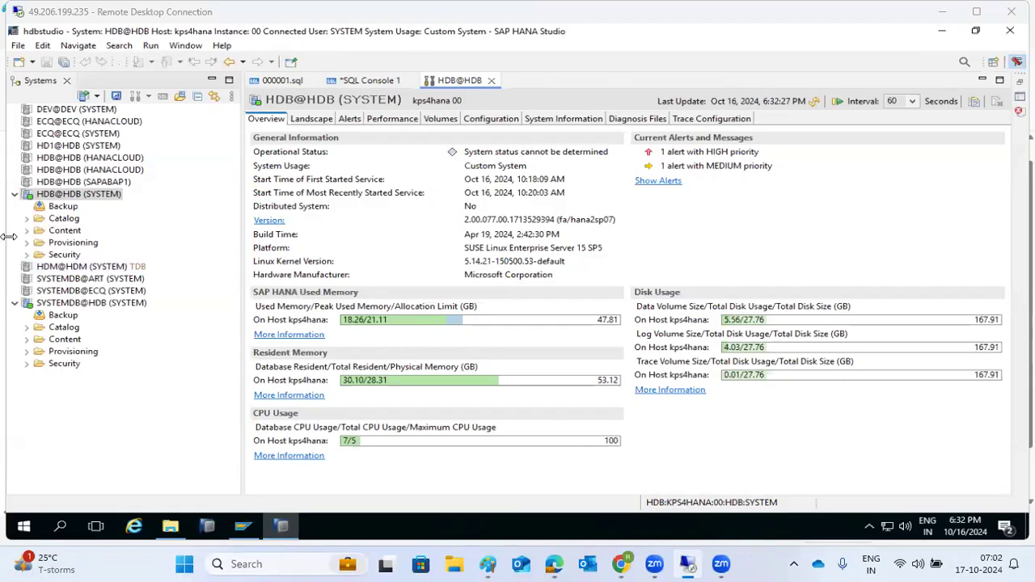
Step through HDB@HDB's Landscape, Alerts, Performance and System Information pages, ending on Diagnosis Files
click(309, 120)
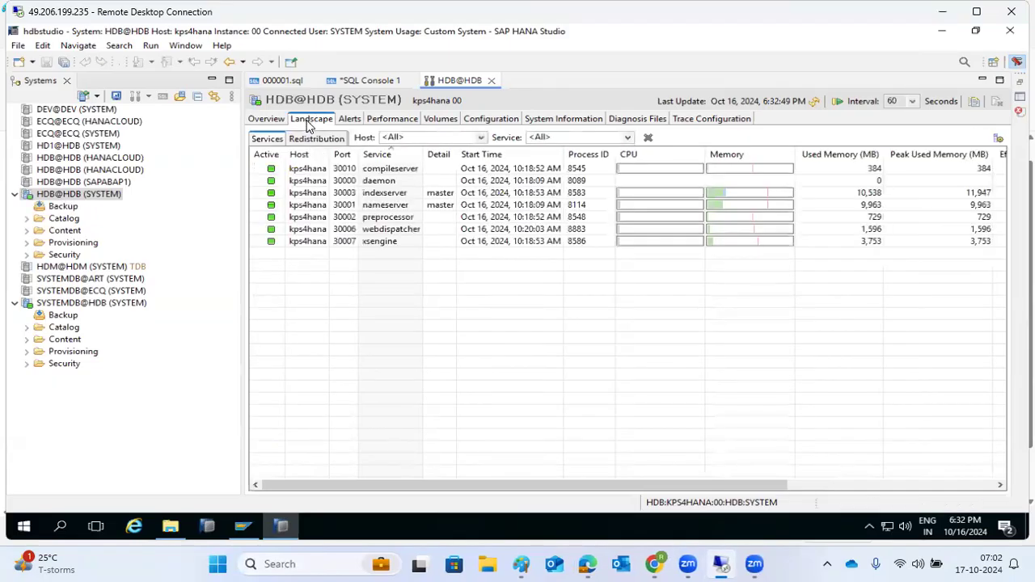
click(347, 121)
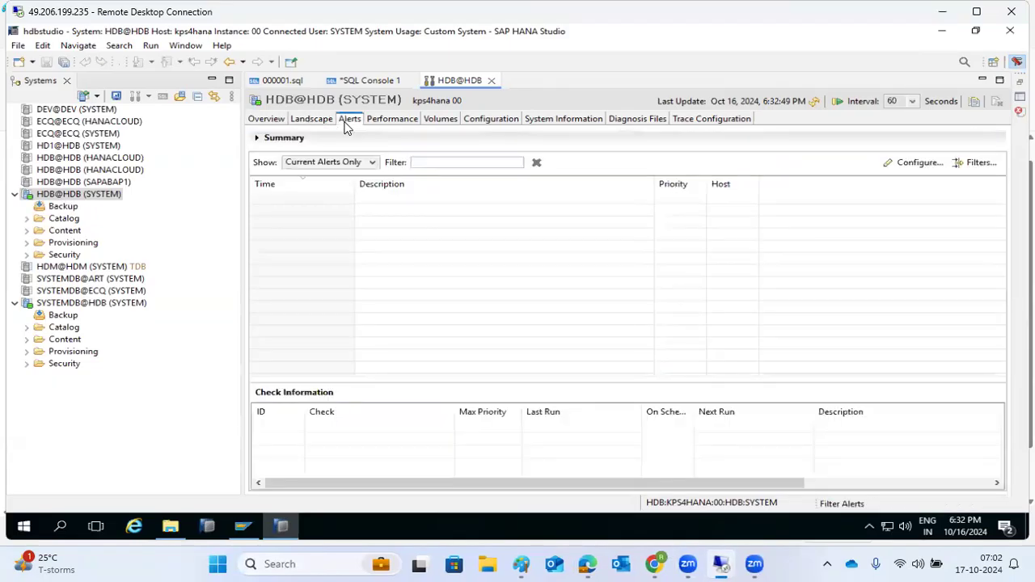
click(394, 126)
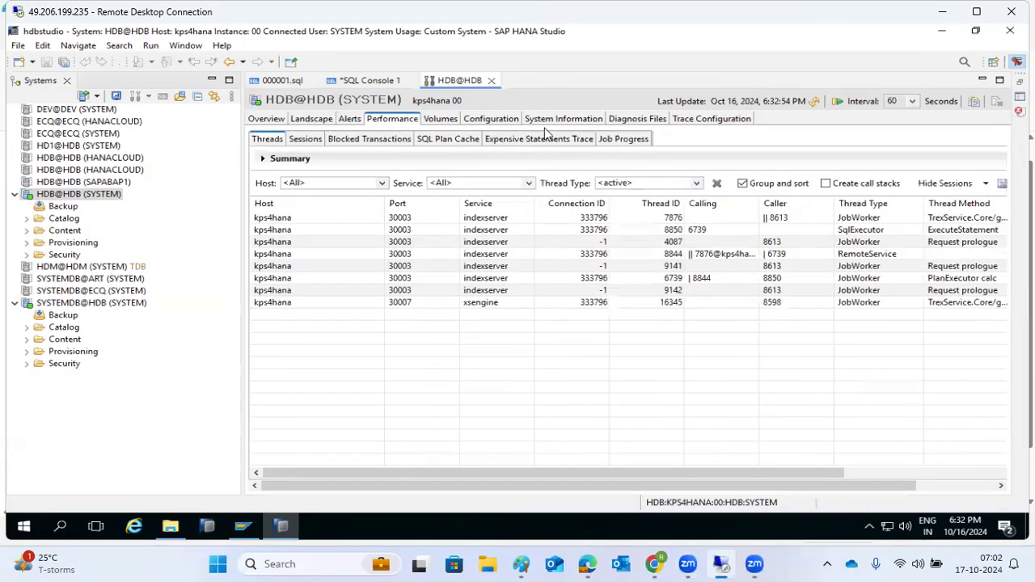
click(566, 119)
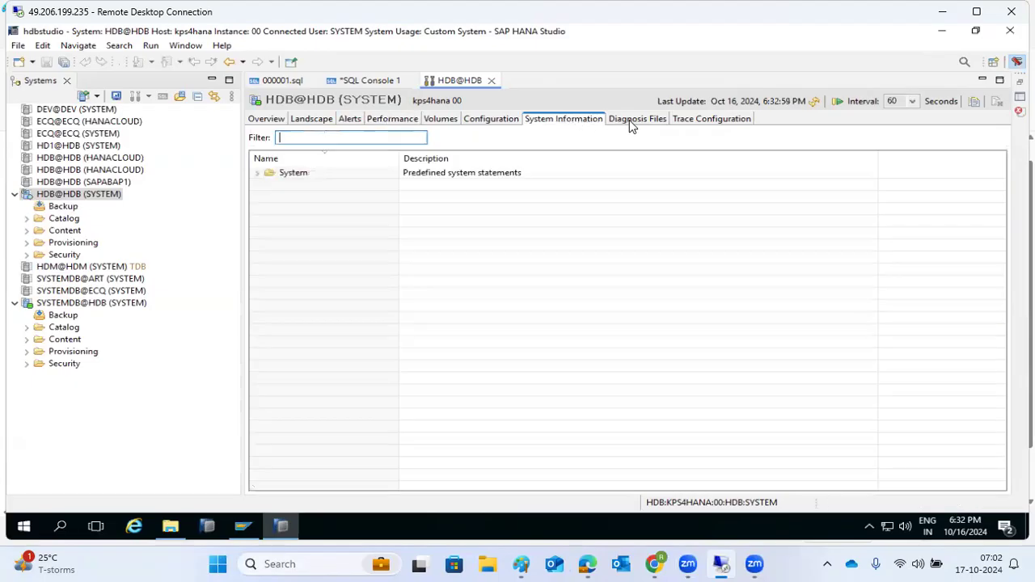
click(629, 120)
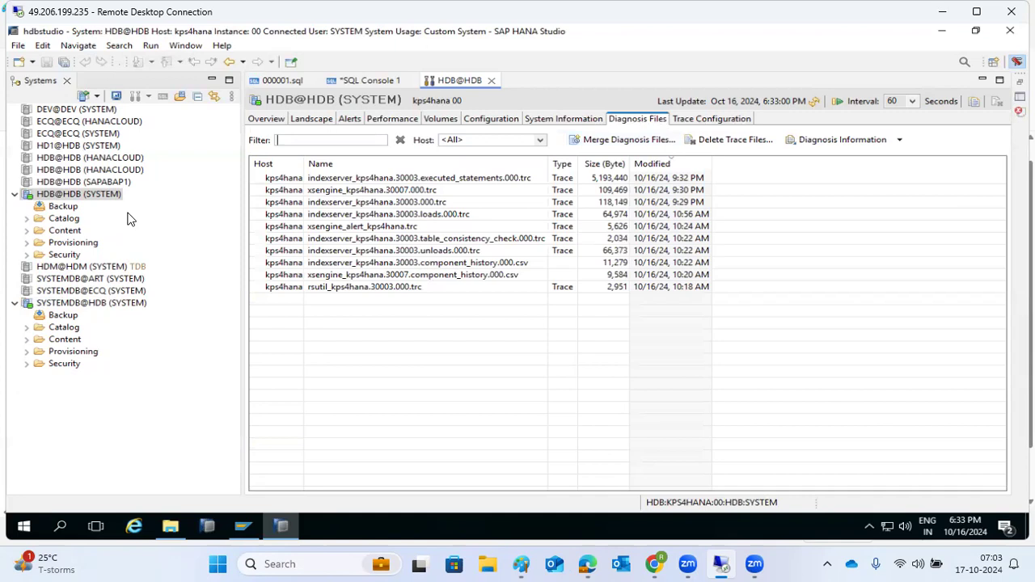
Open a new SQL Console 2 for HDB@HDB (SYSTEM) from the system's context menu
right_click(44, 199)
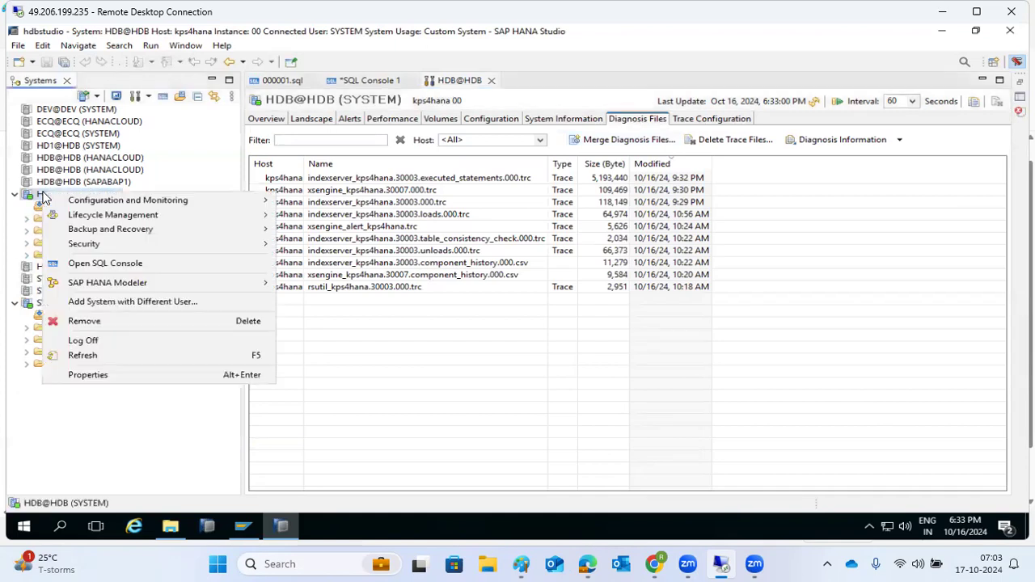
mouse_move(108, 208)
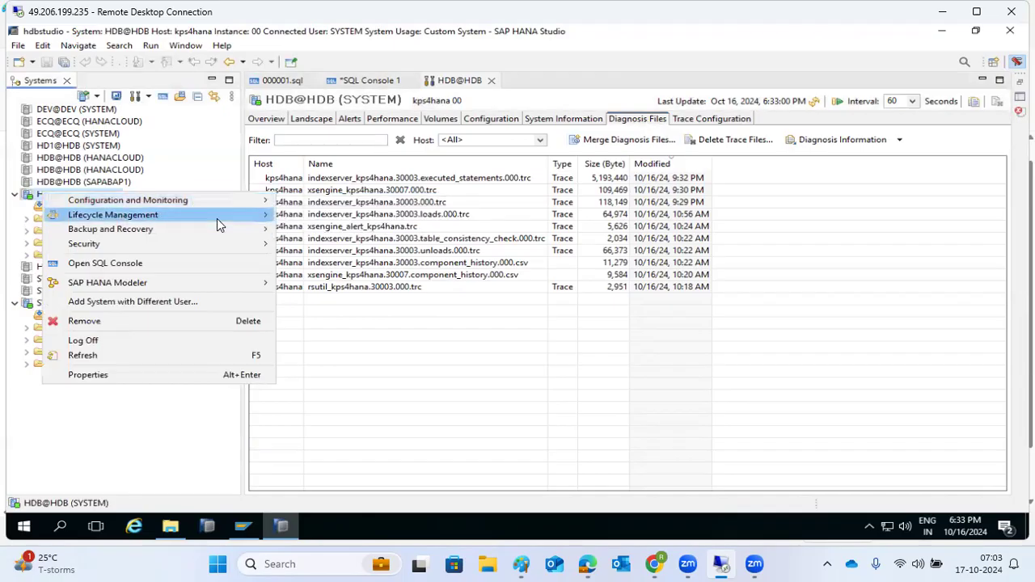
mouse_move(308, 223)
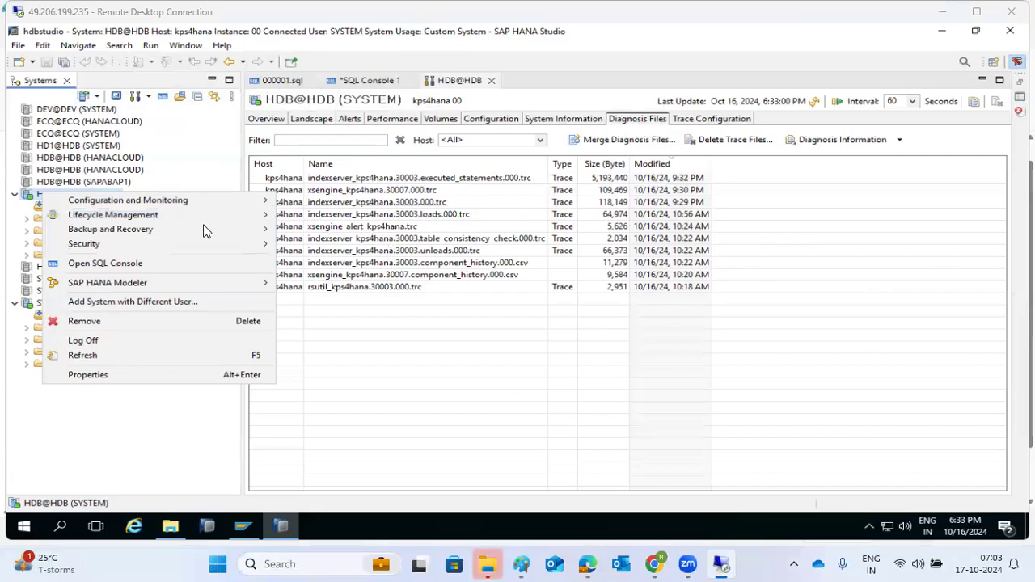
click(102, 267)
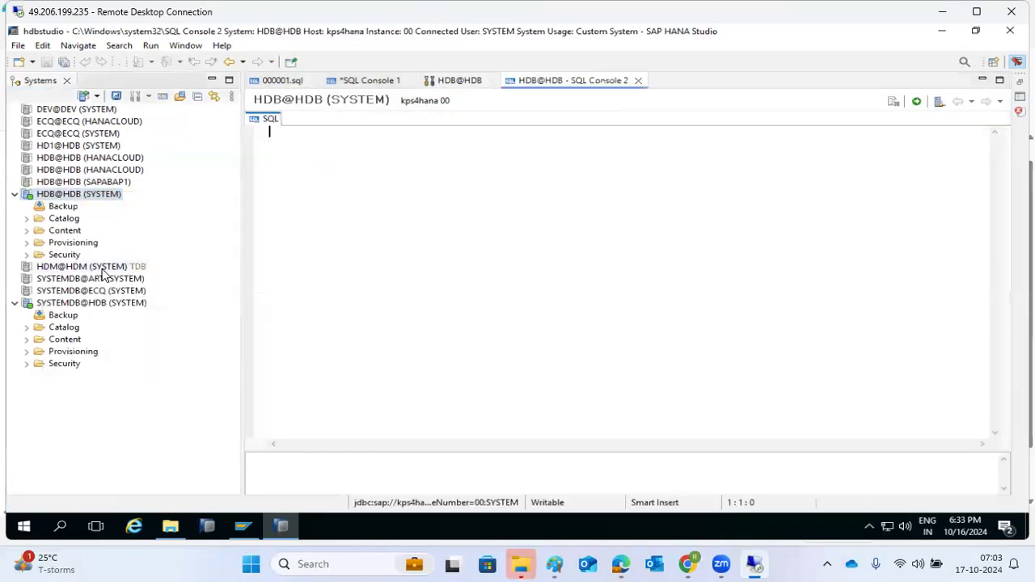
Close SQL Console 3 and SQL Console 1 without saving, then return to the HDB@HDB editor
click(292, 81)
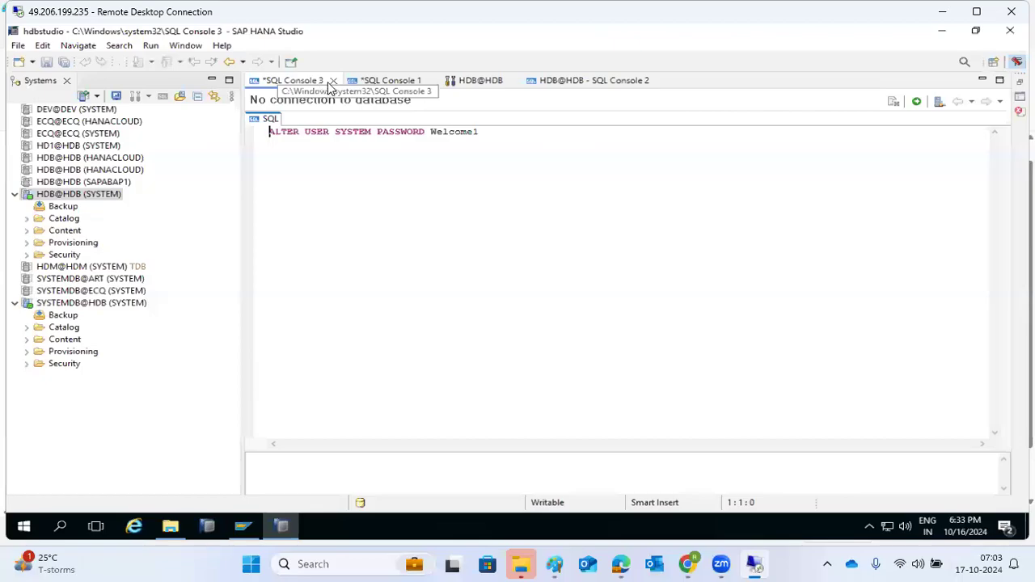
click(332, 82)
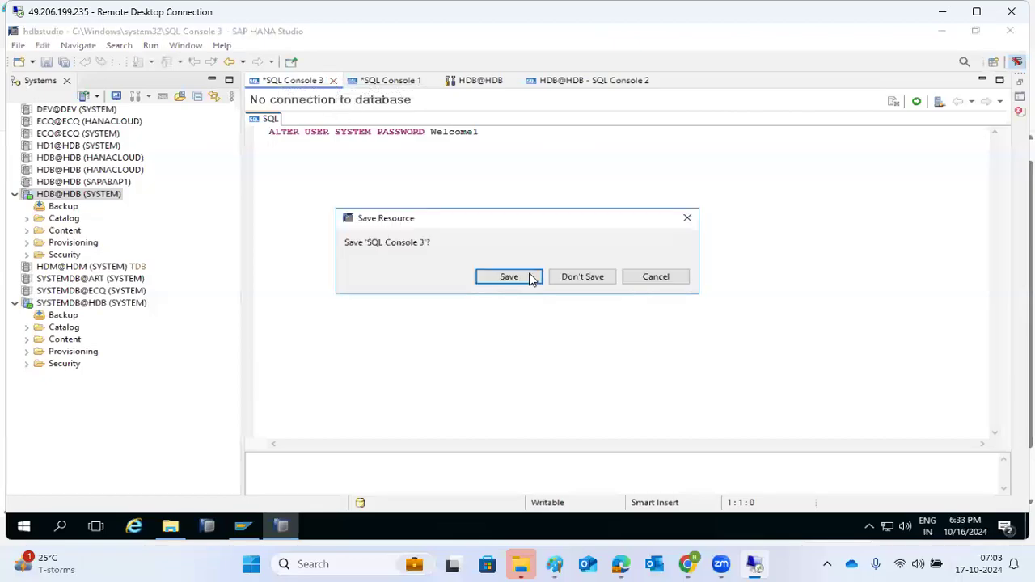
click(572, 276)
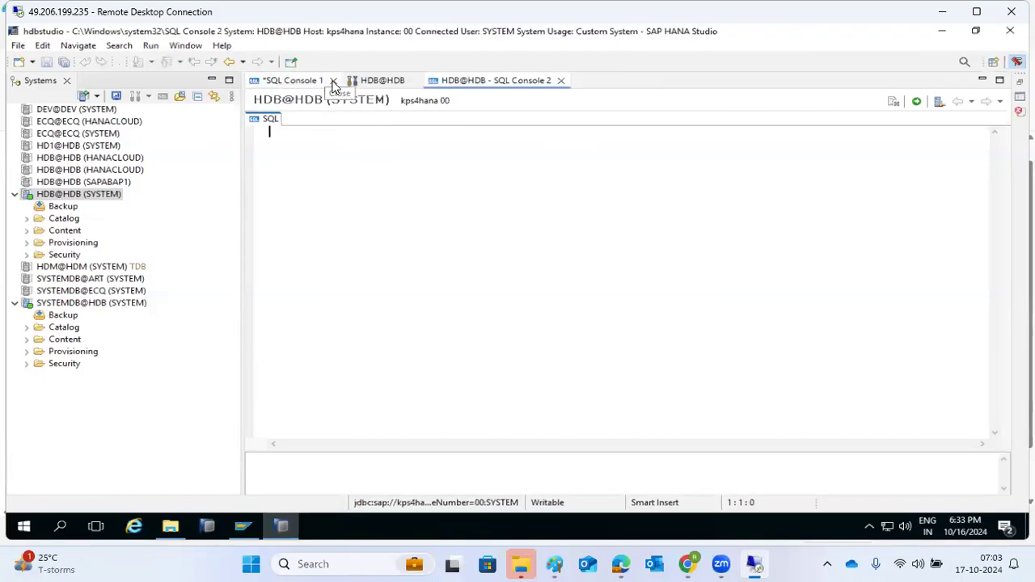
click(333, 81)
click(582, 277)
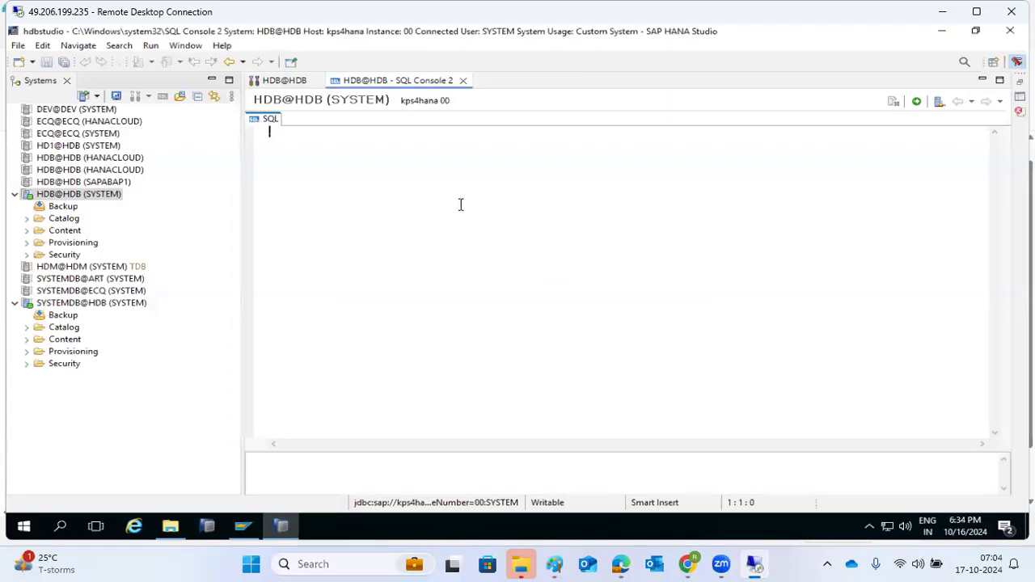
click(284, 81)
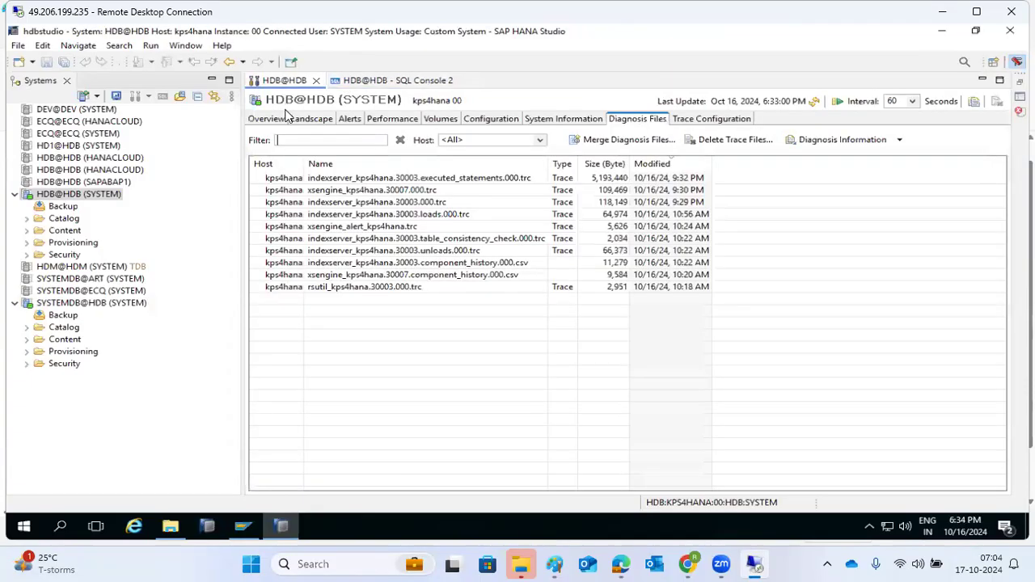
Check the HDB@HDB system's license details in Properties and close without changes
right_click(56, 198)
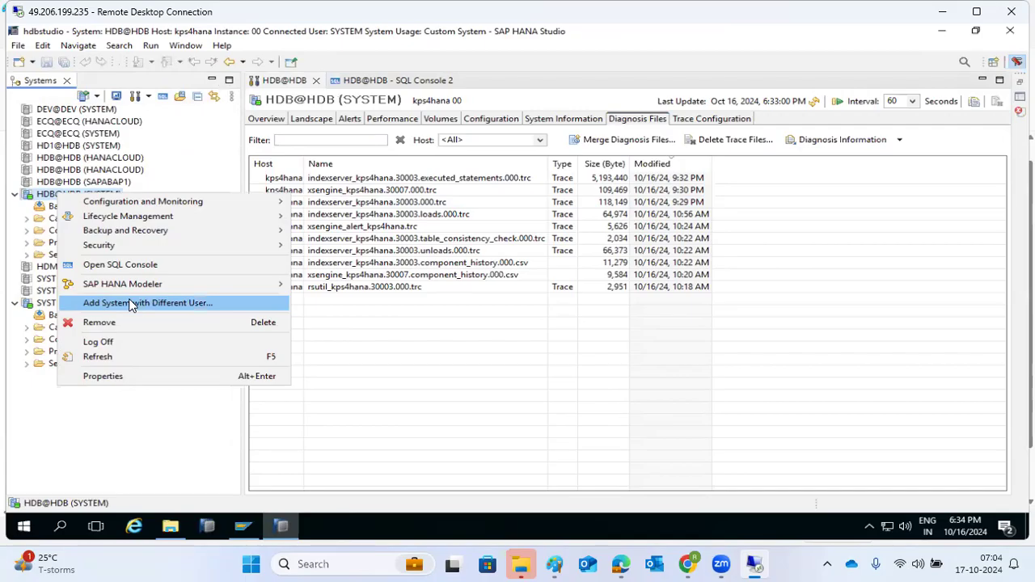
click(121, 376)
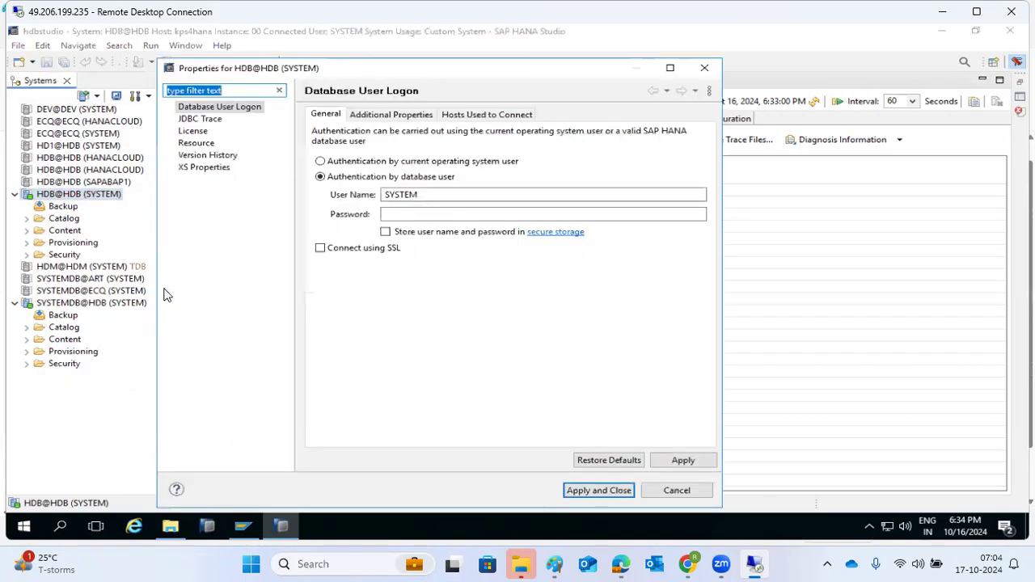
click(192, 131)
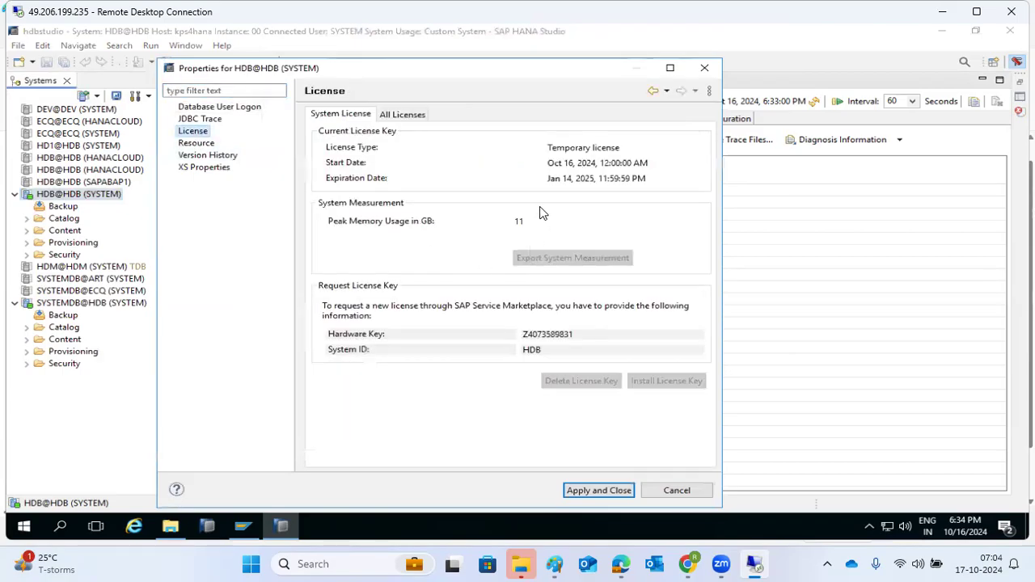
click(667, 487)
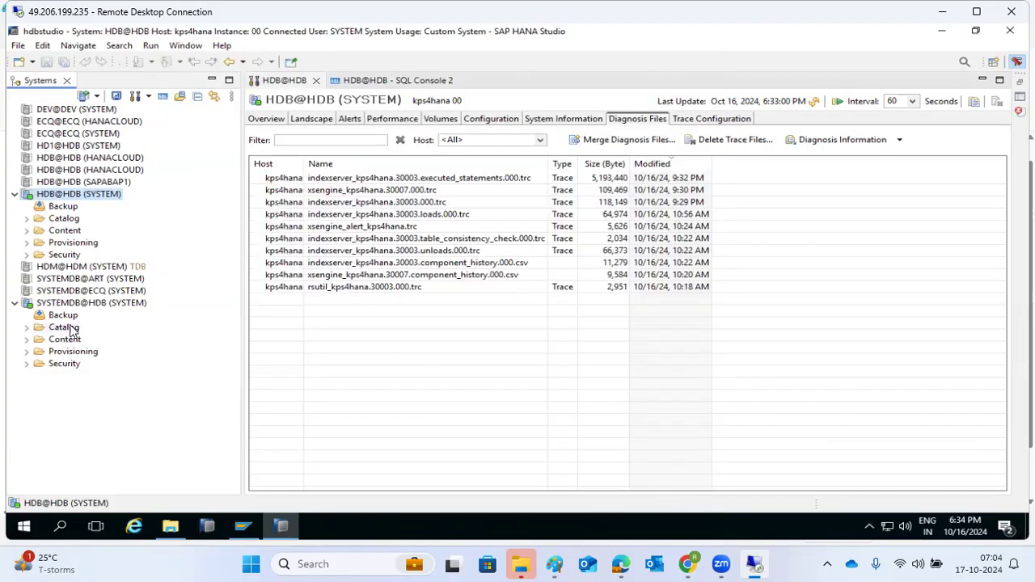
Install the license key from the HDB file in Downloads on SYSTEMDB@HDB
right_click(50, 304)
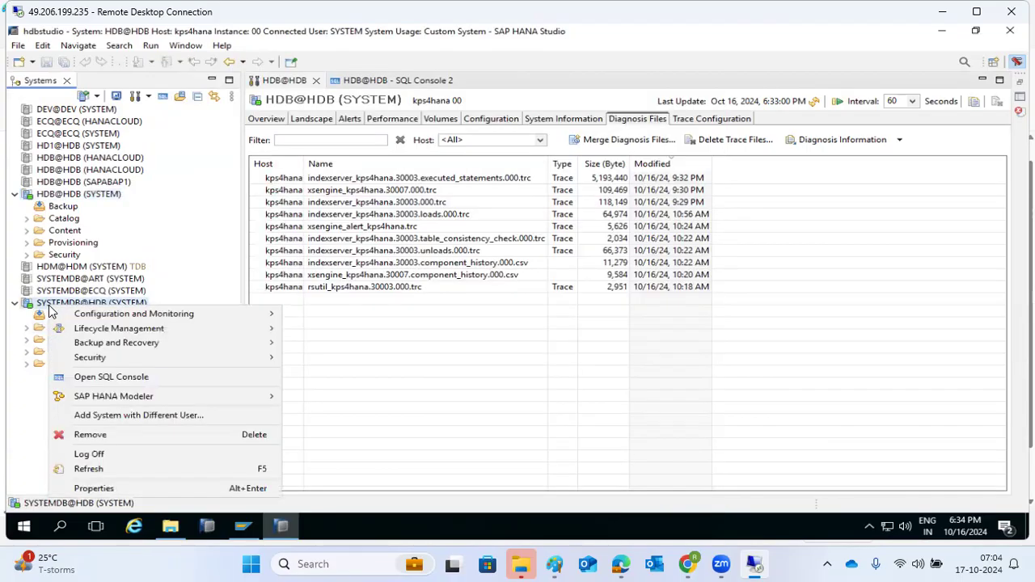
click(93, 488)
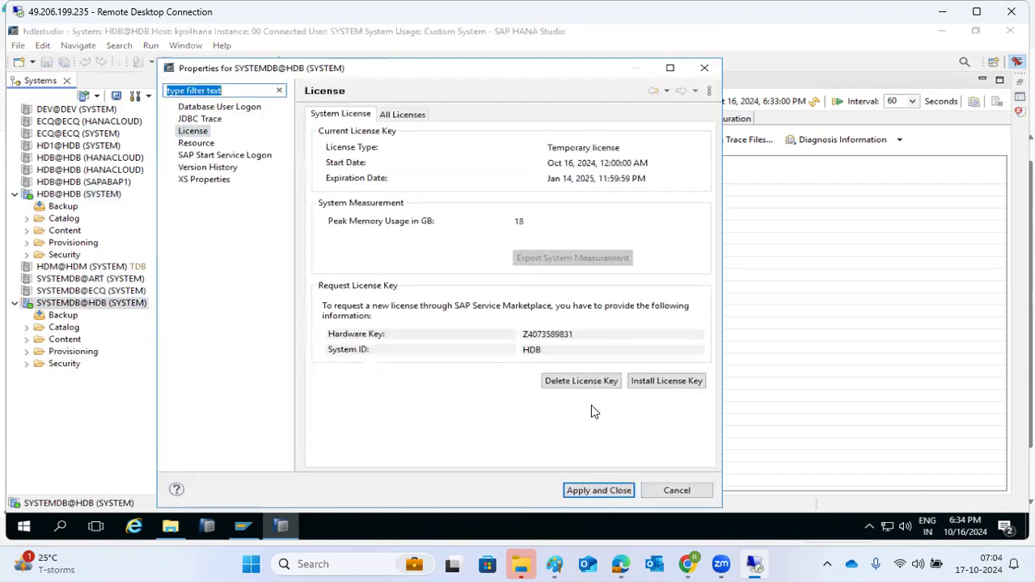
click(647, 387)
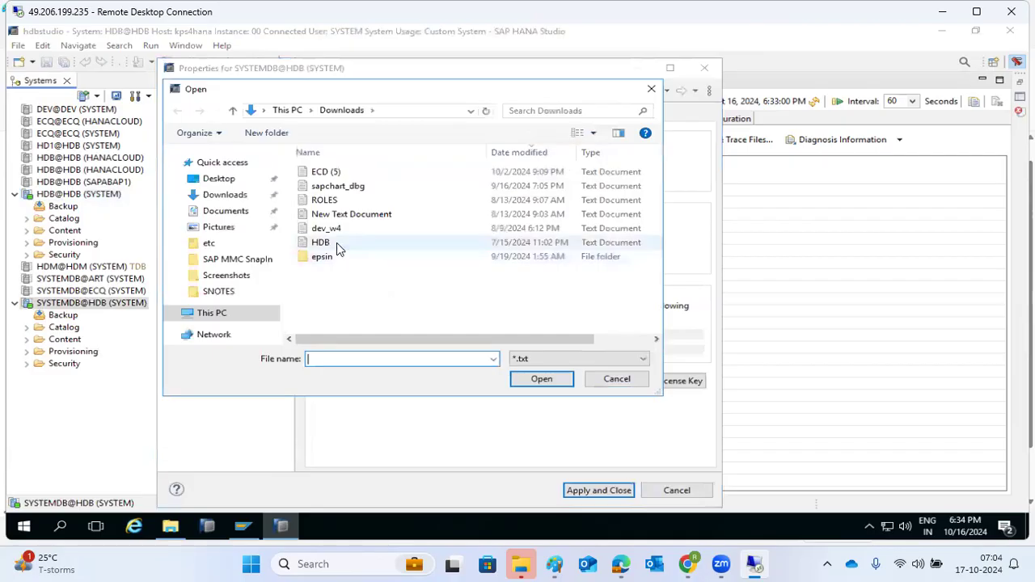
double_click(336, 242)
click(591, 298)
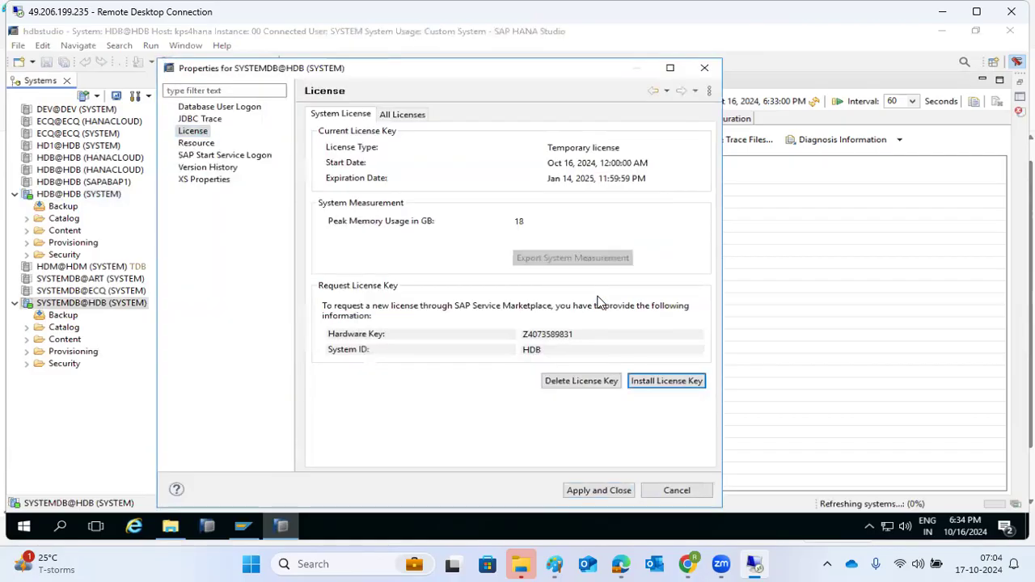
click(676, 489)
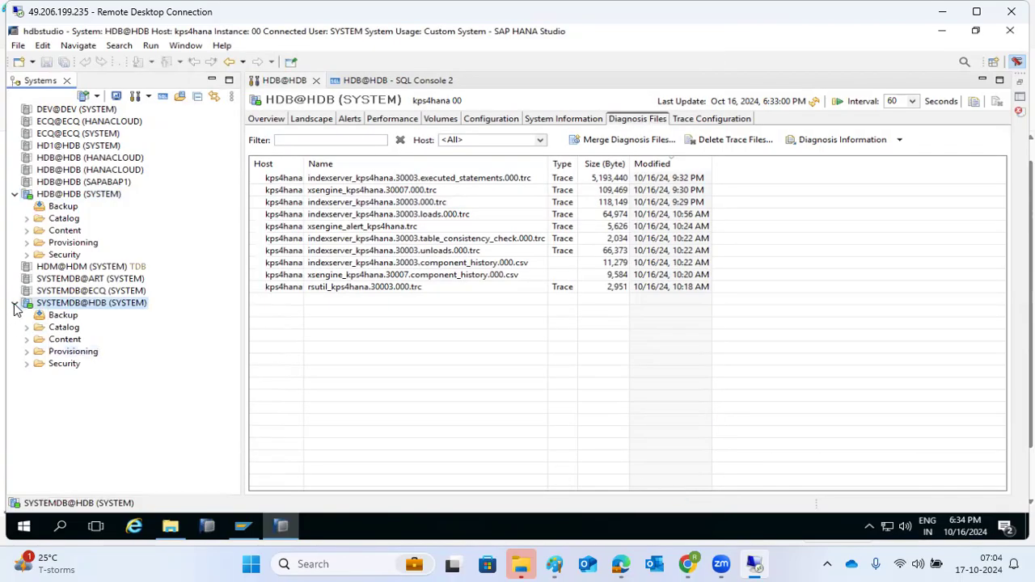
Revisit HDB@HDB's System Information page and go back to its Landscape services
right_click(53, 199)
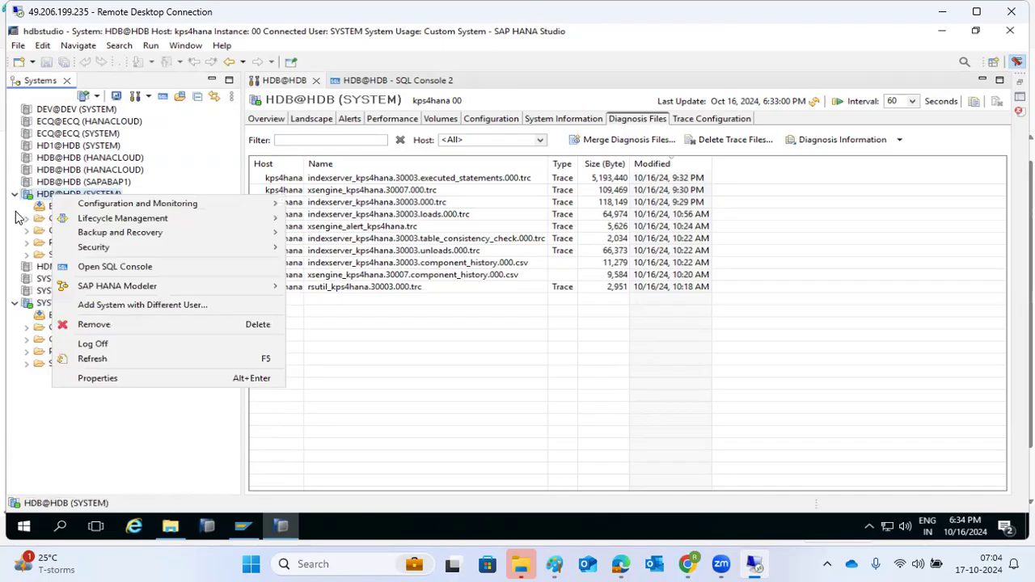
click(449, 436)
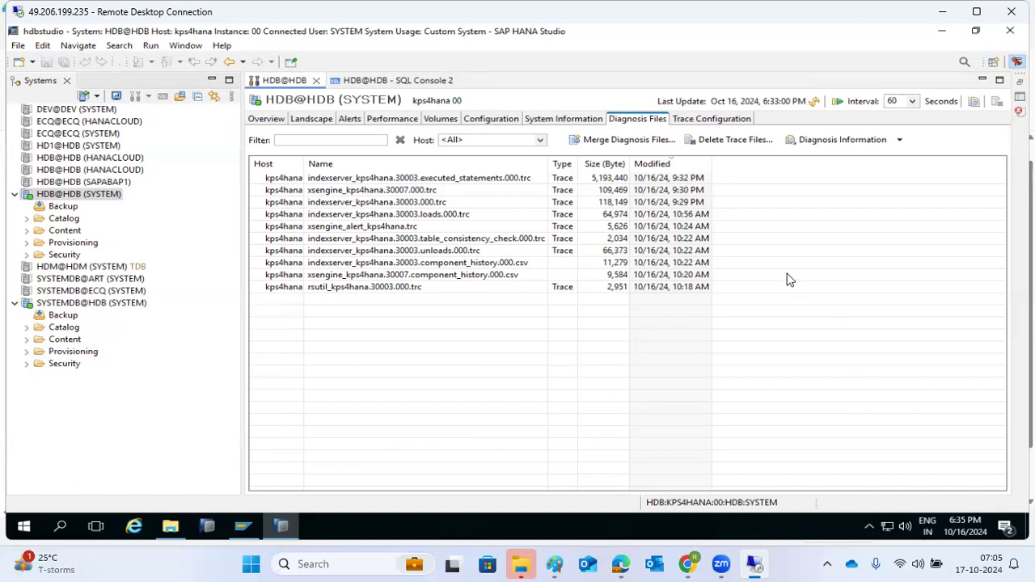
click(579, 120)
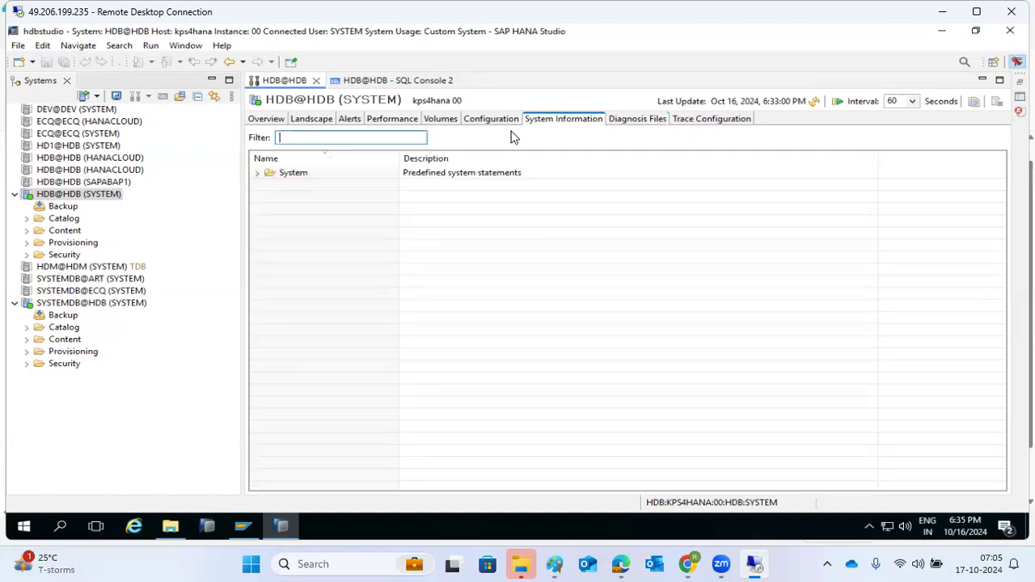
click(310, 122)
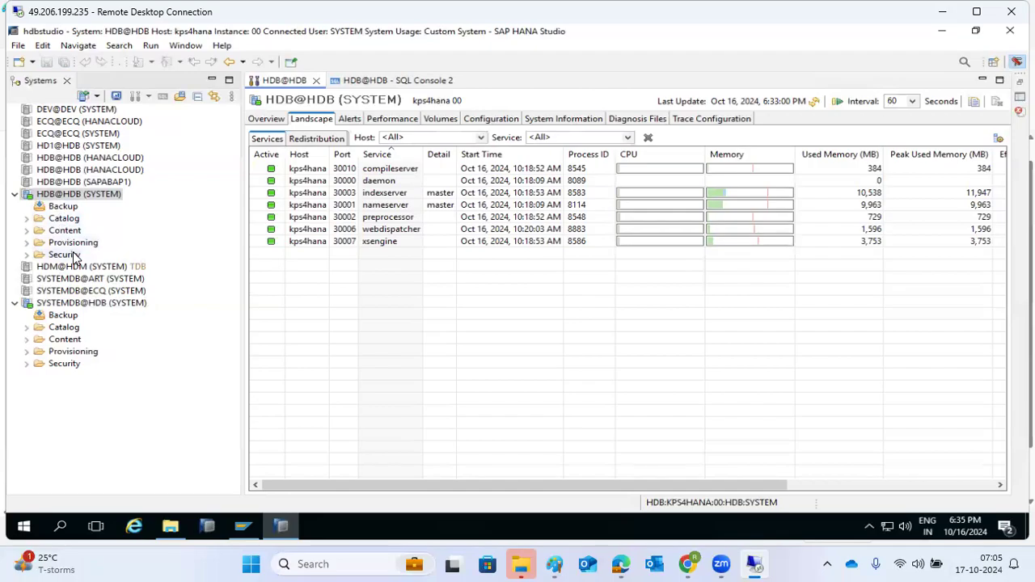
Expand the HDB@HDB Catalog, select it, and switch to the blank Paint canvas
click(27, 219)
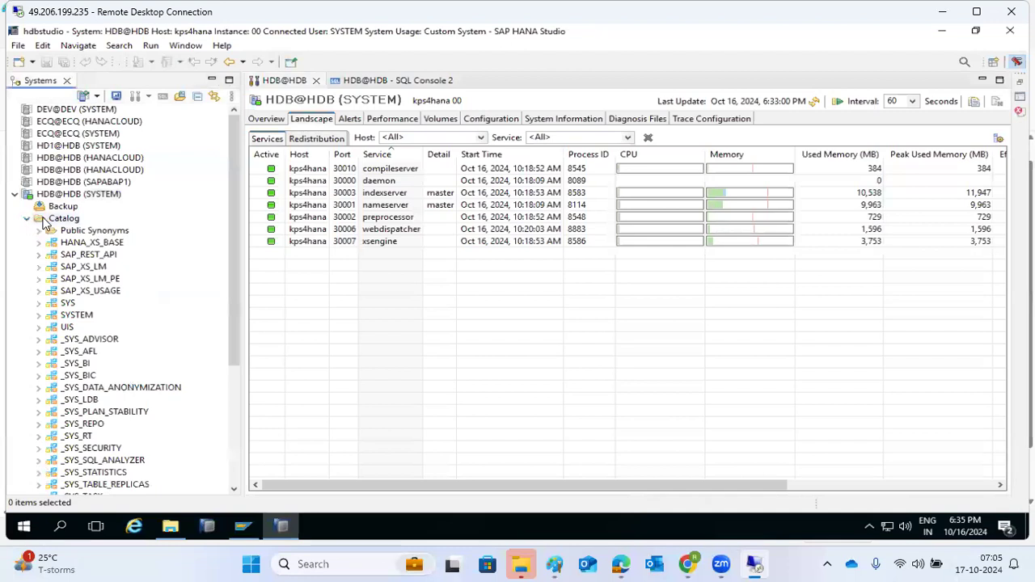
click(58, 219)
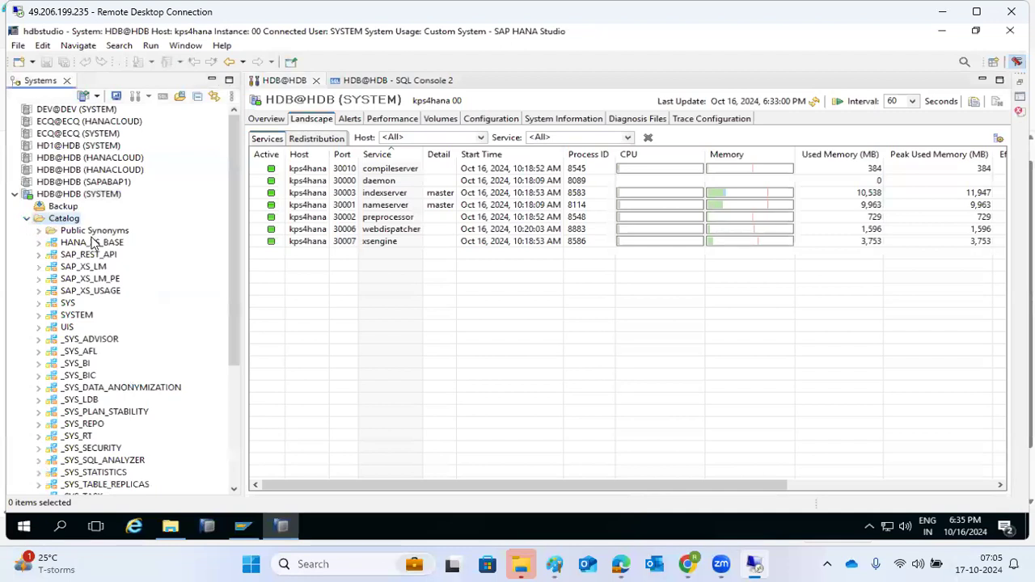
click(558, 564)
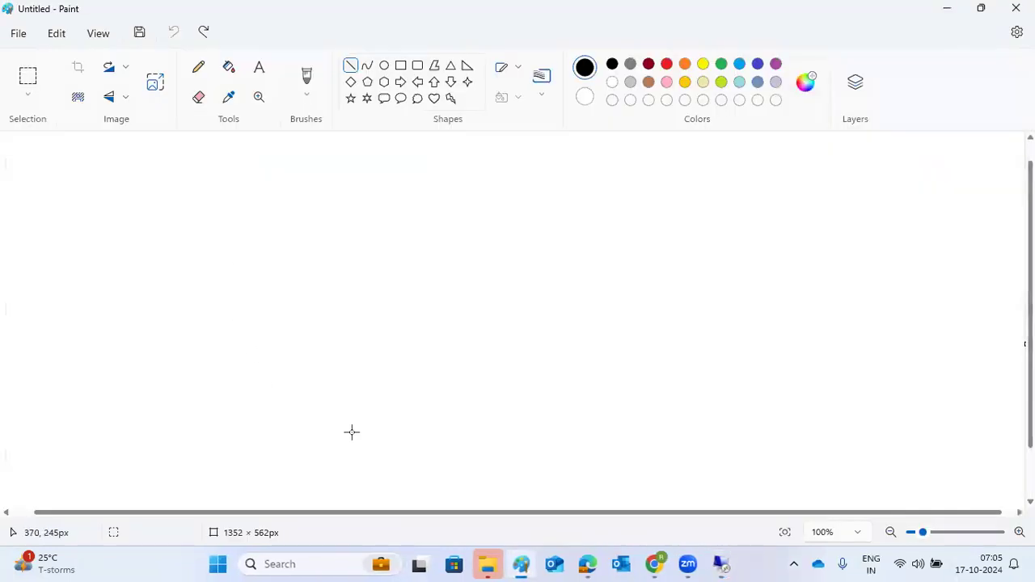
Leave Paint empty and bring SAP HANA Studio back via the Remote Desktop taskbar window
click(520, 564)
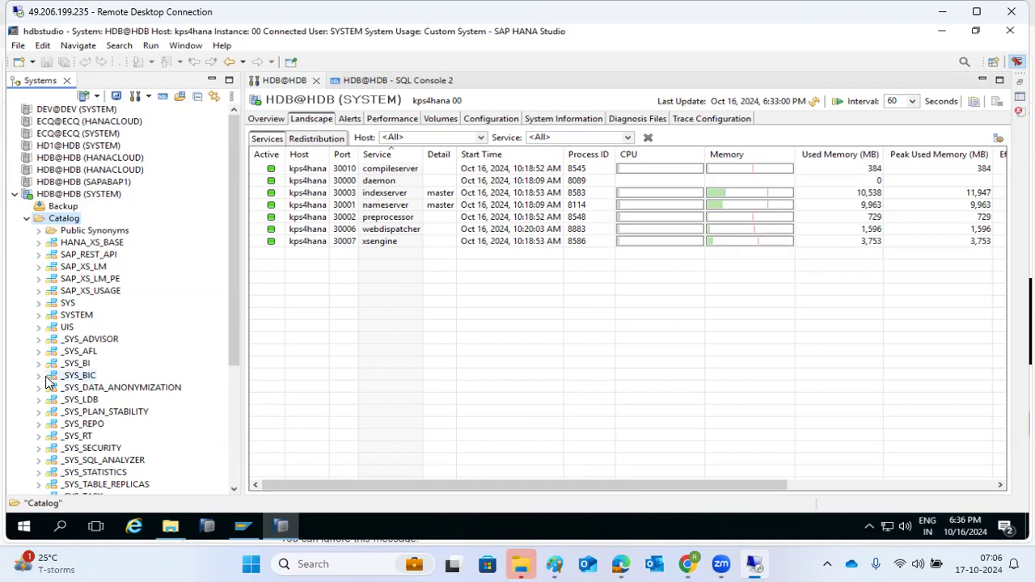
Expand SYS > Tables in the Catalog and bring up the context menu for TABLE_PLACEMENT_
click(39, 303)
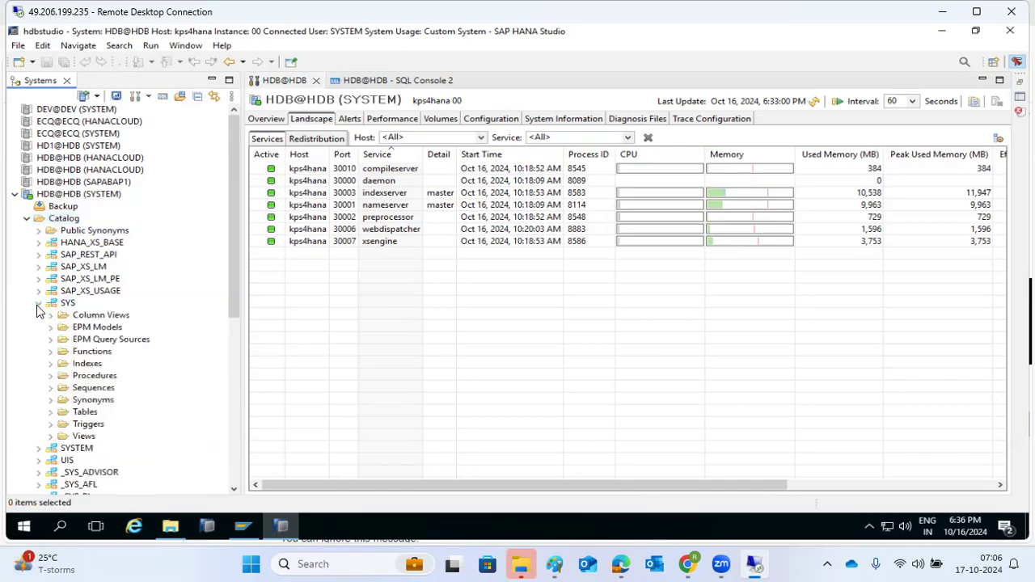
click(51, 412)
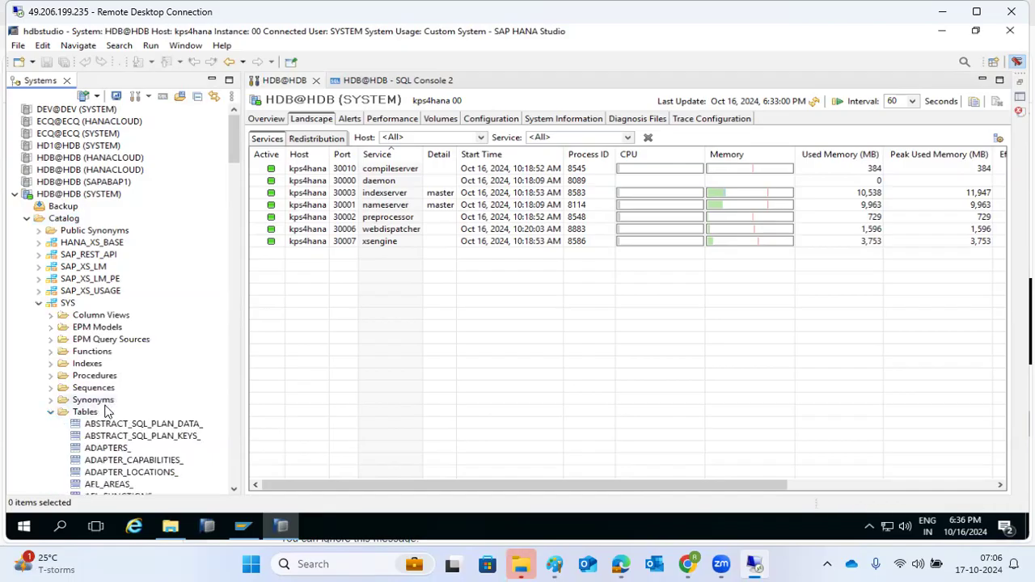
scroll(105, 410, down, 5)
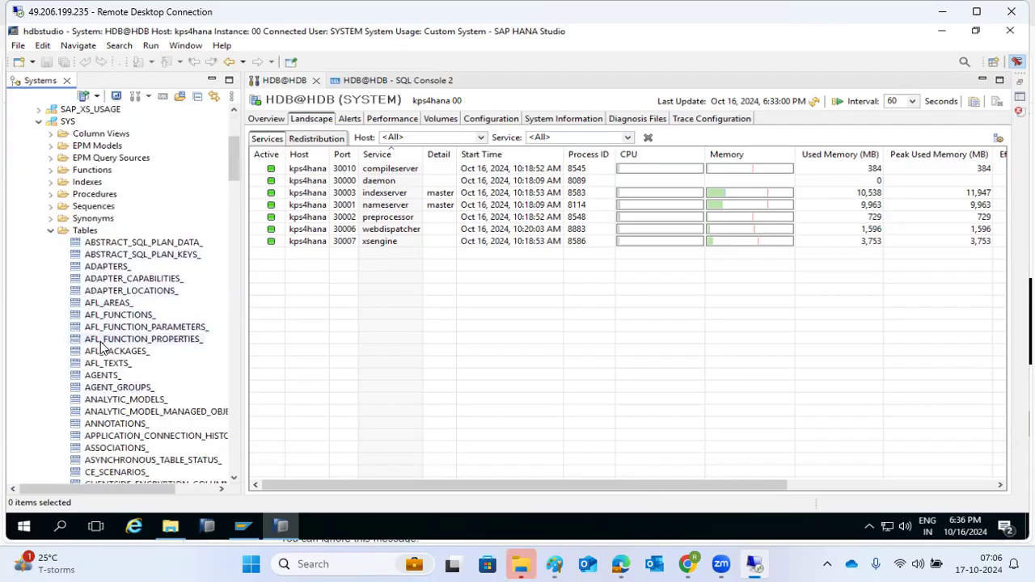
scroll(101, 348, down, 13)
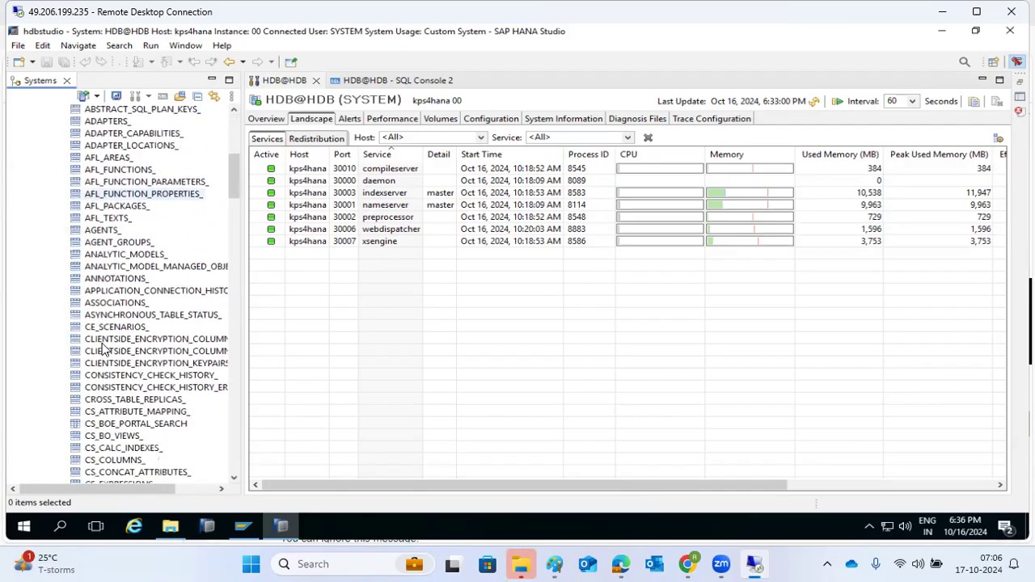
scroll(103, 350, down, 20)
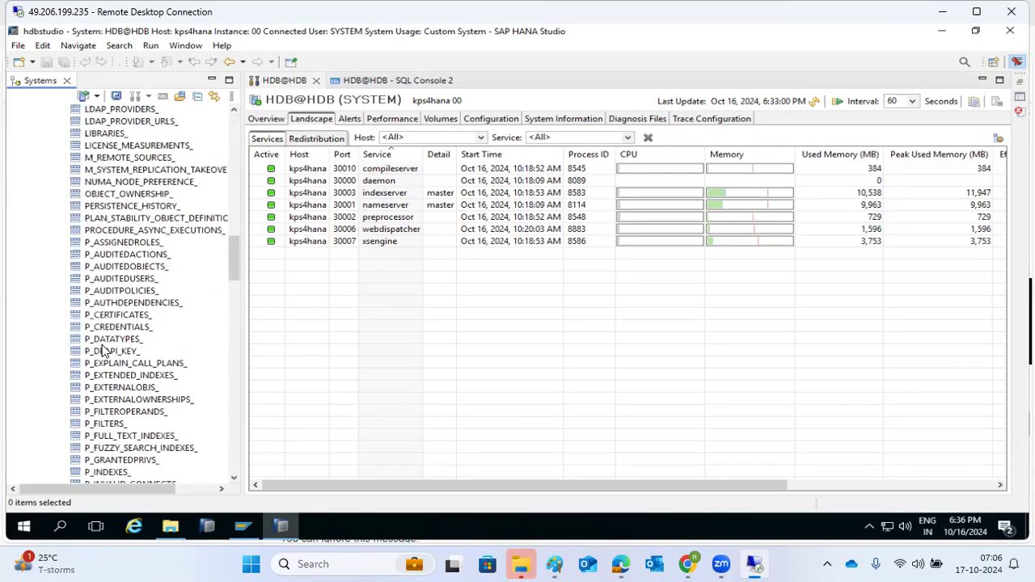
scroll(103, 349, down, 13)
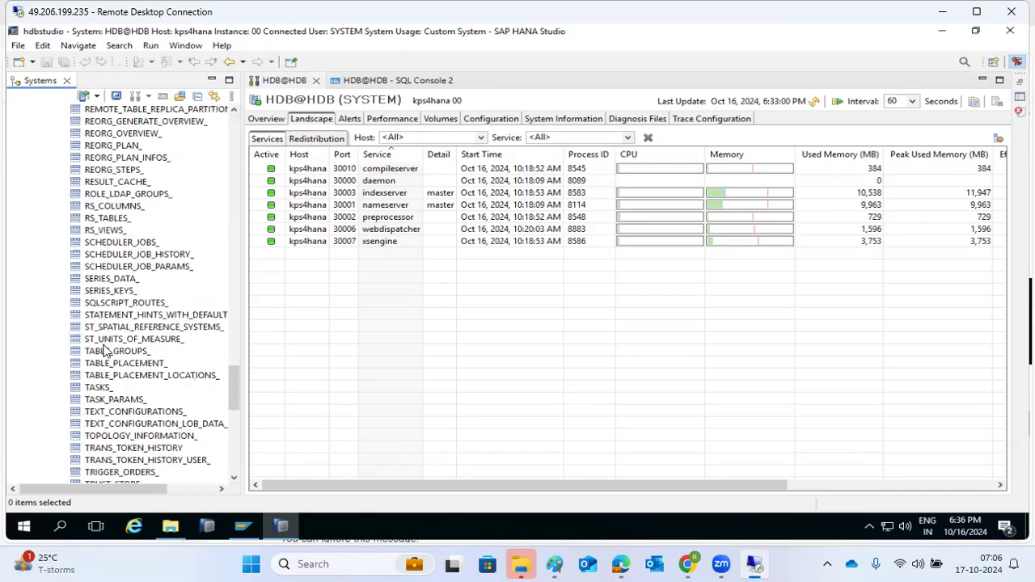
right_click(122, 364)
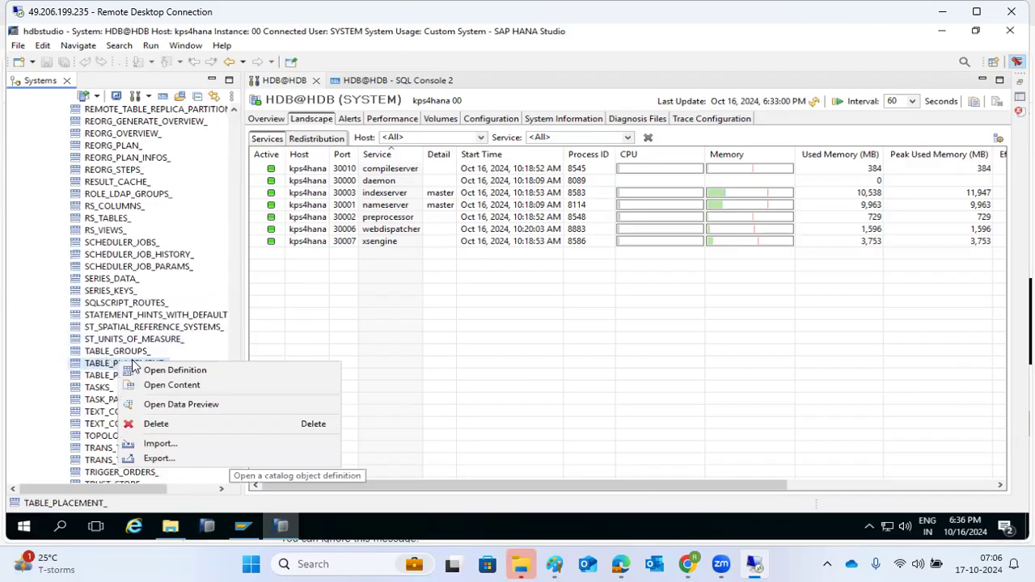
click(106, 361)
right_click(102, 363)
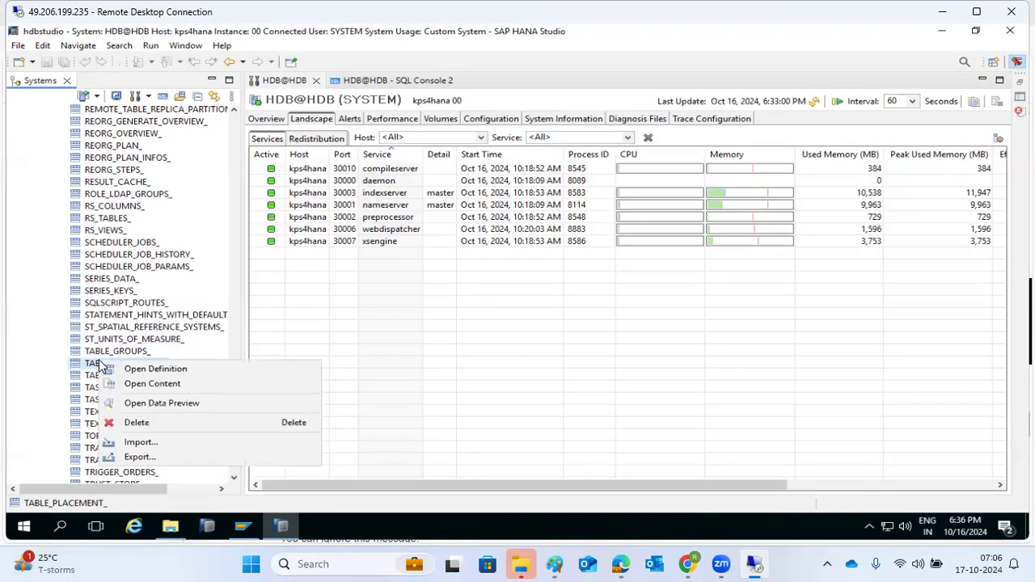
Open data previews of the empty TABLE_PLACEMENT_ table and the 555-row RS_TABLES_ table
click(147, 403)
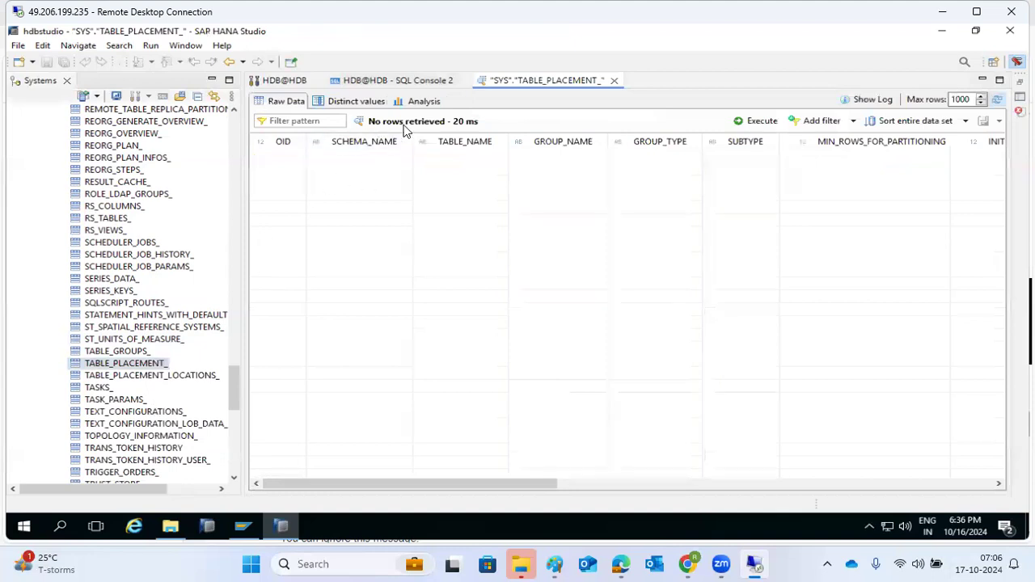
scroll(129, 307, up, 5)
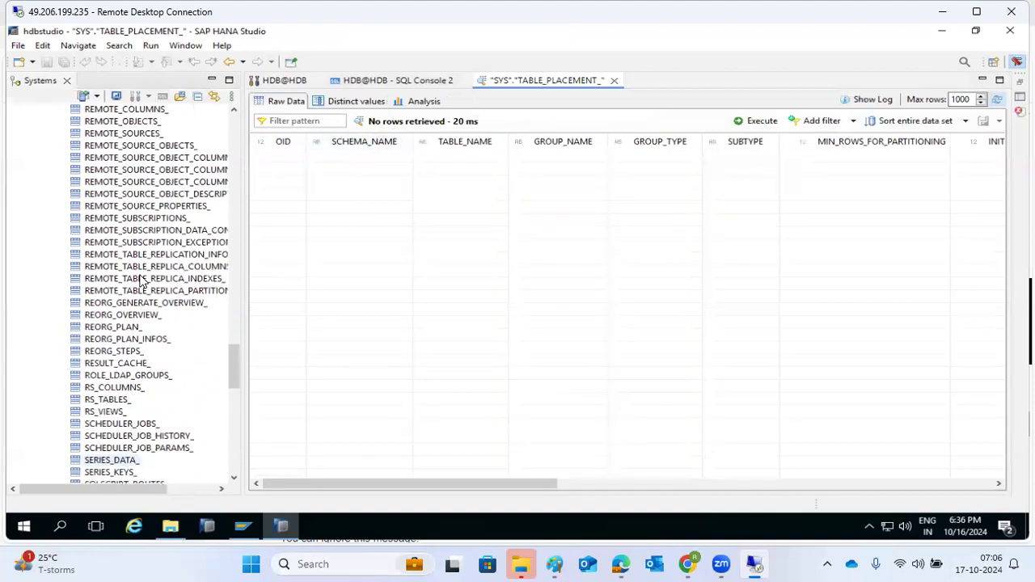
click(95, 401)
right_click(95, 401)
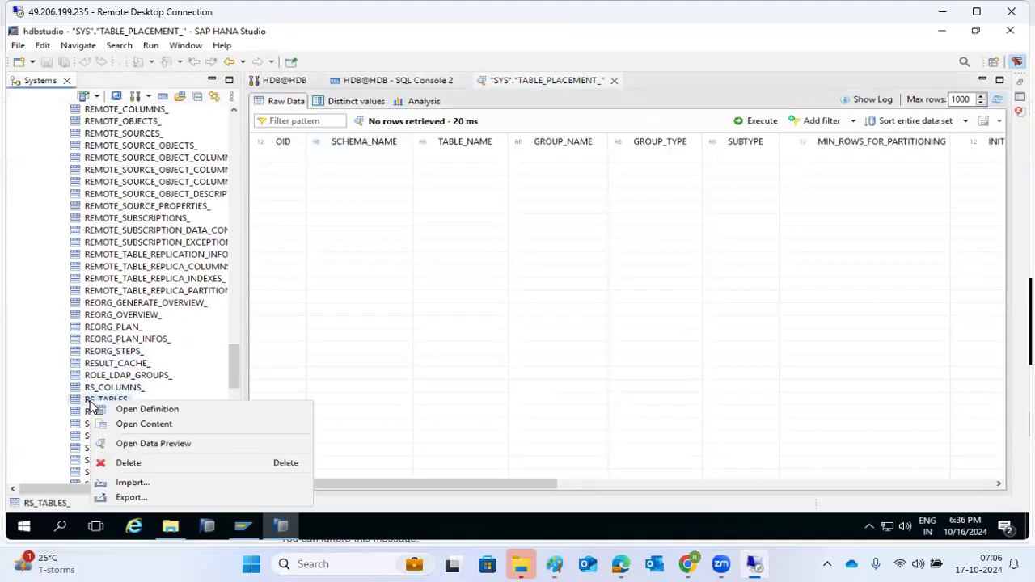
click(153, 444)
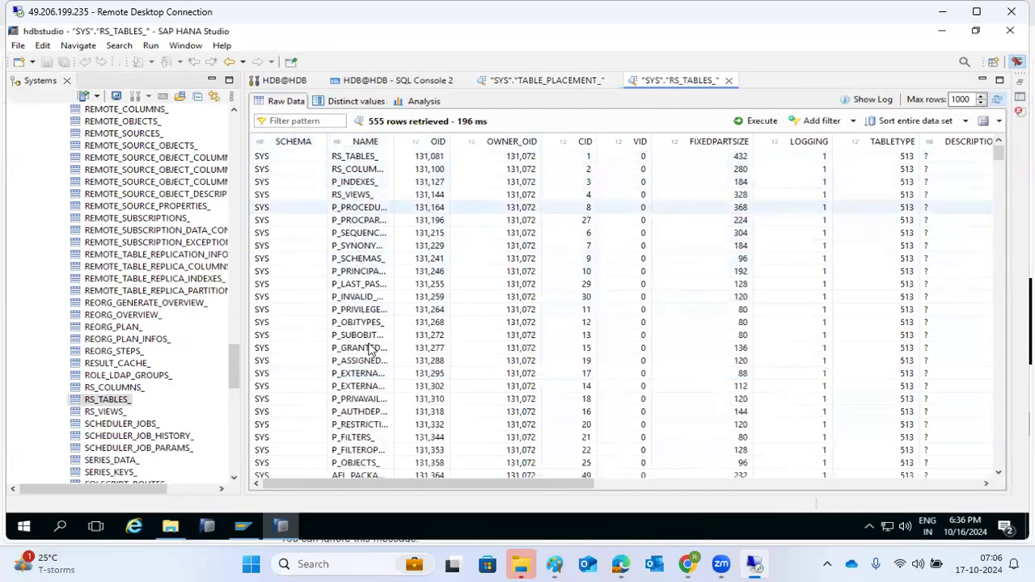
Scroll through the RS_TABLES_ rows and bring up the context menu for RS_VIEWS_
scroll(841, 185, down, 20)
scroll(823, 315, down, 20)
scroll(823, 316, down, 20)
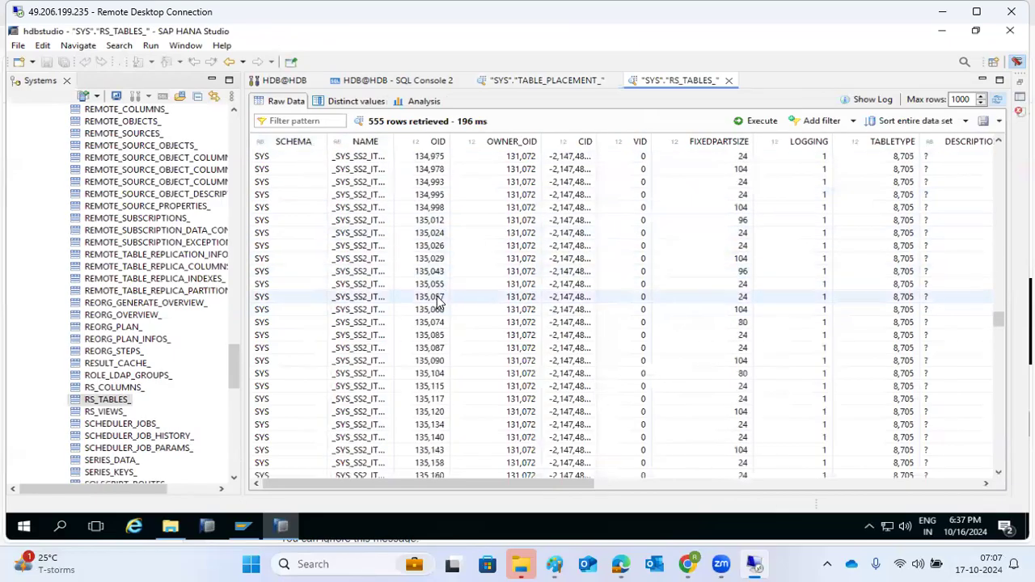
scroll(437, 300, down, 20)
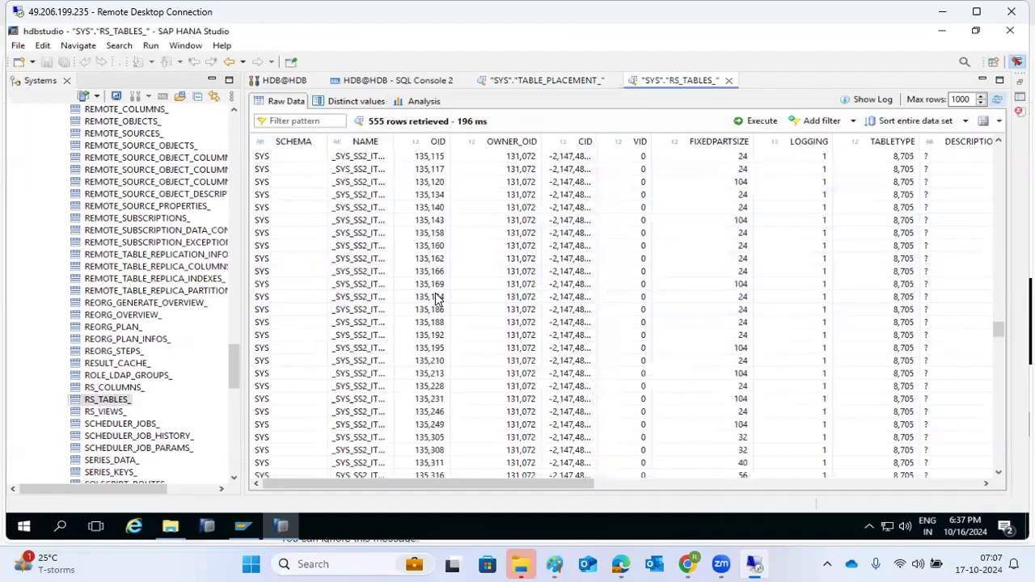
scroll(437, 299, down, 5)
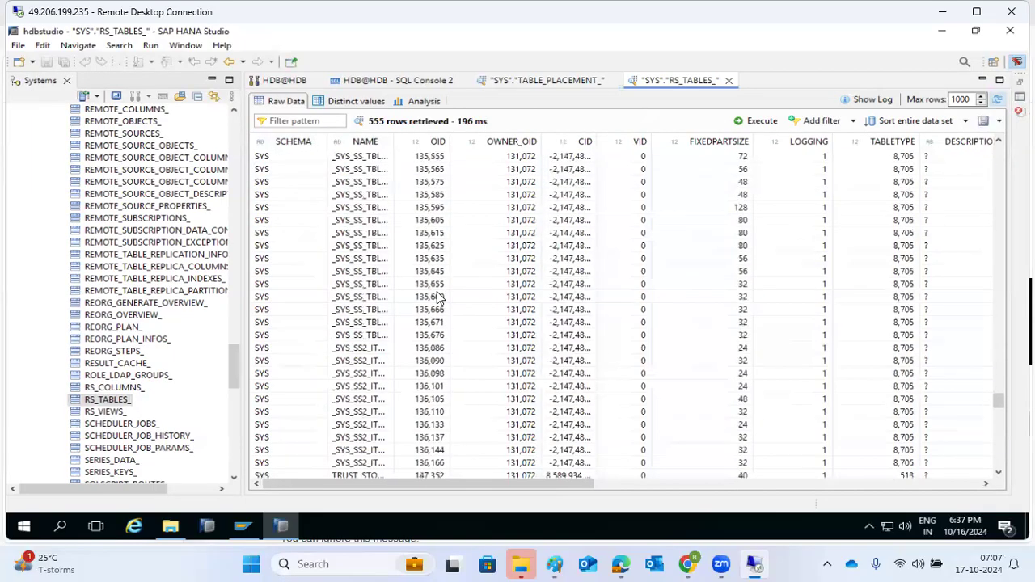
right_click(104, 415)
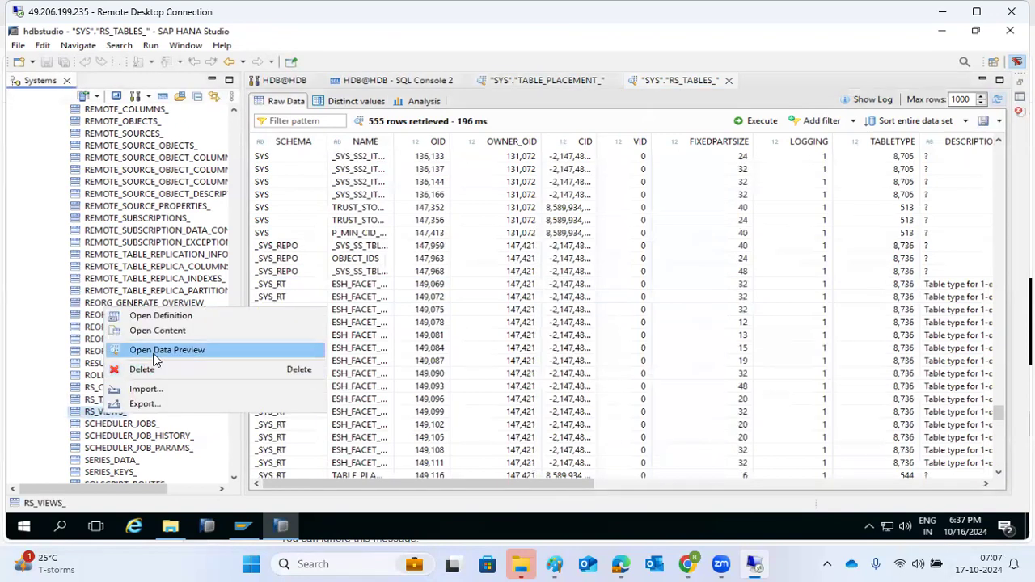
Preview RS_VIEWS_ data and rerun its query, retrieving 1000 rows
click(156, 350)
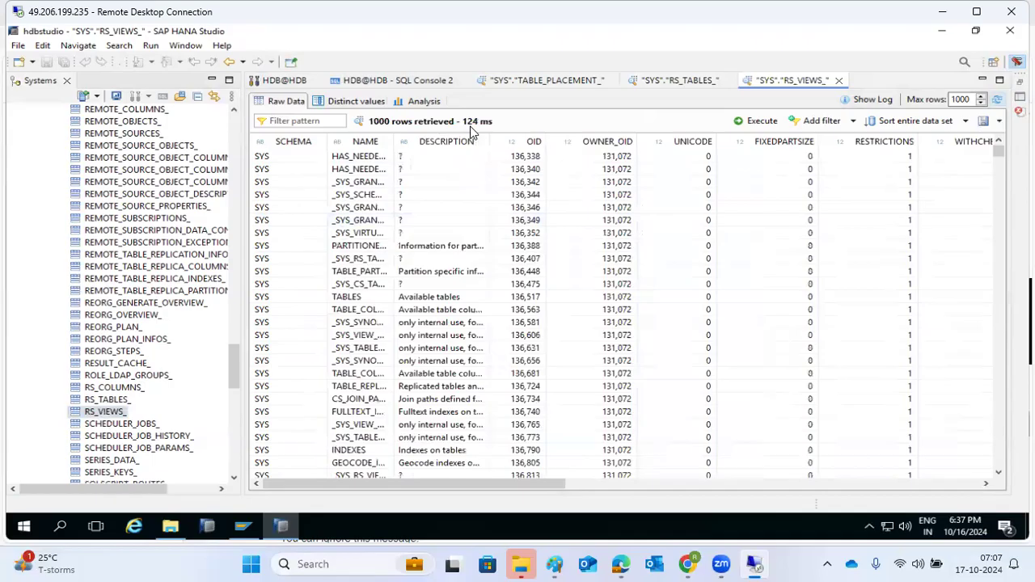
click(754, 122)
scroll(176, 282, up, 10)
scroll(177, 282, up, 15)
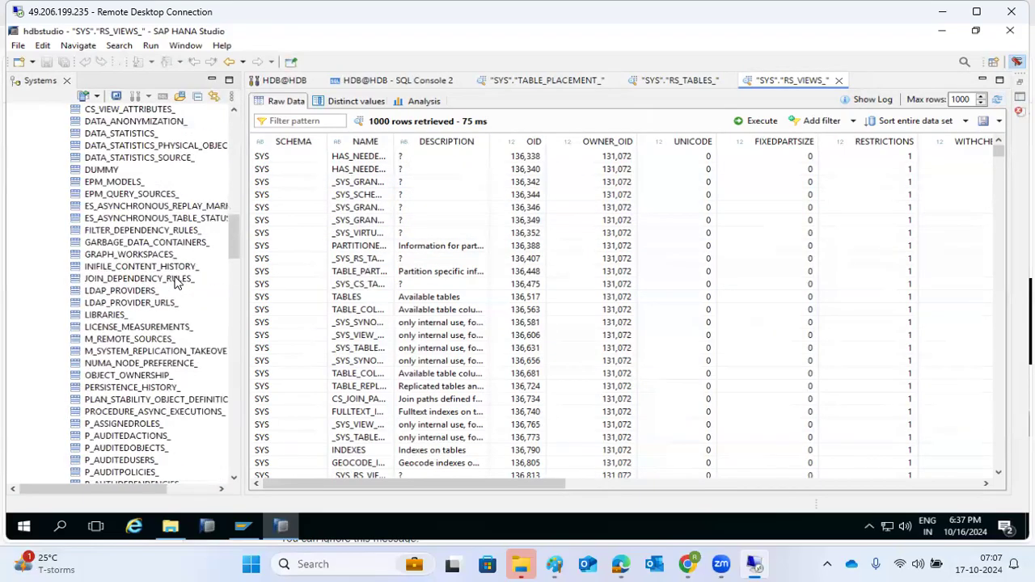
scroll(176, 282, up, 6)
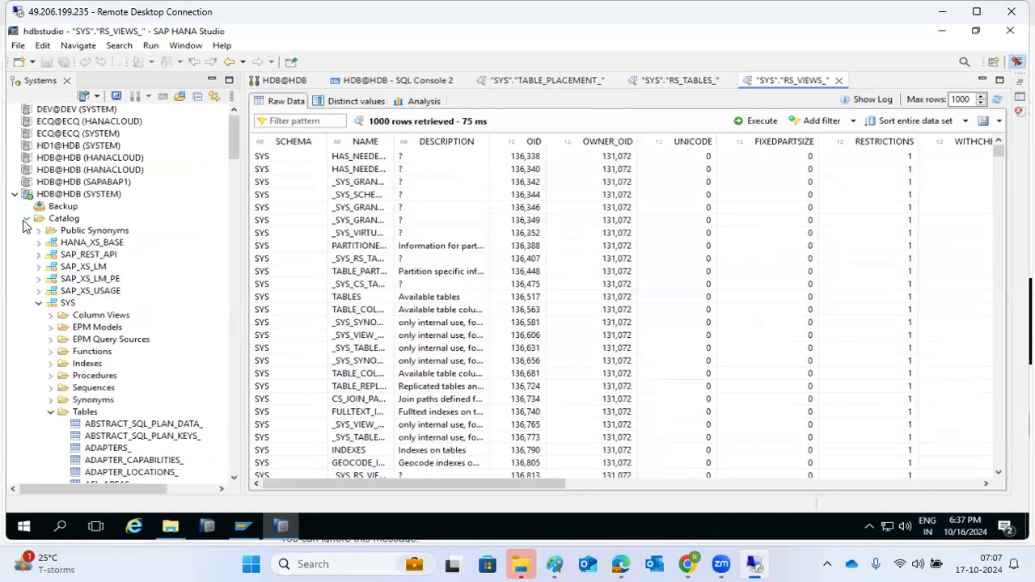
Collapse and re-expand the SYS schema in the Catalog tree
click(38, 304)
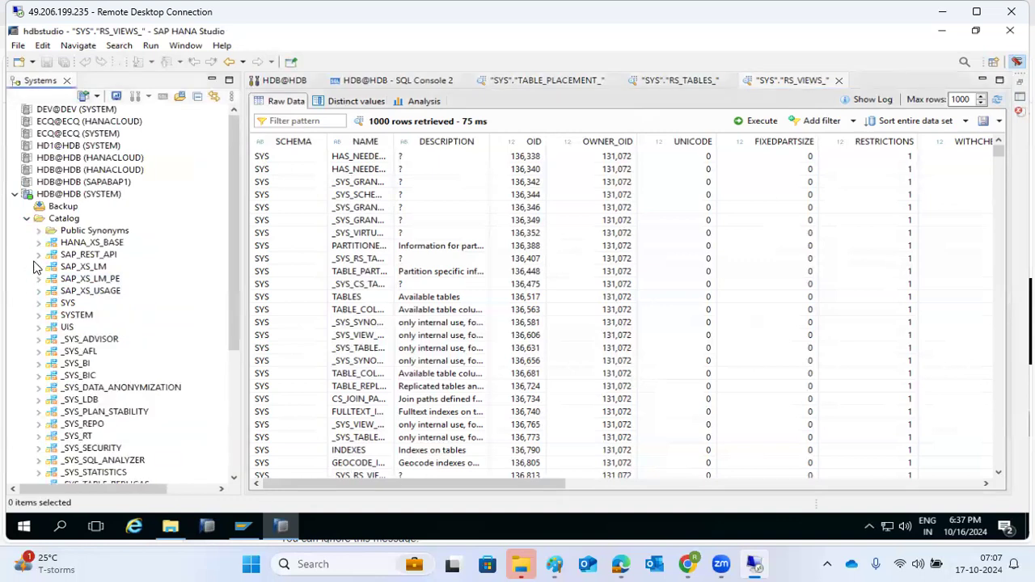
scroll(68, 332, down, 3)
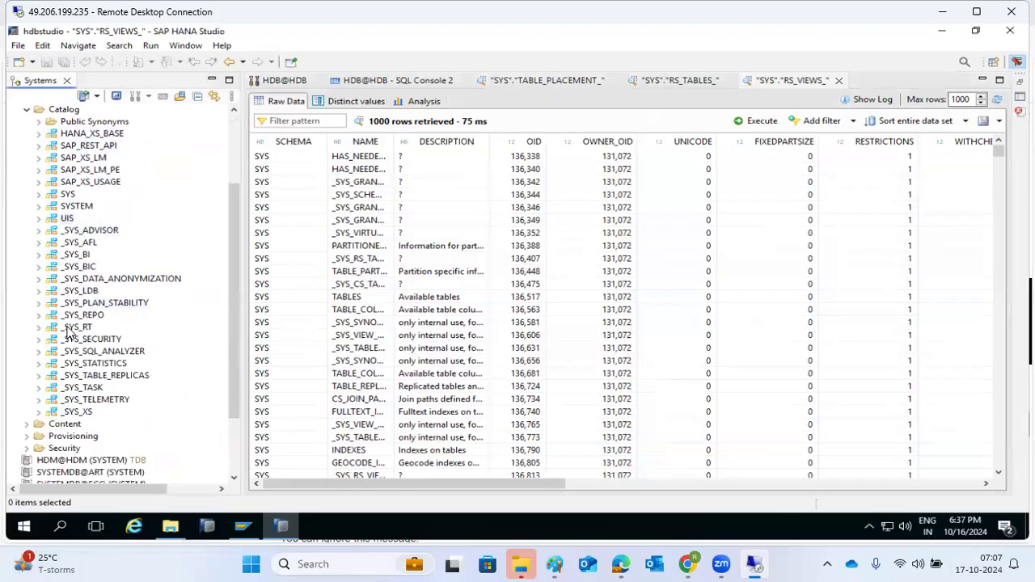
scroll(69, 336, up, 1)
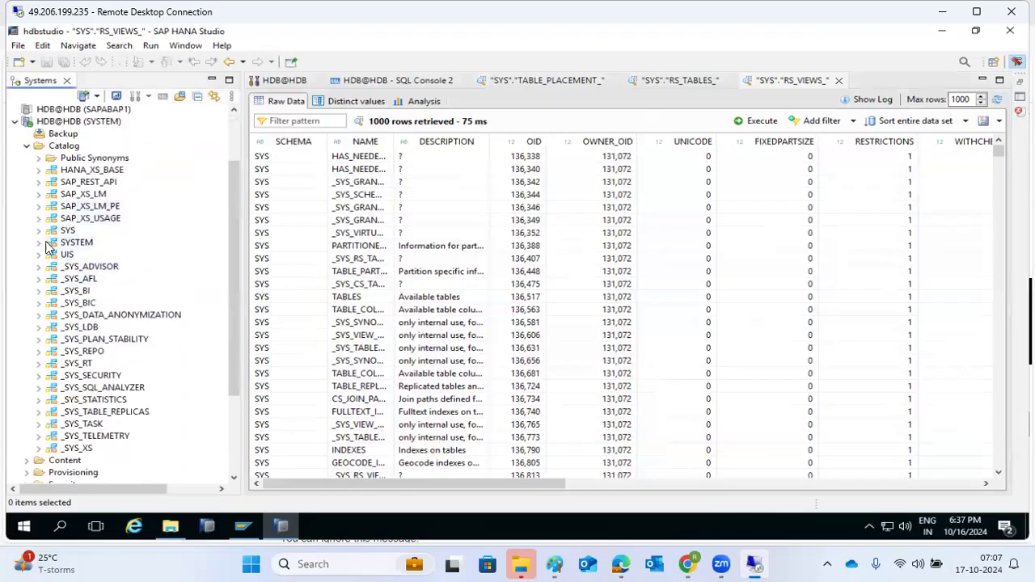
click(38, 231)
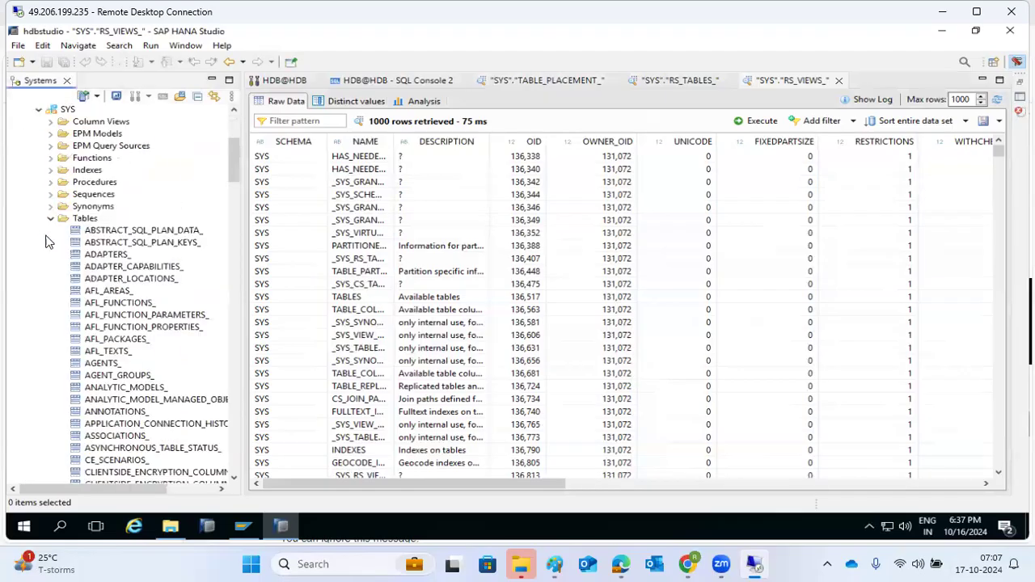
Preview AFL_TEXTS_ data (1 row: EN, DUMMY) and reopen its context menu
right_click(95, 354)
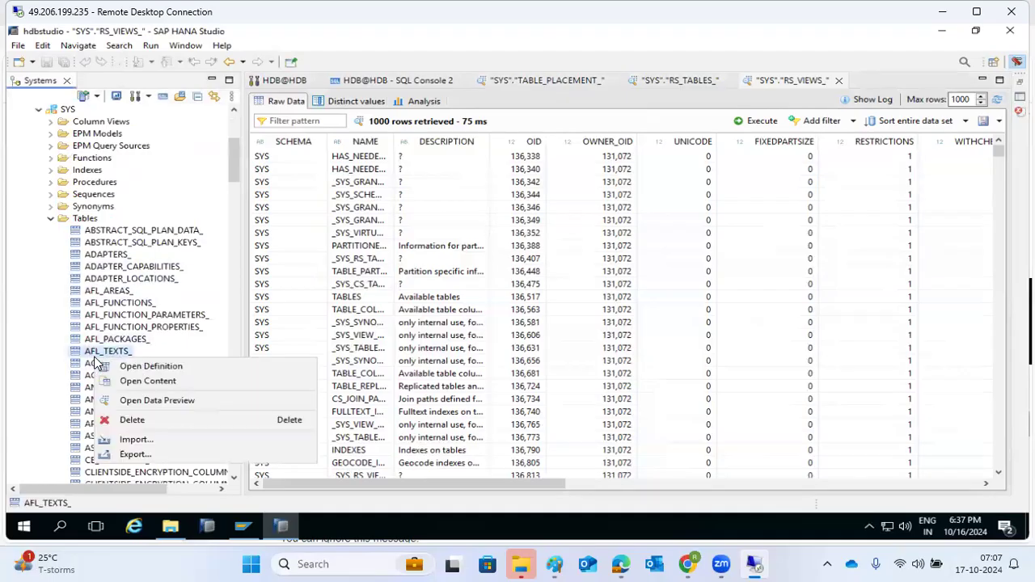
click(139, 401)
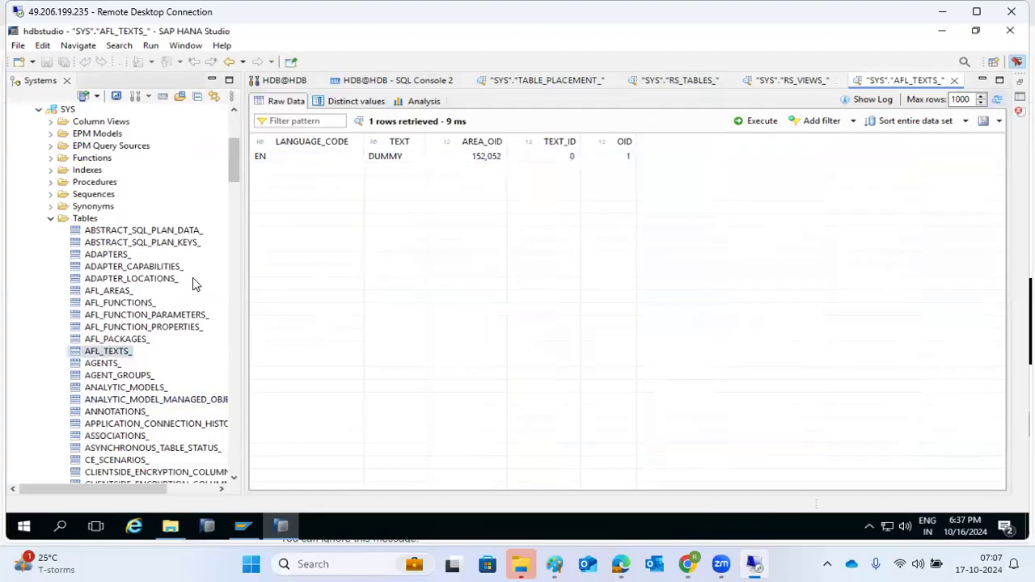
click(102, 354)
right_click(102, 354)
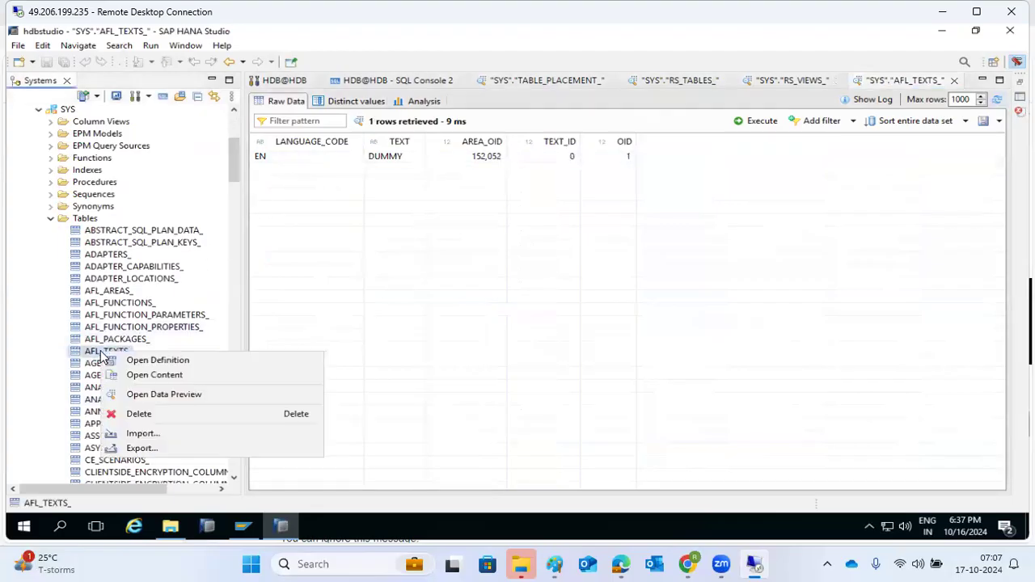
click(137, 449)
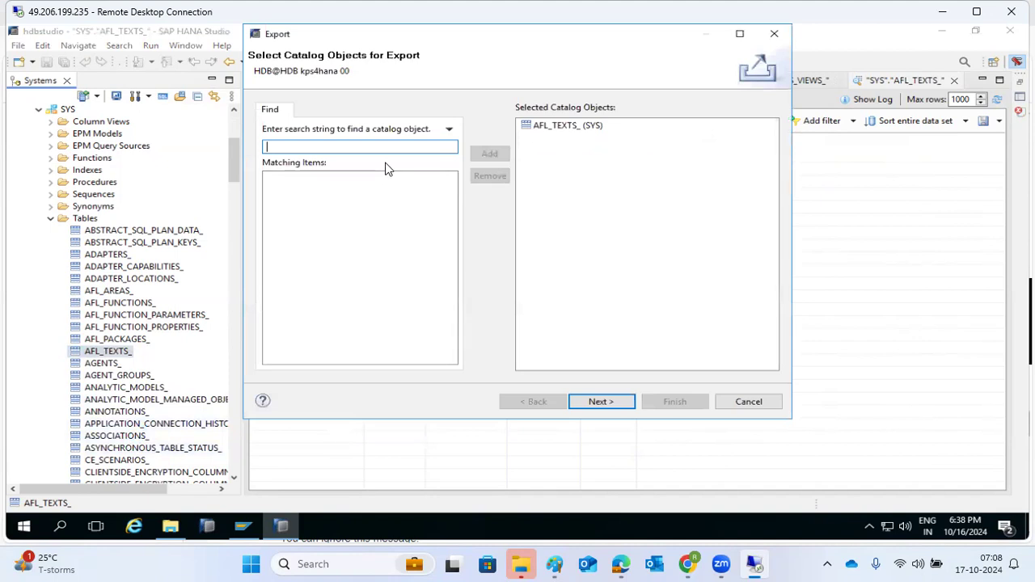
click(546, 125)
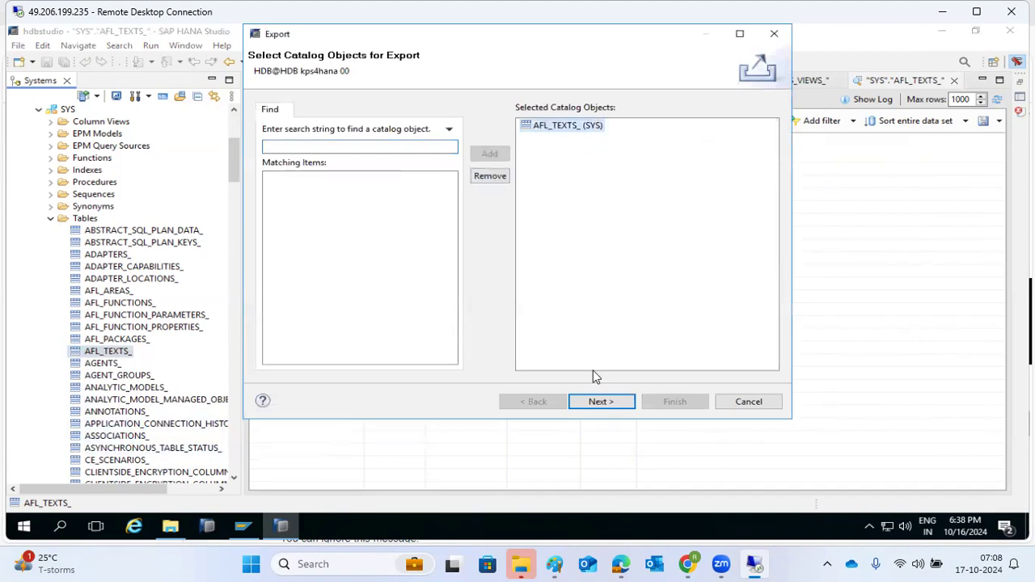
click(598, 402)
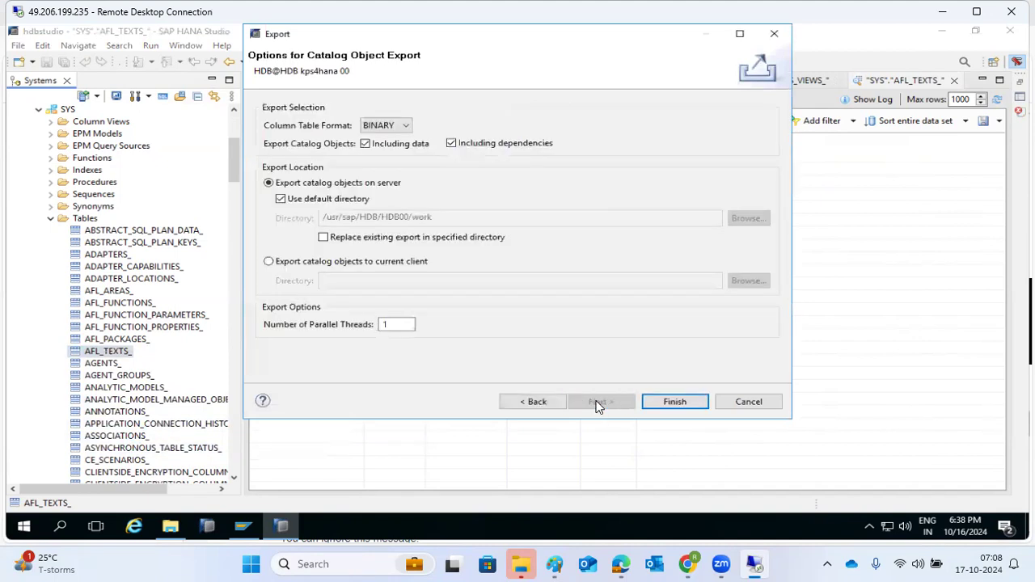
click(740, 402)
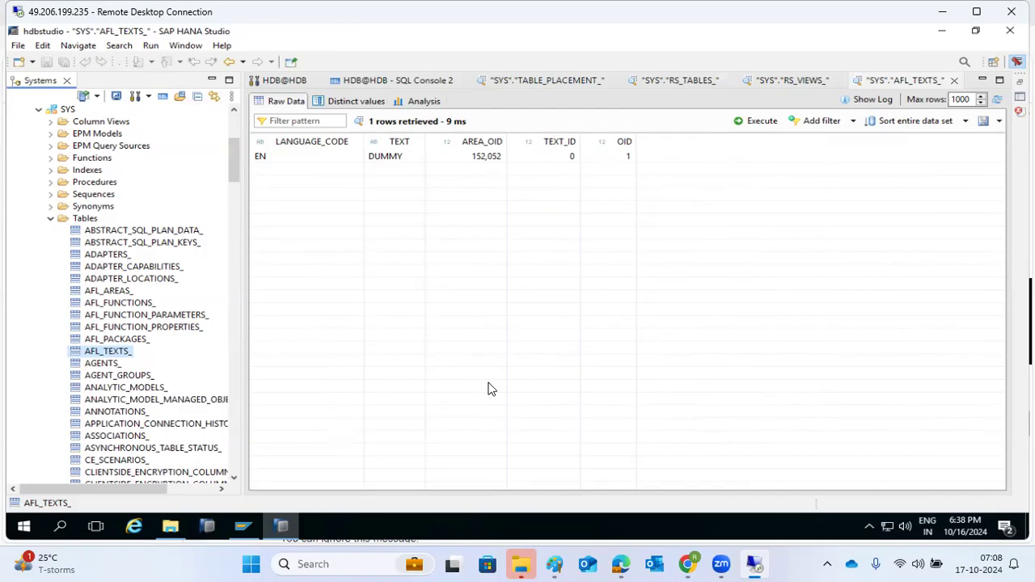
Collapse the SYS schema's Tables folder after briefly opening its actions
scroll(108, 309, down, 4)
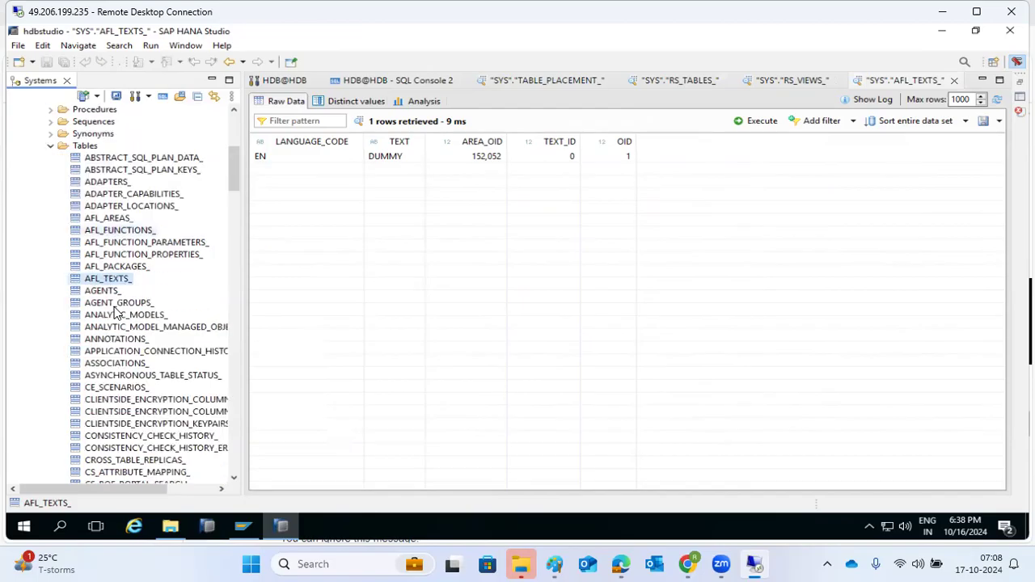
scroll(108, 309, up, 5)
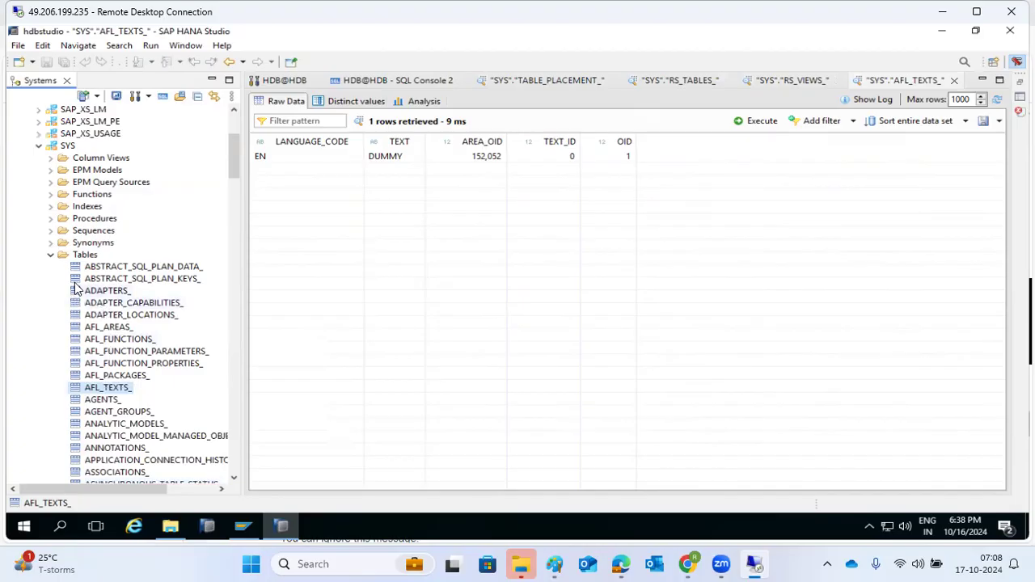
click(77, 256)
right_click(77, 257)
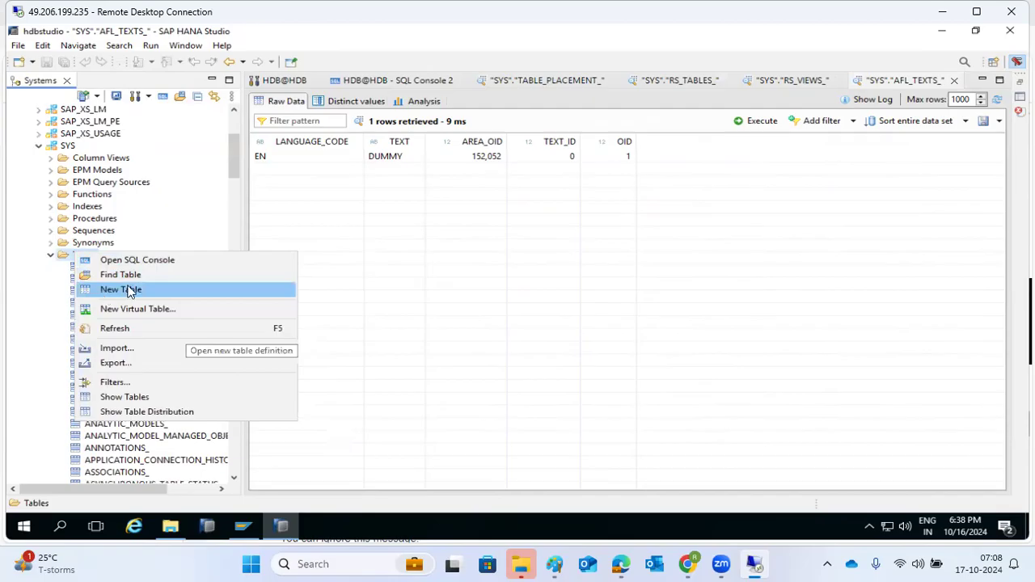
click(51, 256)
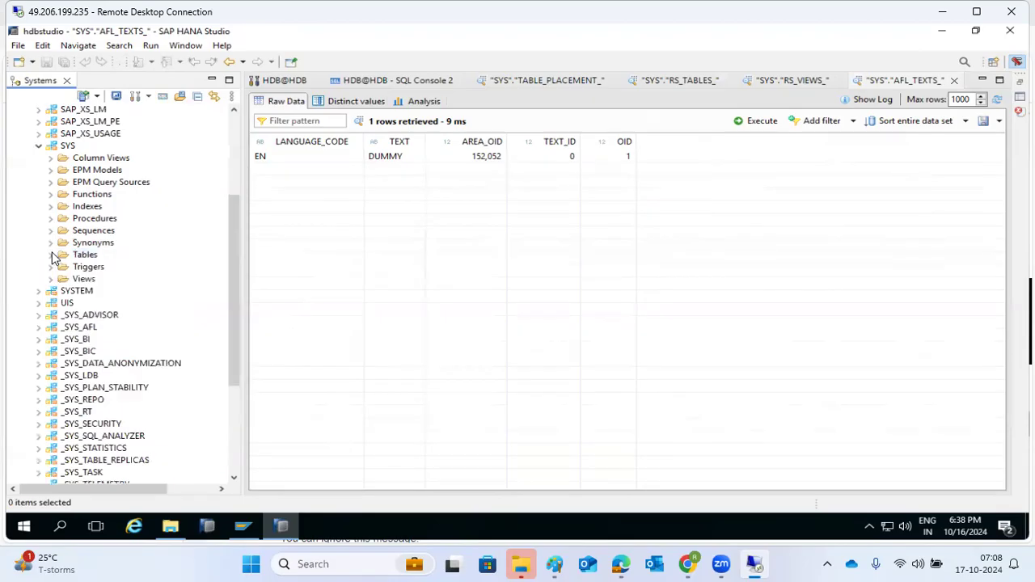
Expand the SYSTEM schema and choose New Table on its Tables folder
click(39, 291)
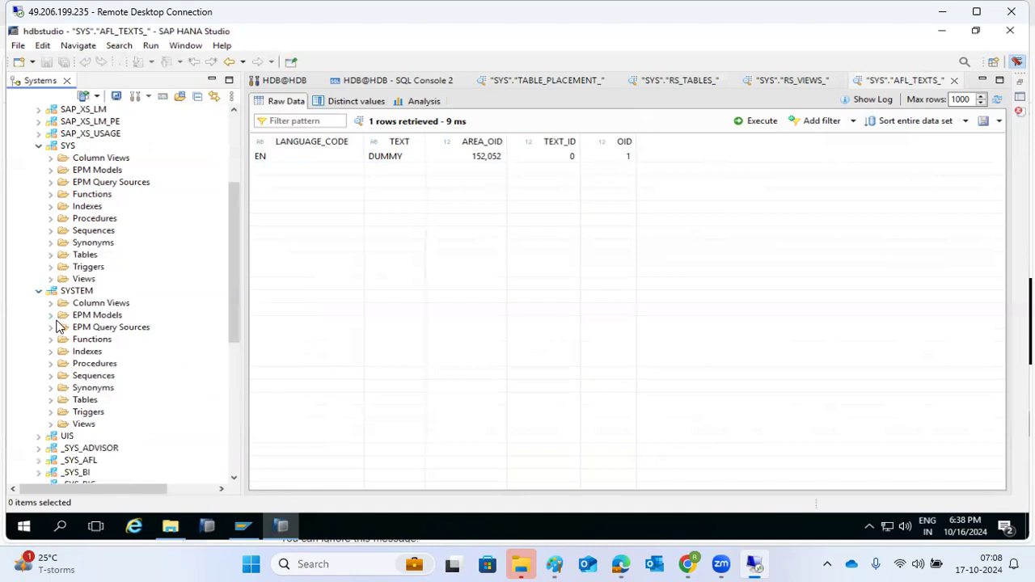
click(51, 402)
click(75, 403)
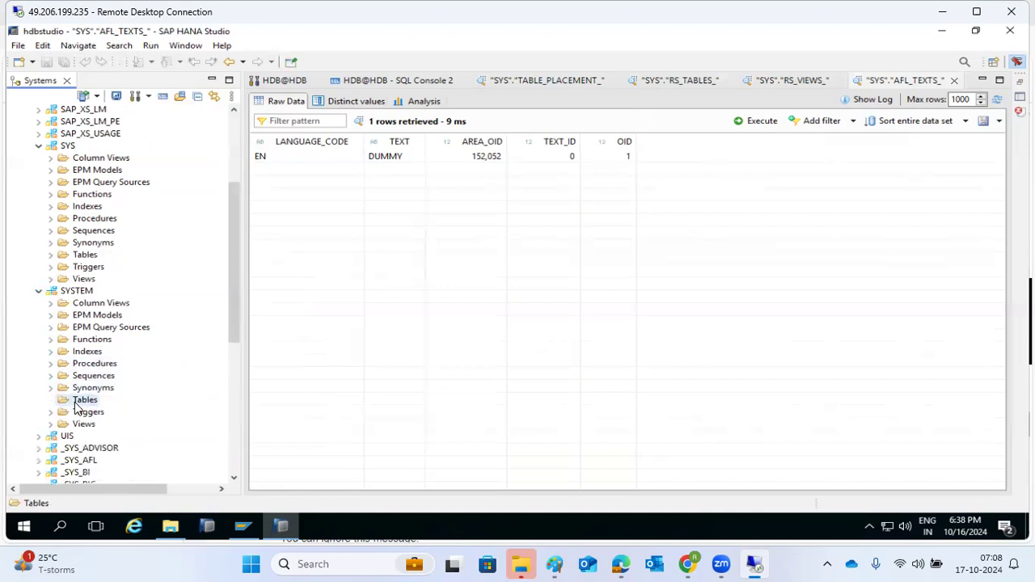
right_click(76, 404)
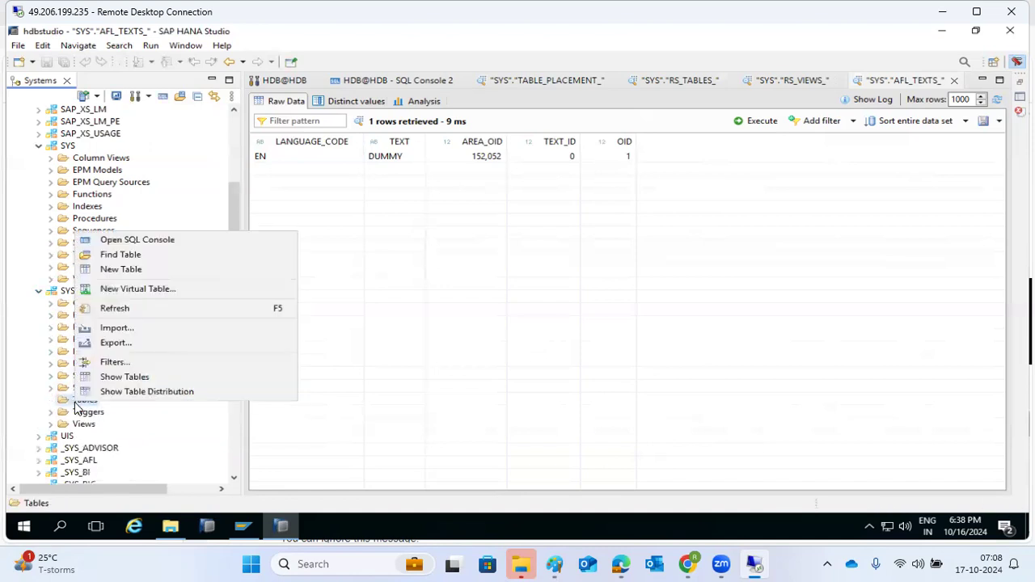
click(113, 270)
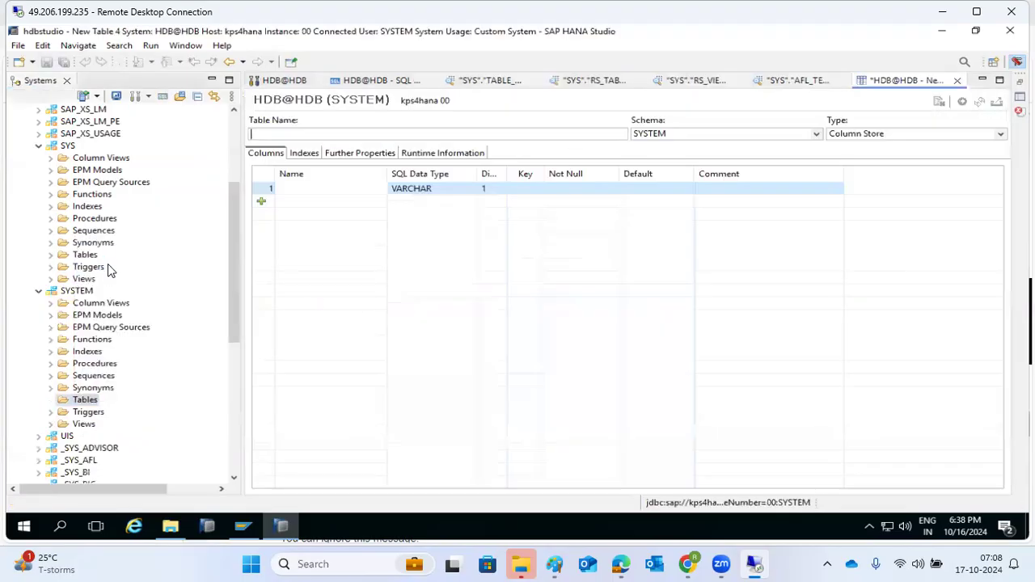
Name the table ZTRAININGHANA and add columns NAME, PHNO and EMAIL-ID
text(ZTRAININGHANA)
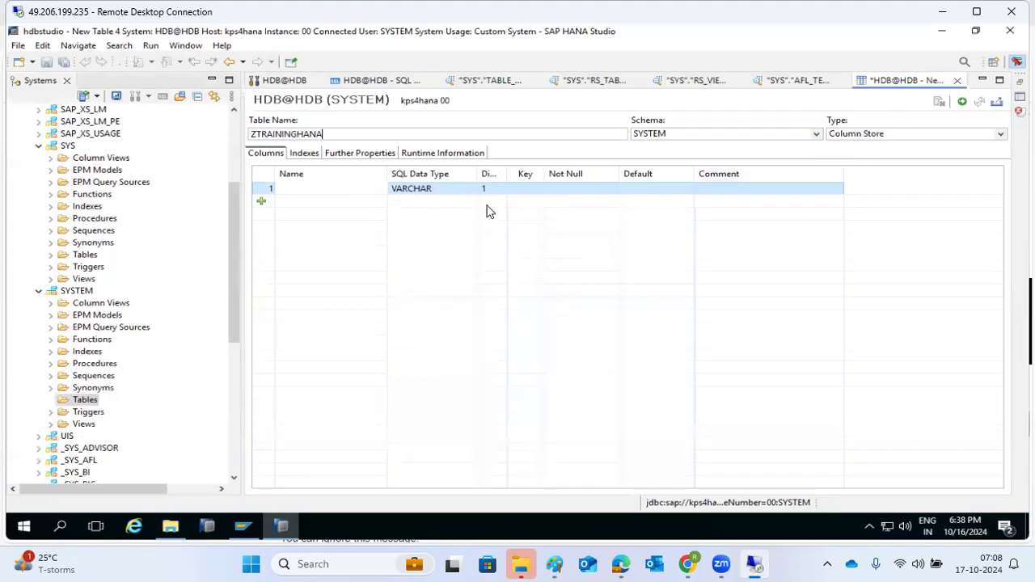
click(290, 188)
text(NAME)
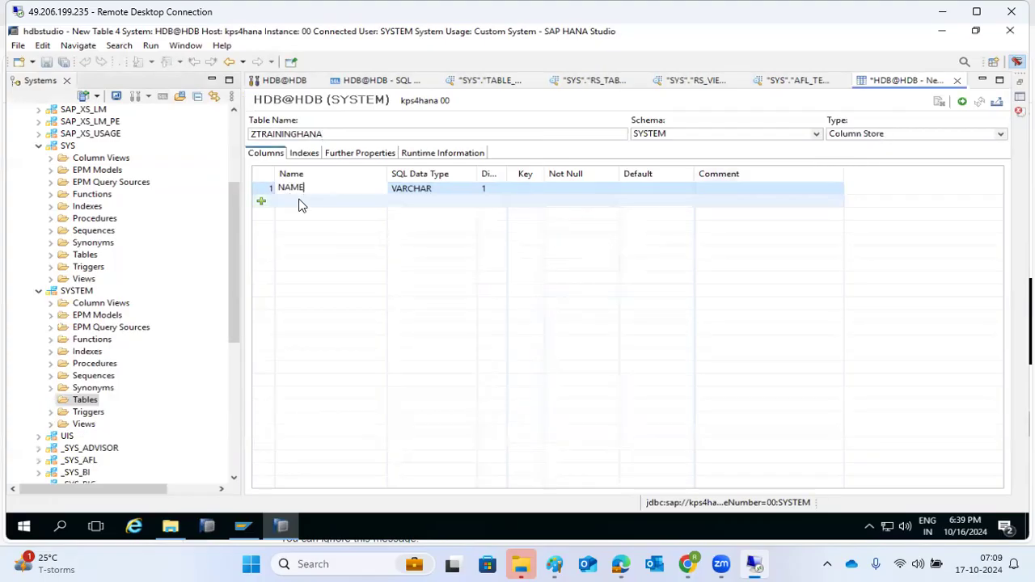
click(298, 205)
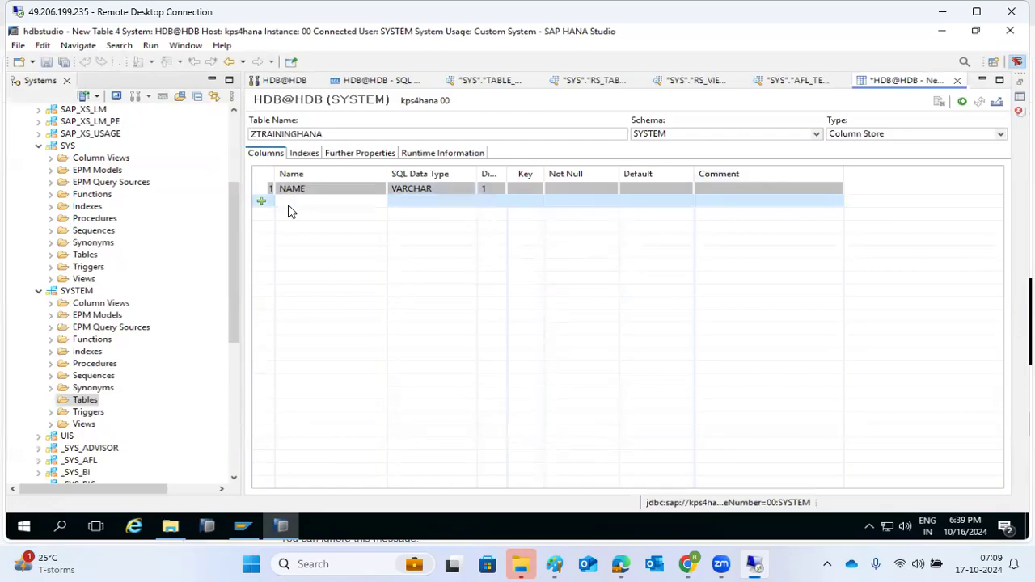
click(289, 203)
text(PHNO)
click(300, 215)
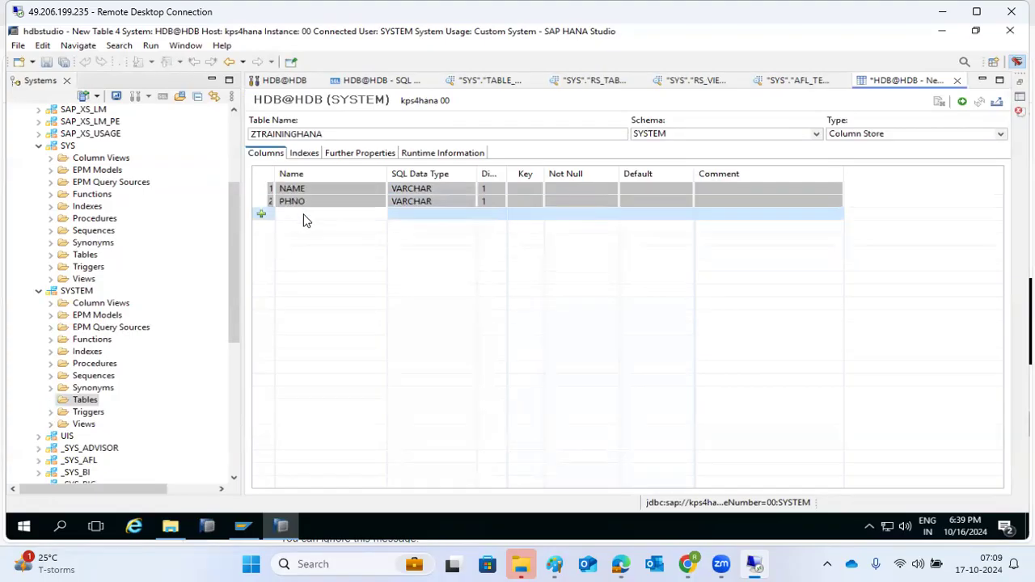
click(305, 218)
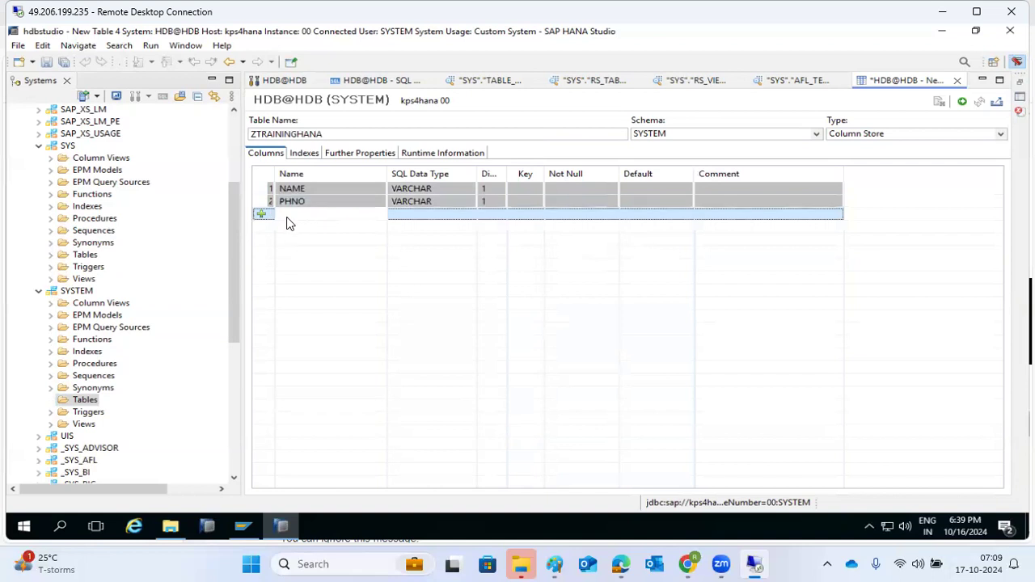
click(285, 216)
text(EMA)
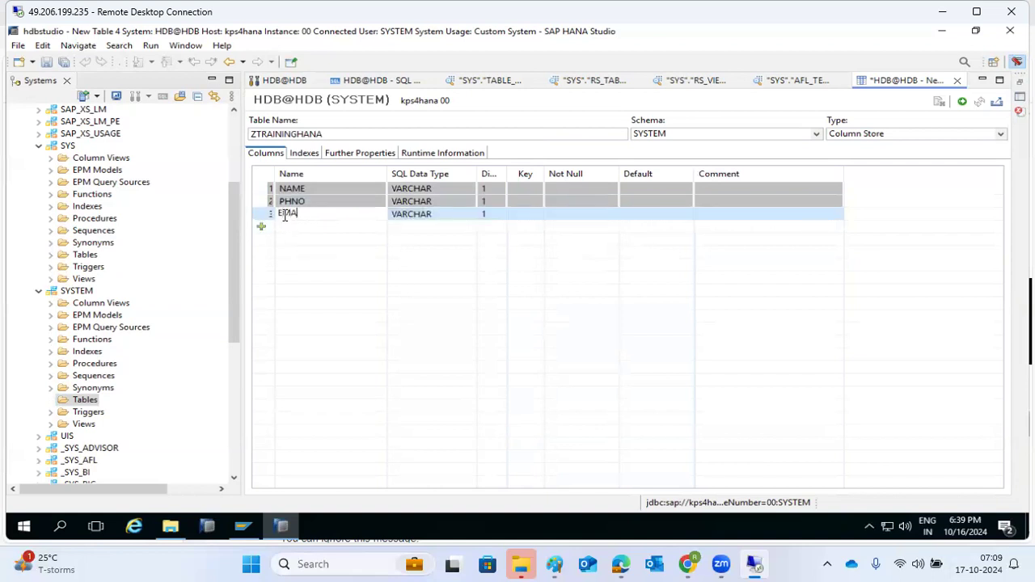
text(IL-ID)
Set the PHNO column's data type to BINARY and execute to create the table
click(440, 201)
click(468, 200)
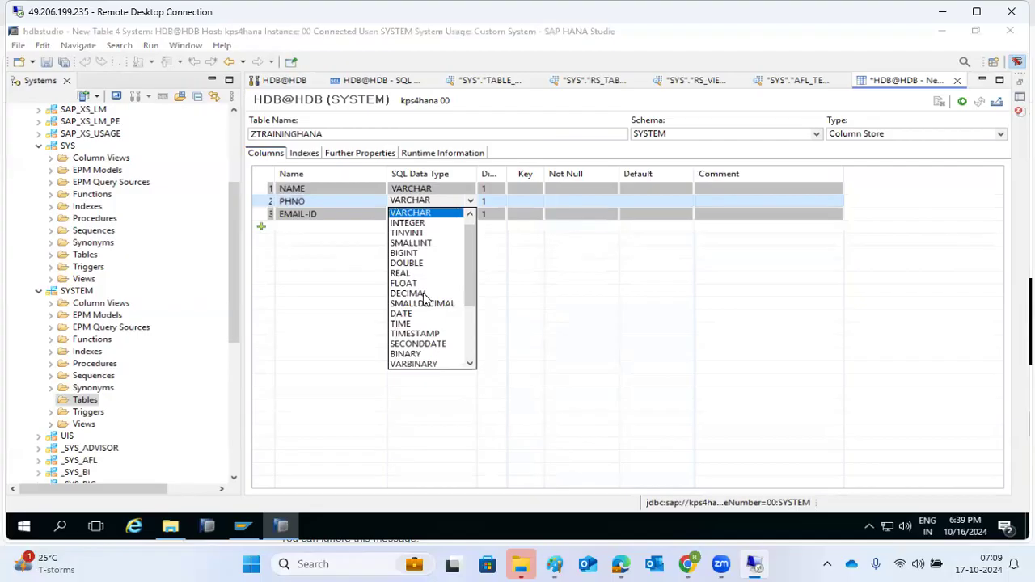
click(418, 355)
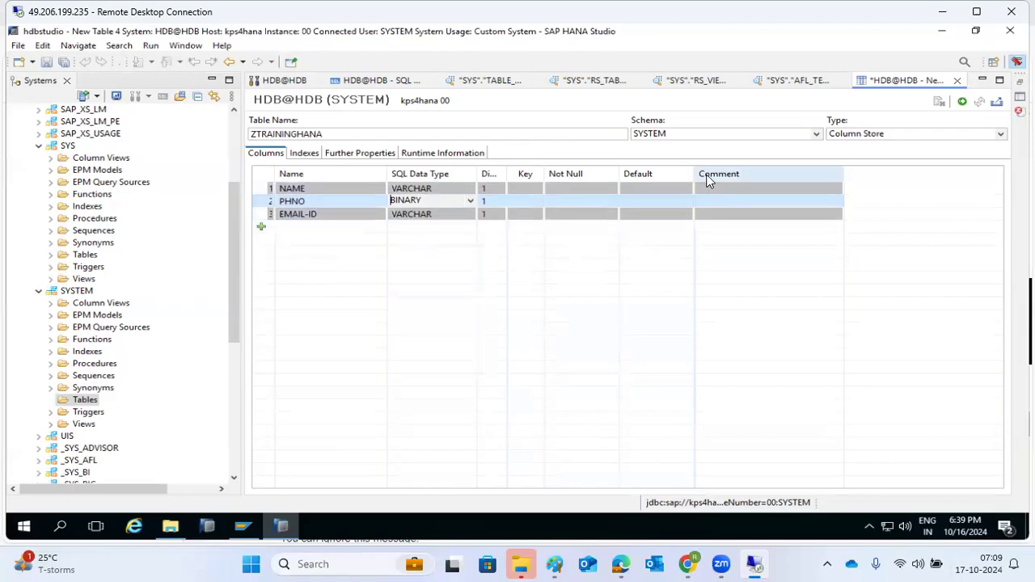
click(962, 106)
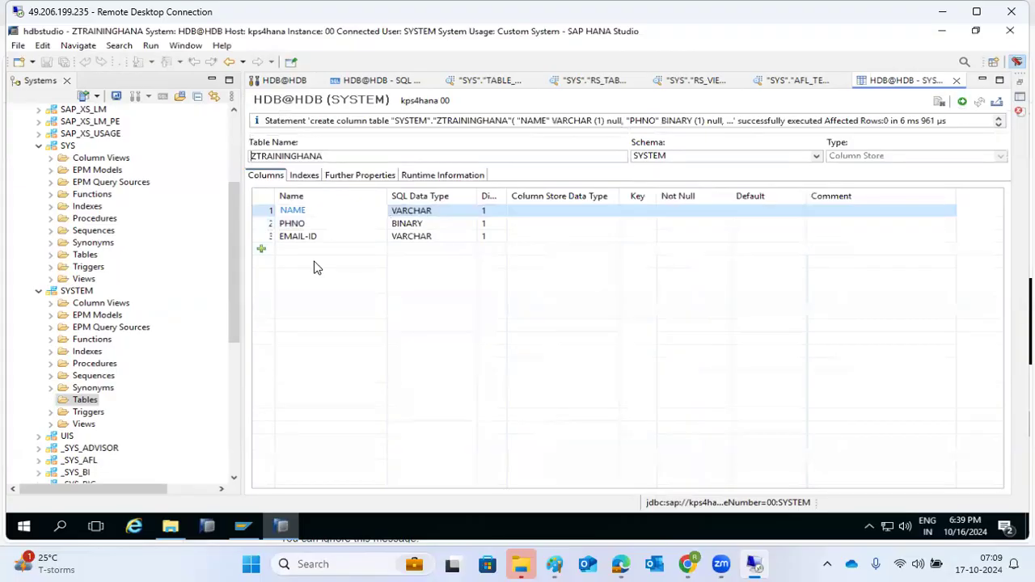
Refresh the SYSTEM Tables folder and open a data preview of ZTRAININGHANA
right_click(78, 398)
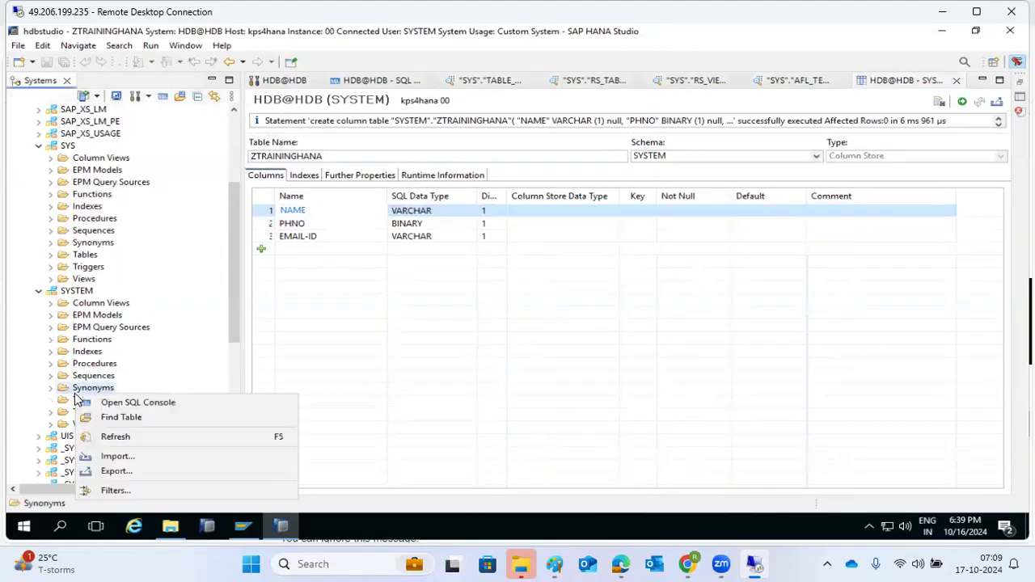
key(Escape)
right_click(65, 407)
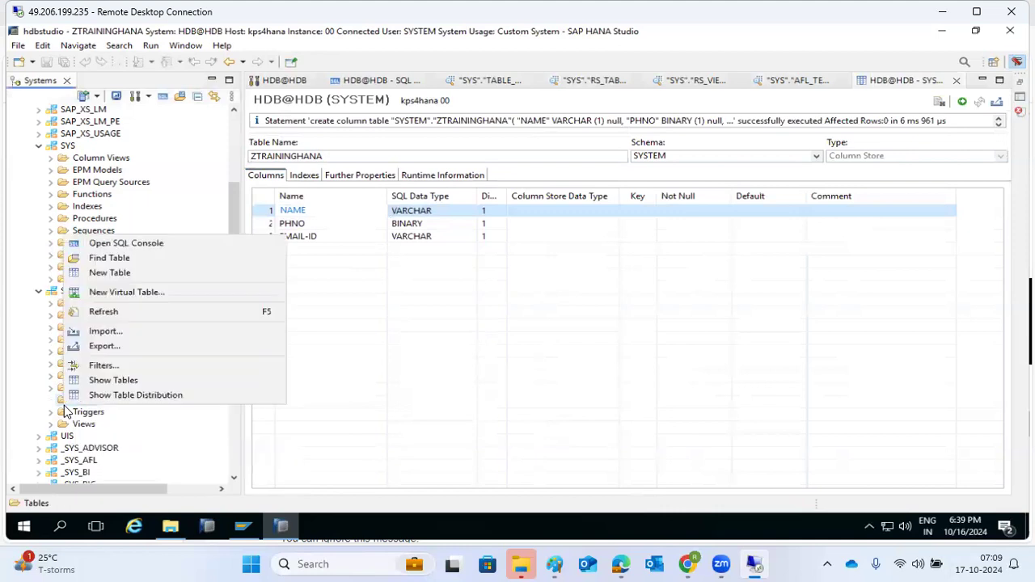
click(105, 313)
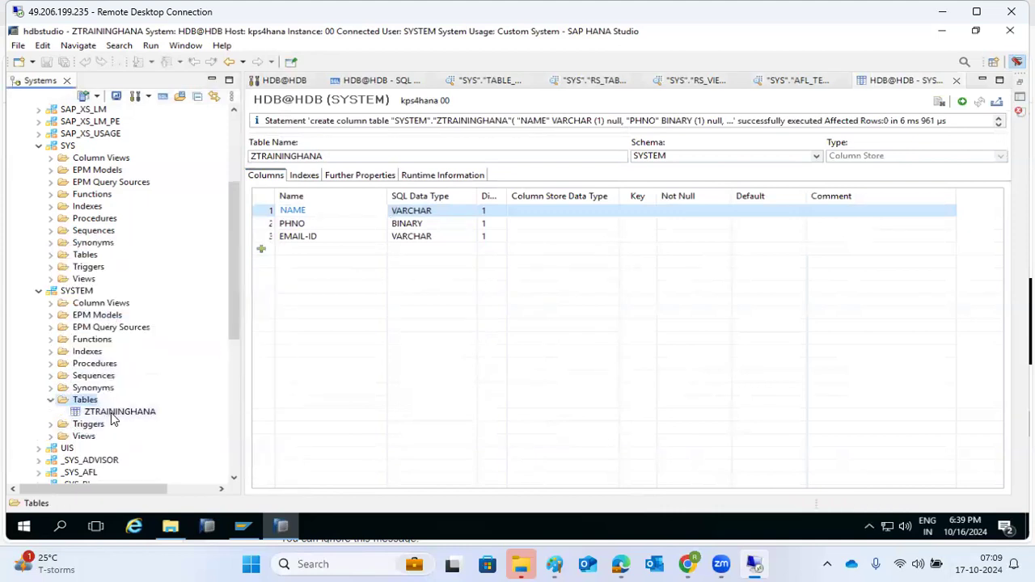
right_click(111, 412)
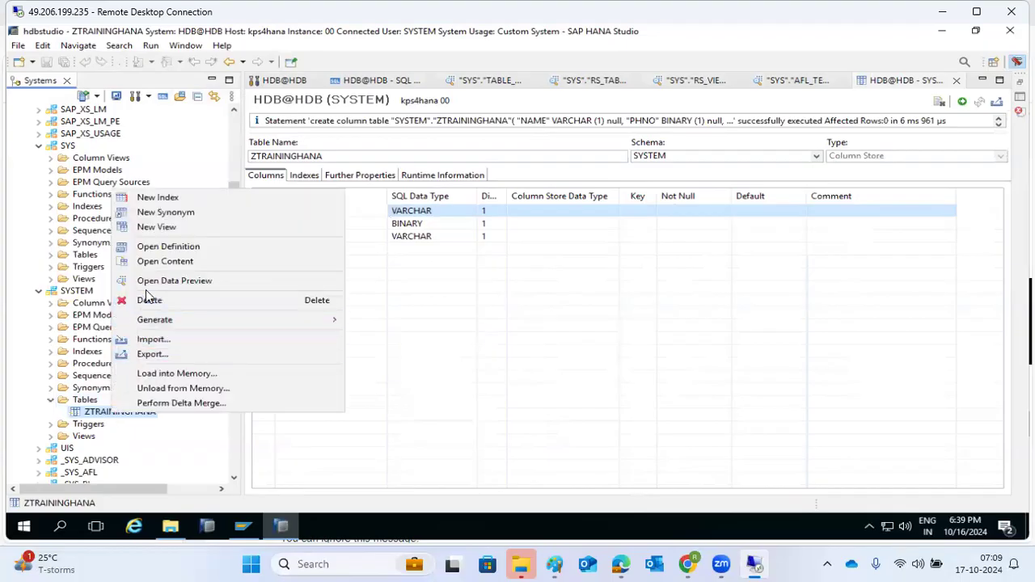
click(150, 281)
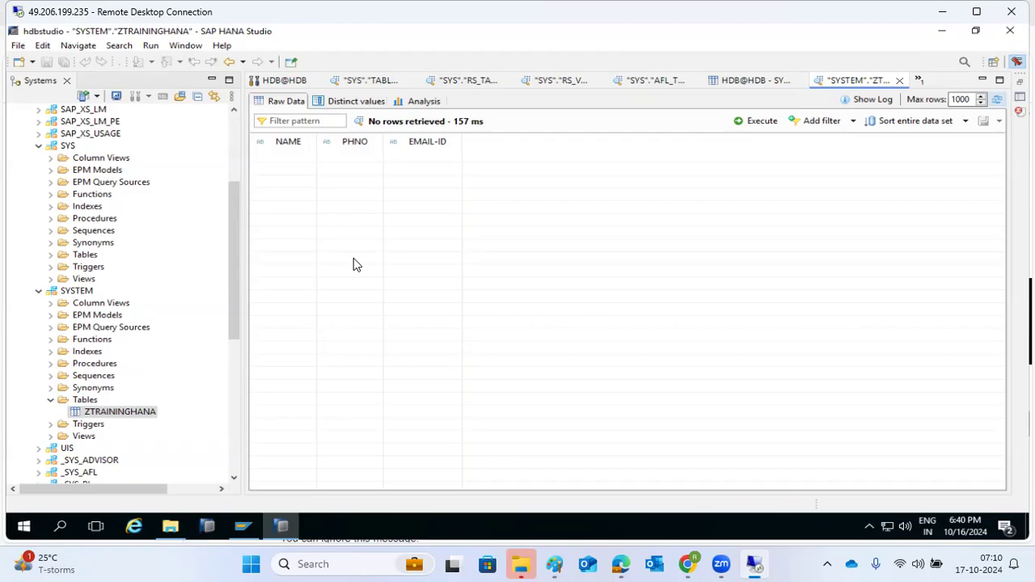
Load ZTRAININGHANA into memory with OK, then choose Unload from Memory for it
right_click(103, 412)
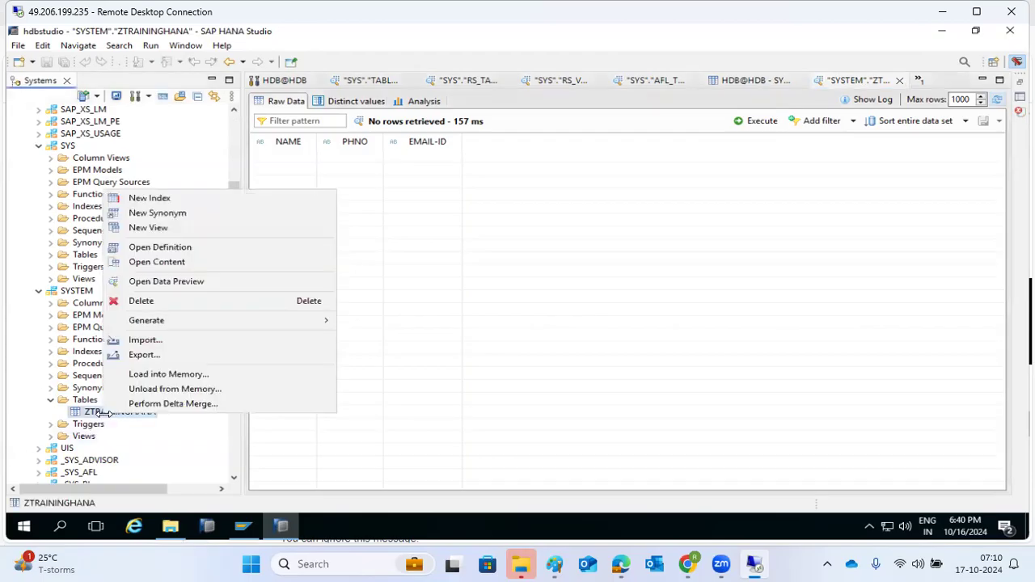
click(596, 215)
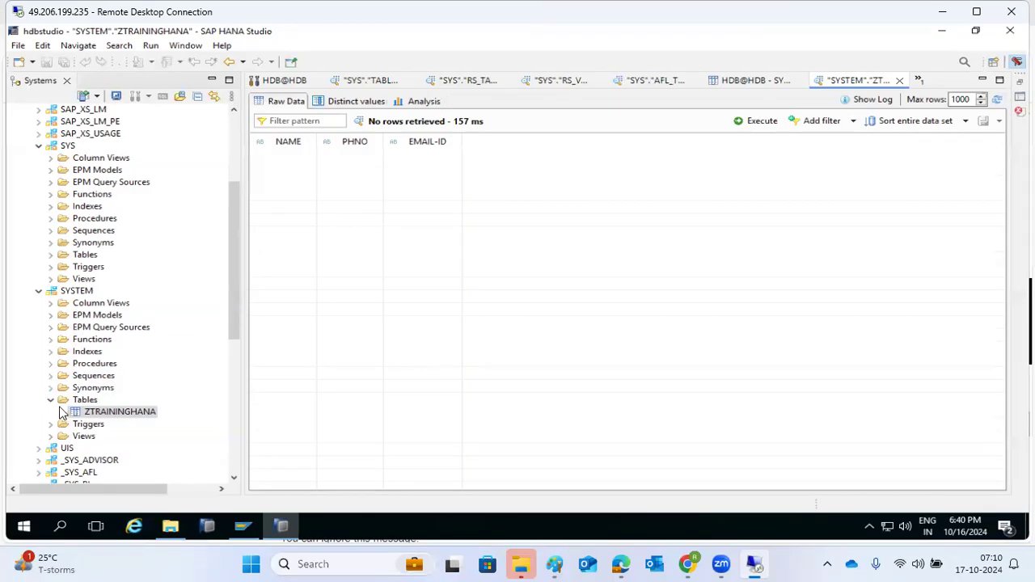
right_click(78, 415)
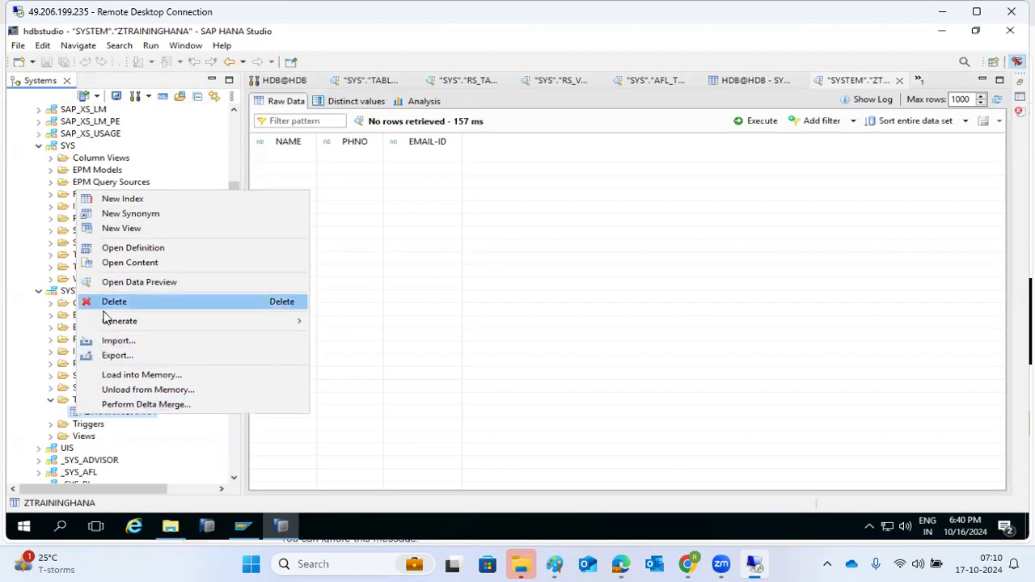
click(115, 377)
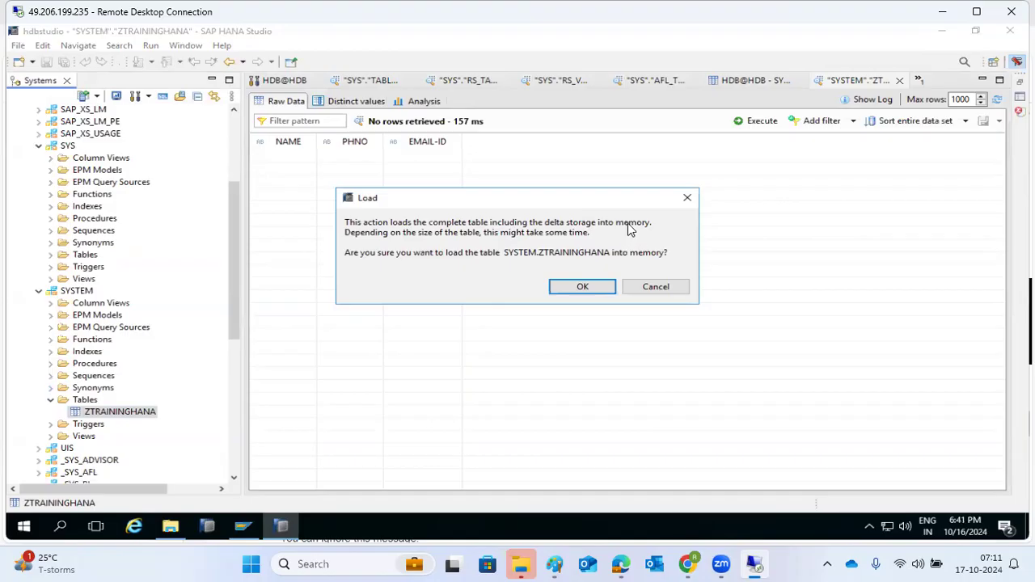
click(595, 286)
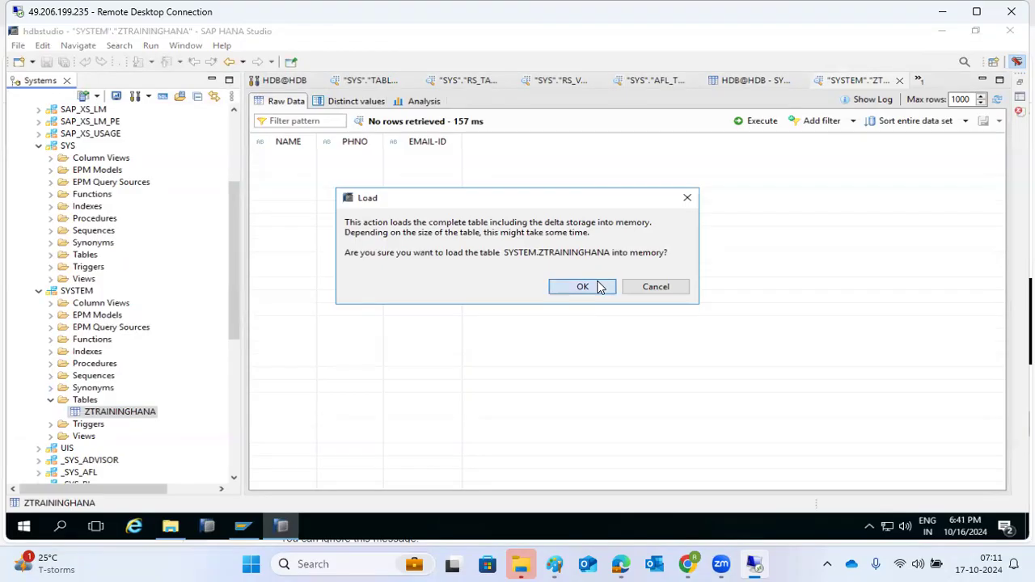
right_click(93, 413)
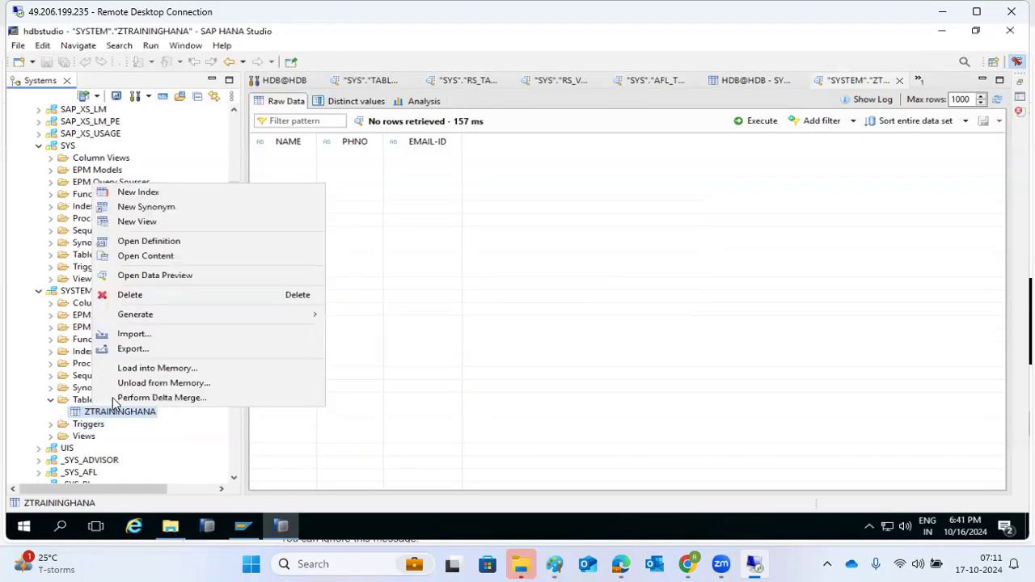
click(134, 383)
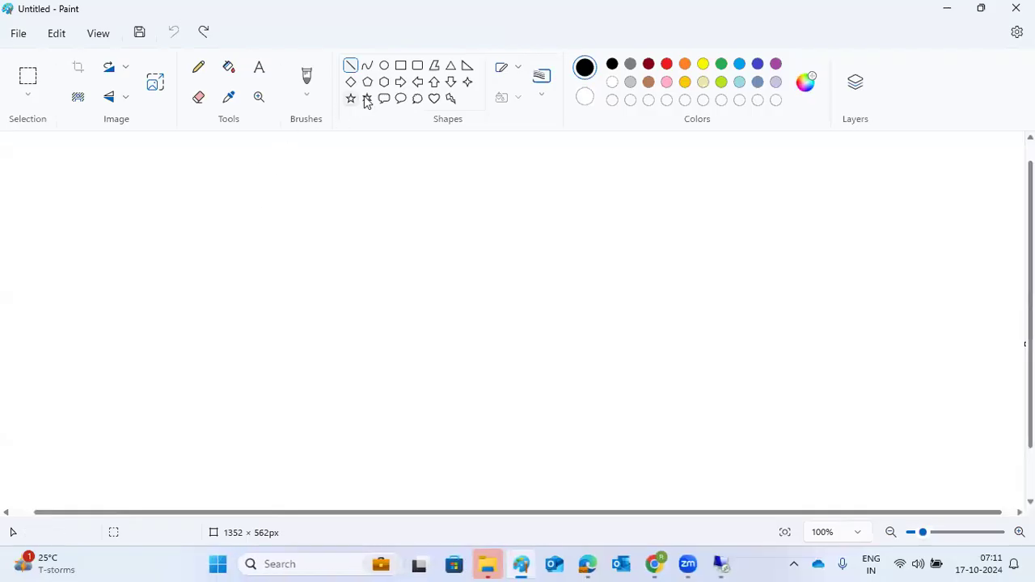
Draw a wide upper rectangle and a second rectangle lower on the Paint canvas
click(401, 65)
drag(319, 152, 347, 163)
mouse_move(525, 187)
mouse_down()
mouse_move(703, 201)
mouse_move(708, 235)
mouse_up()
mouse_move(350, 377)
mouse_down()
mouse_move(404, 414)
mouse_move(592, 469)
mouse_up()
Label the lower box '/hana/data' and the upper box 'ZTRAINNG -4GB'
click(258, 67)
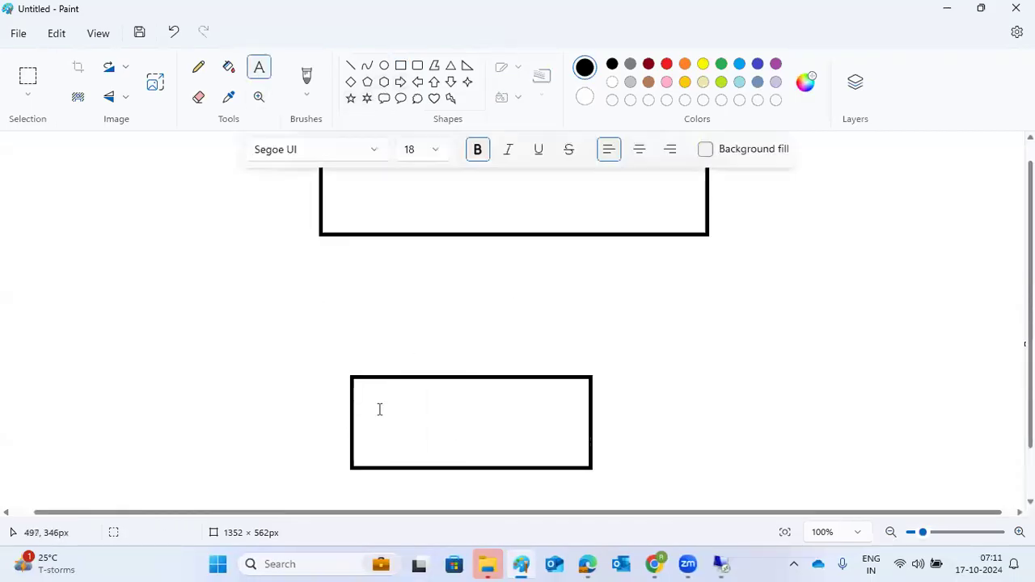
click(375, 386)
text(/)
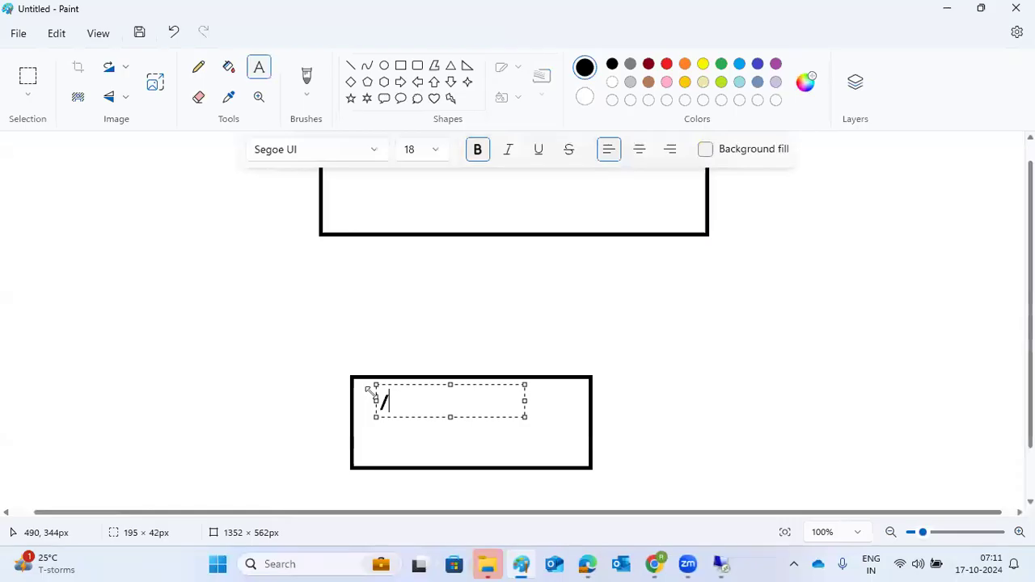
text(hana/data)
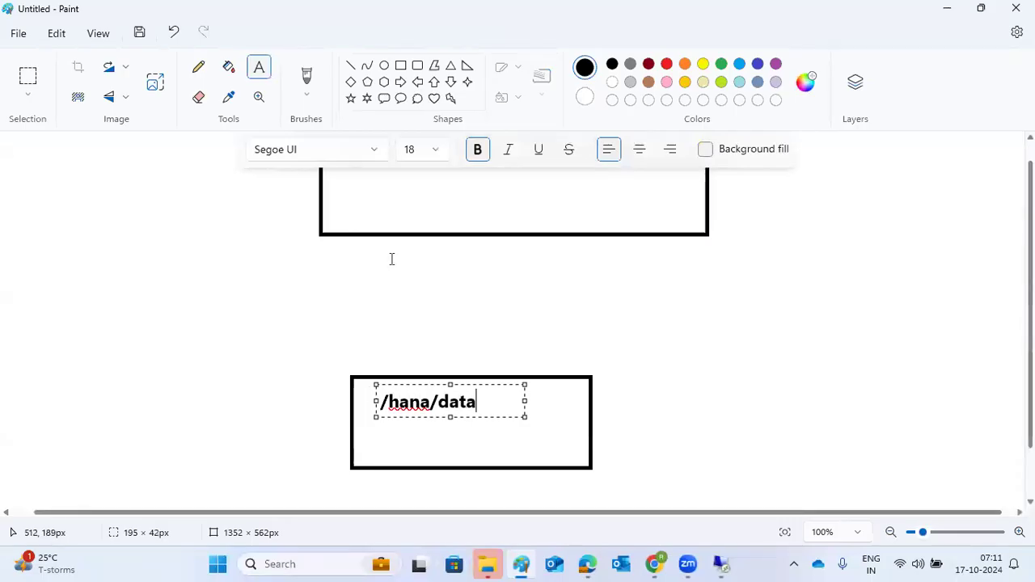
click(410, 188)
click(410, 188)
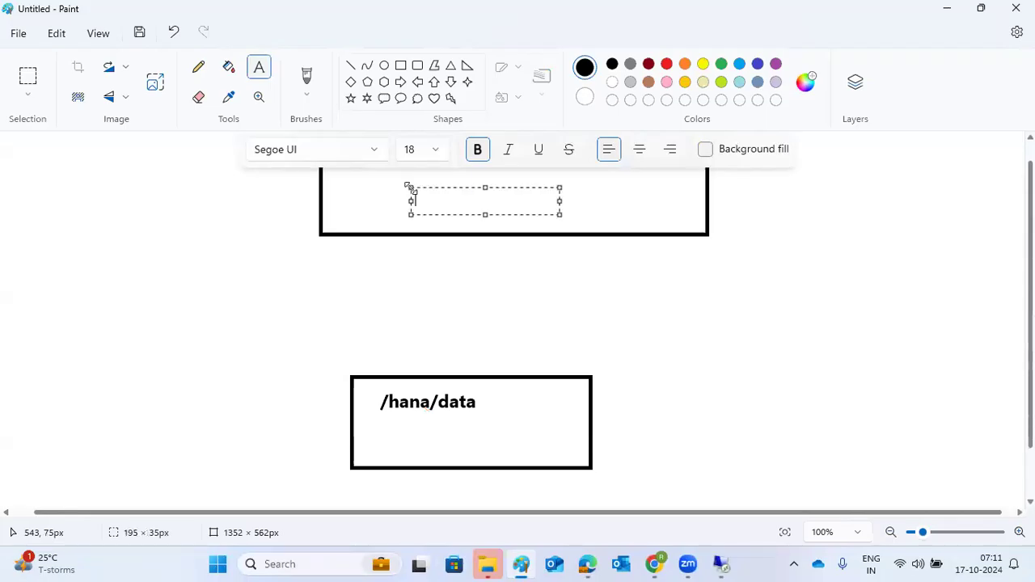
text(ZTRAINNG -)
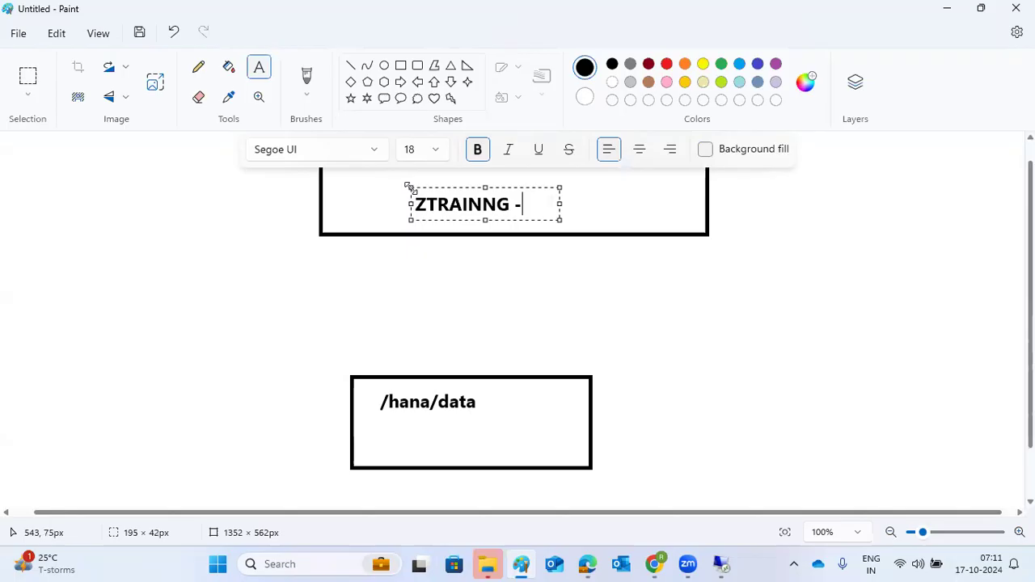
text(4G)
key(Return)
text(B)
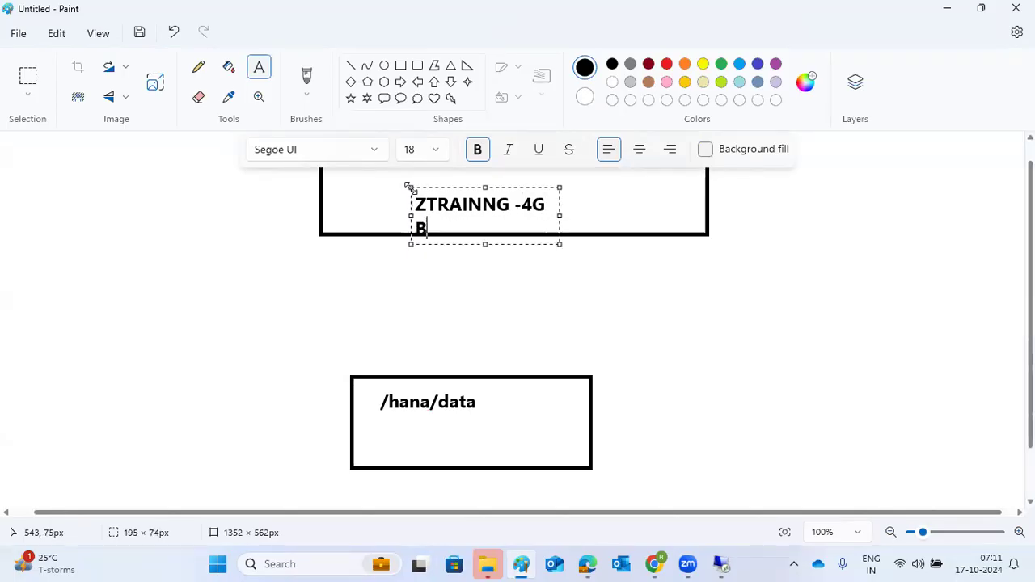
drag(559, 215, 616, 208)
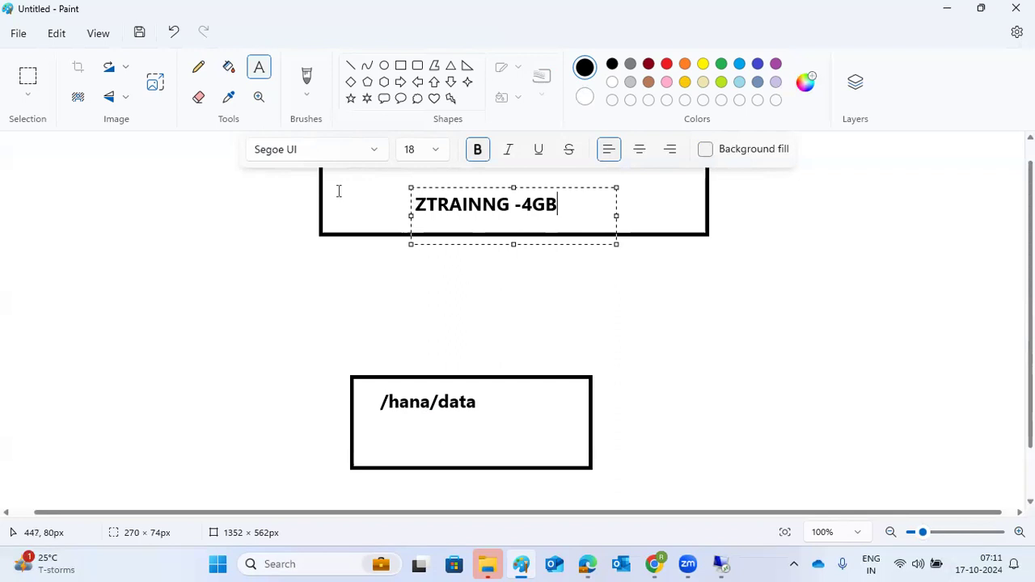
click(224, 182)
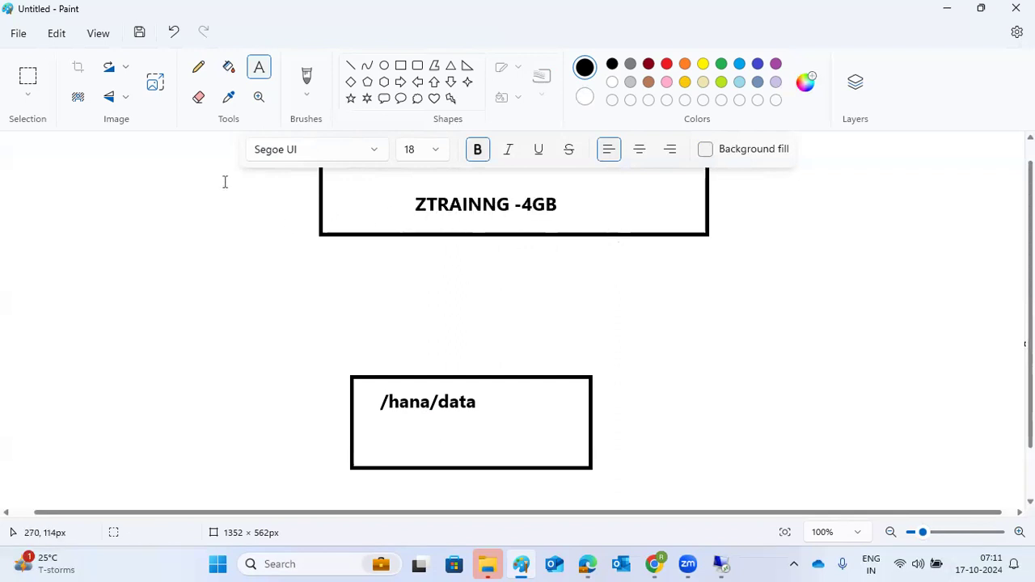
Draw a straight line from the upper box down to the /hana/data box
click(350, 65)
click(506, 217)
mouse_move(506, 216)
mouse_down()
mouse_move(477, 326)
mouse_move(477, 393)
mouse_up()
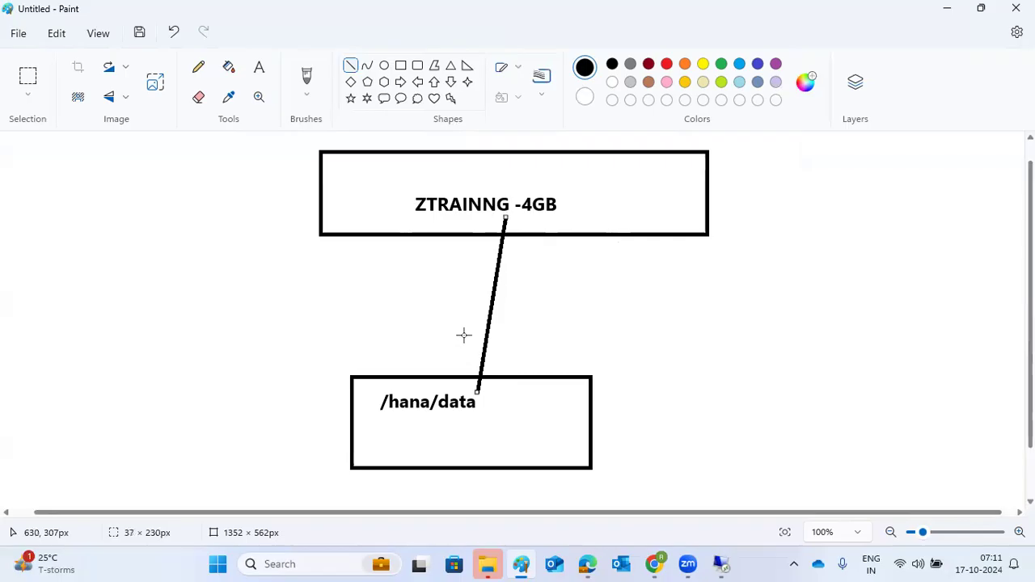
click(718, 564)
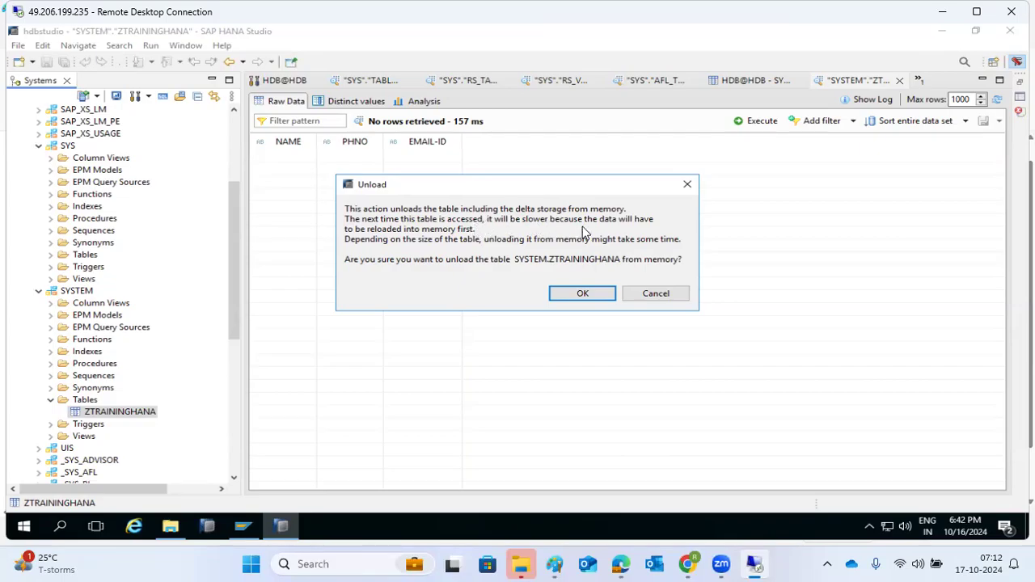
Confirm unloading ZTRAININGHANA, then redraw the Paint line linking the two boxes
click(599, 296)
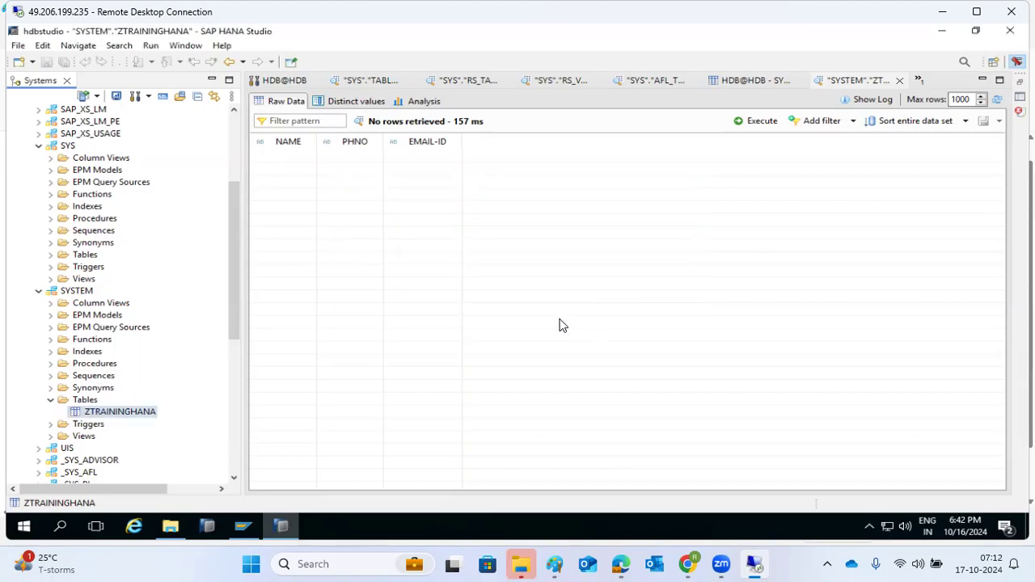
click(554, 564)
mouse_move(491, 187)
mouse_down()
mouse_move(502, 252)
mouse_move(480, 396)
mouse_up()
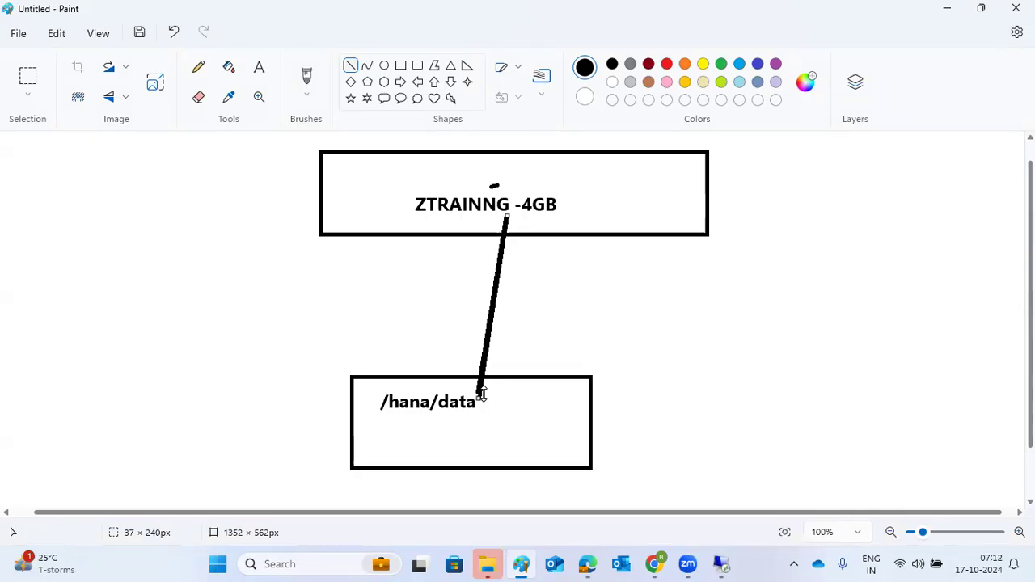
mouse_move(722, 558)
click(709, 501)
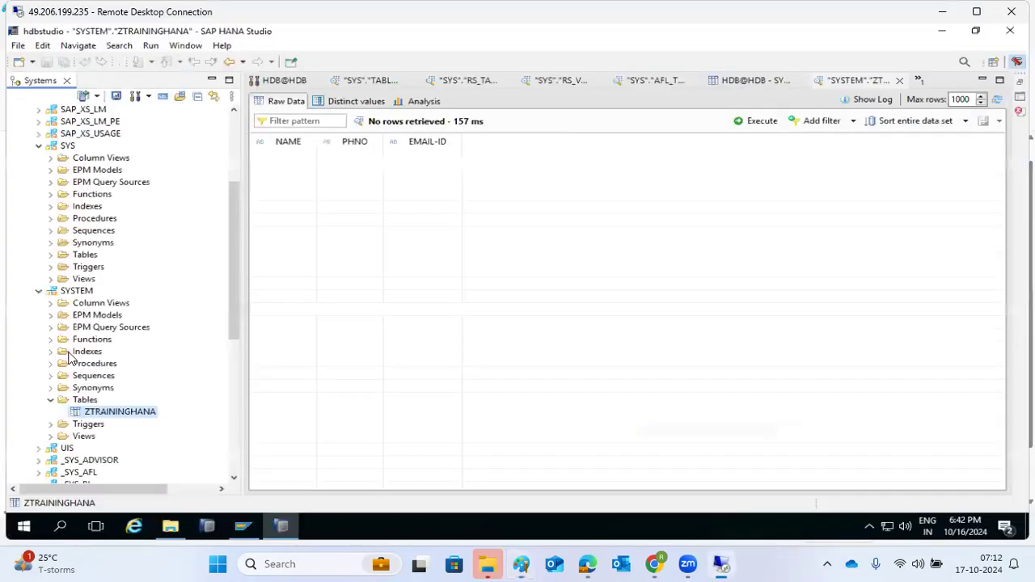
Choose Perform Delta Merge from the ZTRAININGHANA table's context menu
right_click(118, 409)
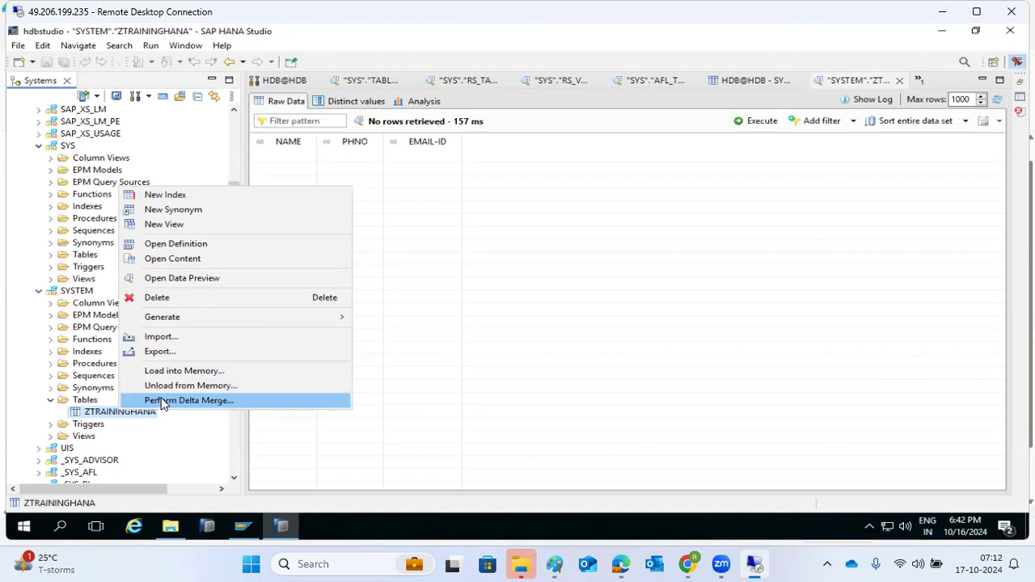
click(162, 402)
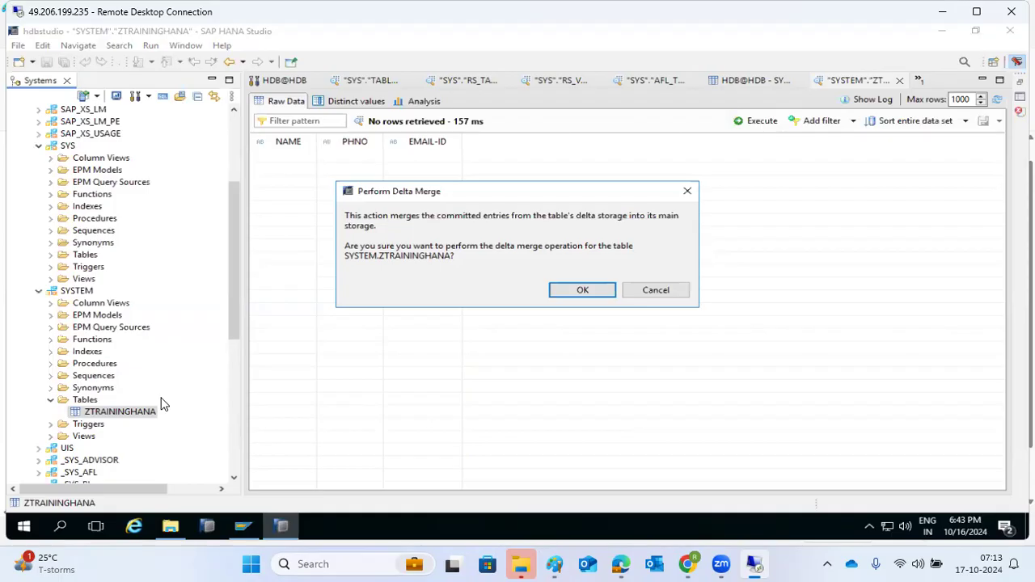
mouse_move(244, 526)
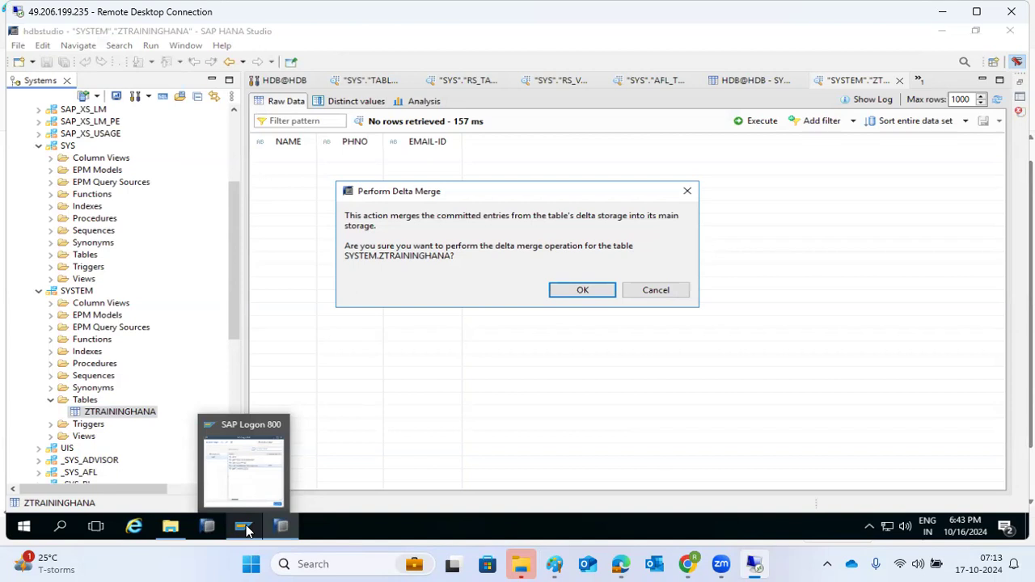
Open the SAP ECC DEVELOPMENT logon screen, then close it and return to HANA Studio
click(238, 467)
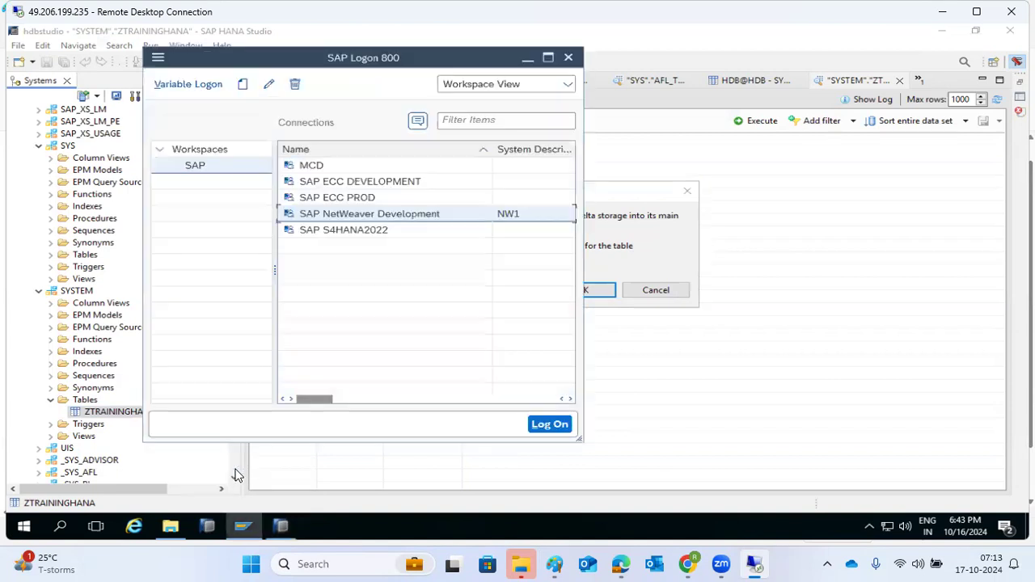
click(346, 184)
double_click(346, 184)
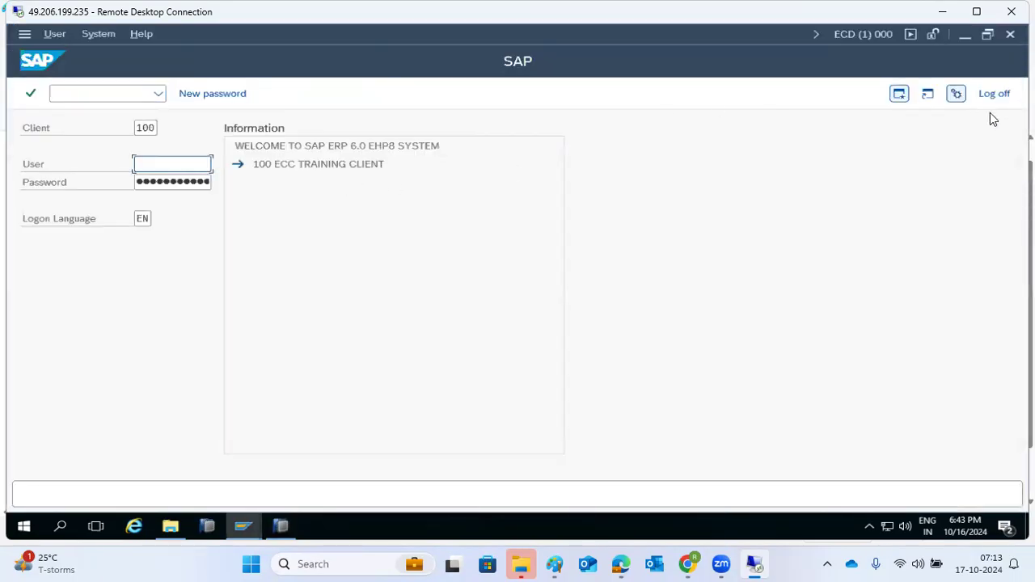
click(1010, 34)
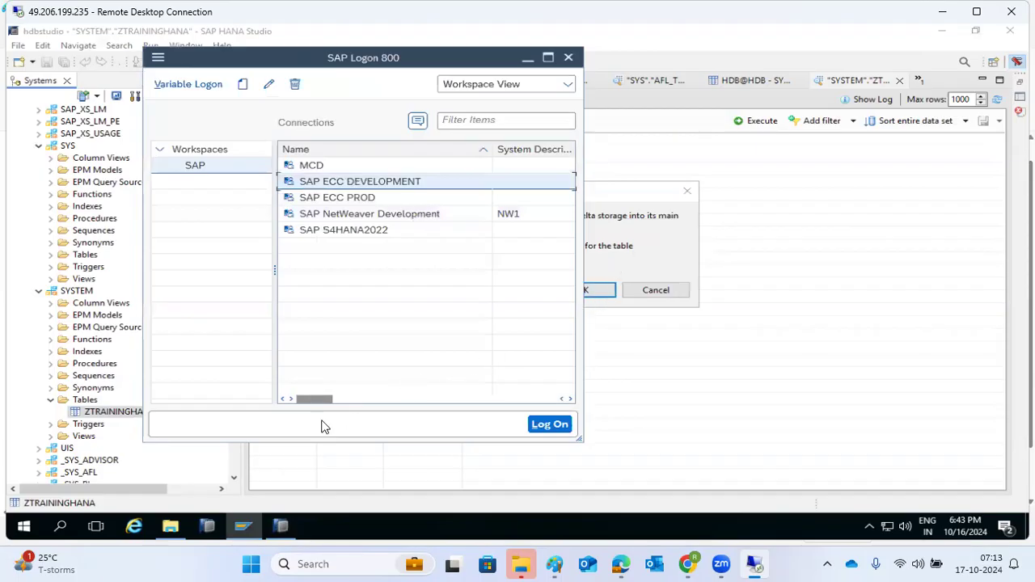
click(617, 263)
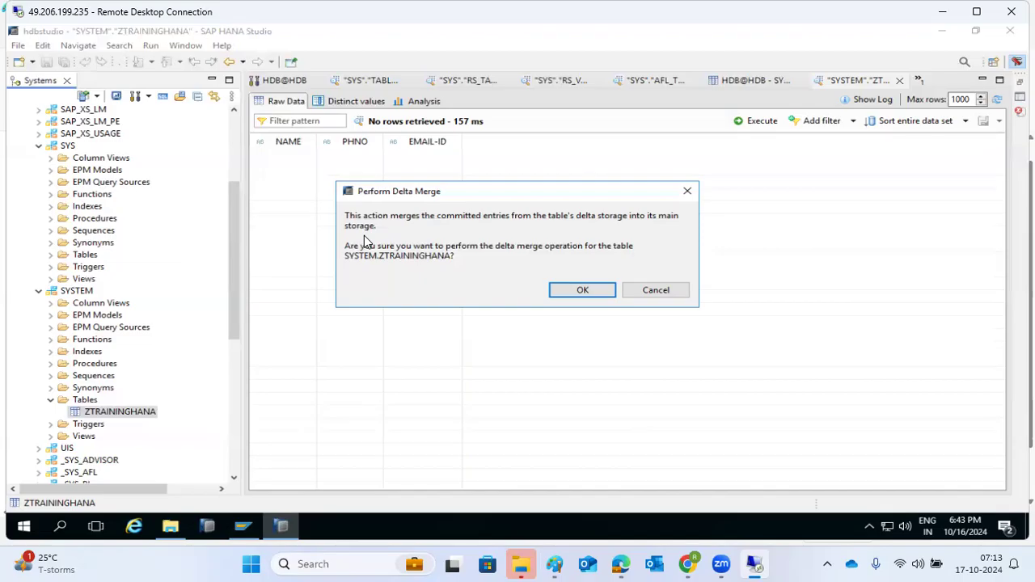
Open the MCD system connection from the SAP Logon list
click(251, 528)
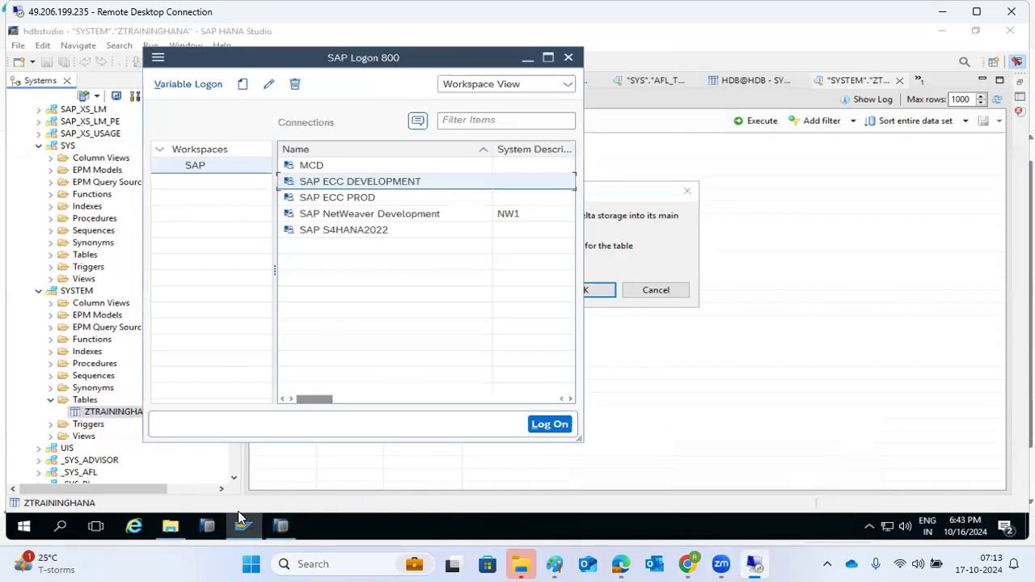
click(317, 166)
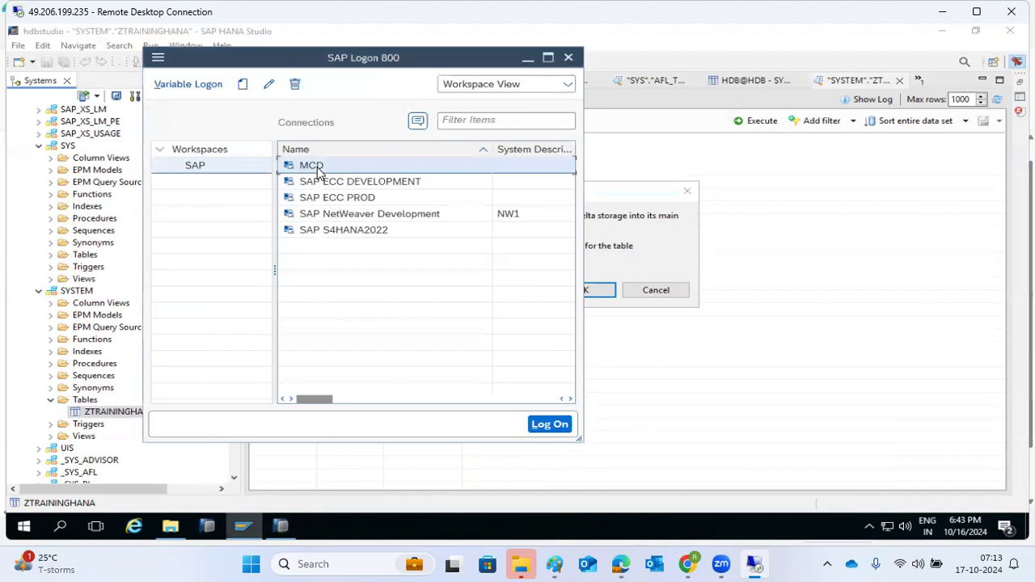
double_click(317, 168)
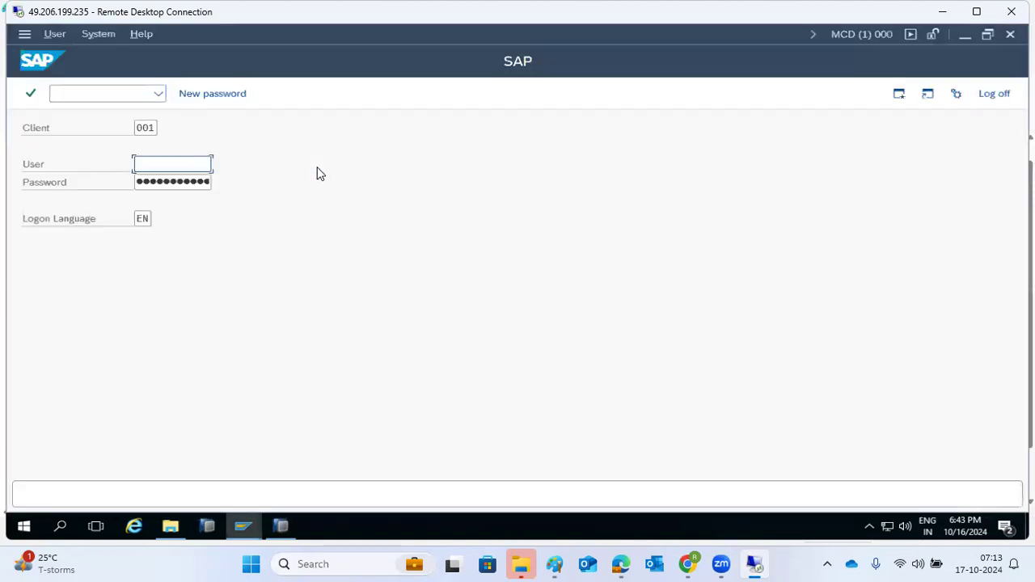
Log on to client 000 with the DDIC user and its password
key(shift+Tab)
text(000)
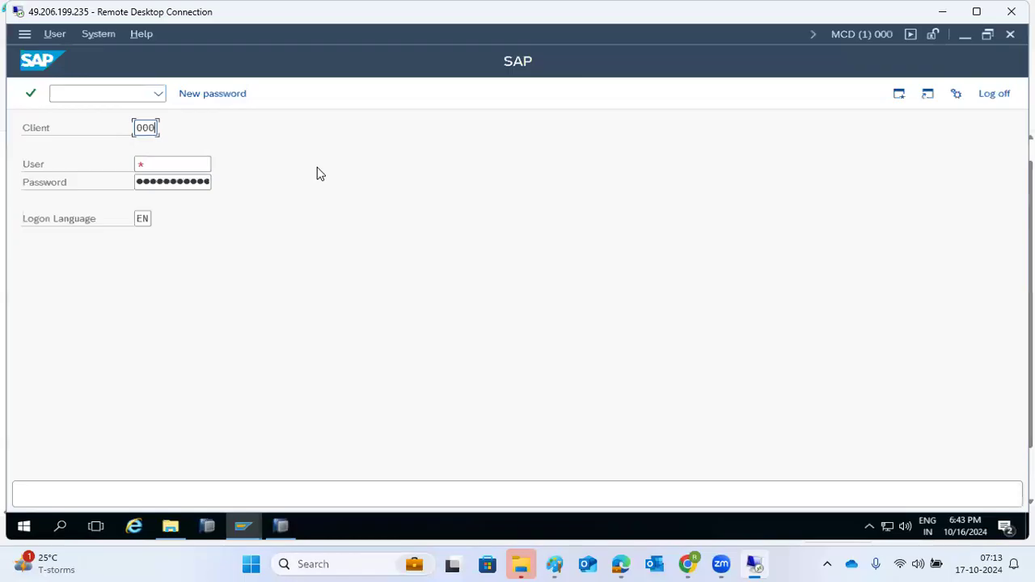
key(Tab)
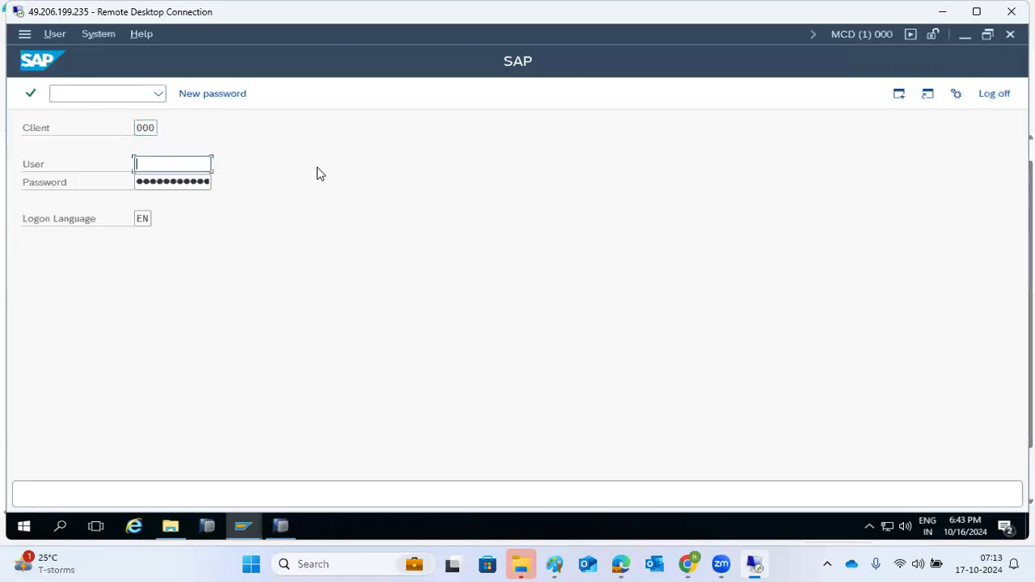
text(ddic)
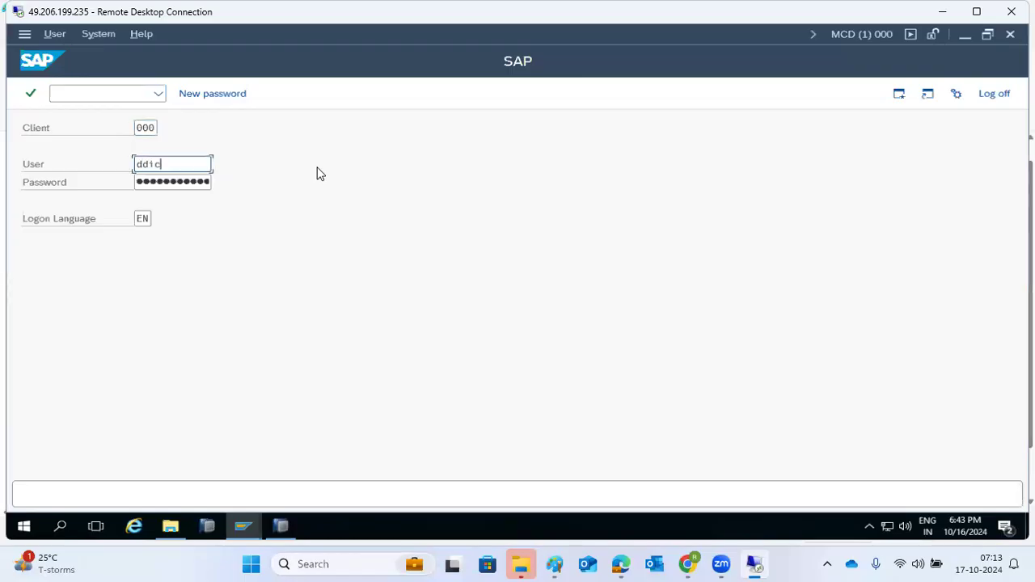
key(Tab)
text(••••••••••)
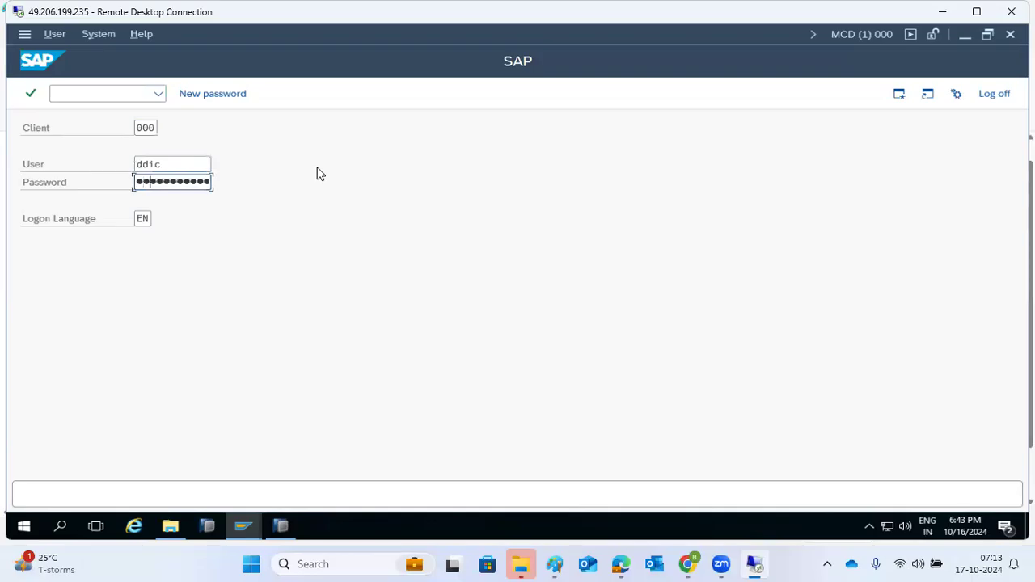
key(Return)
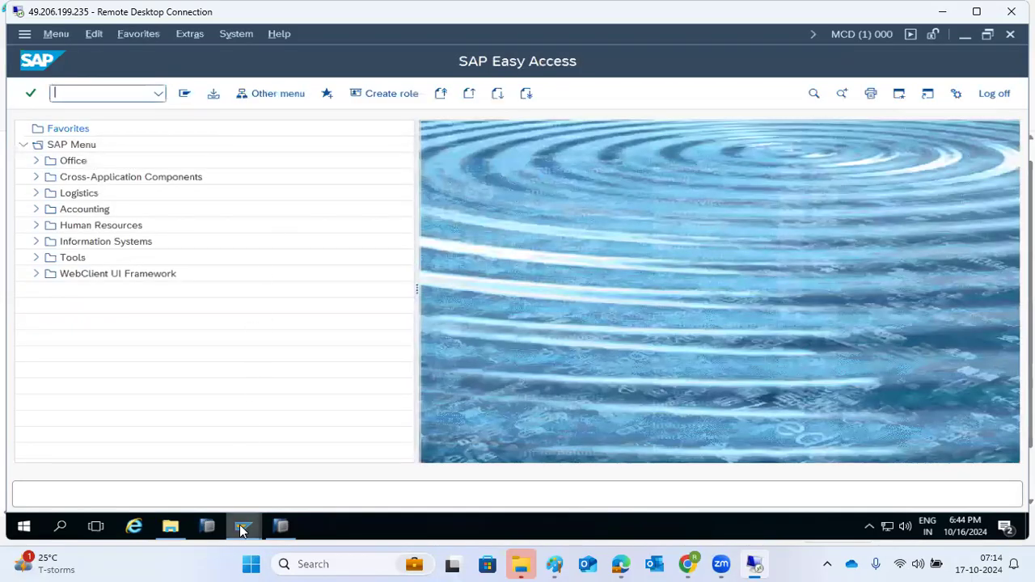
Switch from SAP GUI back to the HANA Studio window via the SAP taskbar group
click(243, 526)
click(280, 527)
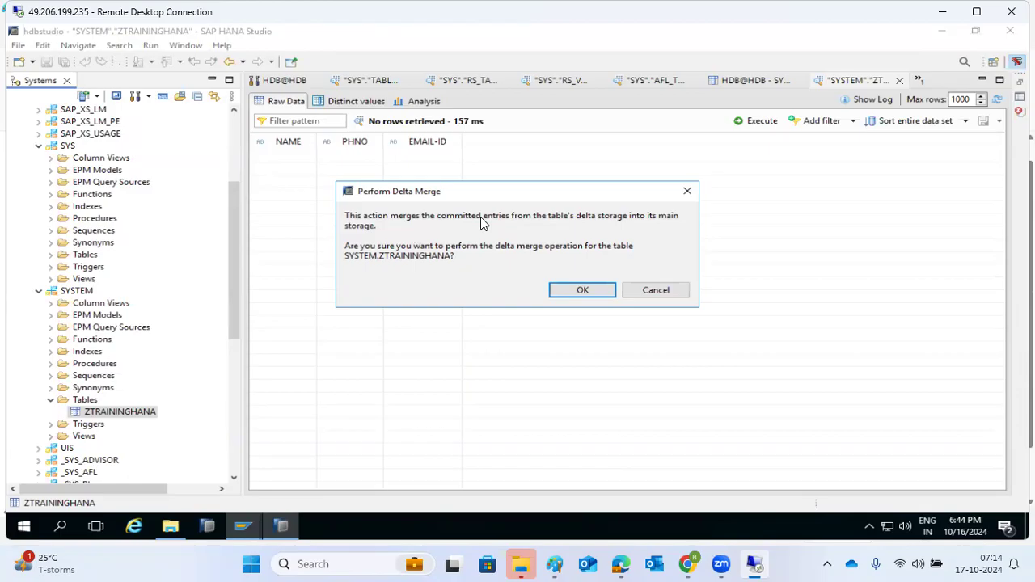
Confirm the delta merge on ZTRAININGHANA
click(572, 291)
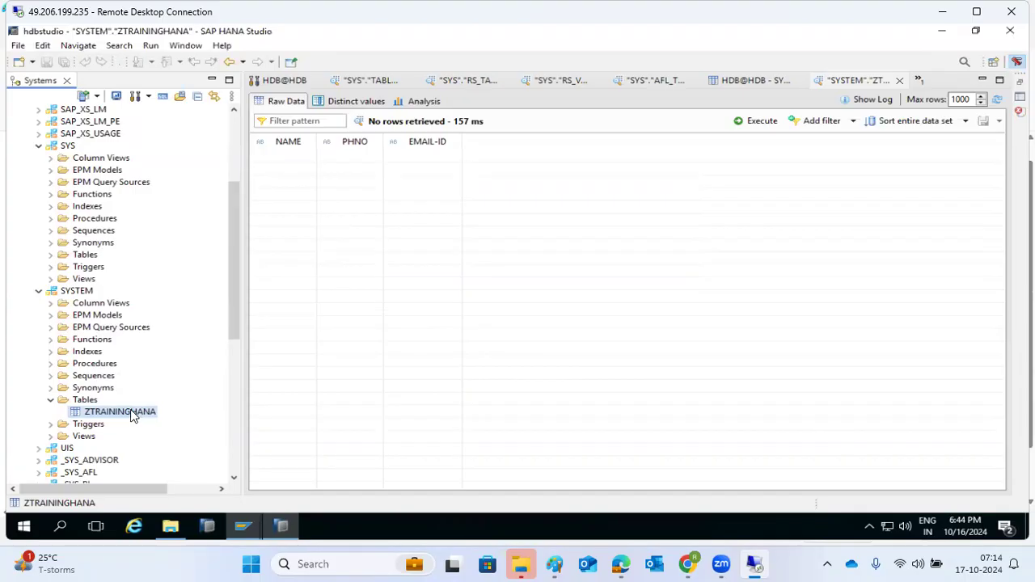
scroll(132, 414, down, 3)
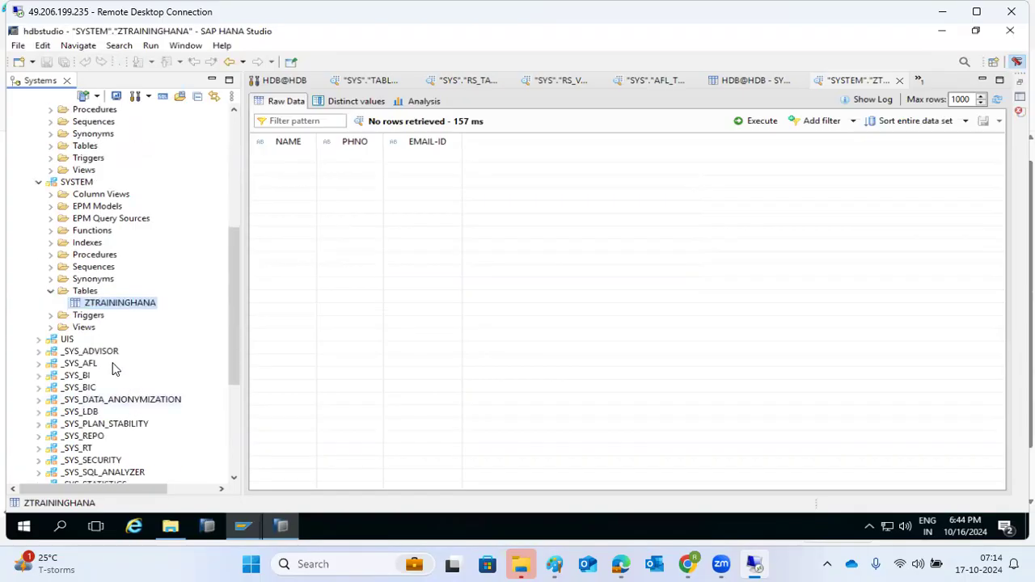
scroll(89, 303, up, 5)
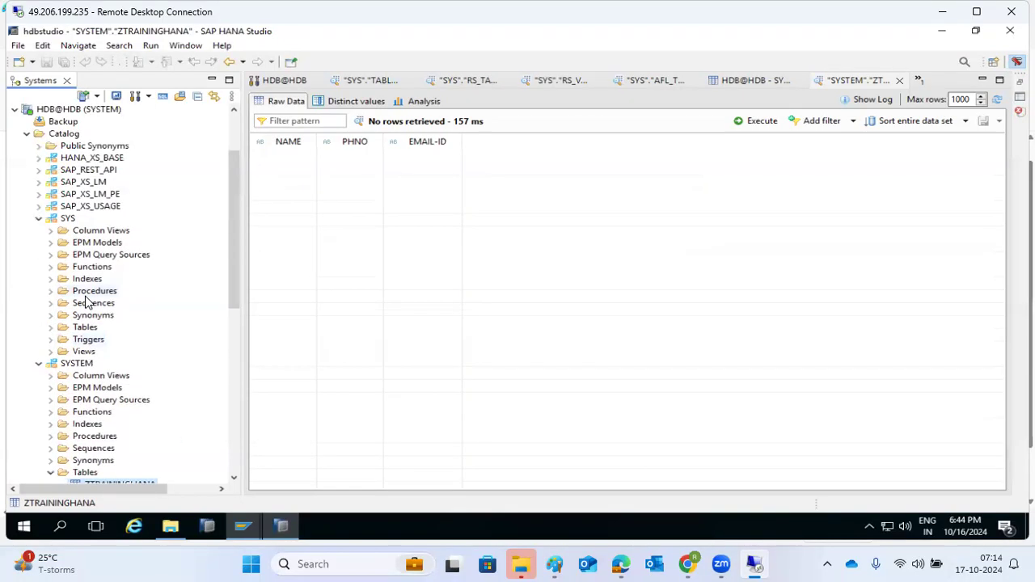
Open a data preview of SYS.CS_TABLES_, retrieving 335 rows
click(53, 328)
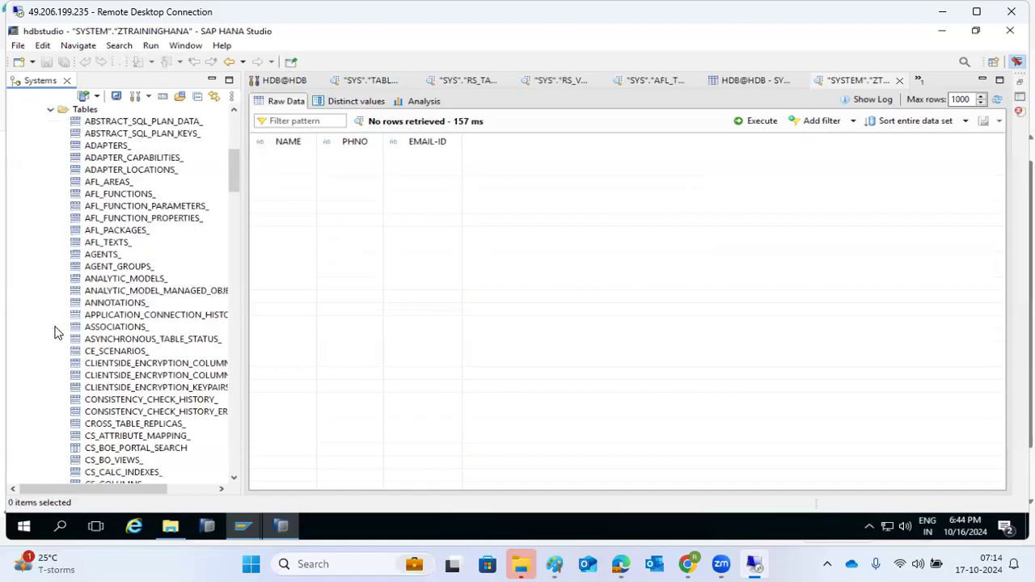
scroll(133, 291, down, 7)
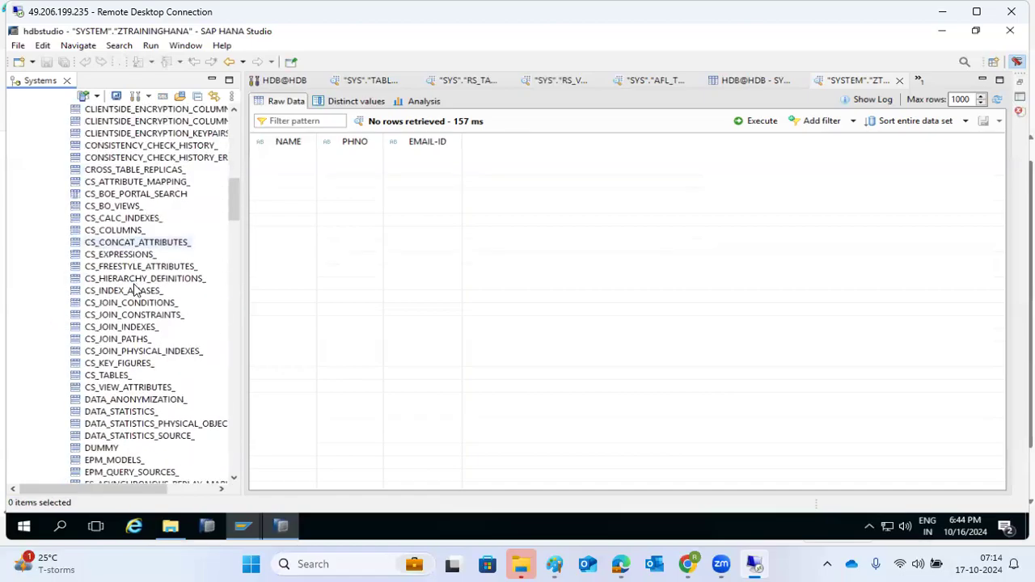
right_click(108, 376)
click(139, 419)
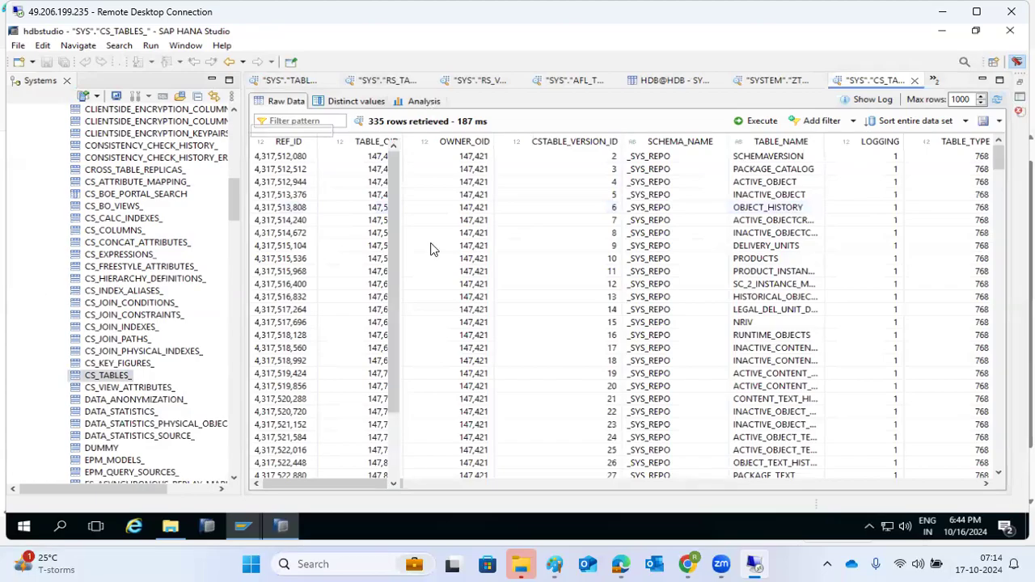
In the CS_TABLES_ analysis, label by TABLE_NAME, add TABLE_TYPE (Sum) as values, then remove it
click(424, 101)
click(316, 170)
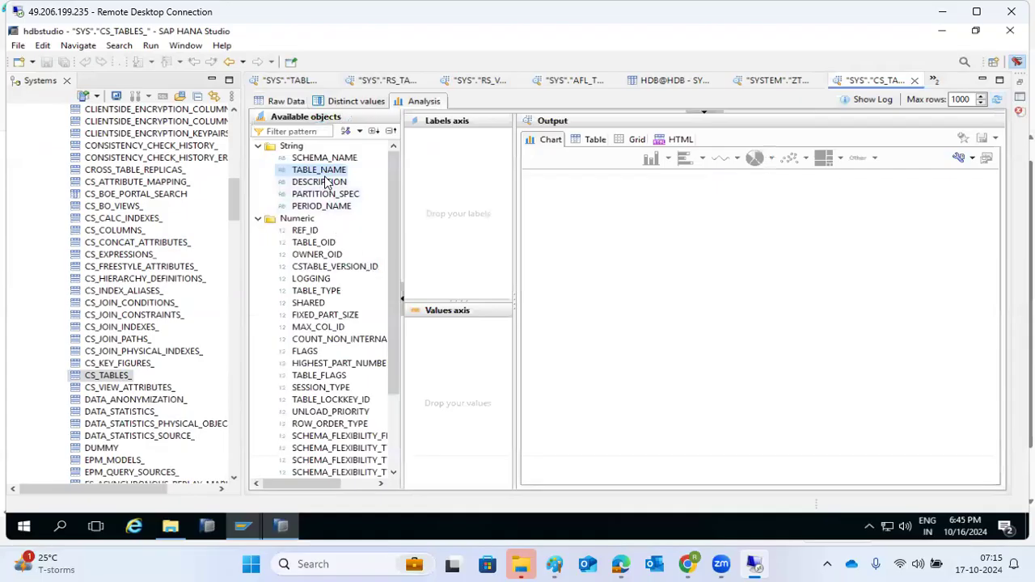
drag(327, 171, 458, 205)
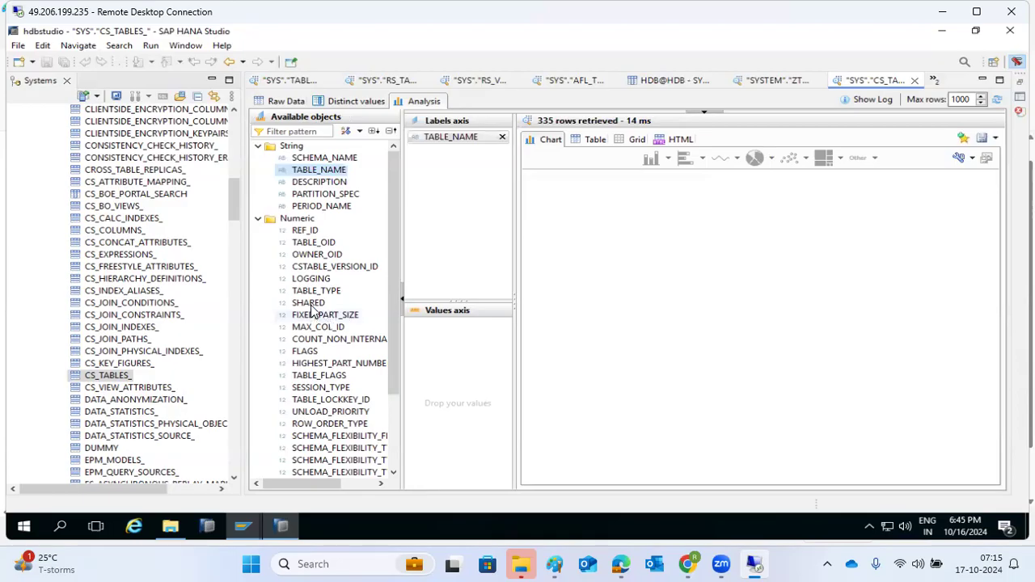
mouse_move(314, 291)
mouse_down()
mouse_move(398, 323)
mouse_move(439, 358)
mouse_up()
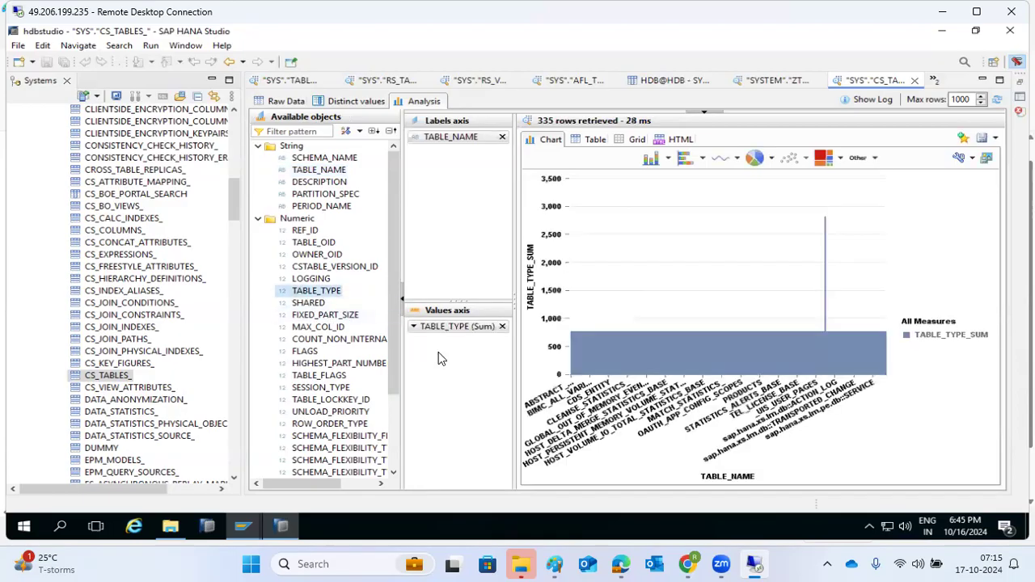
click(502, 327)
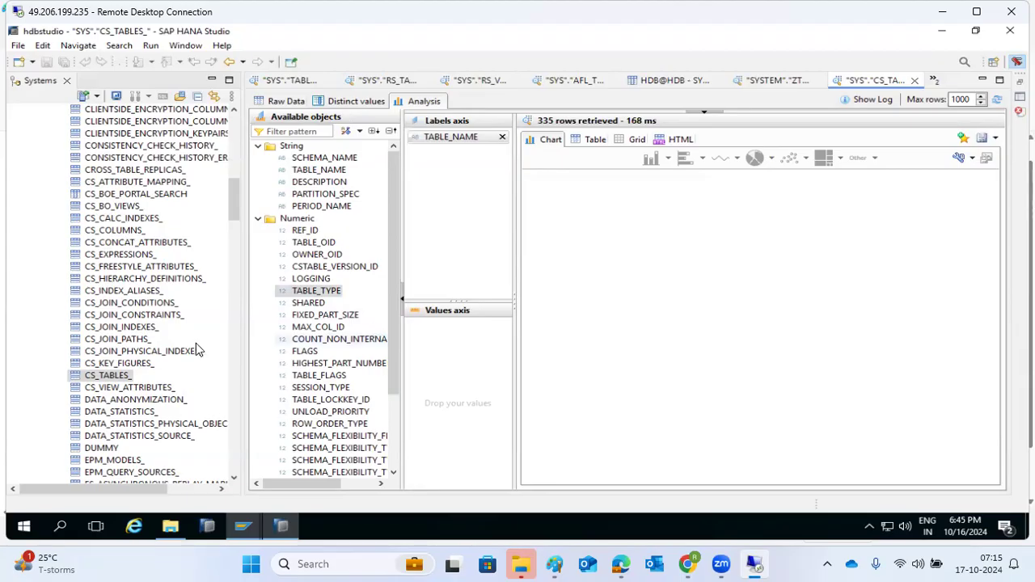
right_click(107, 231)
Open a data preview of SYS.CS_COLUMNS_ (1000 rows) and show its Analysis view
click(146, 273)
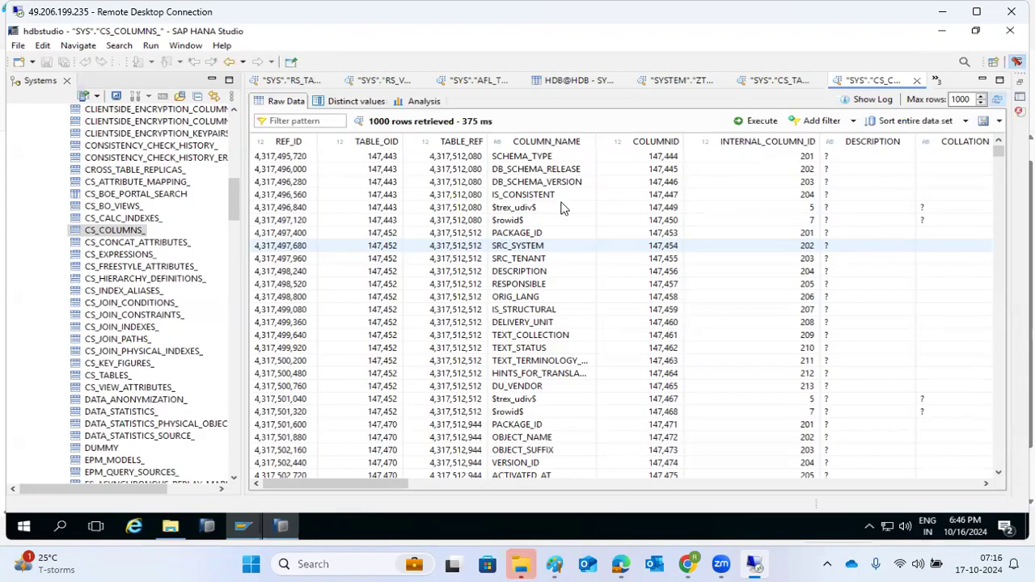
click(428, 104)
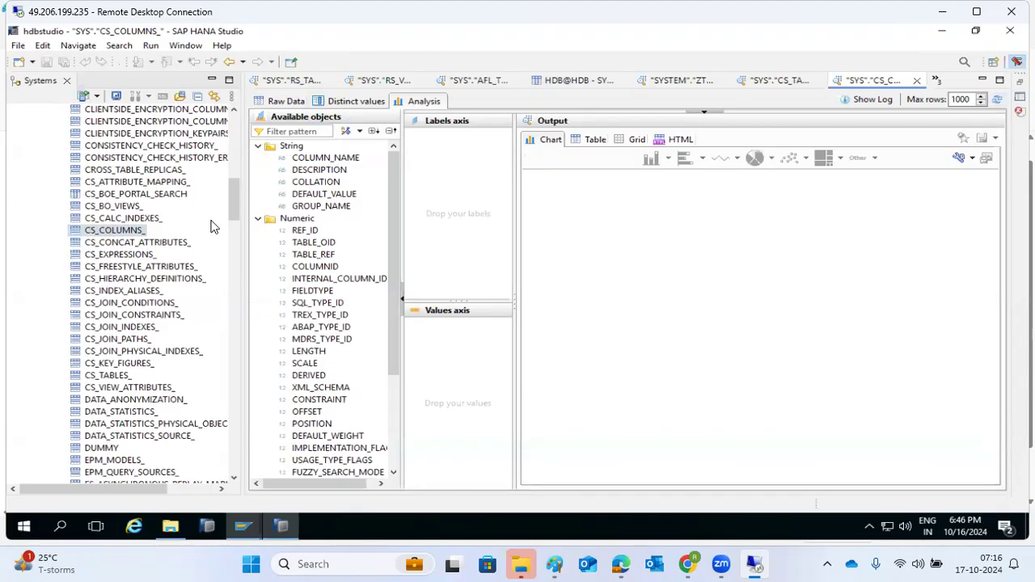
Chart TABLE_OID (Sum) by COLUMN_NAME, trying pie and tree map views
drag(319, 159, 450, 210)
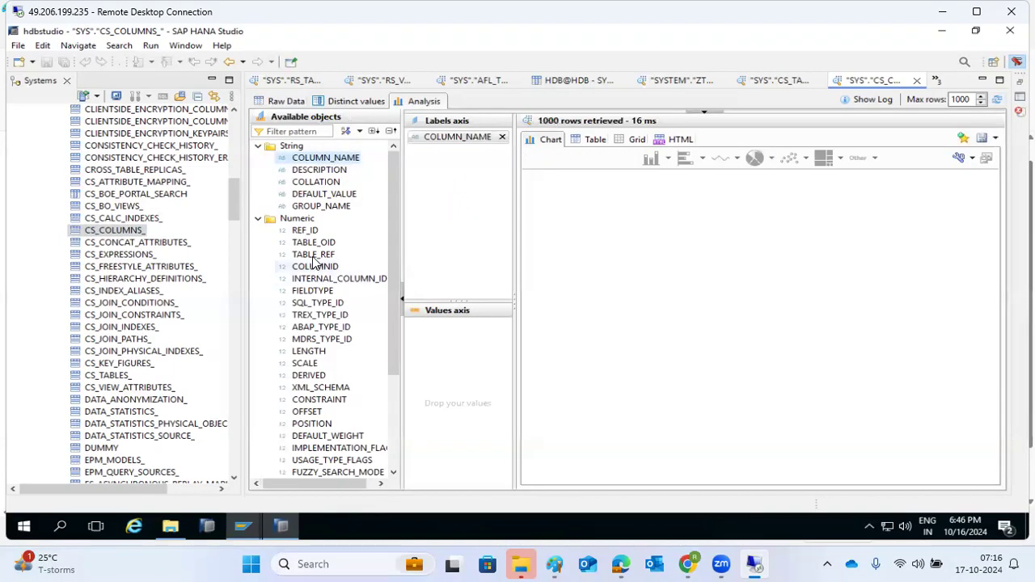
drag(311, 243, 441, 368)
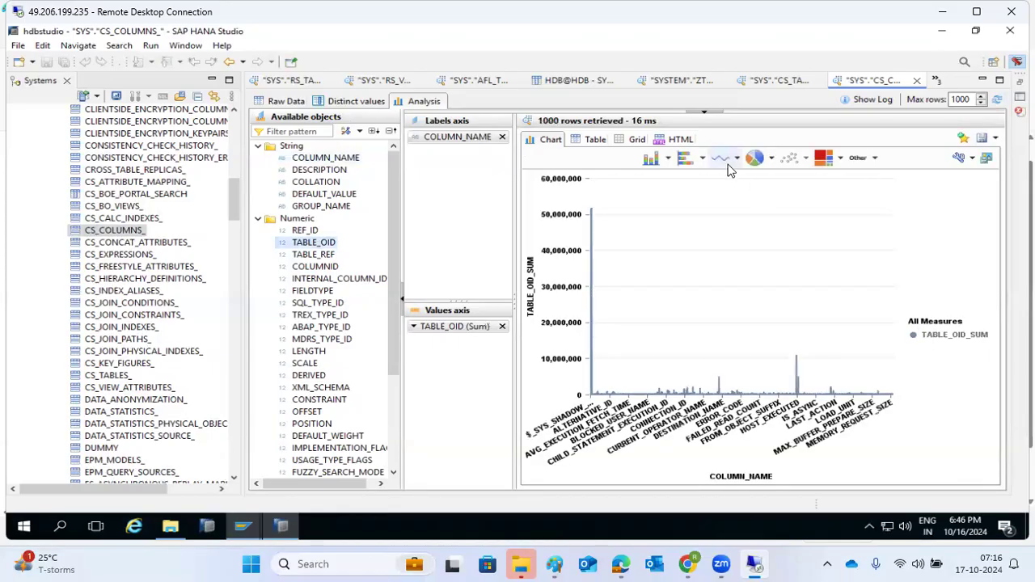
click(756, 159)
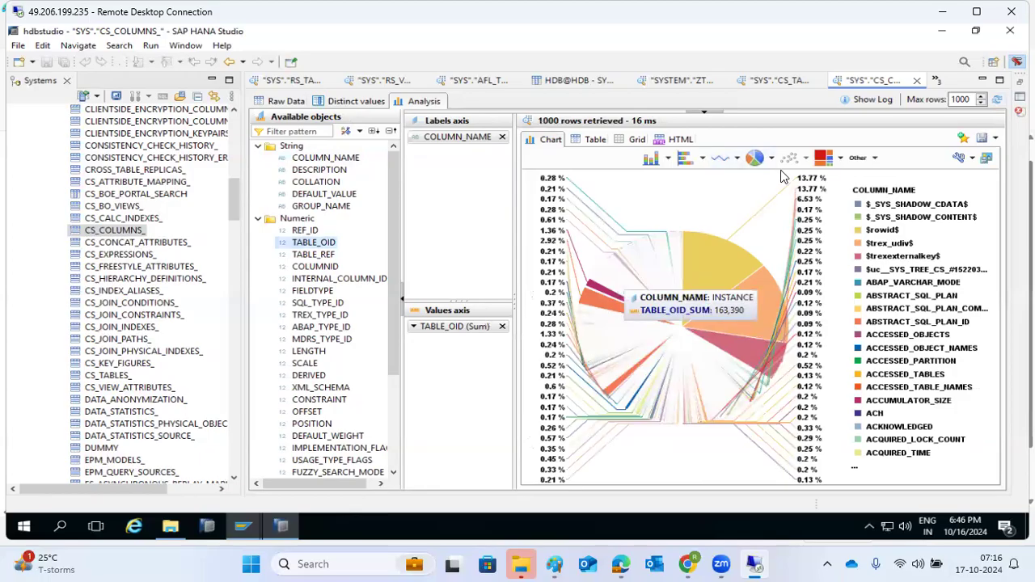
click(832, 159)
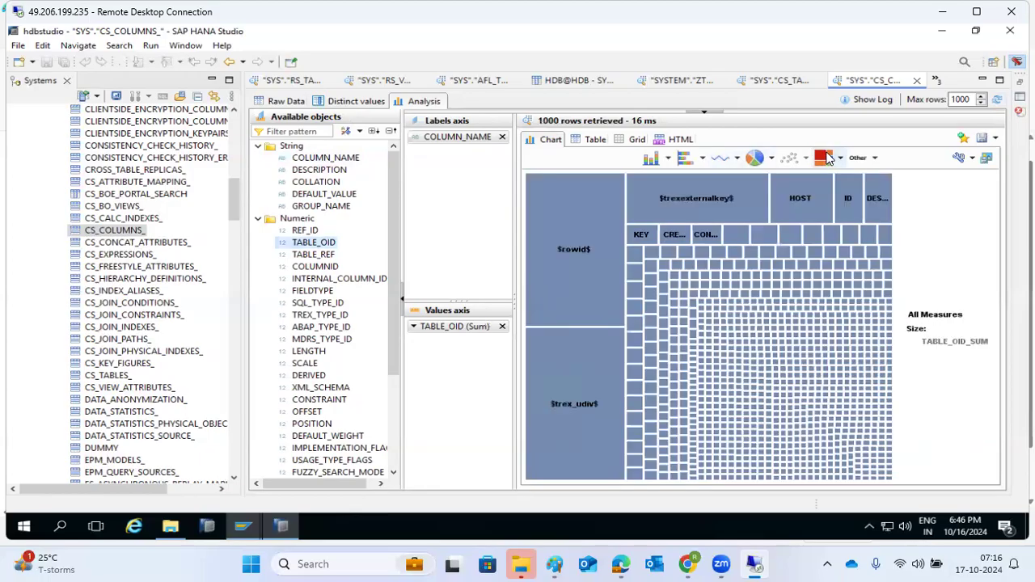
Cycle through heat map, waterfall, horizontal and vertical bar charts, ending on tag cloud
click(841, 159)
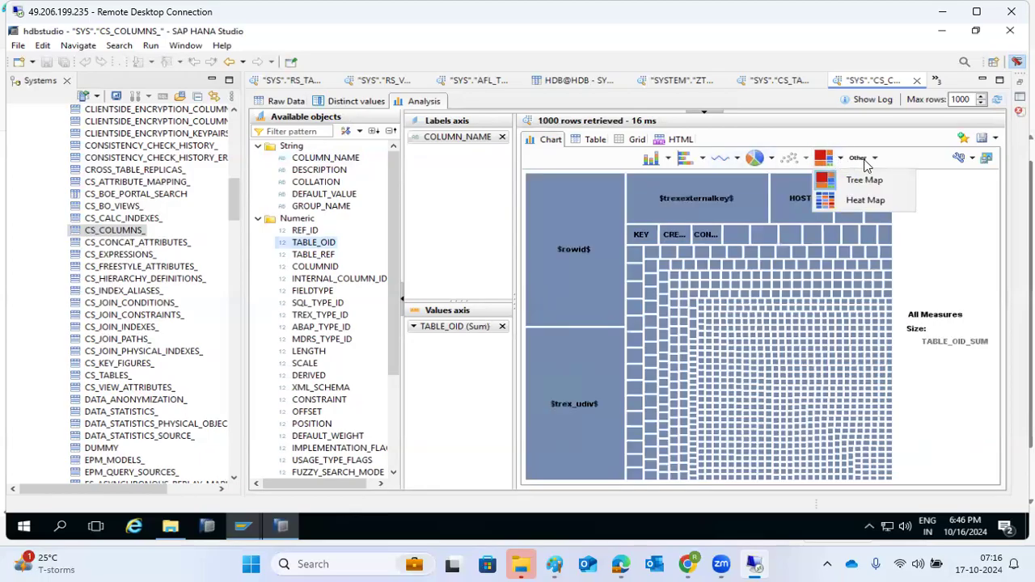
click(862, 200)
click(874, 158)
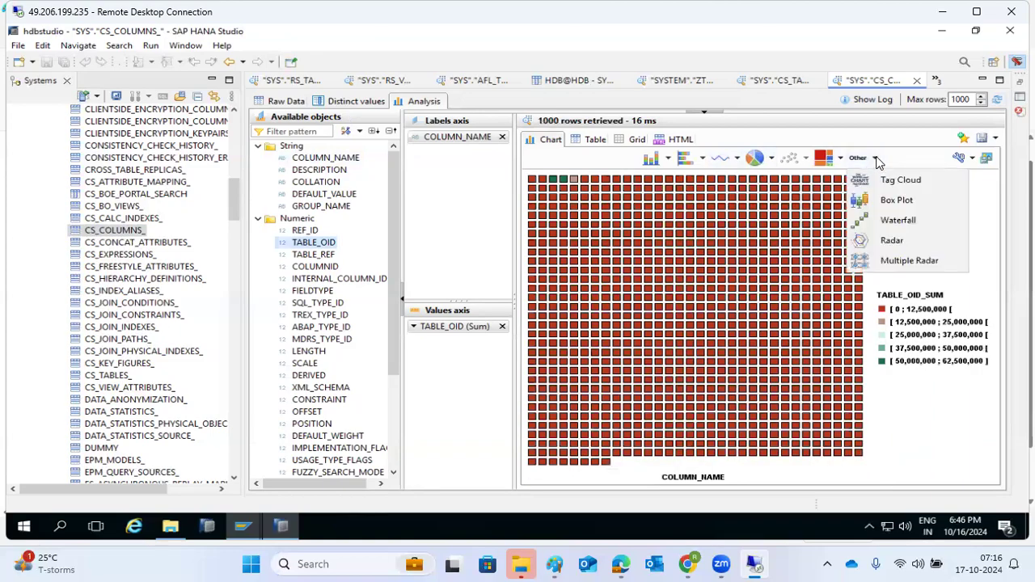
click(868, 217)
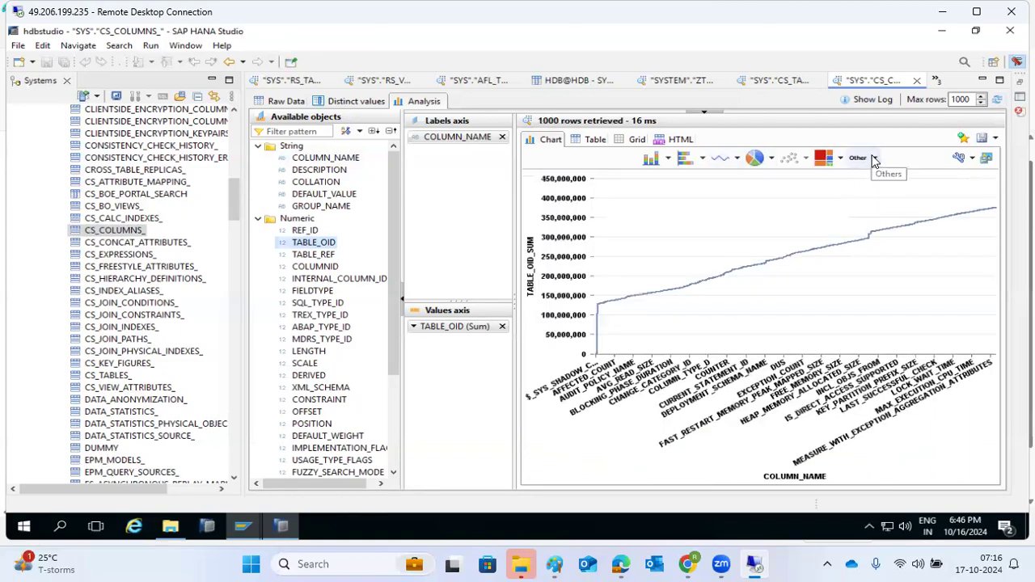
click(874, 158)
click(872, 182)
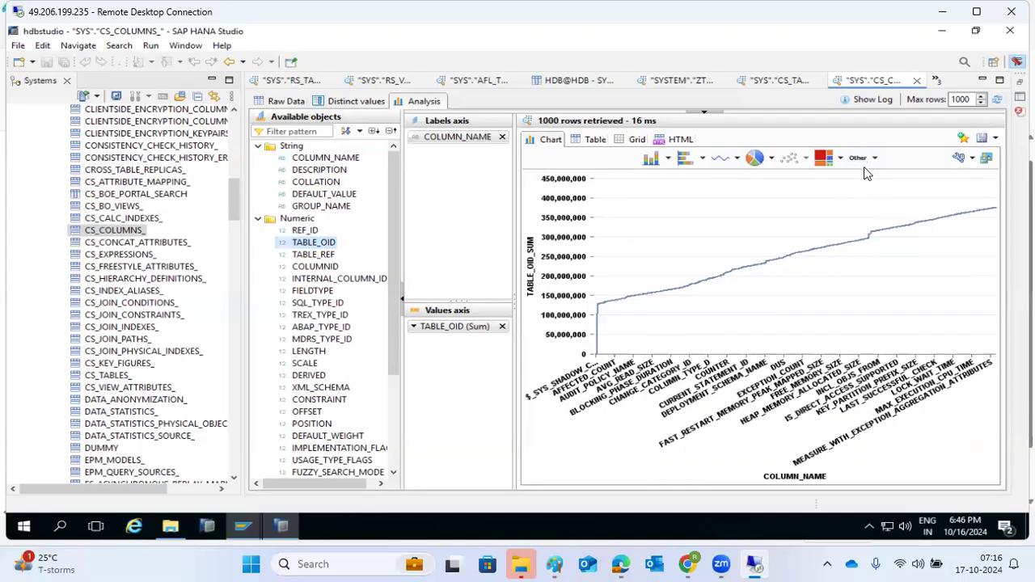
click(684, 159)
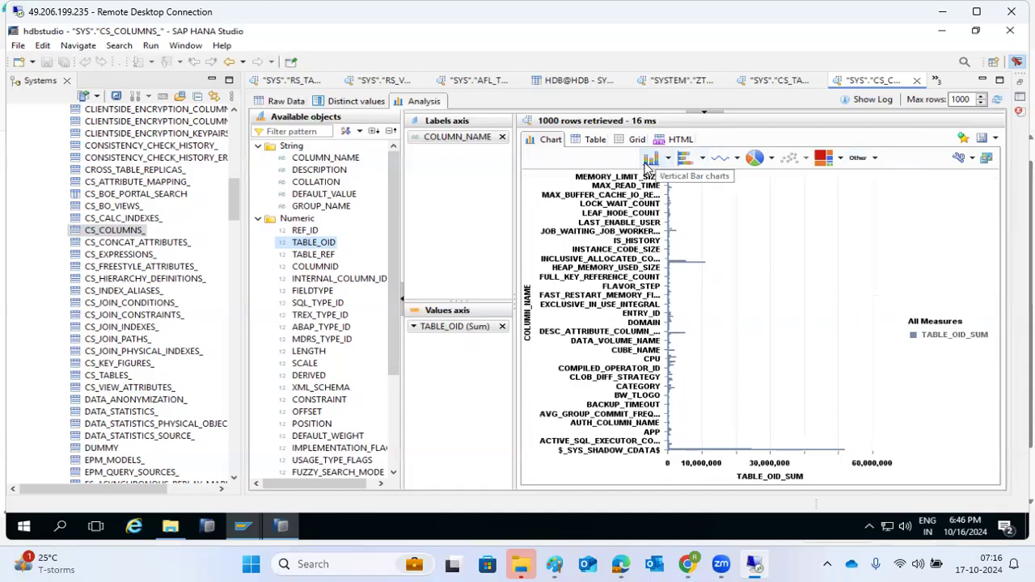
click(651, 158)
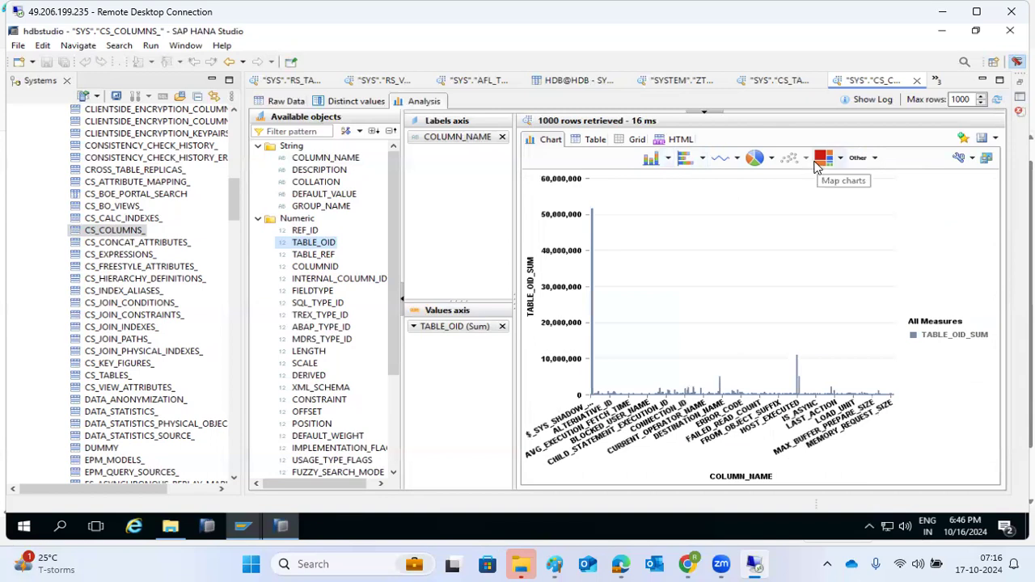
click(876, 159)
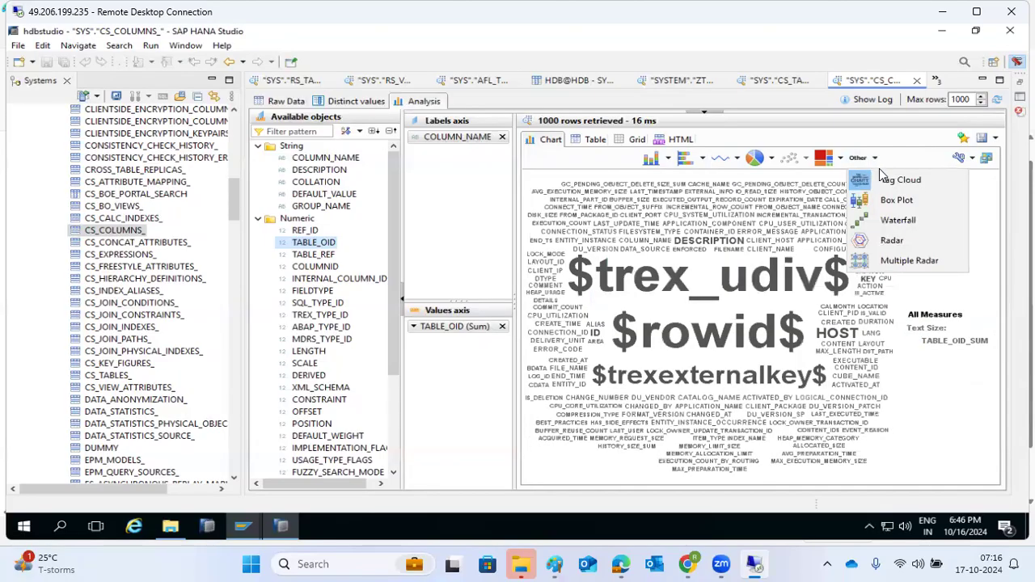
Switch the chart to a Waterfall of cumulative TABLE_OID_SUM by column name
click(890, 220)
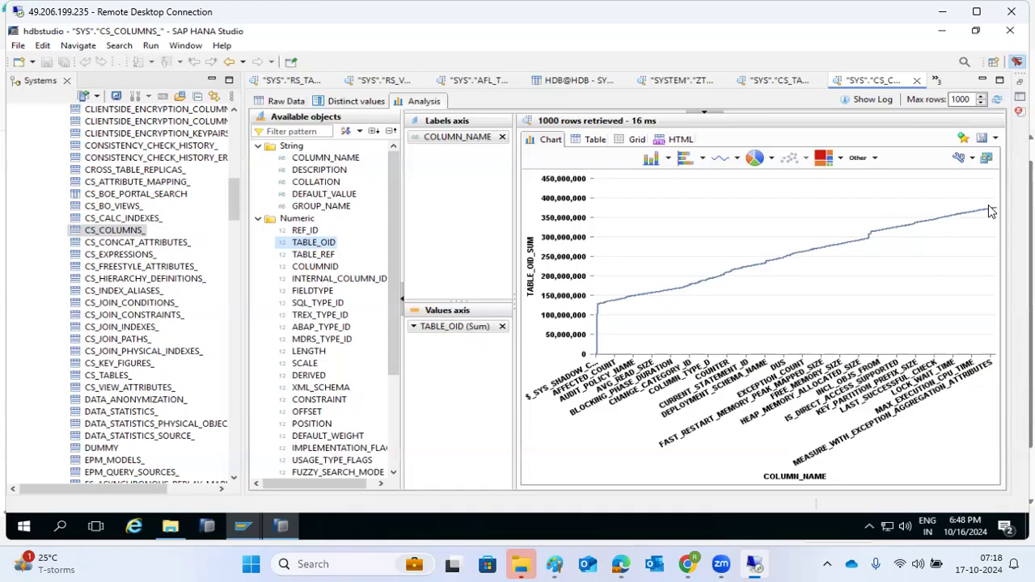
Try pie and line charts of TABLE_OID_SUM, then show the results as an HTML table
right_click(125, 232)
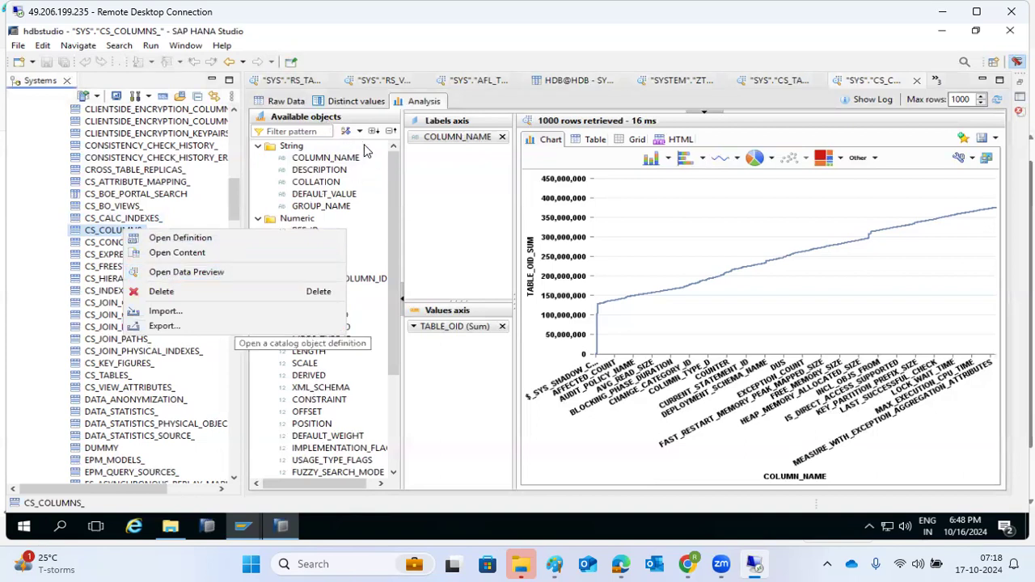
click(754, 159)
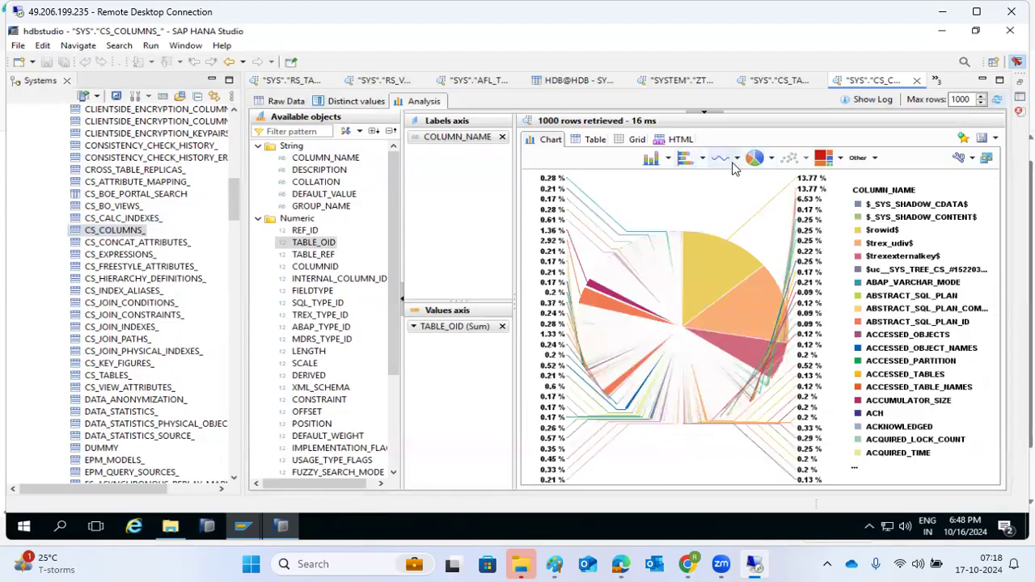
click(722, 158)
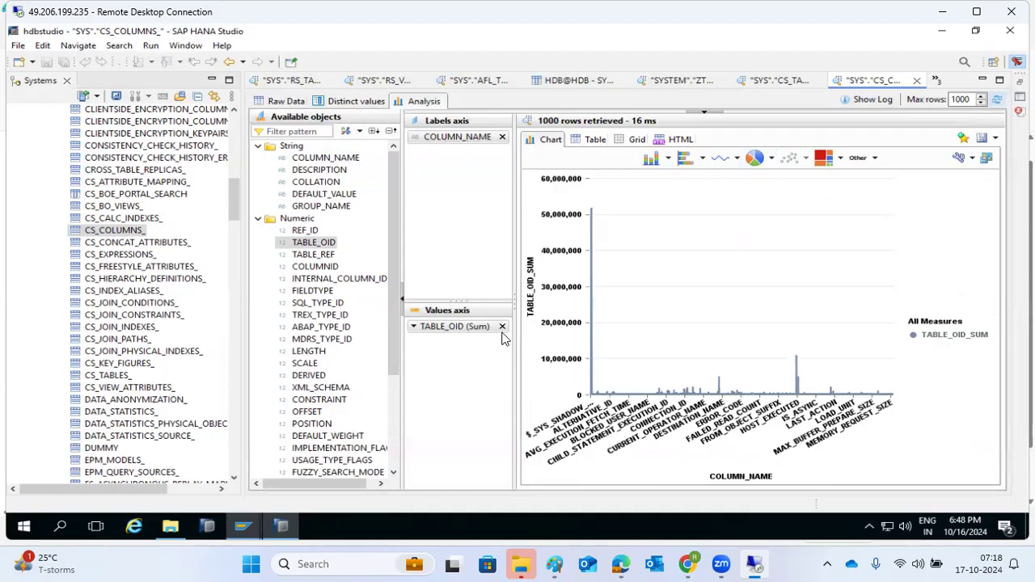
click(663, 143)
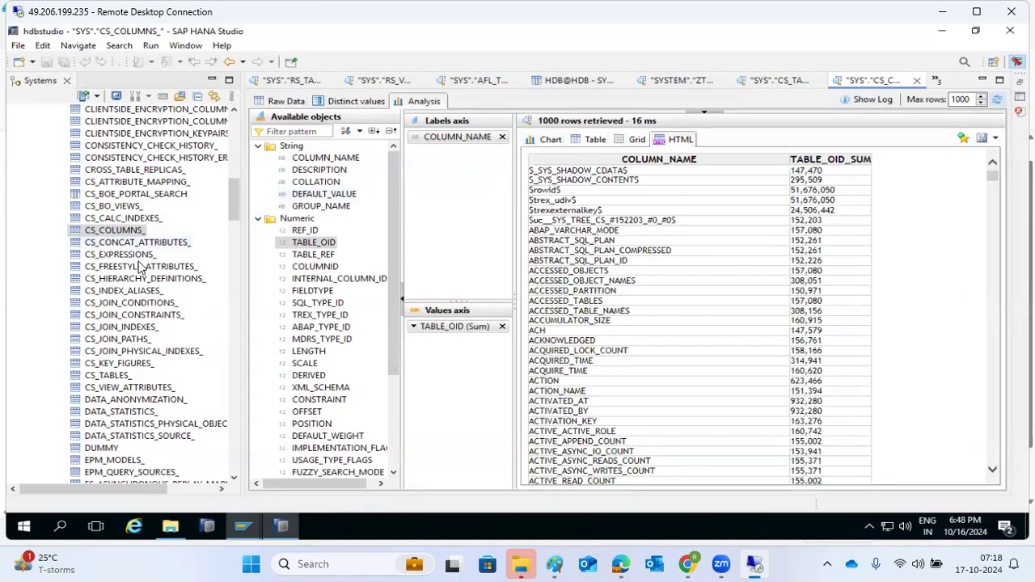
Collapse SYS Tables, SYS, SYSTEM and Catalog, then expand and select HDB@HDB's Content folder
scroll(84, 204, up, 15)
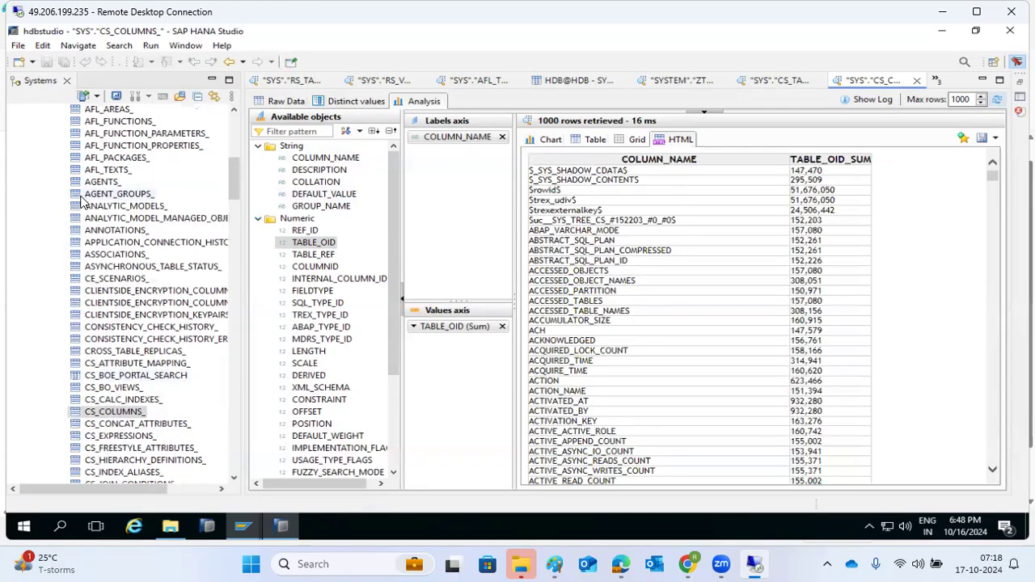
click(51, 254)
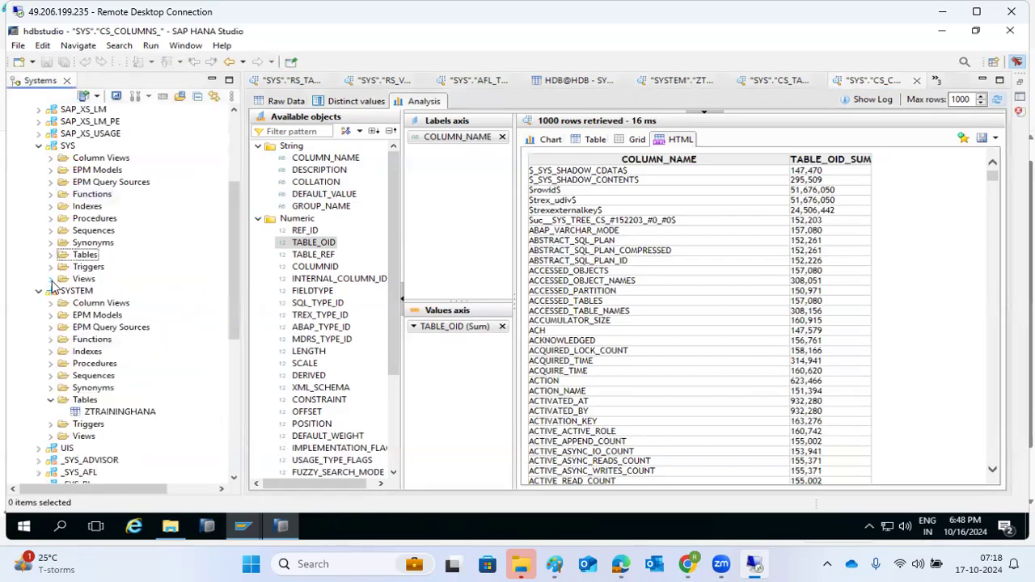
click(39, 146)
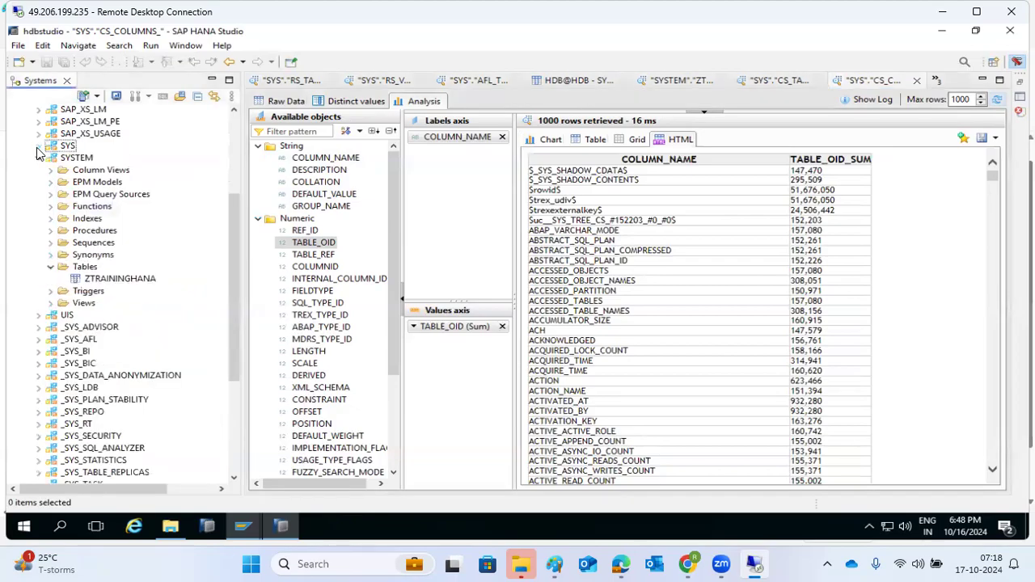
click(38, 158)
scroll(47, 208, up, 5)
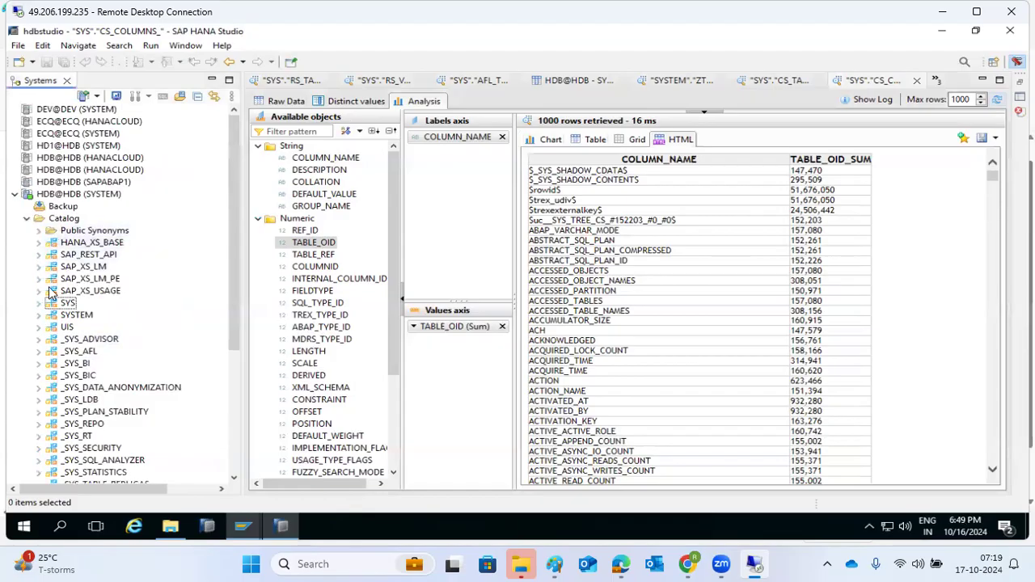
scroll(48, 303, down, 5)
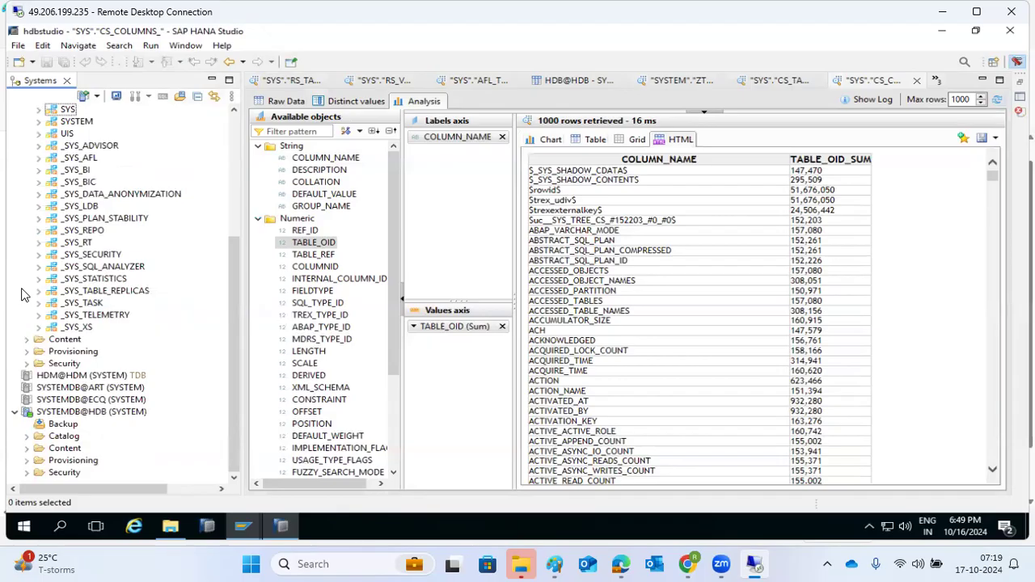
scroll(24, 295, up, 5)
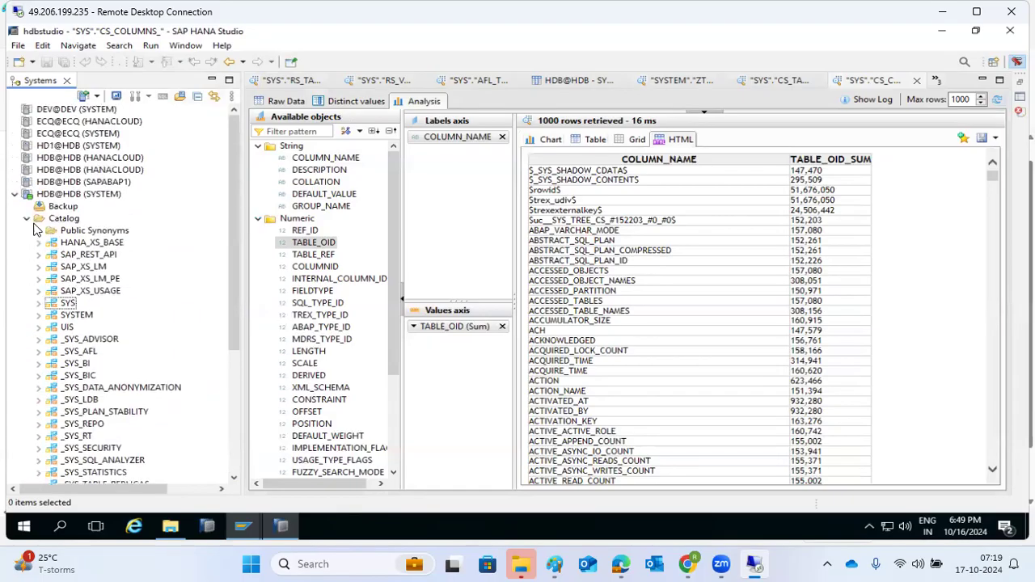
click(28, 220)
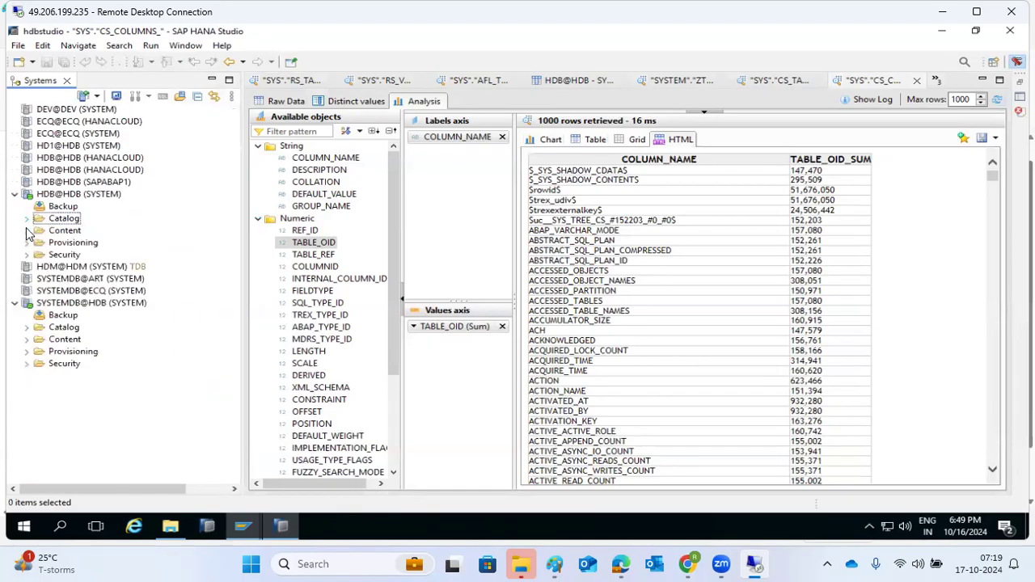
click(27, 230)
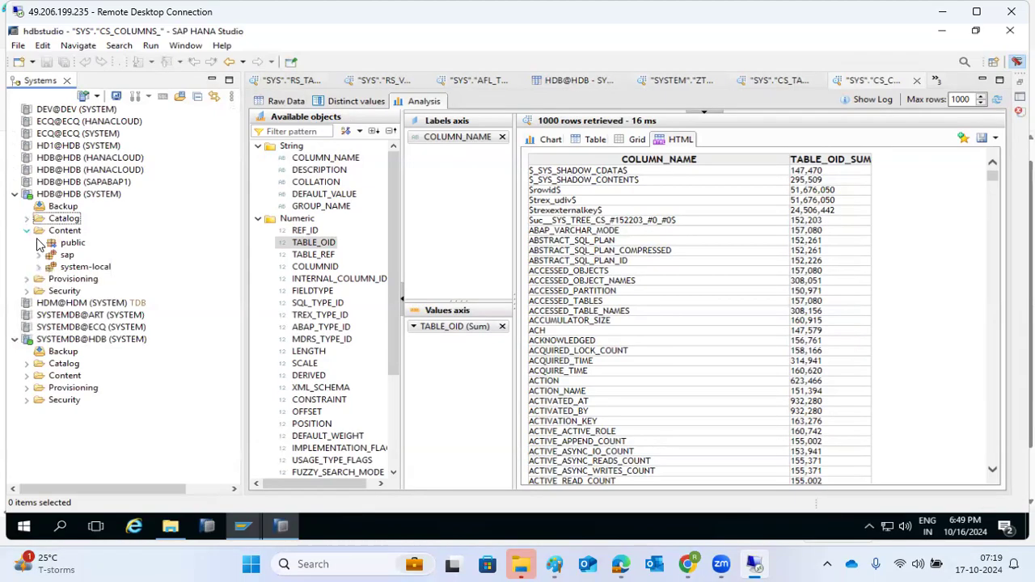
click(53, 234)
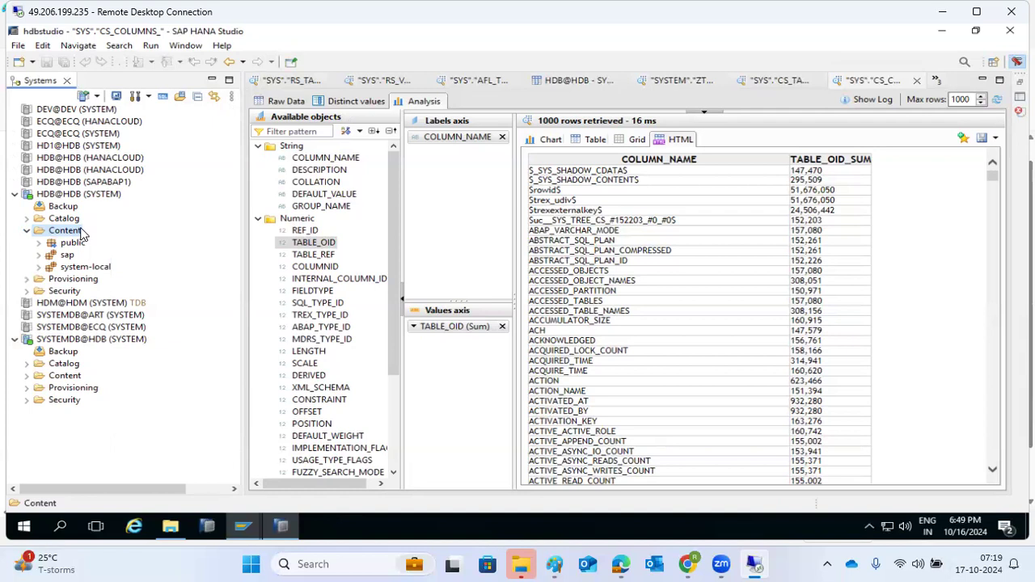
click(84, 268)
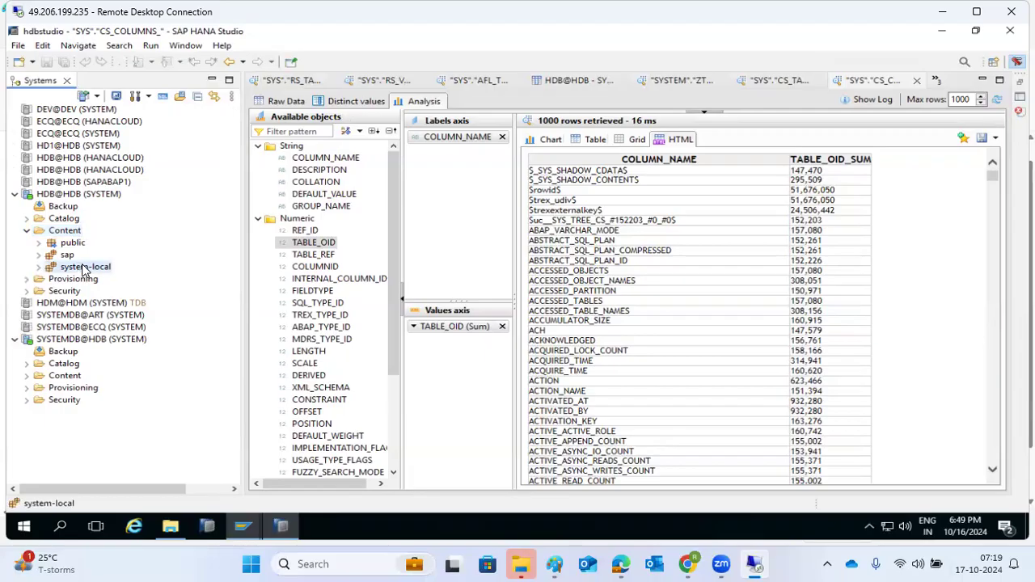
right_click(85, 270)
mouse_move(108, 272)
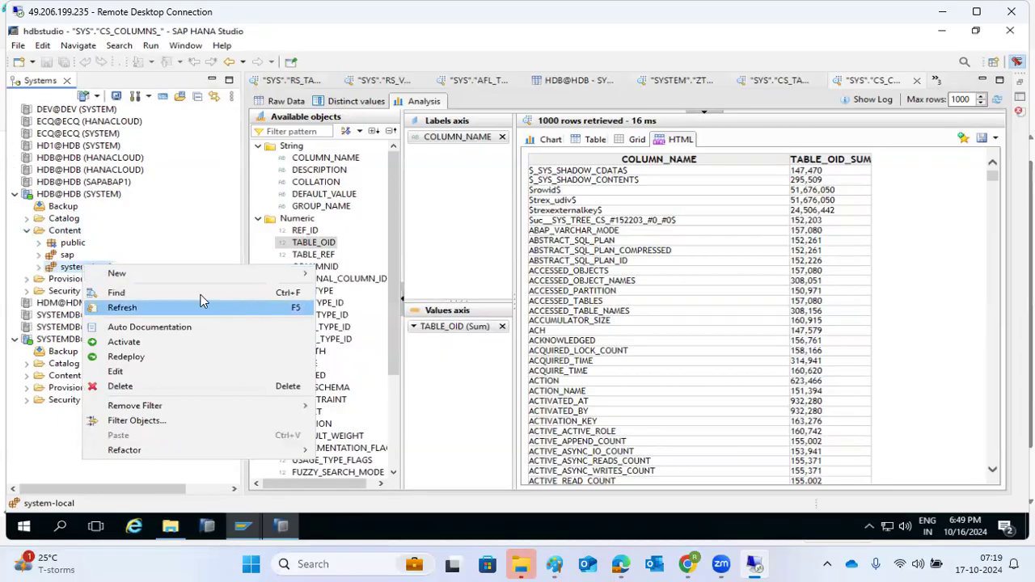
click(55, 243)
click(55, 233)
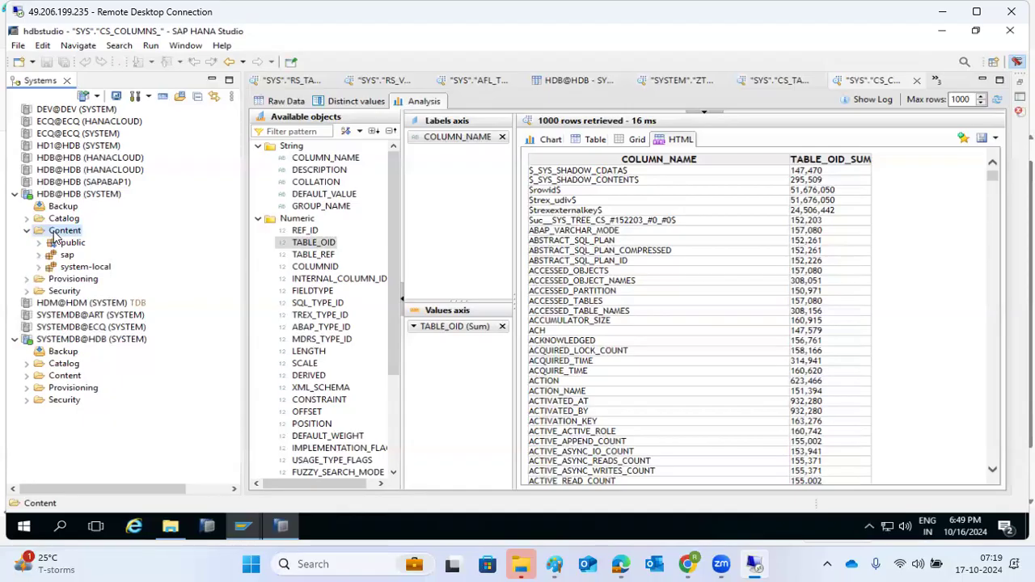
click(245, 527)
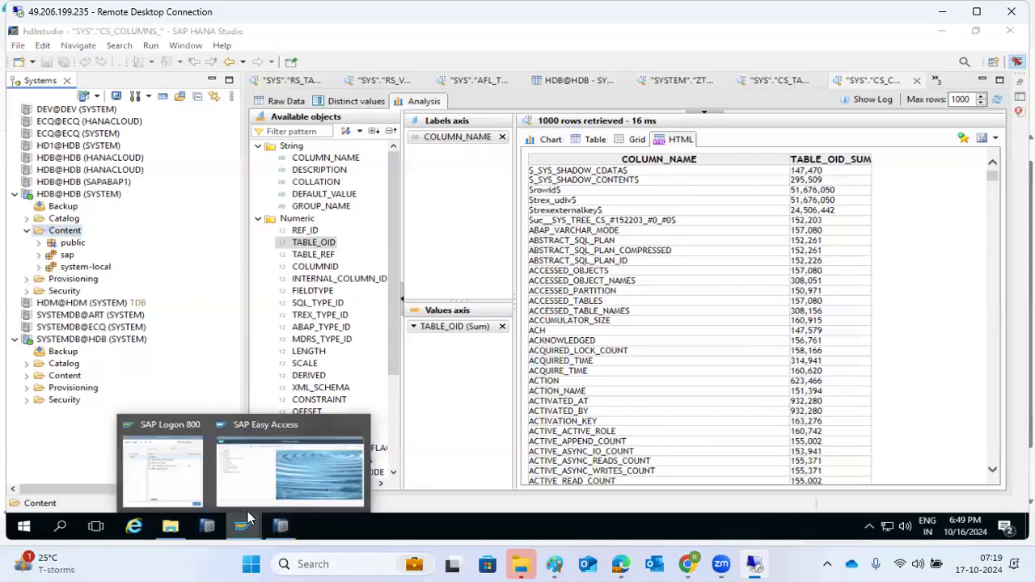
Run SAINT in SAP GUI to check the DMIS add-on import queue, then return to HANA Studio
click(290, 473)
click(81, 94)
text(saint)
key(Return)
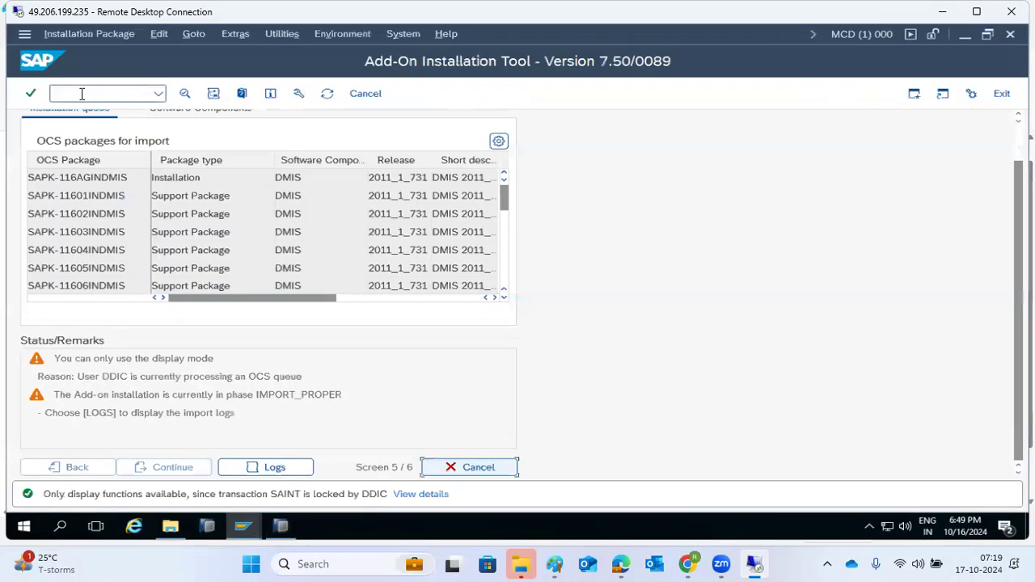
click(327, 93)
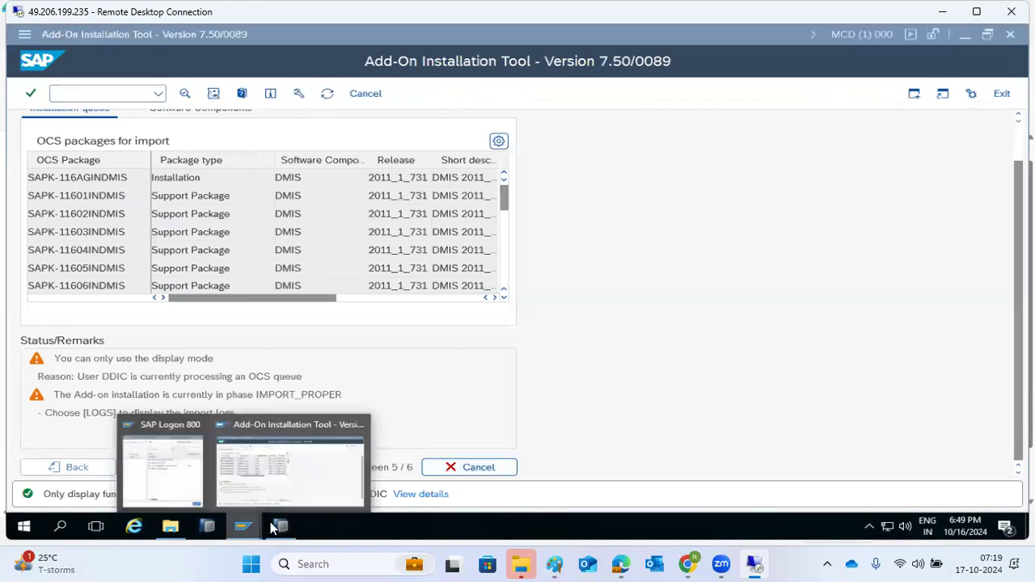
click(282, 529)
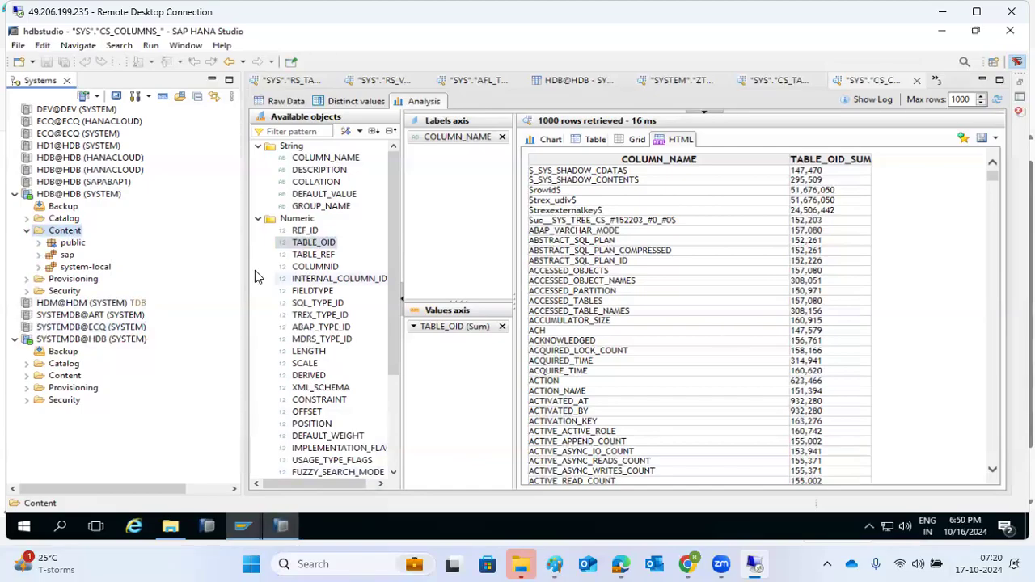
Collapse Content and expand Provisioning under HDB@HDB in the Systems view
click(27, 231)
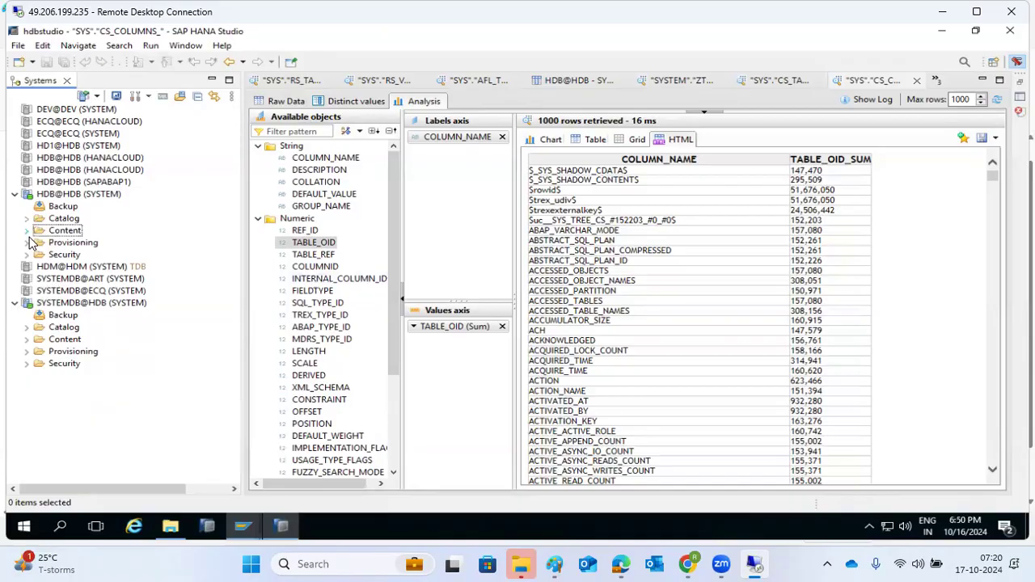
click(28, 244)
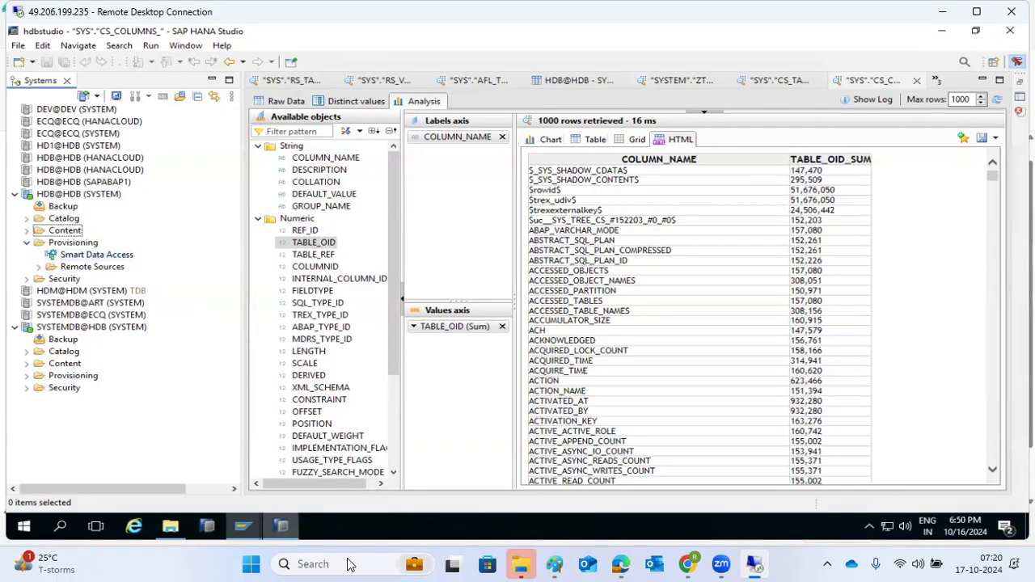
Clear the Paint canvas and draw a large text box from the top-left
click(556, 563)
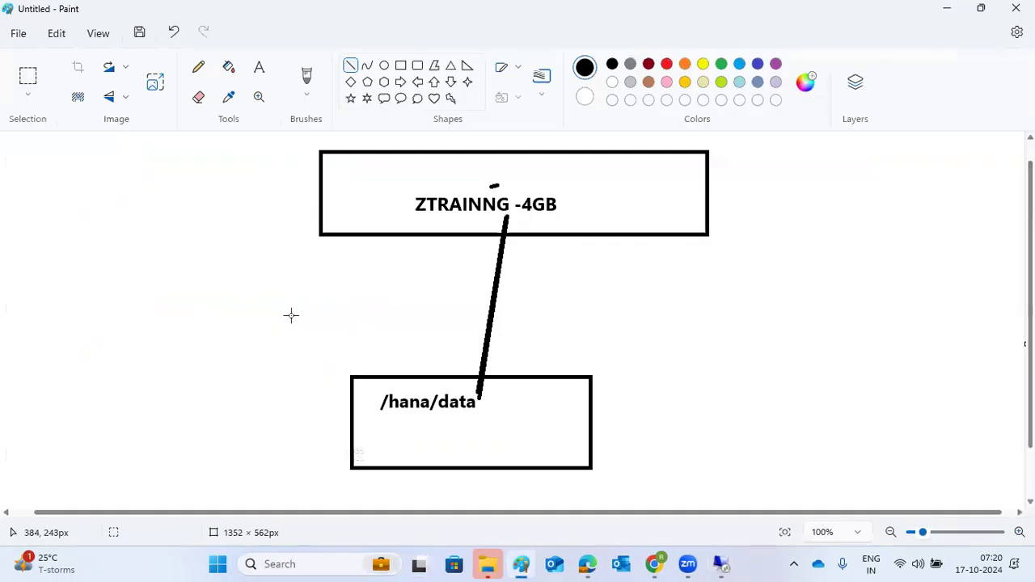
key(ctrl+z)
key(ctrl+z)
key(ctrl+z)
key(ctrl+z)
key(ctrl+z)
key(ctrl+z)
key(ctrl+z)
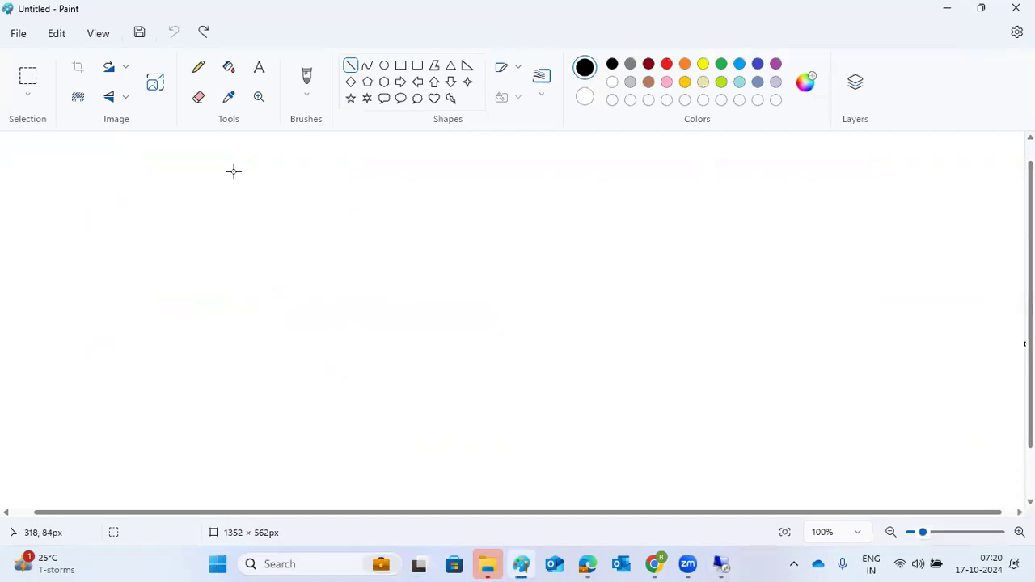
click(258, 70)
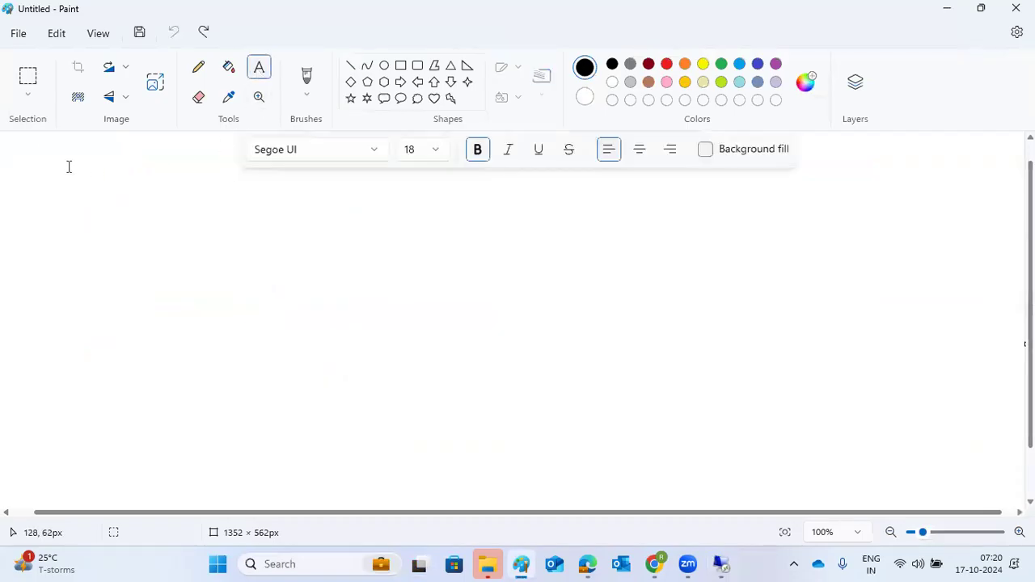
drag(19, 144, 588, 312)
drag(721, 330, 1012, 500)
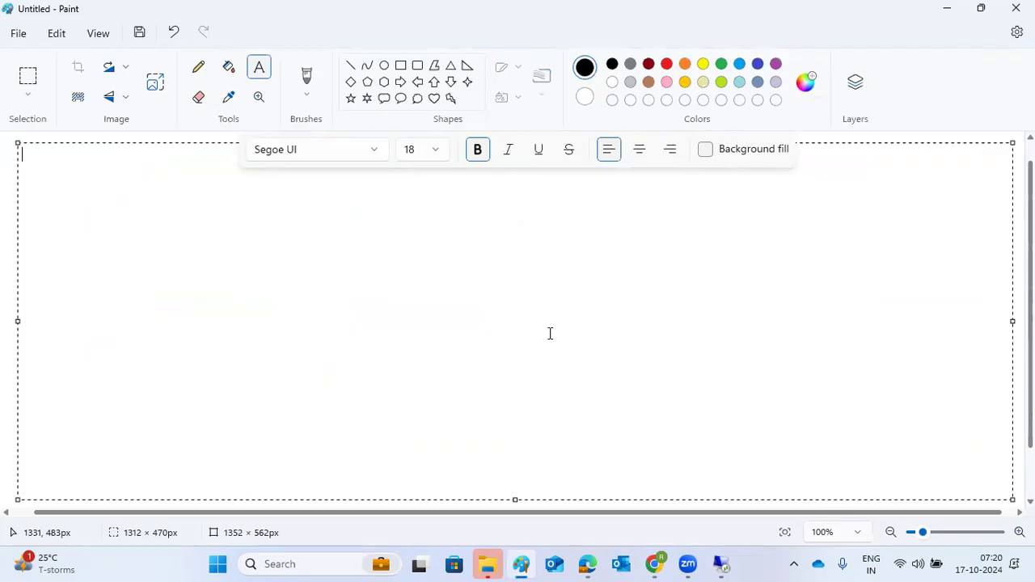
Type the heading 'DATA PROVISIONING :' with '---' on the line below and commit it
text(DATA PROVISIONING)
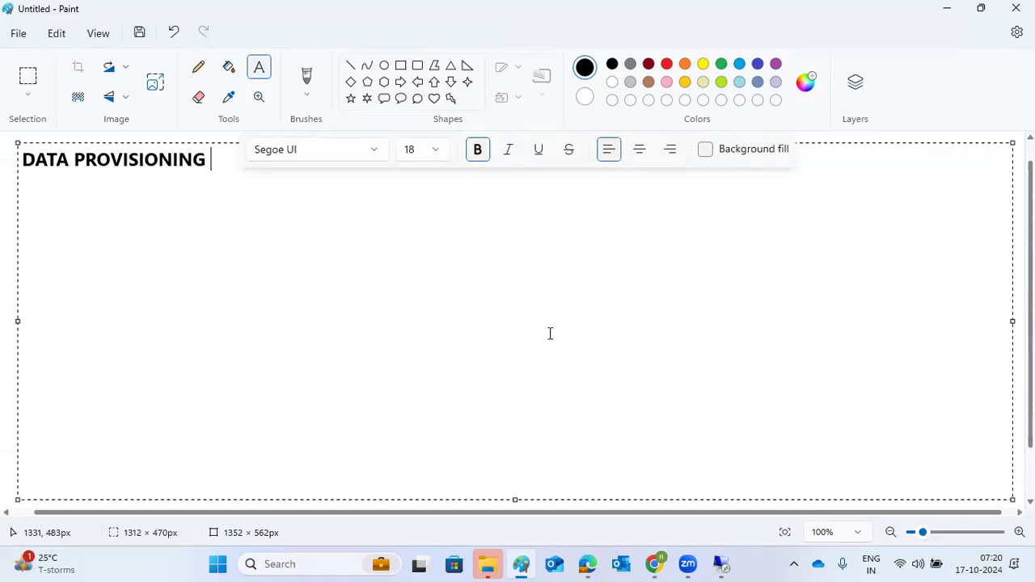
text( :)
key(Return)
text(---)
click(2, 236)
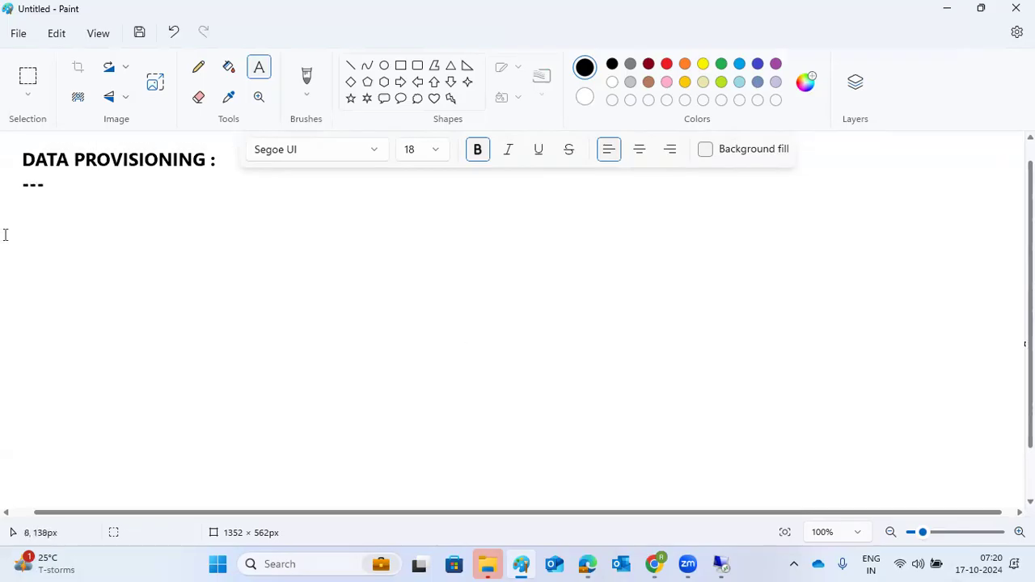
Draw a rectangle just right of the canvas centre and label it HANA
click(401, 66)
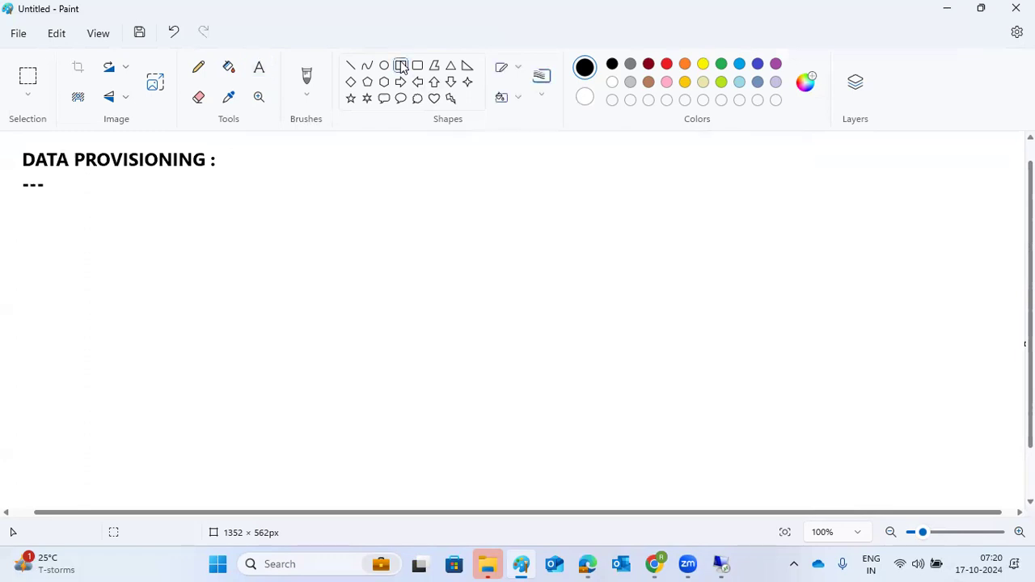
drag(536, 300, 642, 383)
click(633, 421)
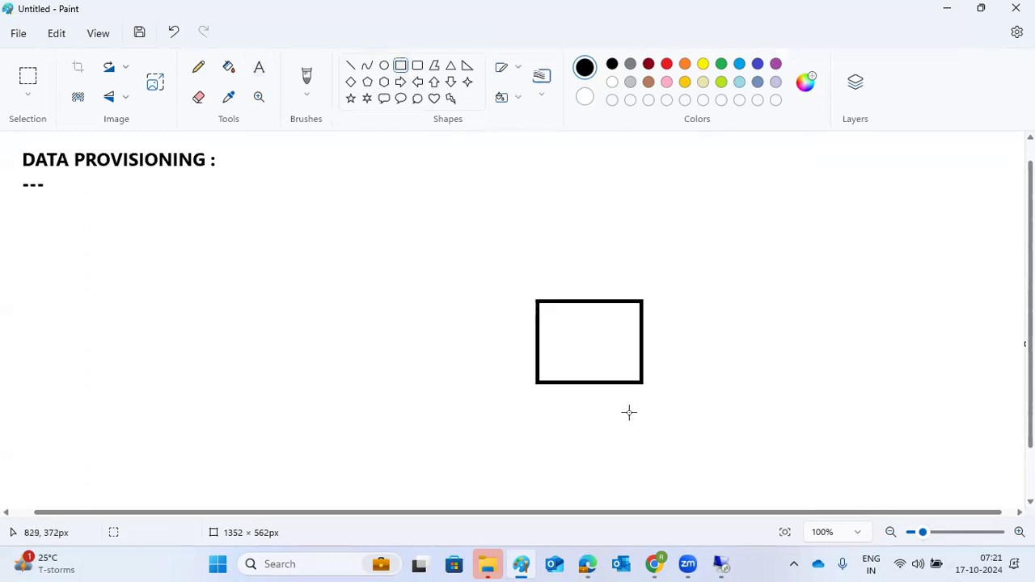
click(258, 68)
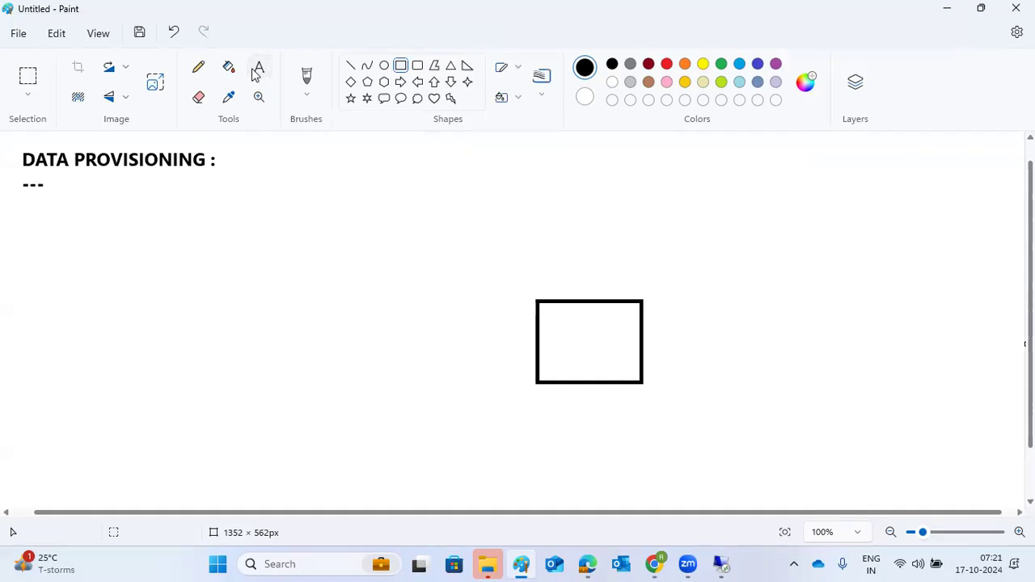
click(559, 329)
text(HANA)
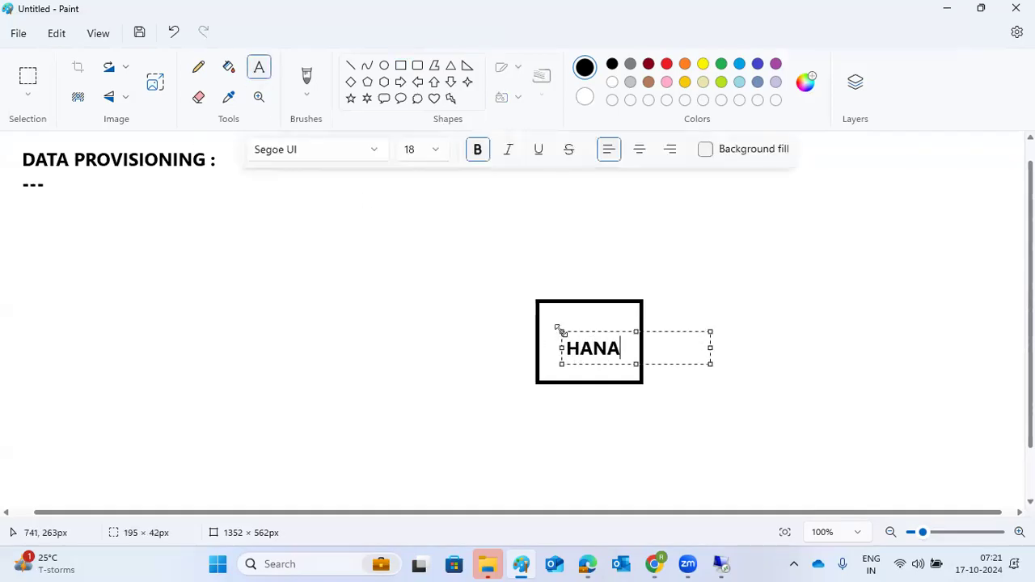
click(338, 226)
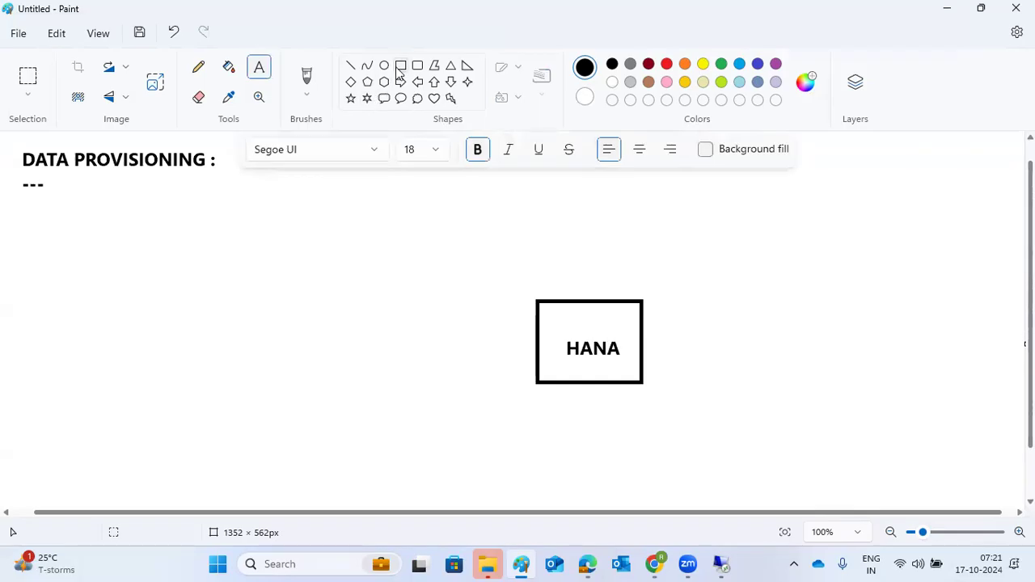
Draw five more boxes around the HANA box: above-left, left, below, far right and top right
click(399, 66)
drag(314, 168, 378, 243)
drag(199, 324, 290, 376)
drag(396, 437, 480, 482)
drag(880, 267, 927, 332)
drag(662, 151, 720, 189)
Label the upper-left box SQL and the left box ORACLE
click(259, 67)
click(325, 198)
text(SQL)
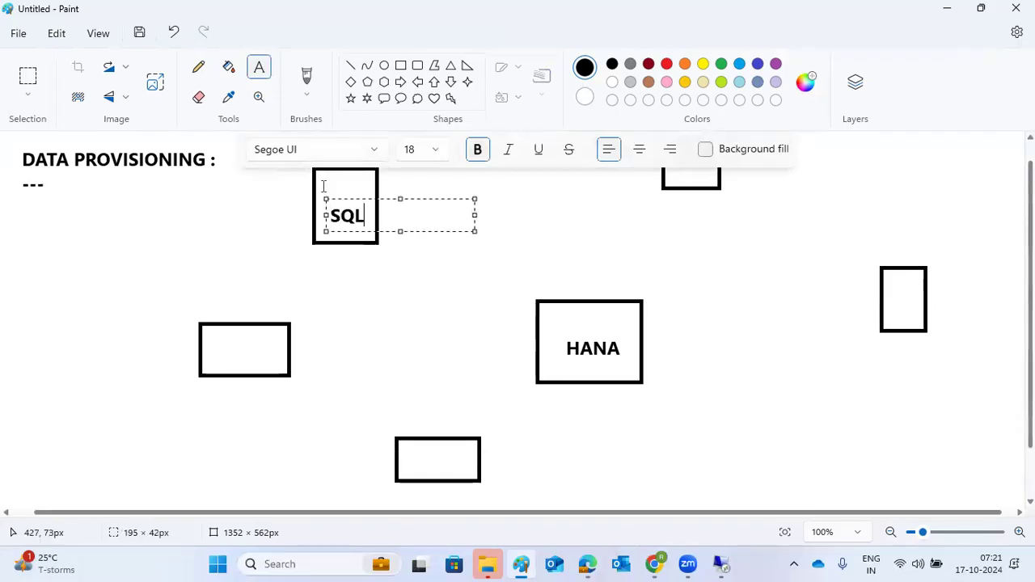
click(223, 347)
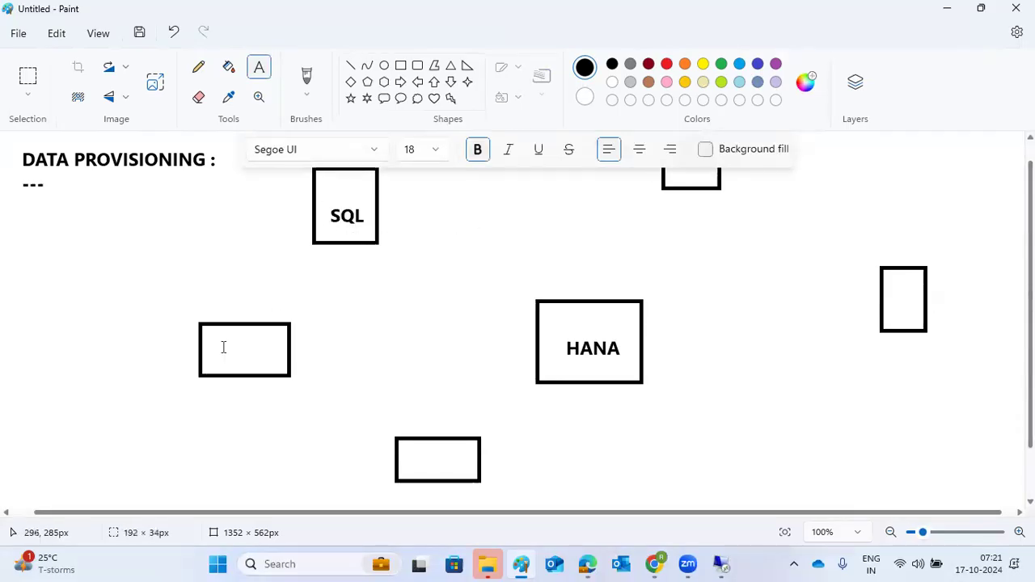
click(220, 343)
click(227, 348)
click(222, 404)
click(235, 348)
click(237, 345)
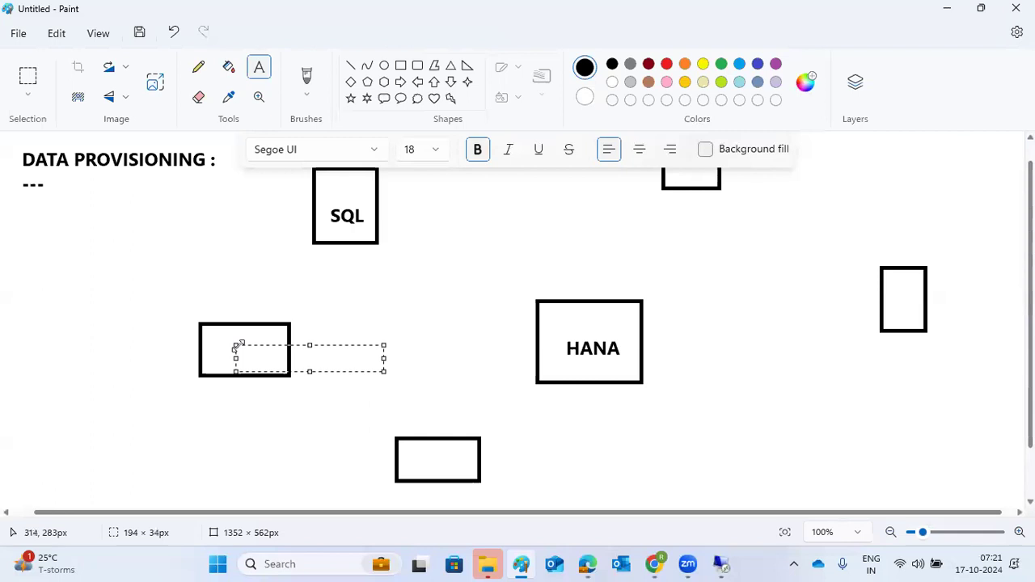
text(ORACLE)
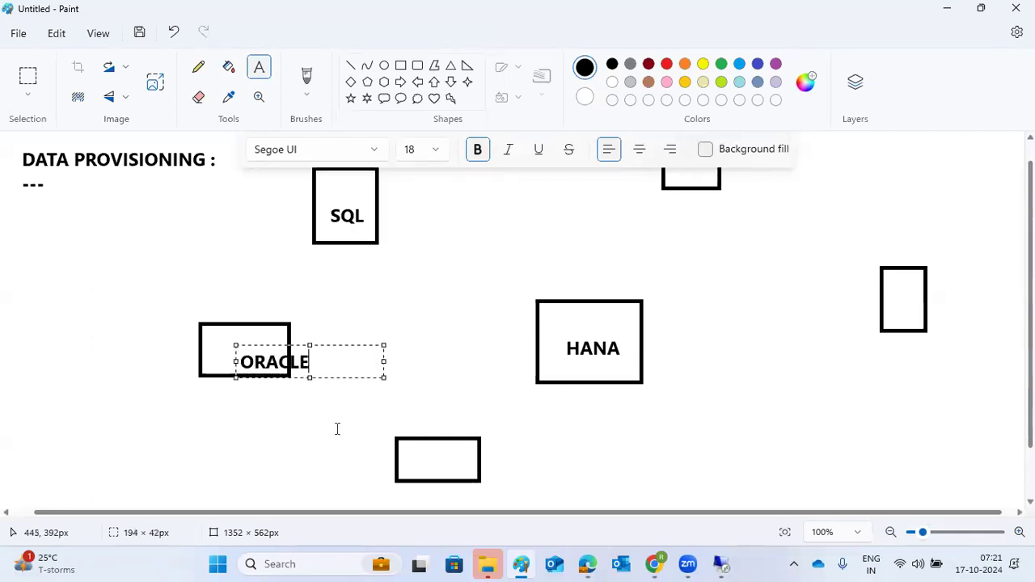
click(411, 452)
Label the bottom box DB2 and the tall right-hand box HANA
click(411, 452)
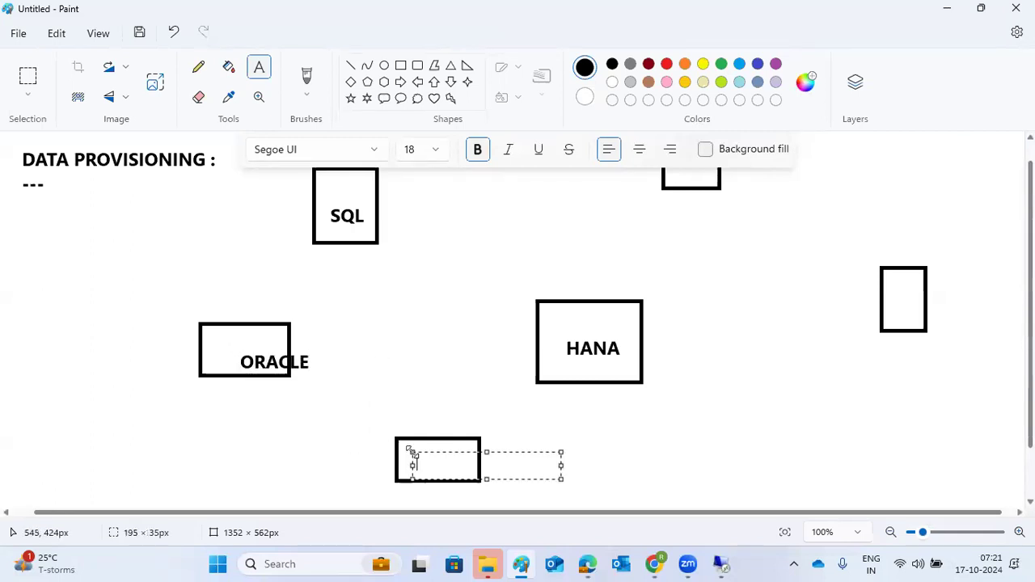
text(DB@)
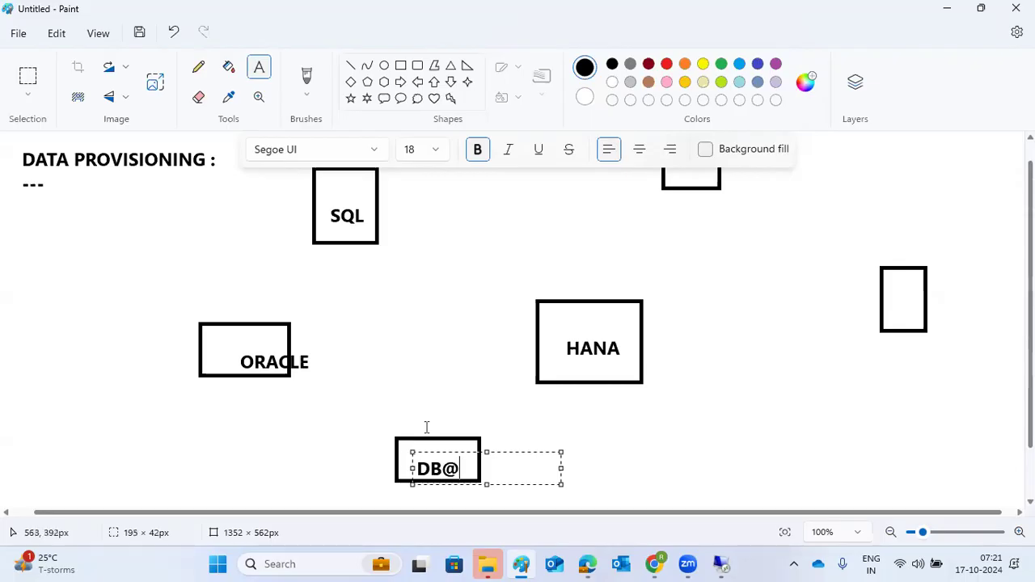
key(BackSpace)
text(2)
click(469, 329)
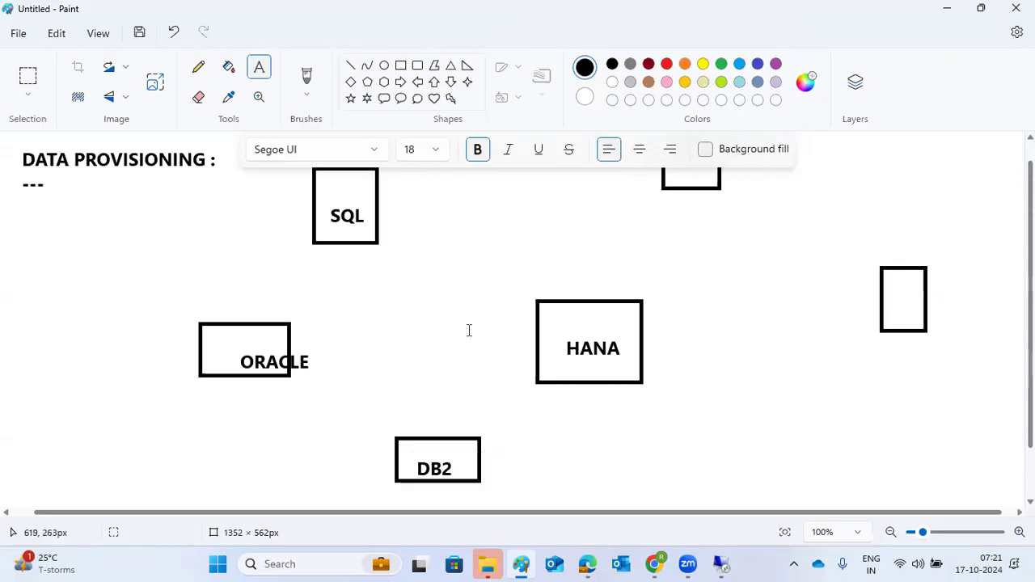
click(886, 303)
text(HANA)
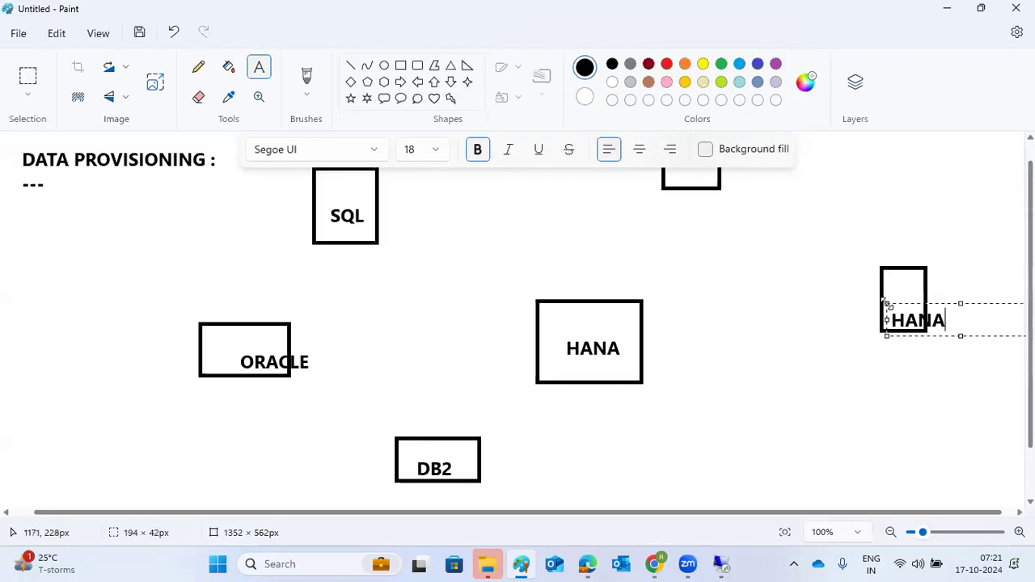
click(655, 252)
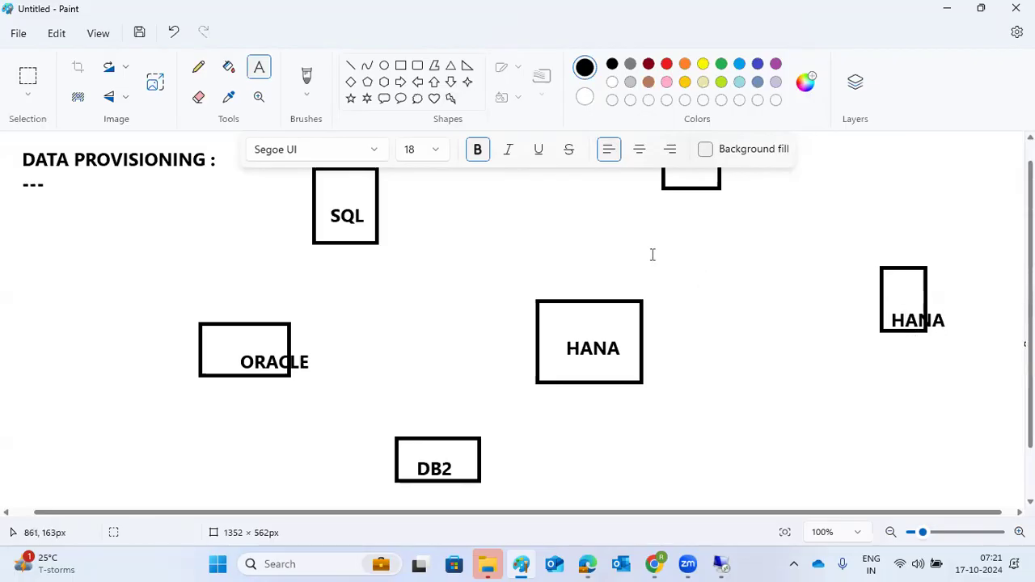
click(351, 65)
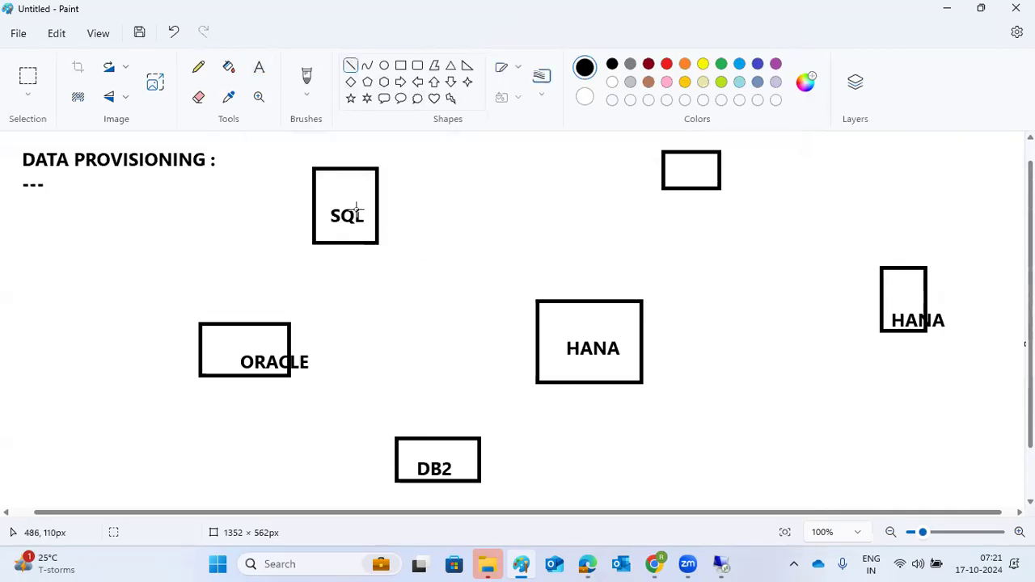
Draw short black stubs under the SQL, ORACLE, DB2, central HANA and top-right boxes
drag(348, 257, 344, 240)
drag(238, 392, 237, 371)
drag(423, 490, 422, 479)
drag(576, 394, 577, 381)
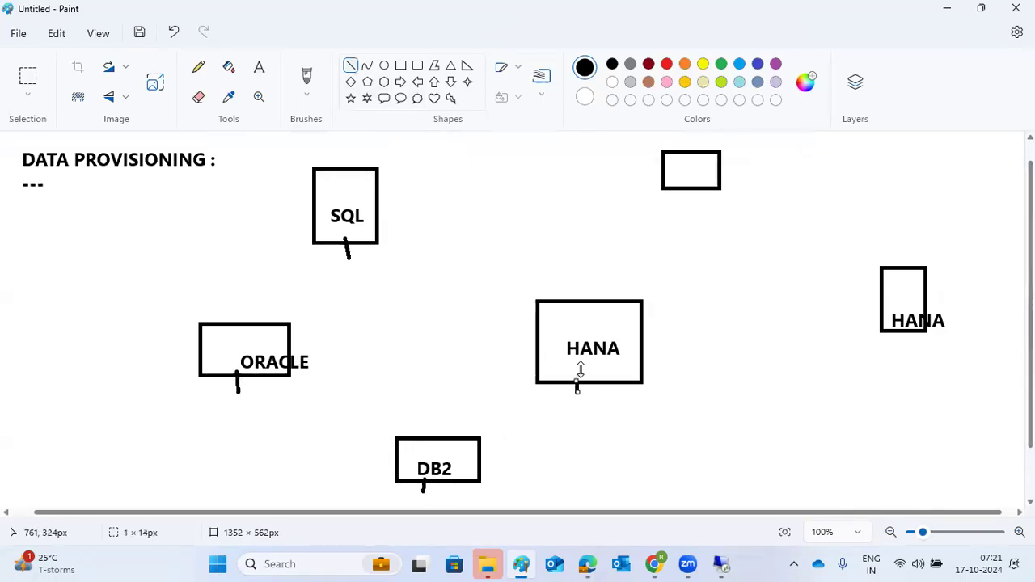
drag(911, 335, 904, 328)
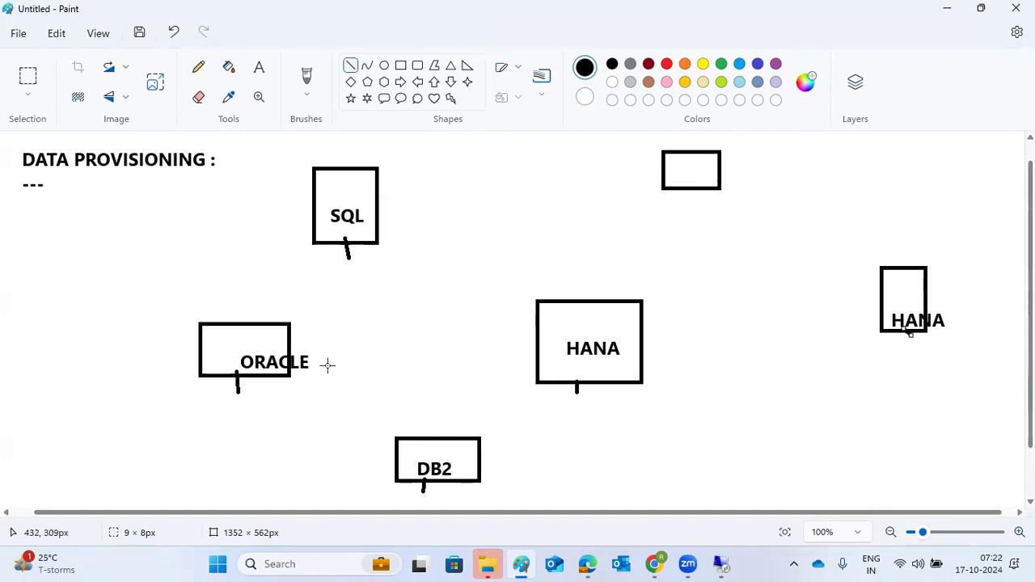
drag(570, 329, 575, 329)
click(366, 209)
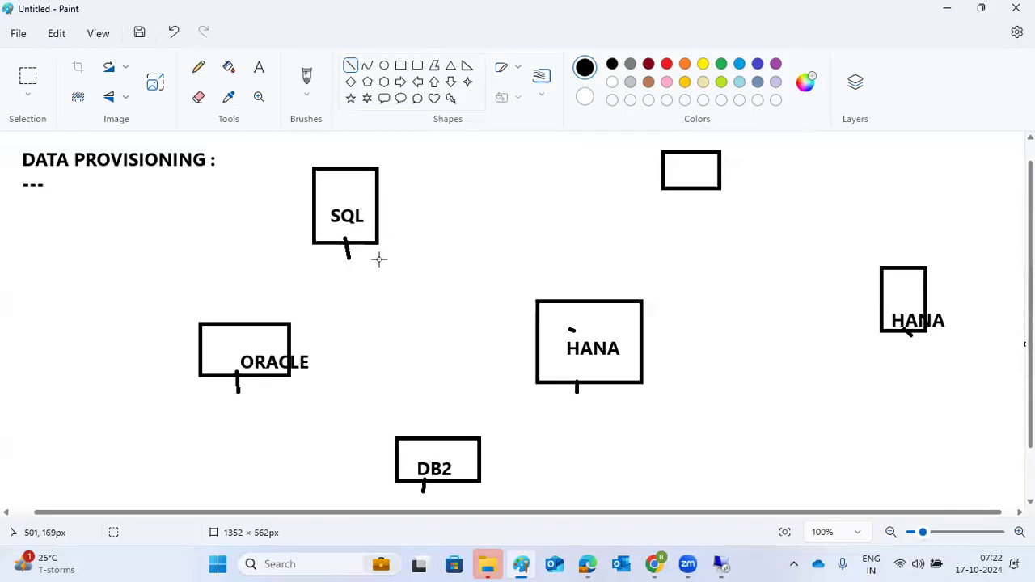
drag(683, 186, 683, 194)
In red, connect the SQL, ORACLE and DB2 boxes to the central HANA box
drag(586, 403, 579, 378)
click(666, 64)
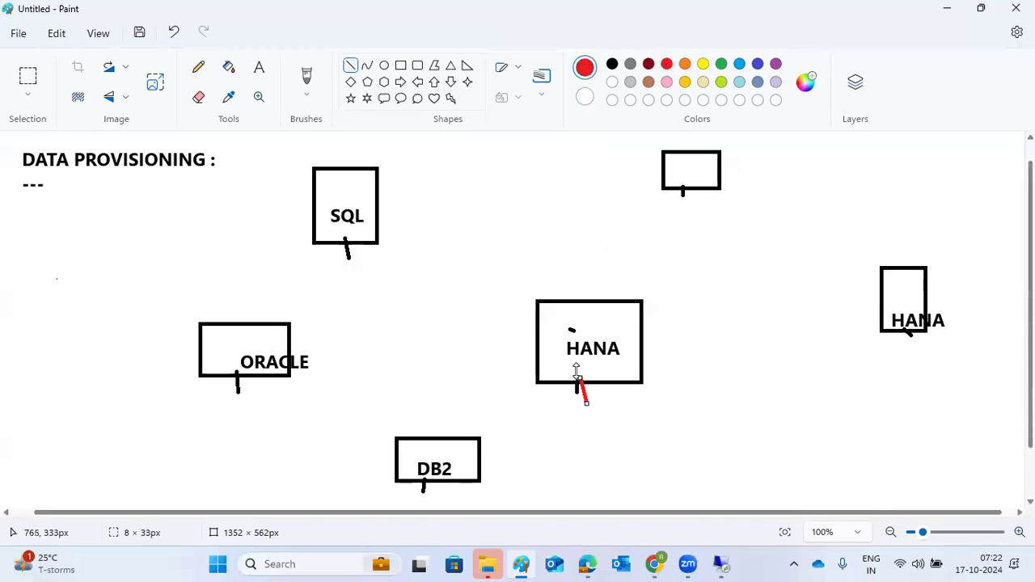
drag(366, 213, 559, 332)
drag(285, 342, 560, 332)
drag(442, 459, 558, 330)
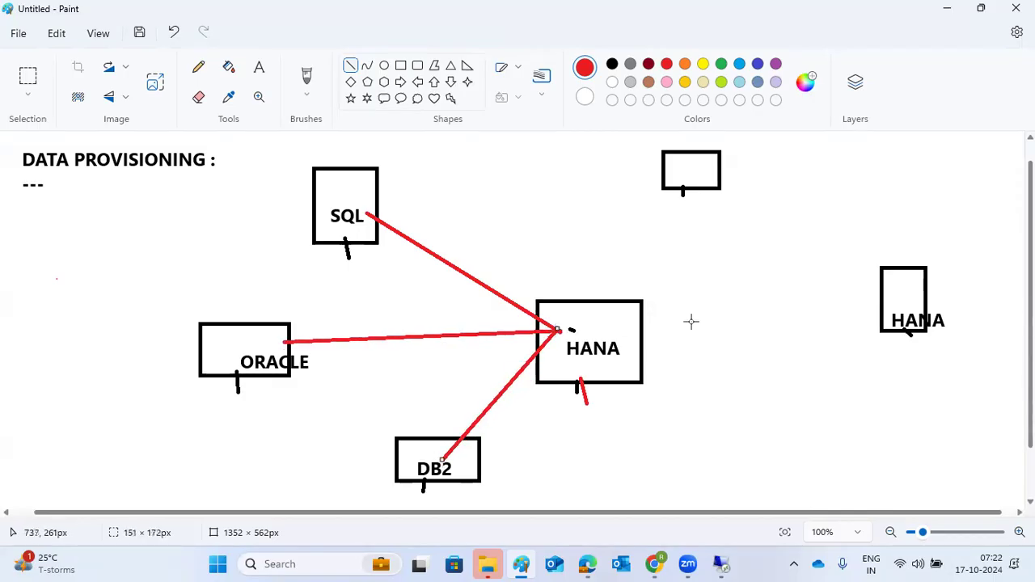
Connect the right HANA and top boxes in red, doubling the SQL and ORACLE connectors
mouse_move(896, 294)
mouse_down()
mouse_move(653, 338)
mouse_move(583, 329)
mouse_up()
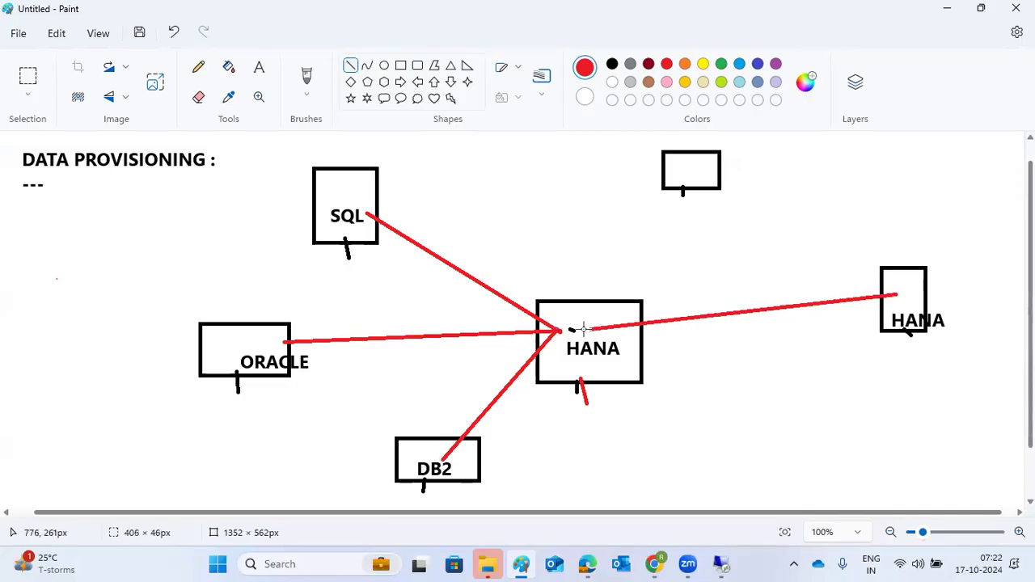
drag(677, 173, 572, 330)
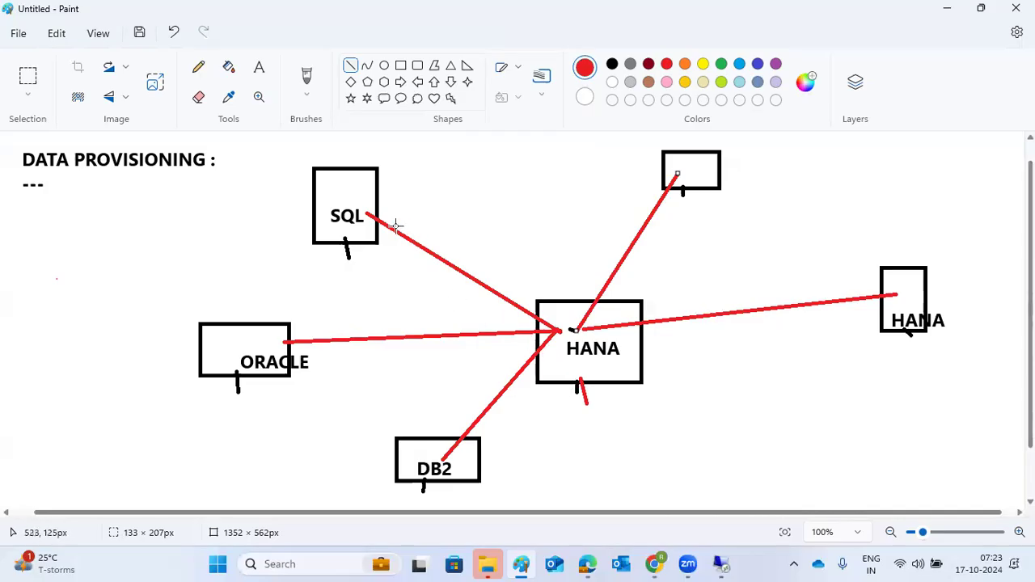
drag(396, 226, 557, 328)
drag(346, 340, 572, 330)
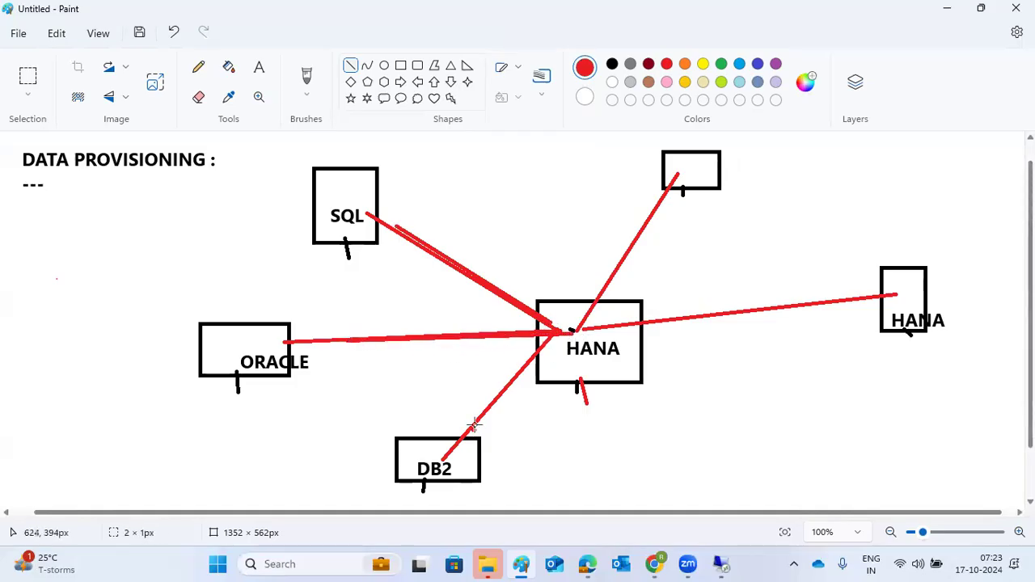
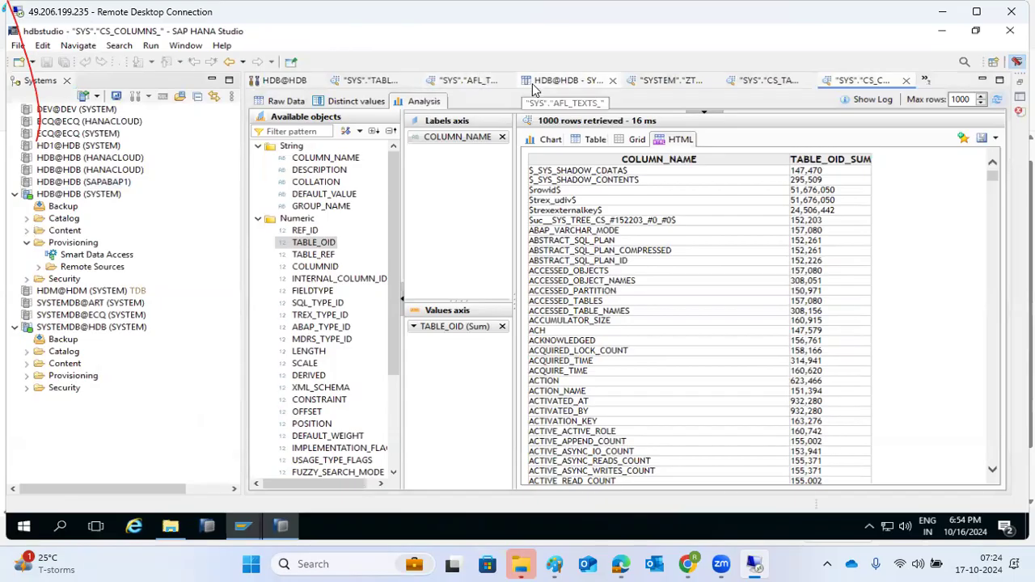
Close the AFL_TEXTS_, TABLE_PLACEMENT_, ZTRAININGHANA, CS_COLUMNS_, CS_TABLES_ and SQL Console 2 editors
click(507, 80)
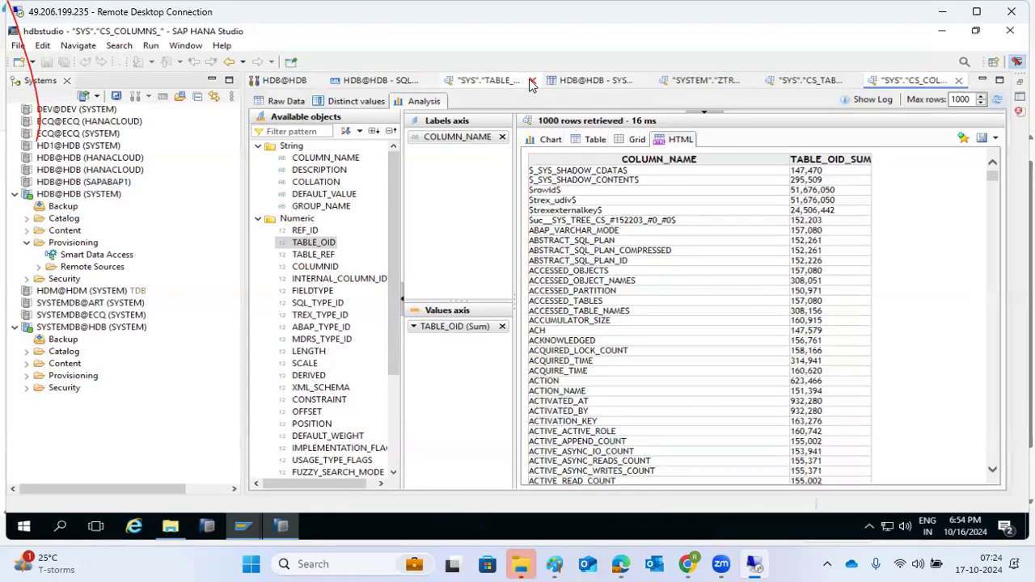
click(532, 80)
click(614, 80)
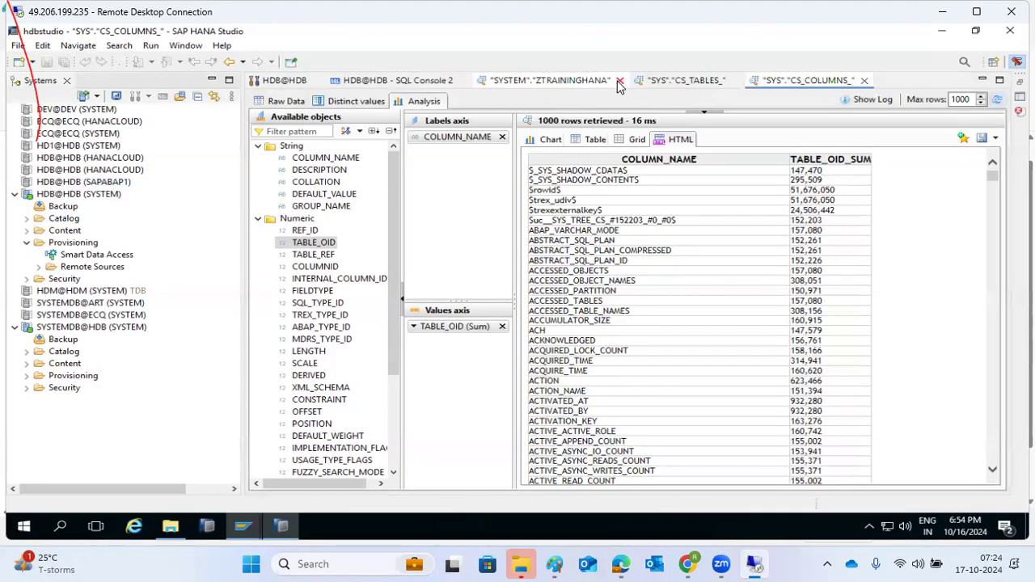
click(620, 80)
click(707, 81)
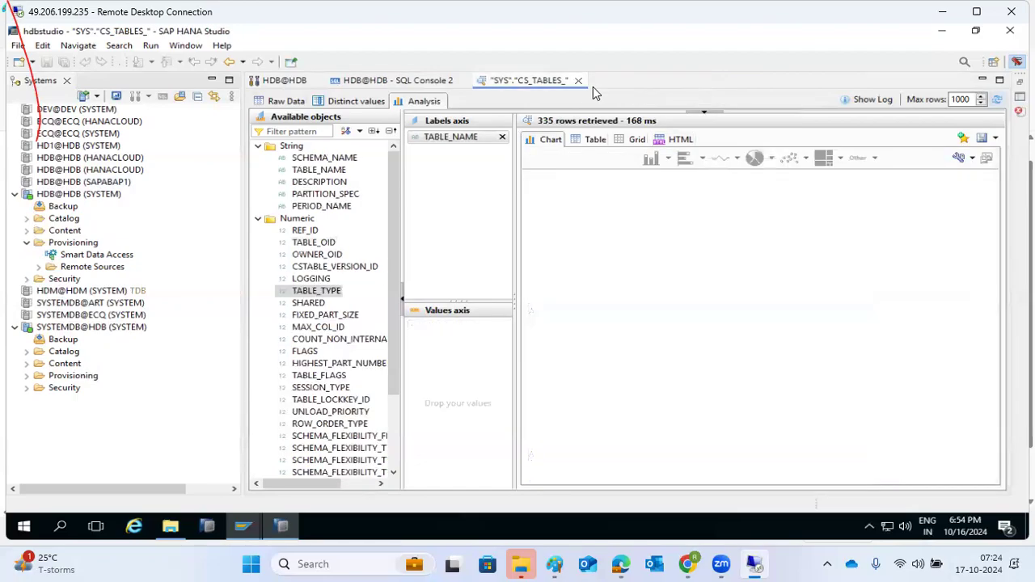
click(579, 81)
click(463, 81)
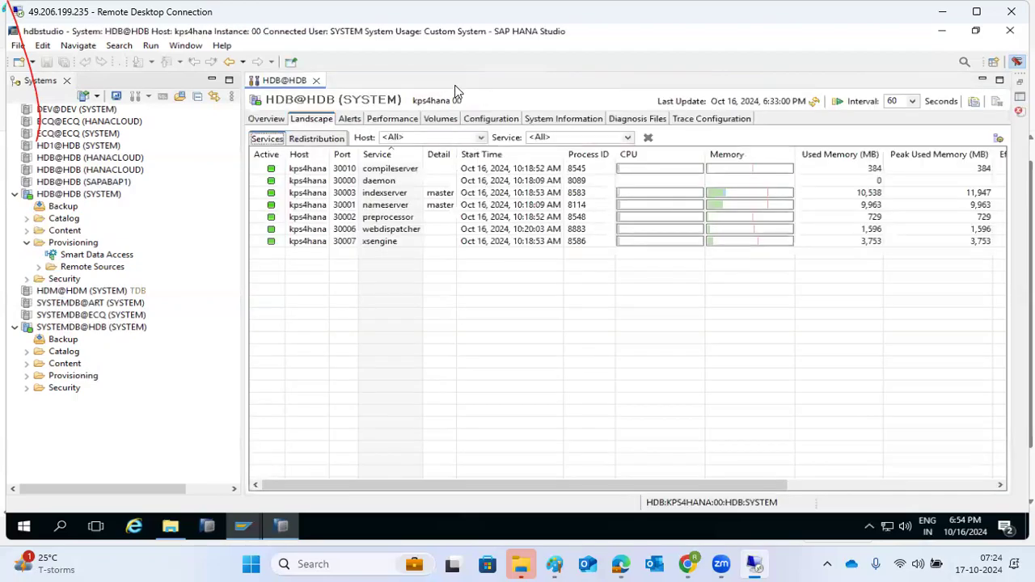
Start a new remote source under HDB@HDB Provisioning with the source name ECPIDES
right_click(64, 268)
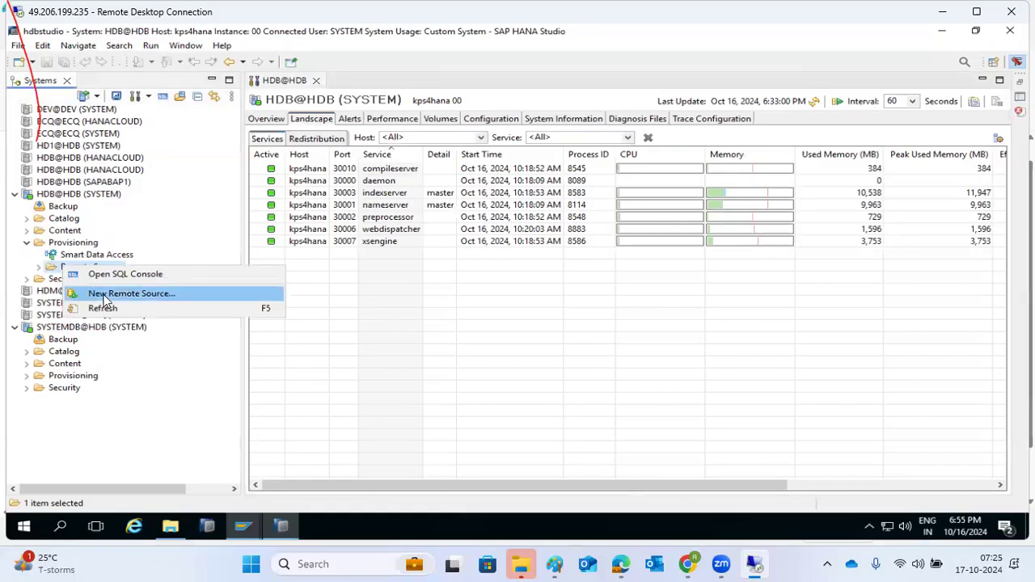
click(129, 293)
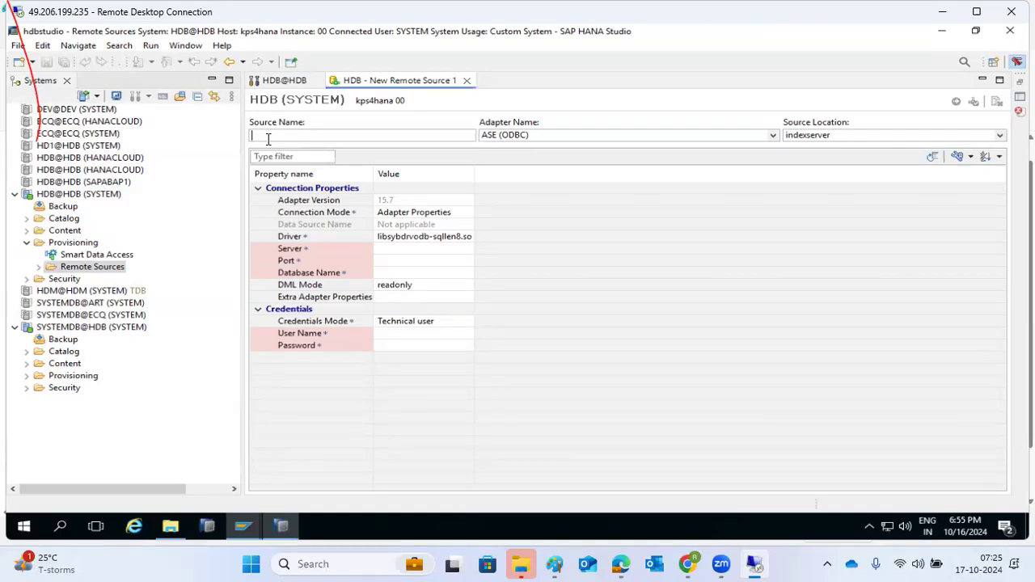
text(ECP)
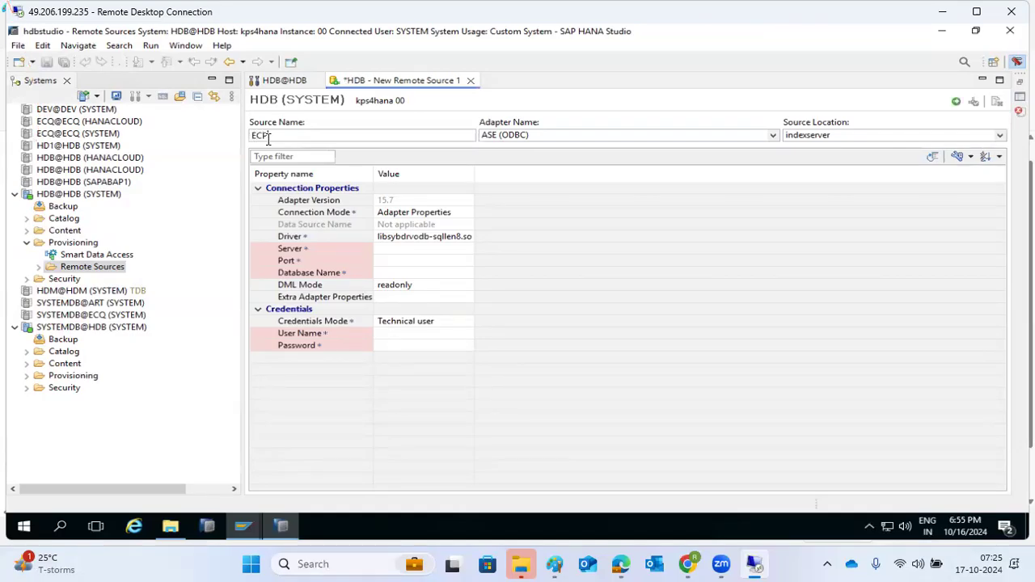
key(BackSpace)
key(BackSpace)
key(BackSpace)
text(ECP)
click(772, 137)
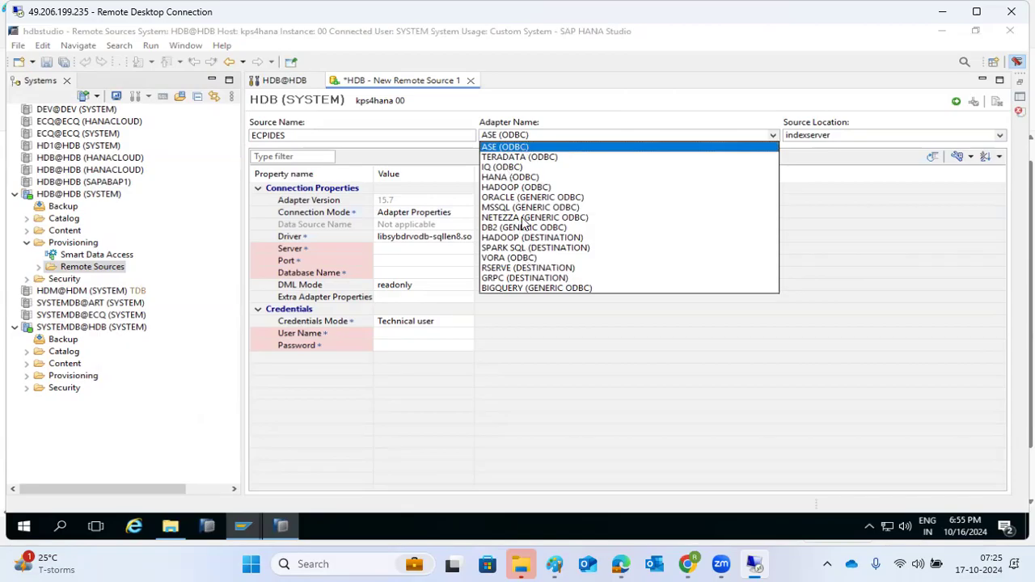
Choose the HANA (ODBC) adapter, set Server to kps4hana1 and start the Port with 3
click(509, 177)
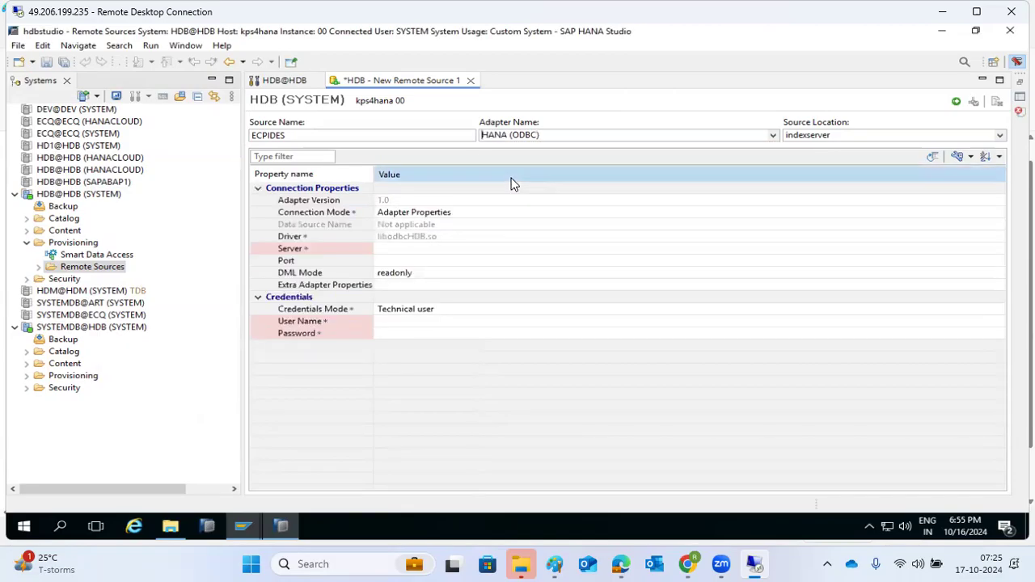
click(390, 249)
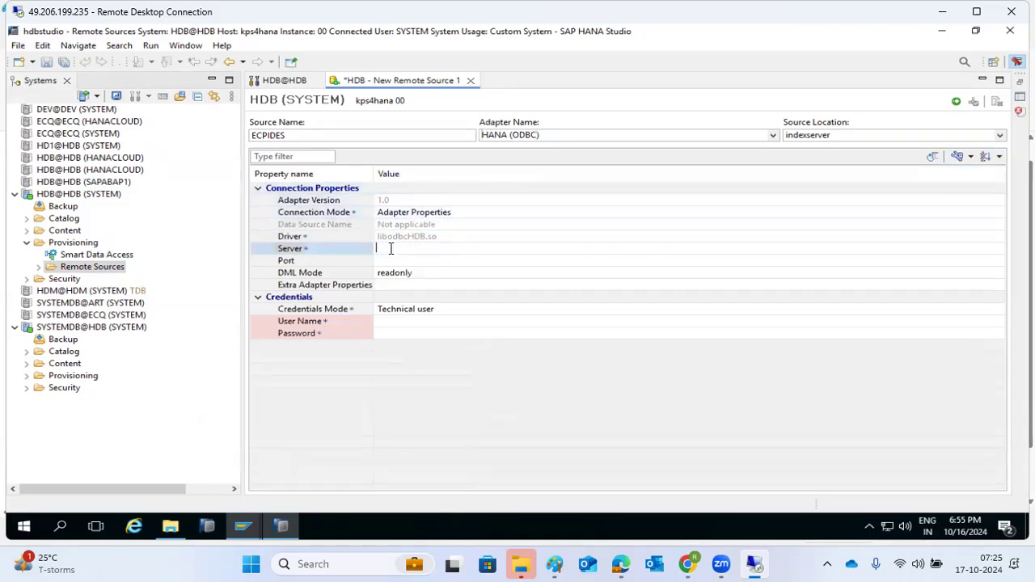
text(kps4hana1)
click(386, 260)
text(3)
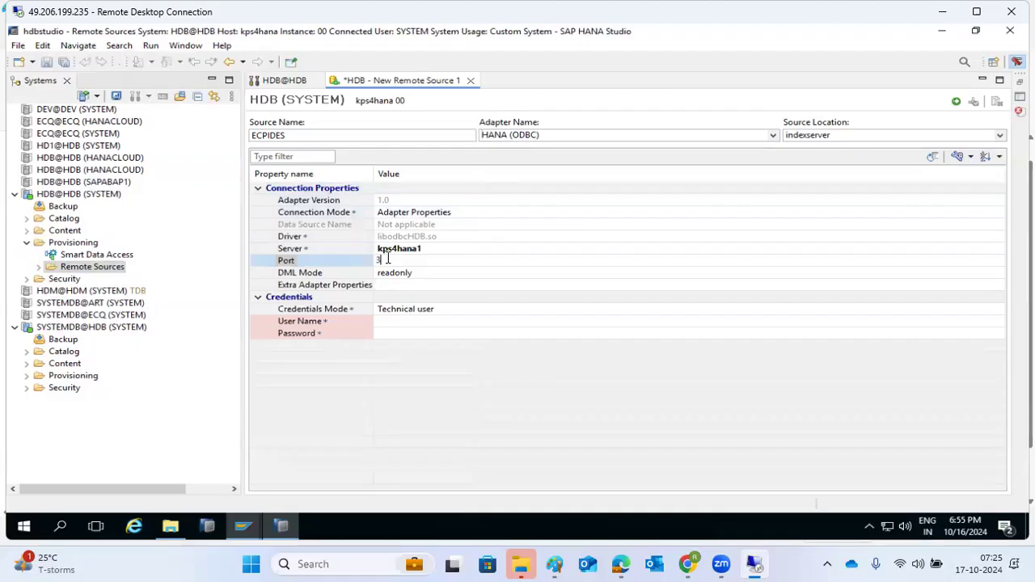
right_click(395, 521)
From the desktop, launch PuTTY and log in to kps4hana1 as root
click(426, 430)
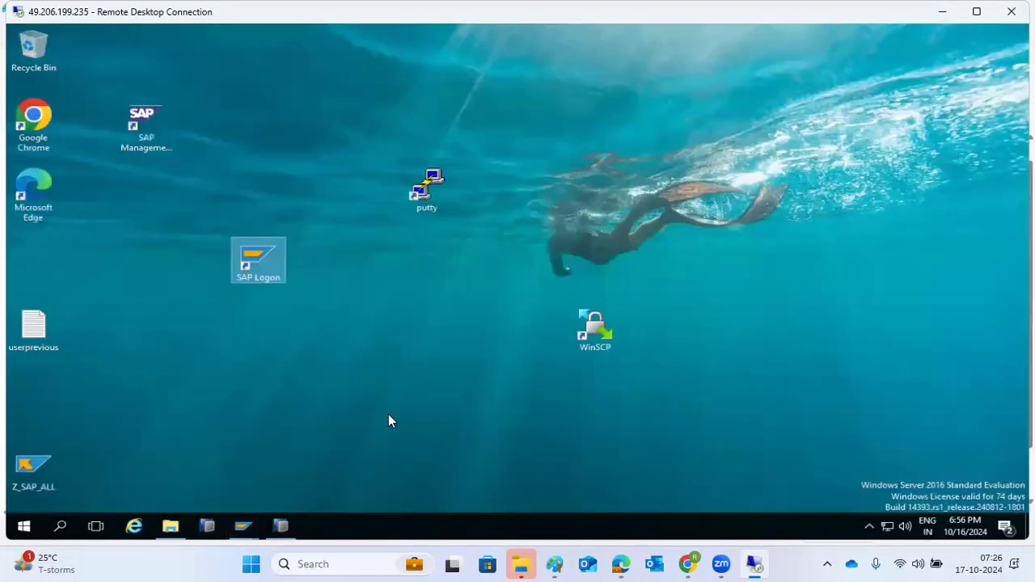
double_click(427, 194)
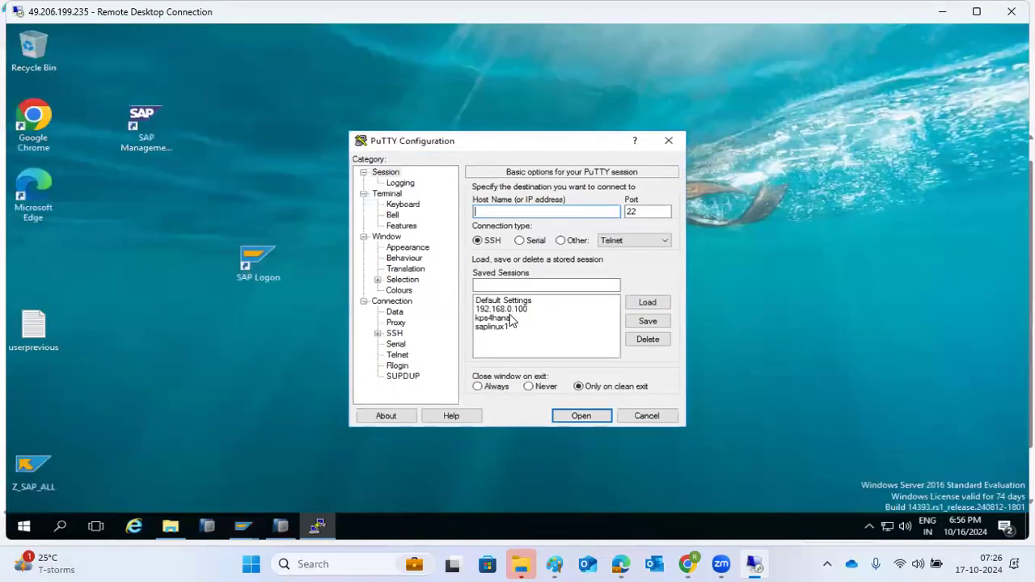
text(kps4hana1)
key(Return)
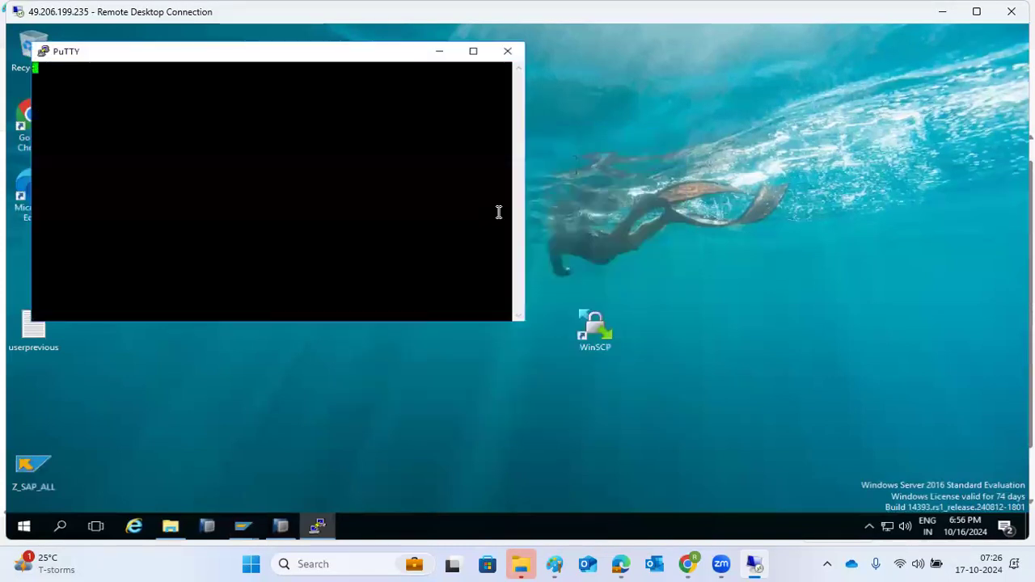
text(root)
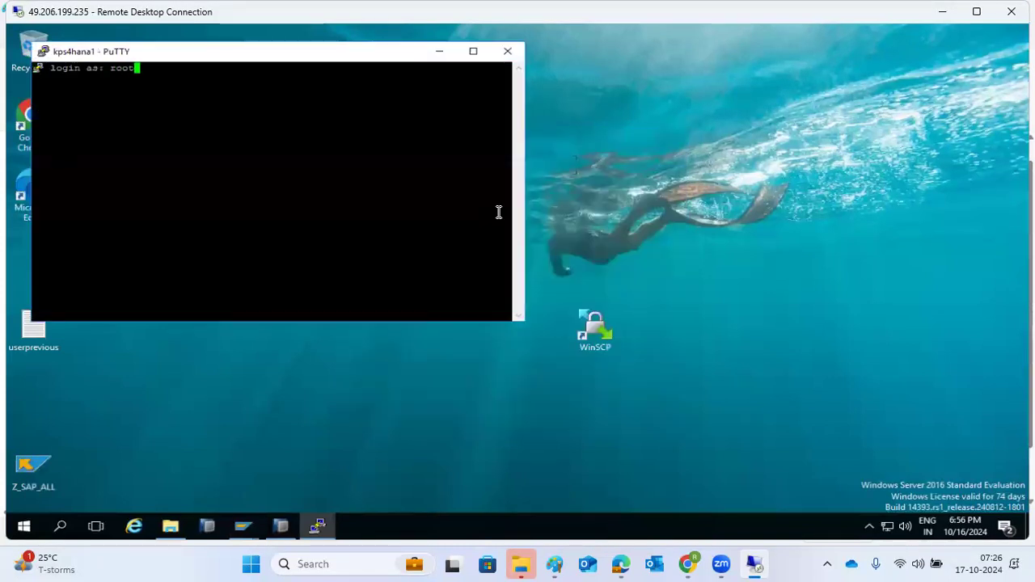
key(Return)
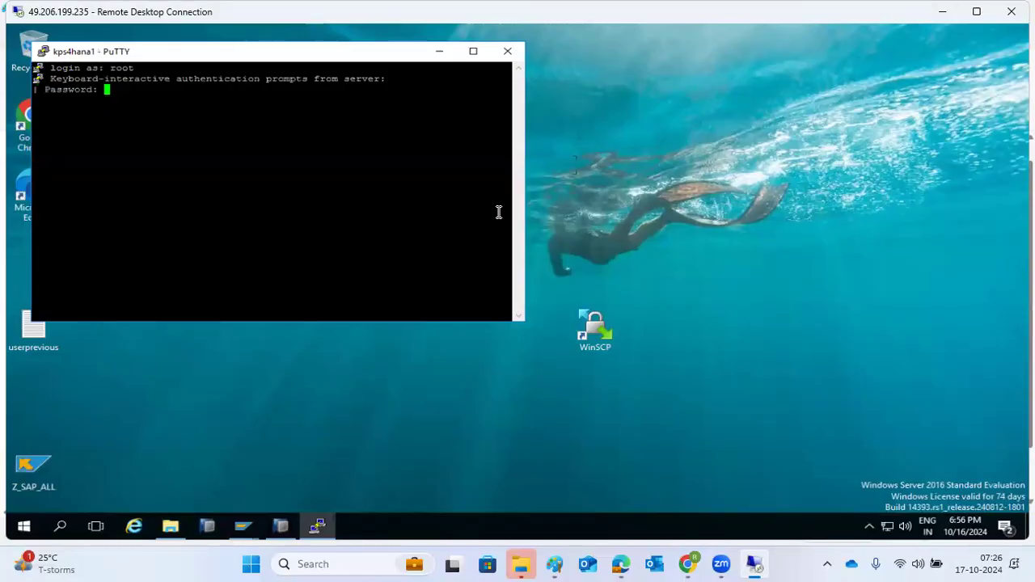
key(Return)
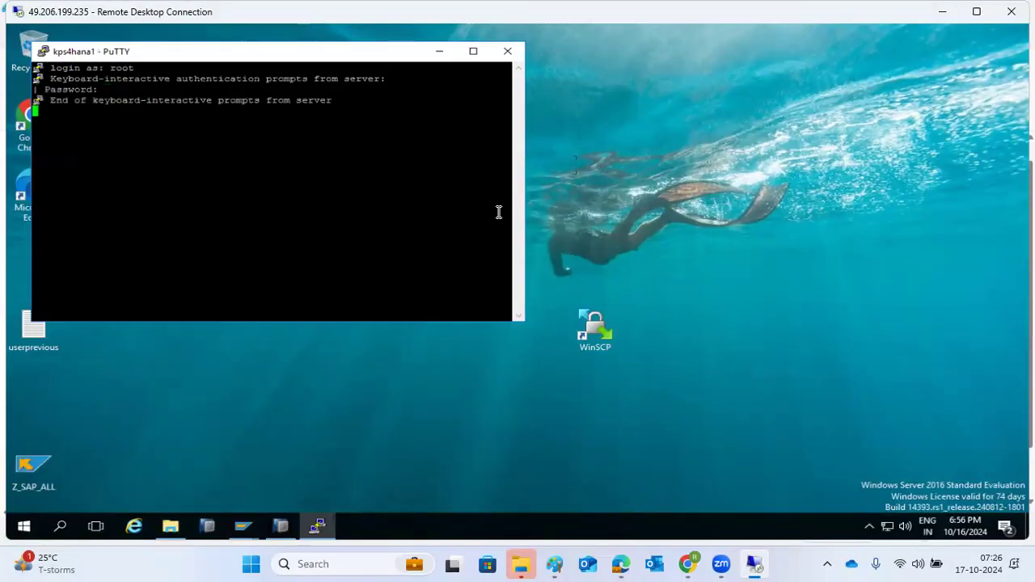
Switch to hdbadm with sudo su - hdbadm, run HDB info, then return to HANA Studio
text(sudo su - hdbadm)
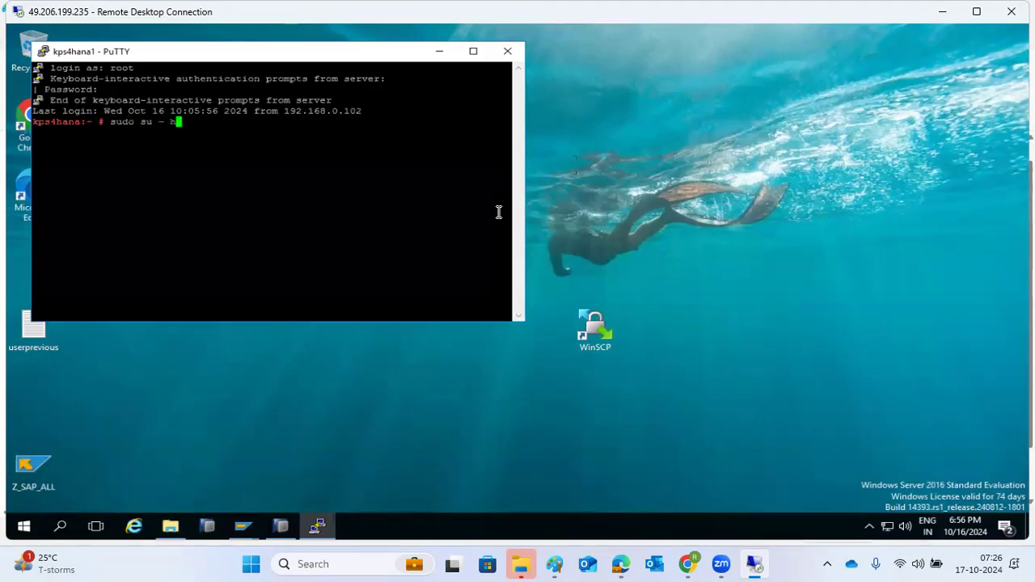
key(Return)
text(HDB info)
key(Return)
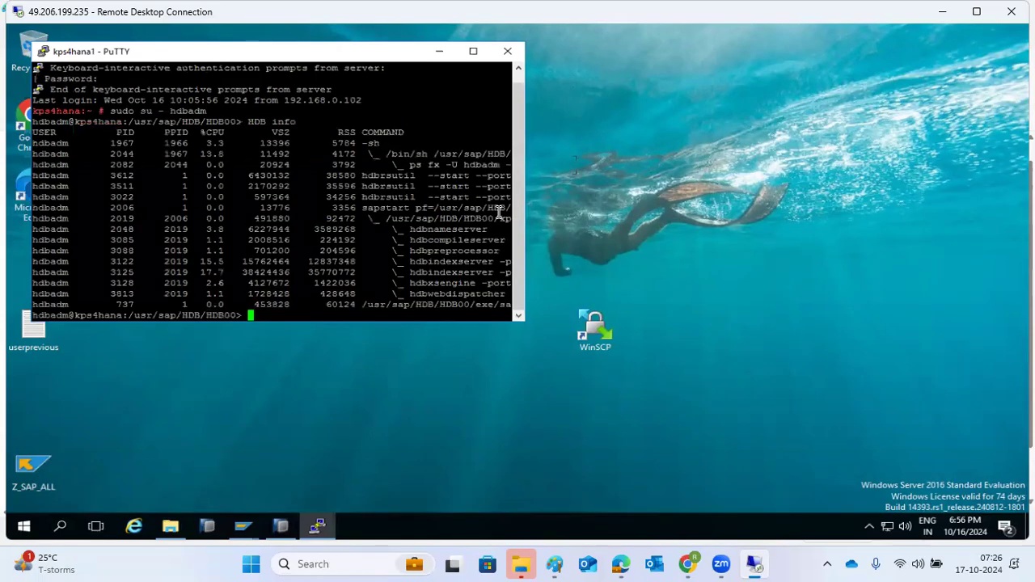
click(320, 526)
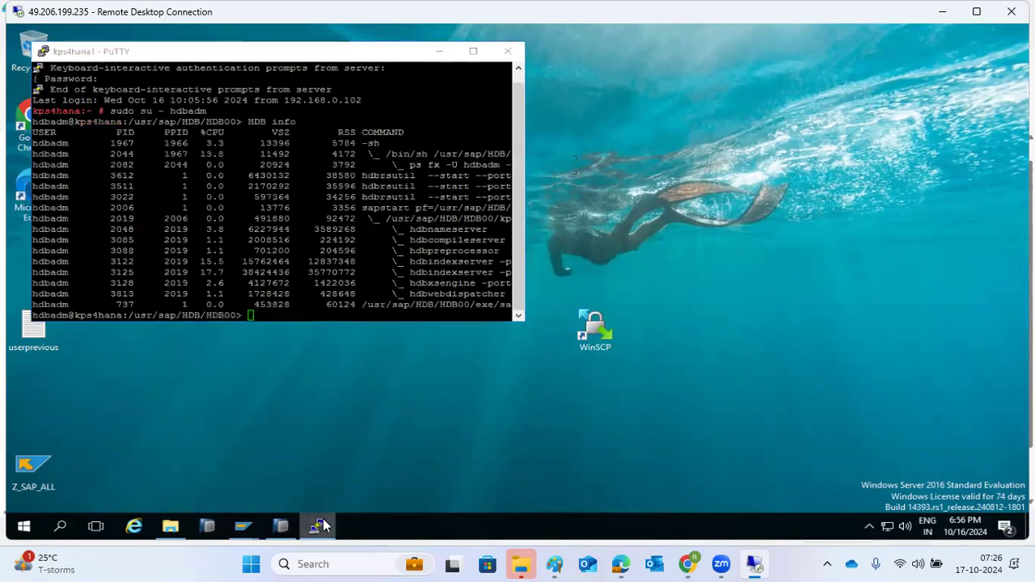
click(282, 527)
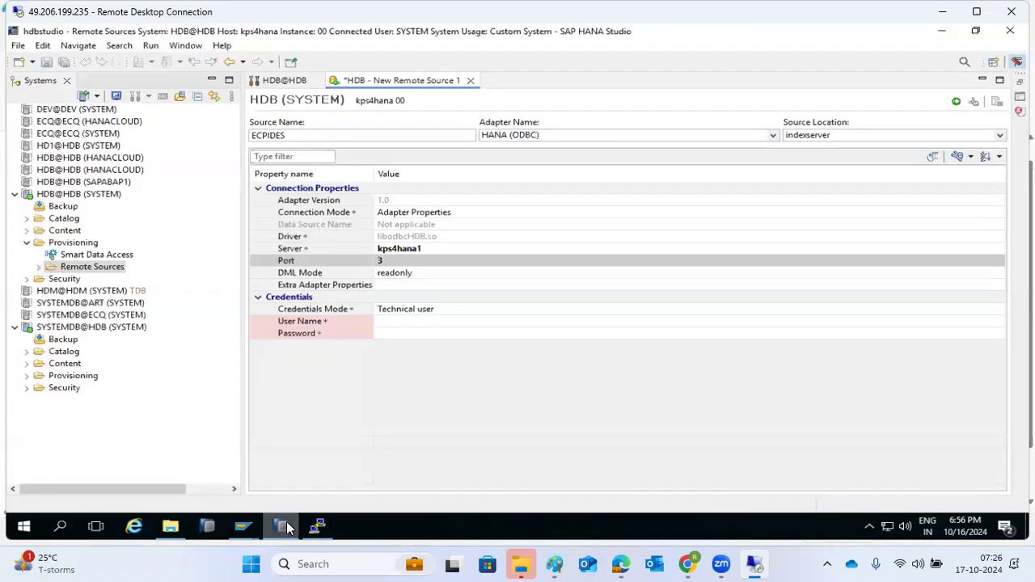
Set the remote source Port to 30013 and the user name to SAPABAP
click(387, 260)
text(0013)
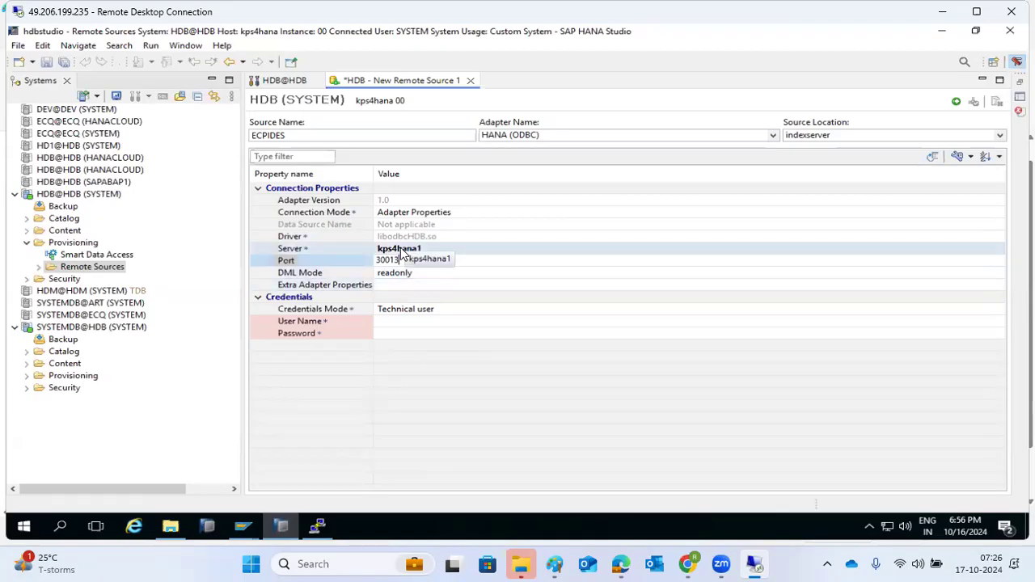
click(388, 322)
text(SYSTE)
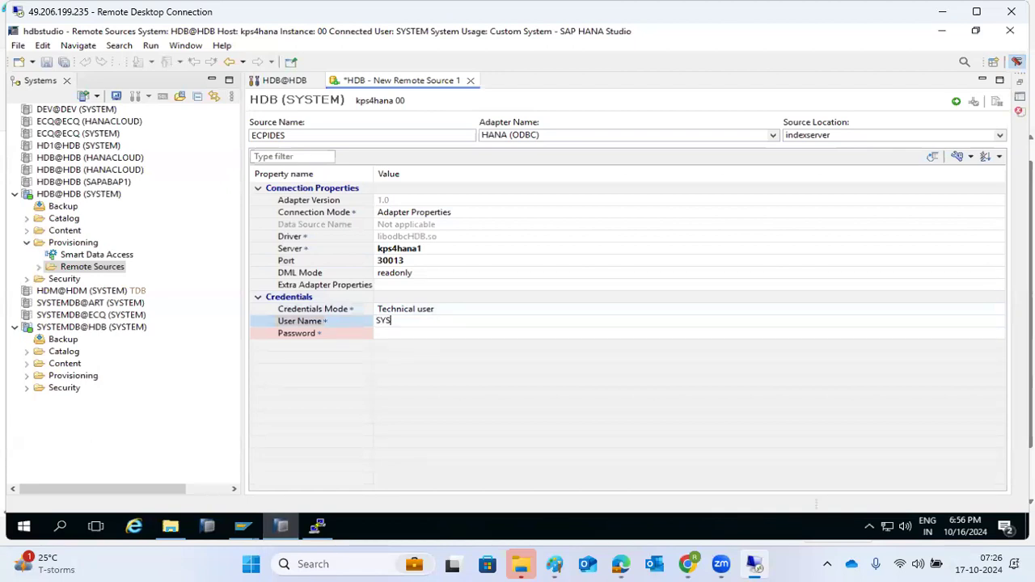
key(BackSpace)
key(BackSpace)
key(BackSpace)
text(SAPABAP1)
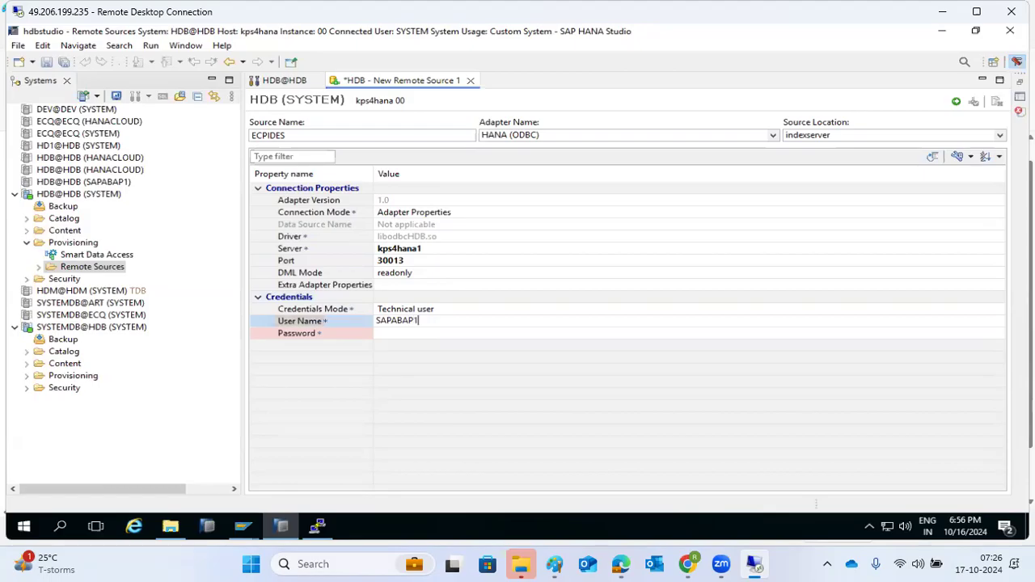
Enter the user's password and save to create the ECPIDES remote source
click(387, 334)
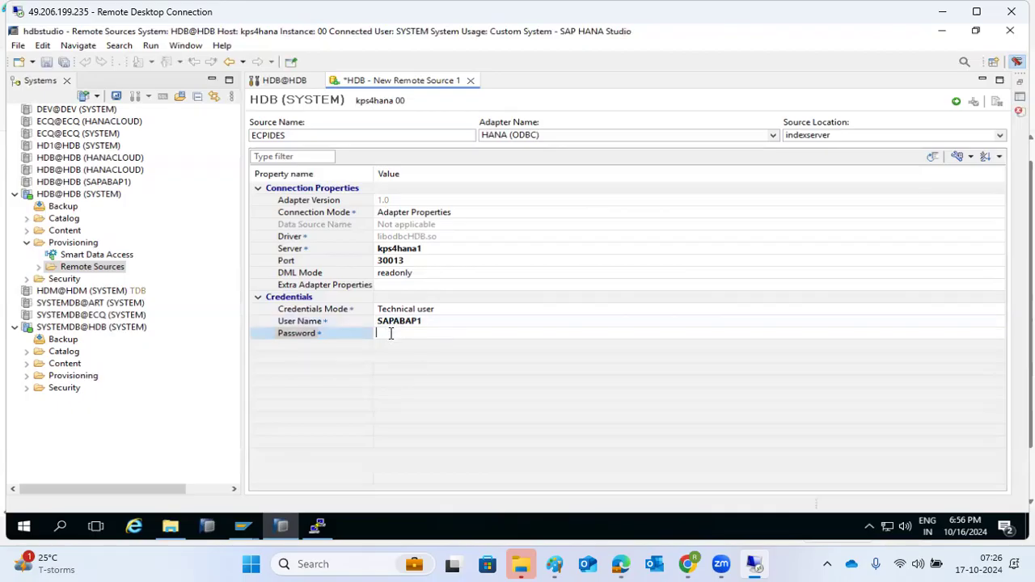
text(••••••••••)
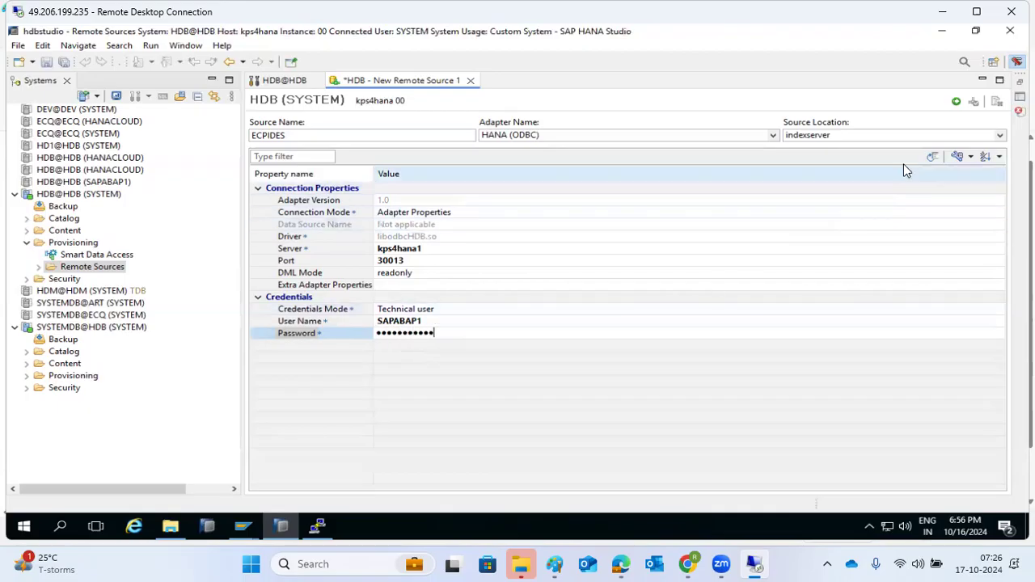
click(956, 107)
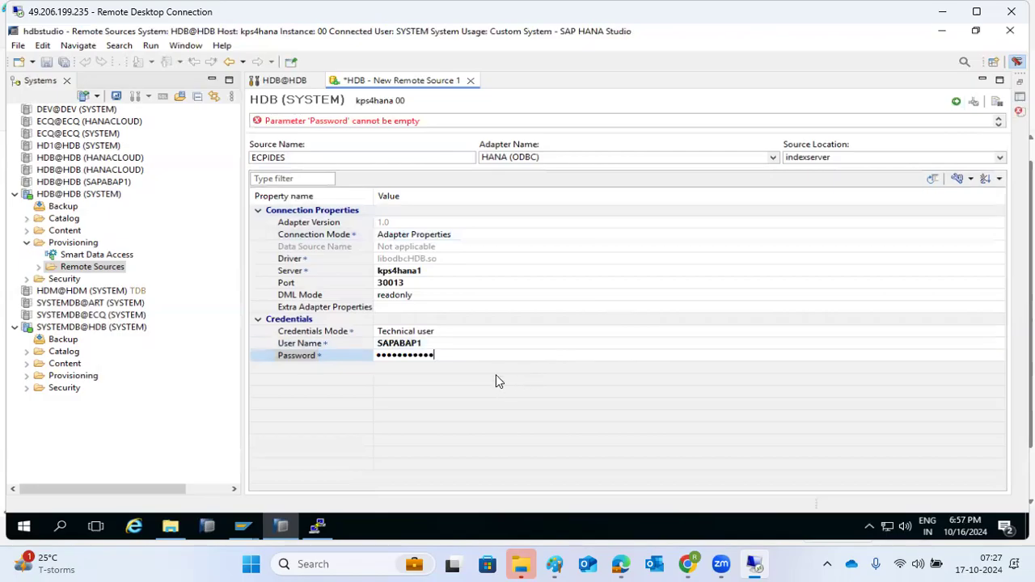
click(496, 375)
click(956, 103)
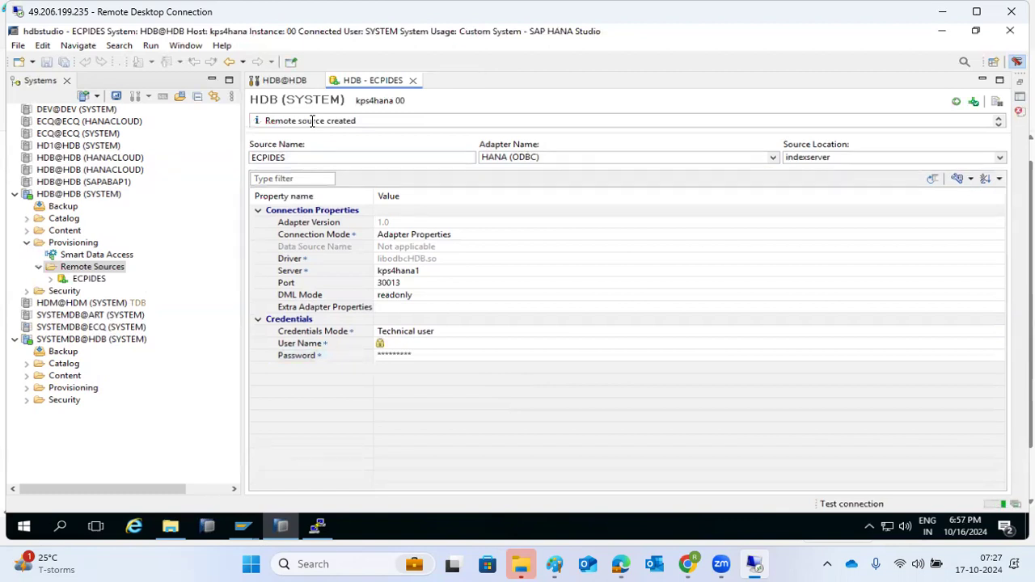
Read the messages showing ECPIDES created but host kps4hana1 unresolvable, then switch to PuTTY
drag(308, 119, 356, 120)
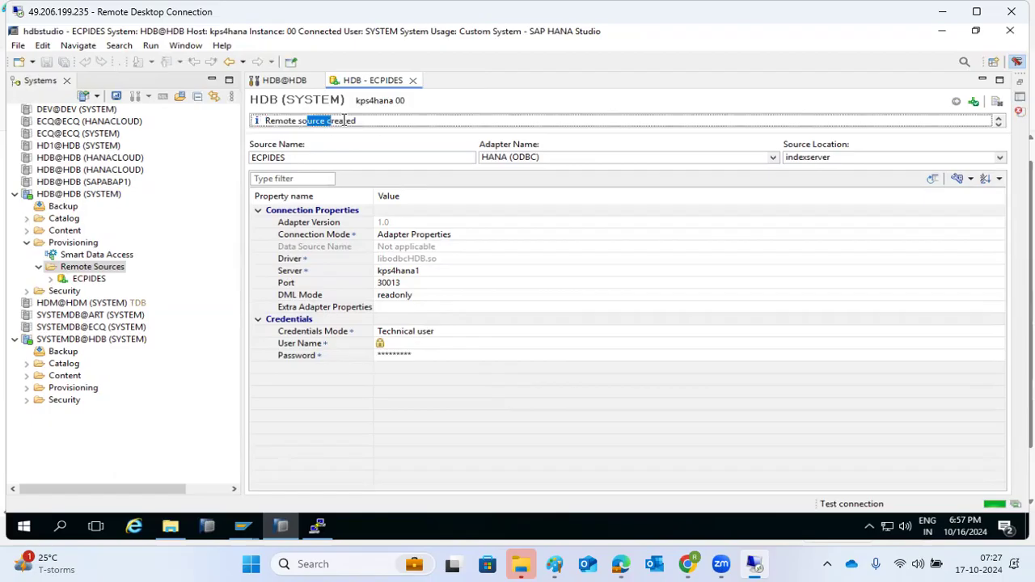
click(1000, 125)
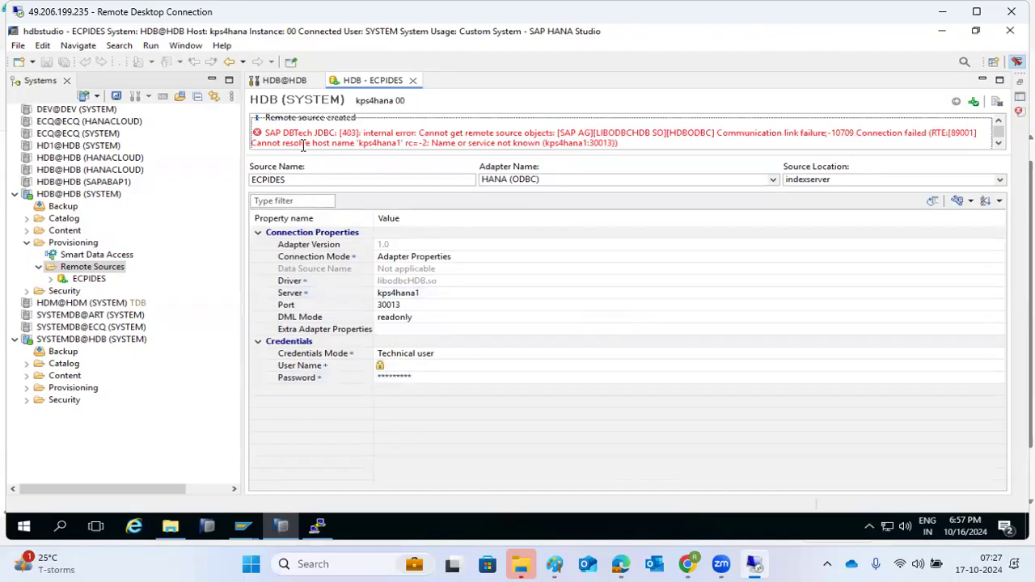
drag(303, 144, 354, 144)
click(426, 294)
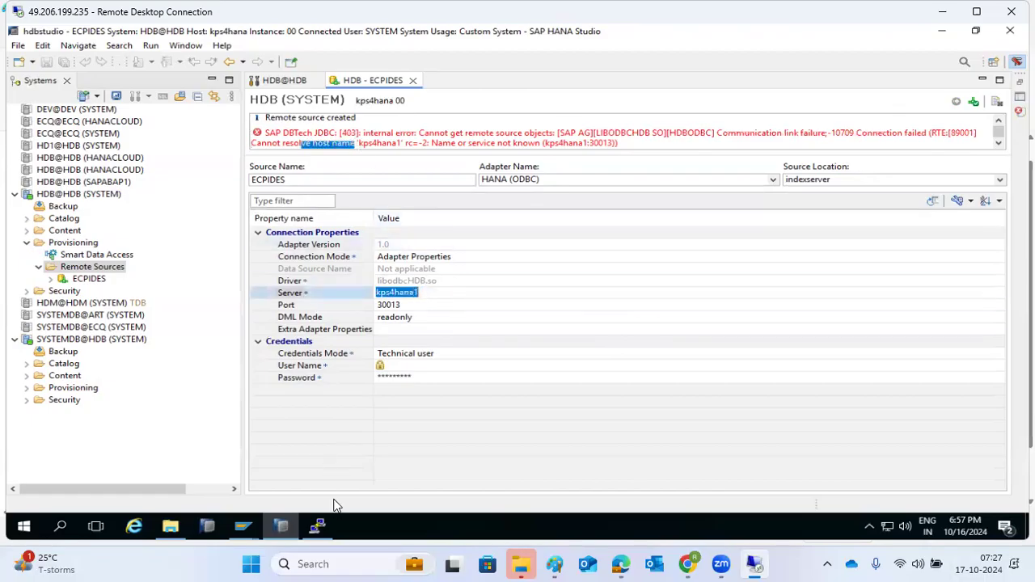
click(325, 523)
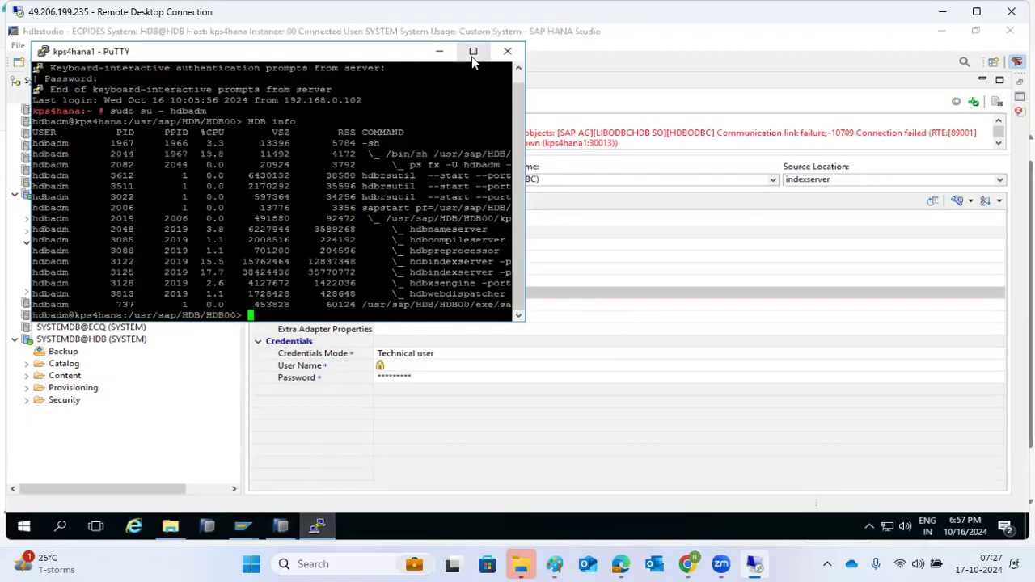
Maximize PuTTY and run ip addr show to list the server's network interfaces
click(473, 52)
text(p)
key(BackSpace)
text(i)
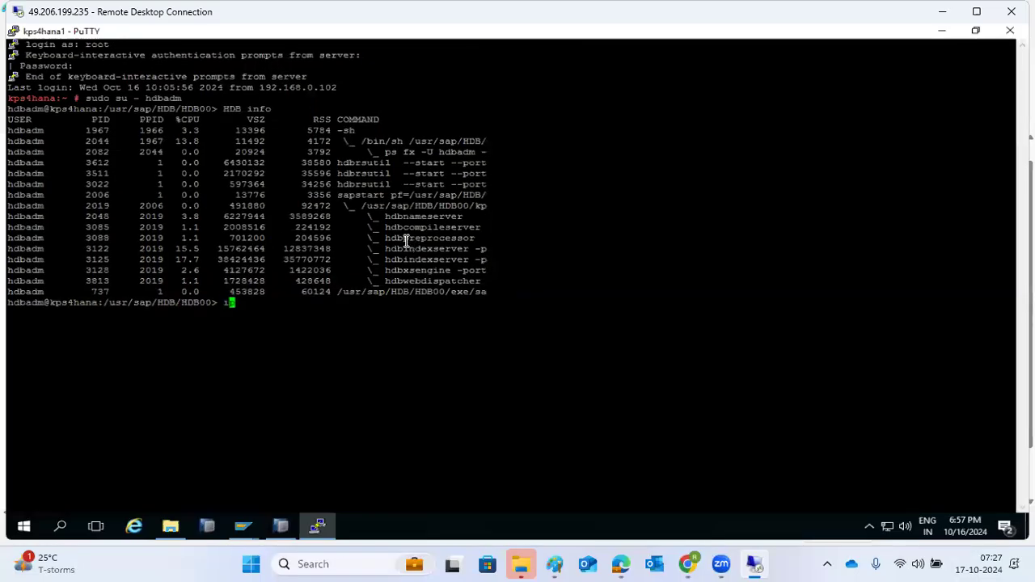
text(p addr showp)
key(Return)
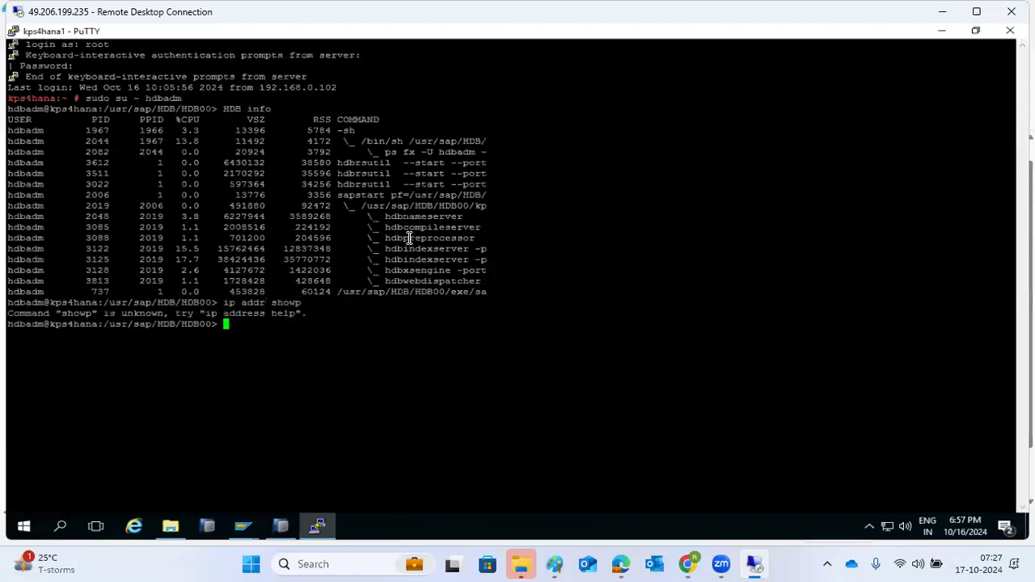
key(Up)
key(BackSpace)
key(Return)
Copy the eth0 address 192.168.0.106 and return to SAP HANA Studio
double_click(75, 422)
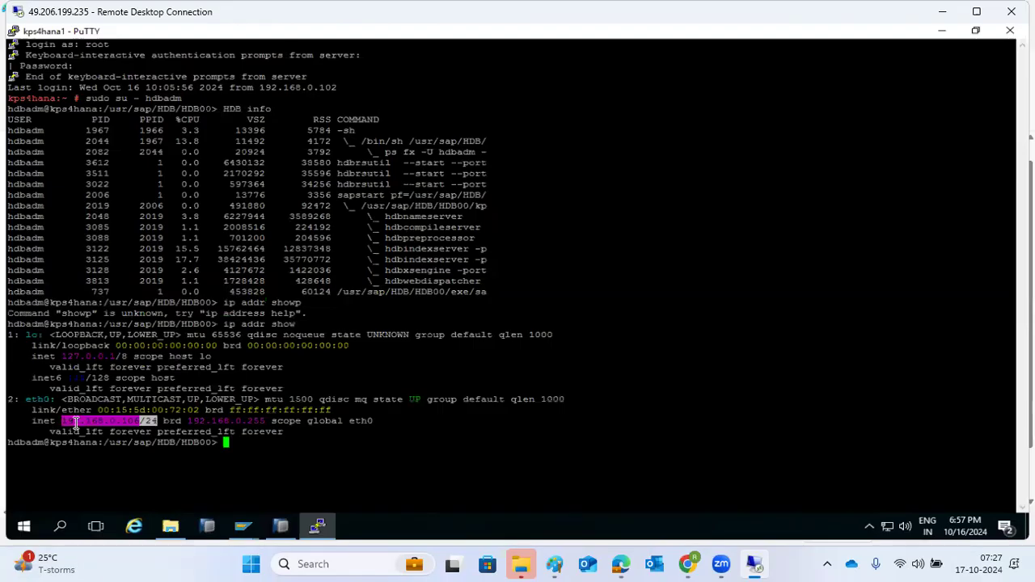
click(76, 422)
drag(61, 421, 142, 422)
key(ctrl+c)
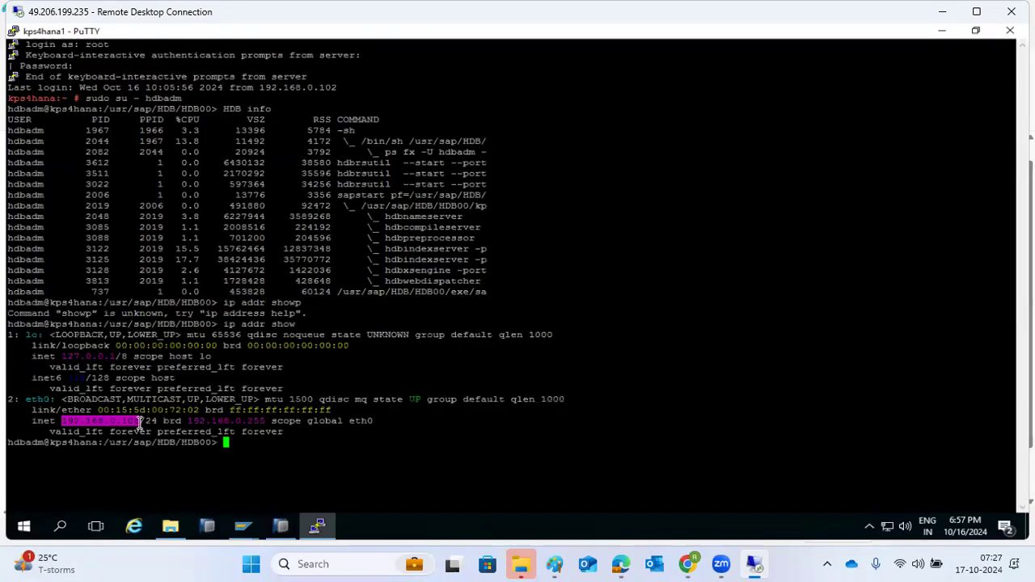
click(288, 518)
Replace the ECPIDES Server value with 192.168.0.106 and save the remote source
click(420, 293)
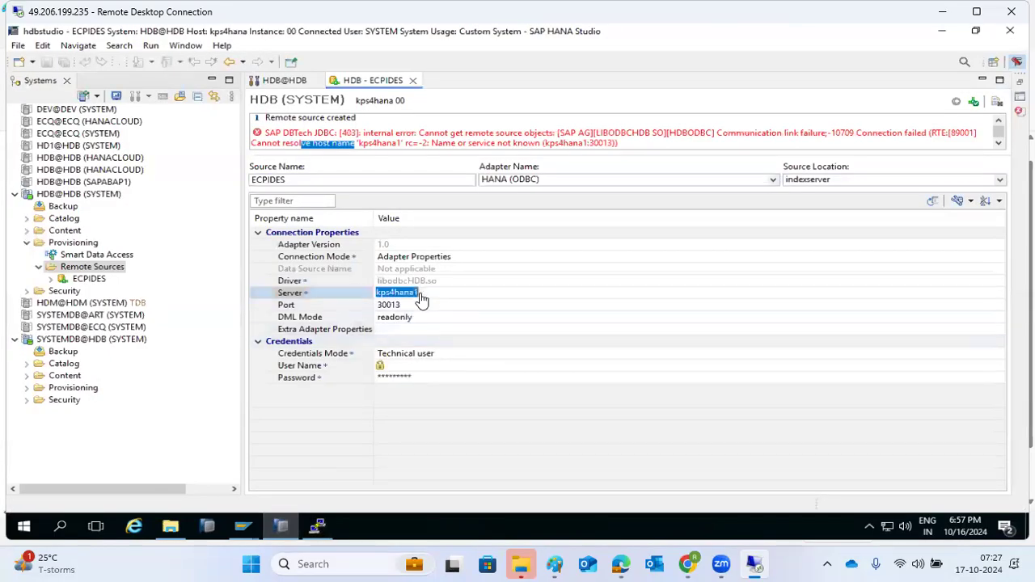
key(ctrl+v)
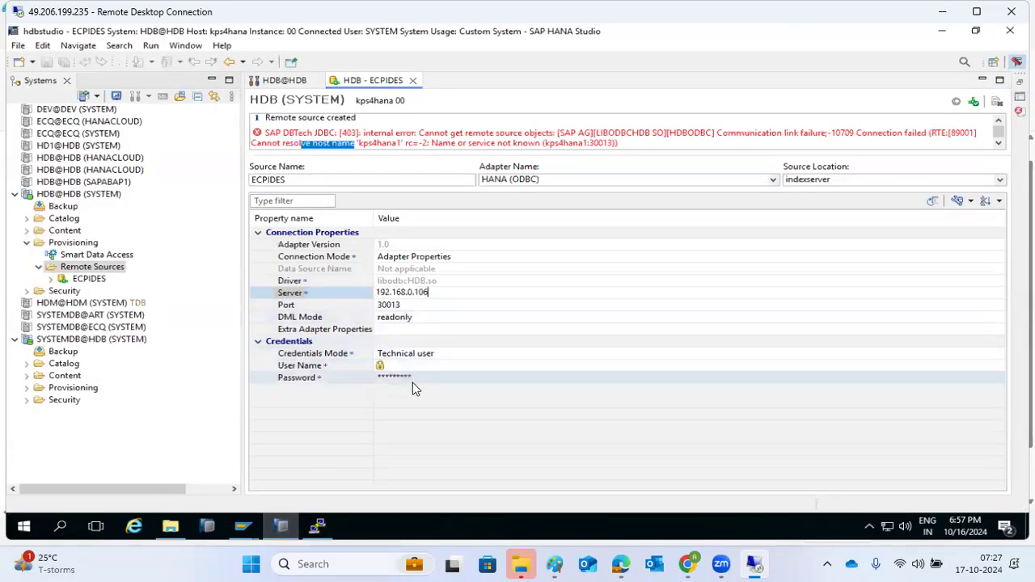
click(448, 443)
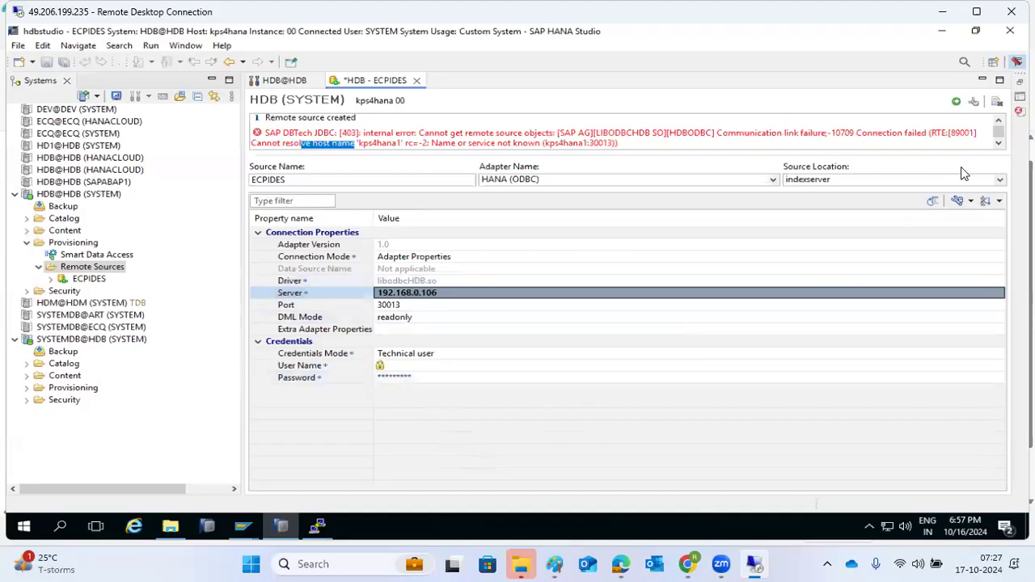
click(956, 105)
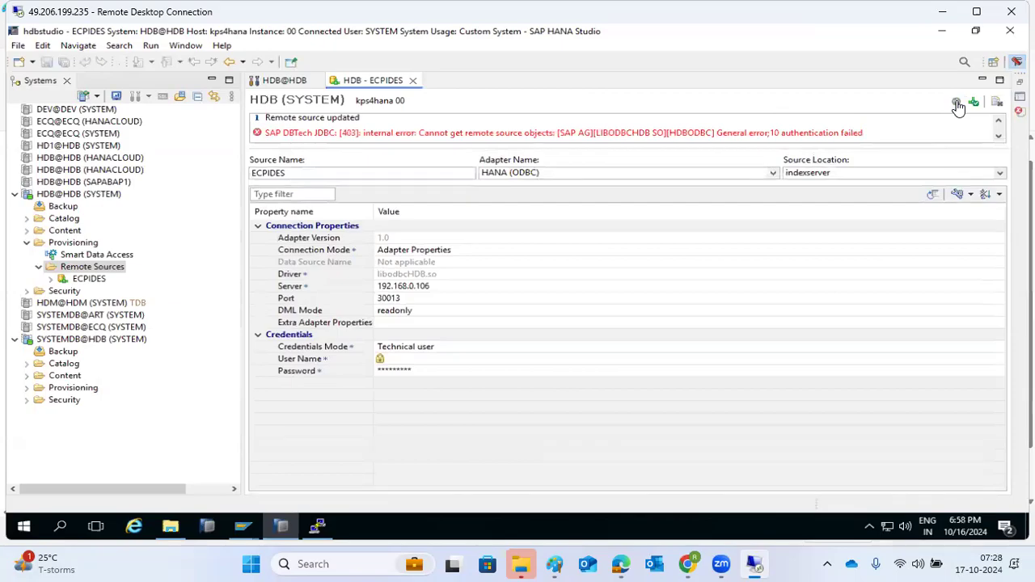
Re-enter the remote source password and save ECPIDES
click(485, 371)
text(••••••••••)
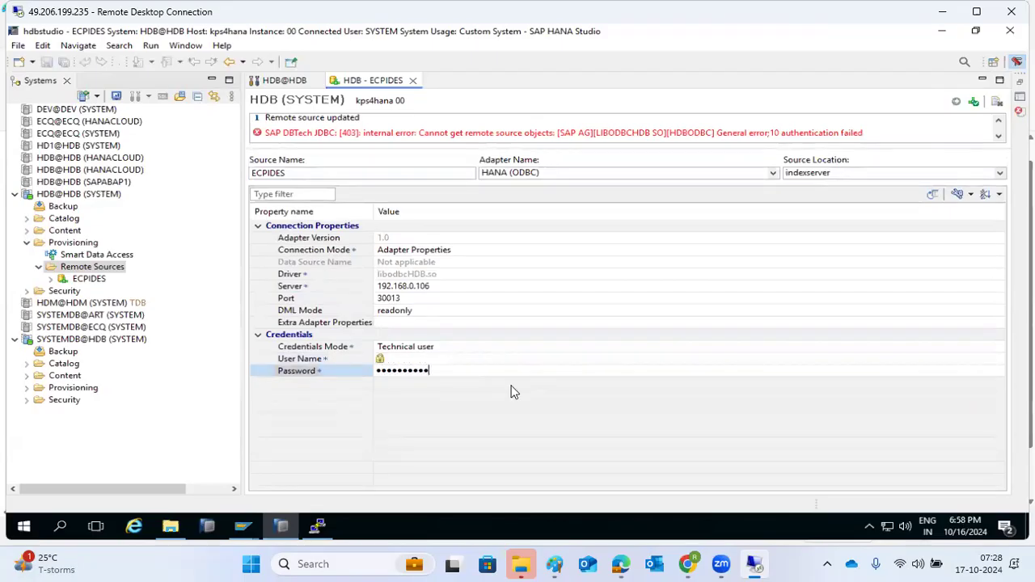
key(Return)
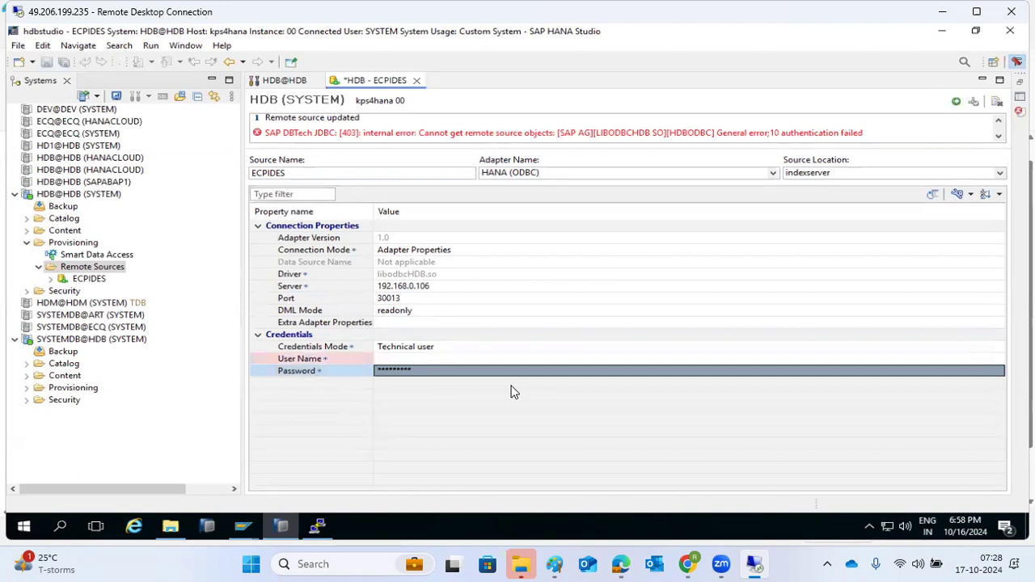
click(958, 103)
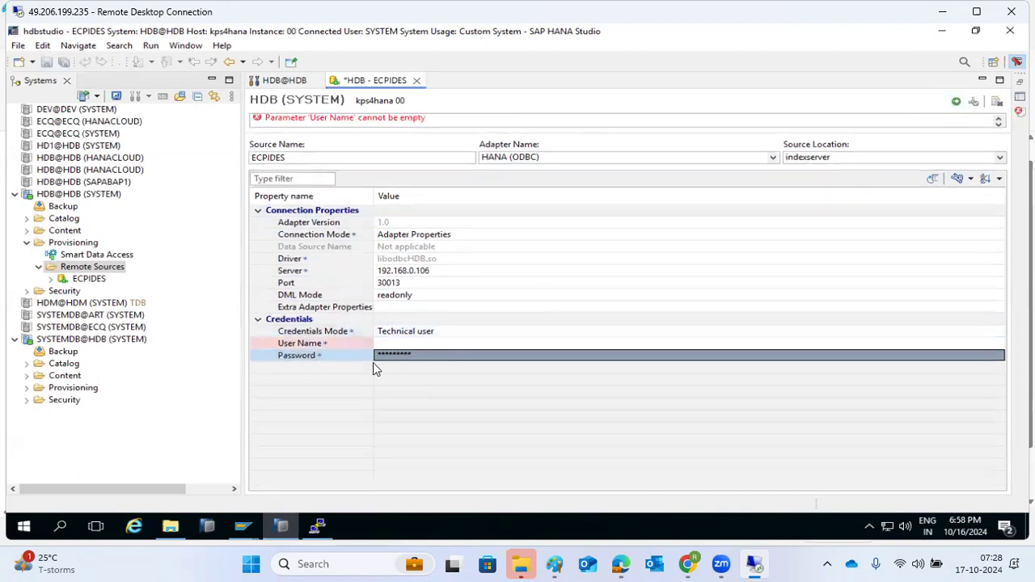
Set the User Name to SYSTEM and save, establishing the remote connection
click(394, 342)
text(SYSTEM)
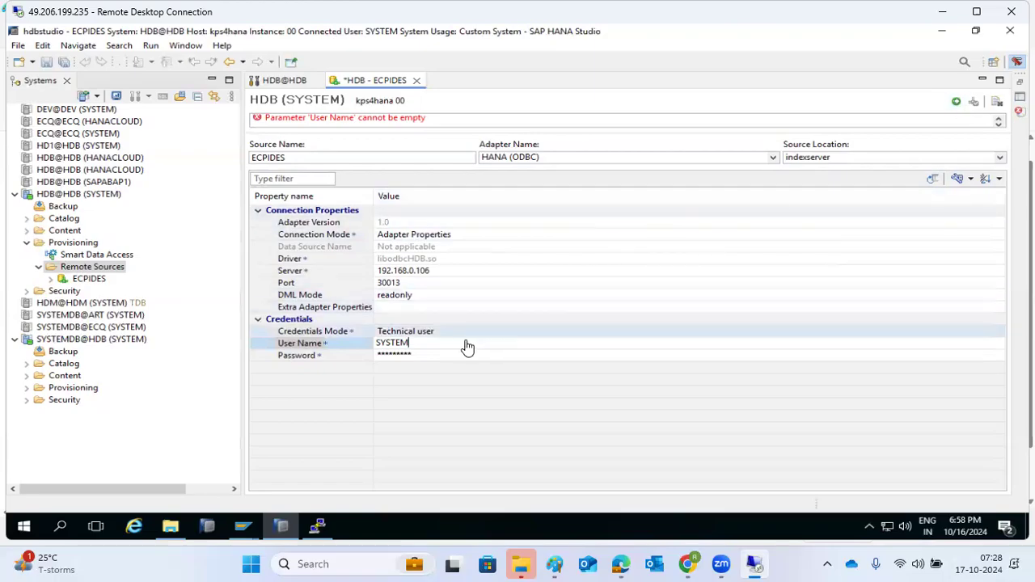
key(Return)
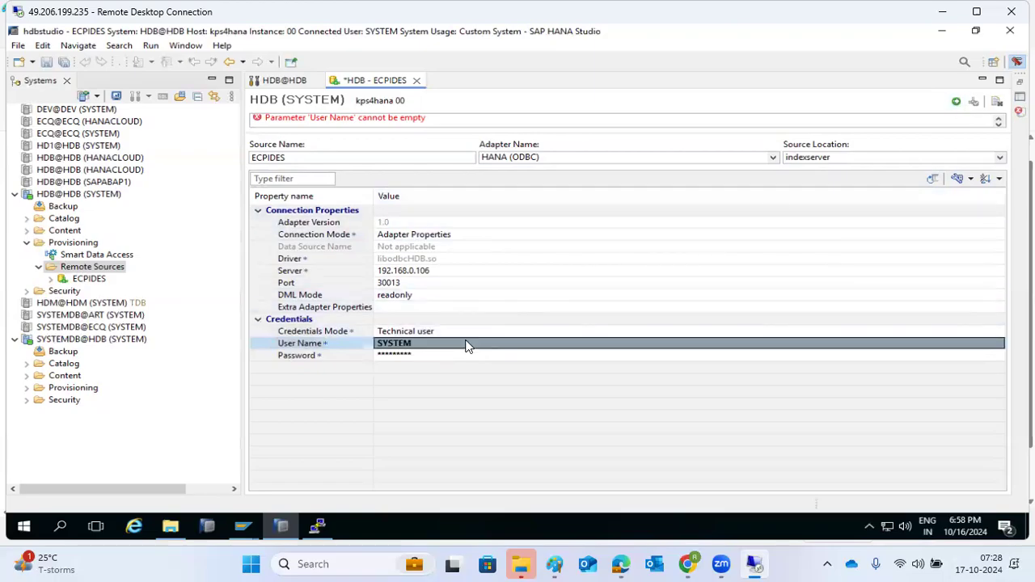
click(956, 103)
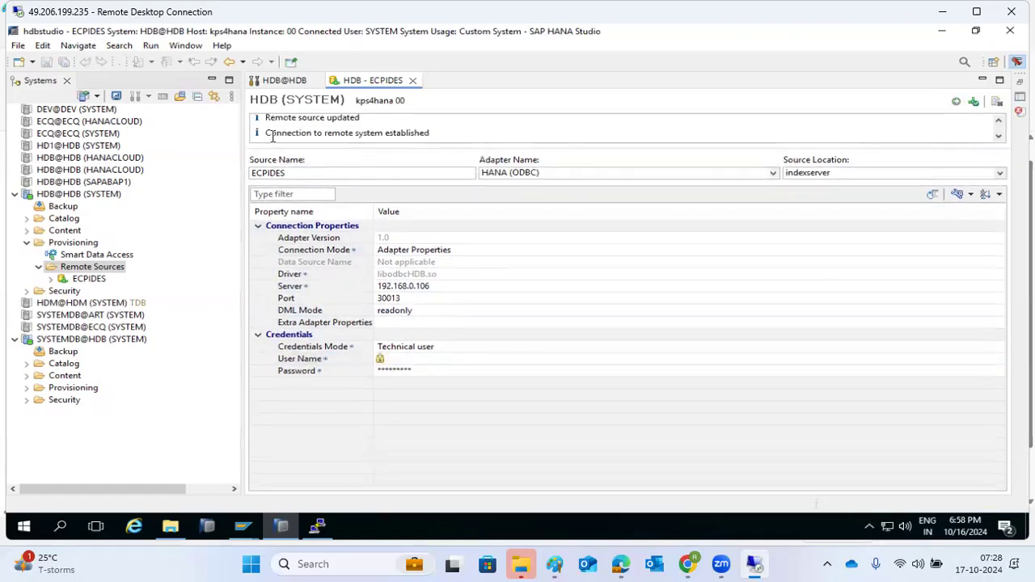
Review the ECPIDES updated and connection established messages, leaving the adapter unchanged
drag(271, 134, 439, 134)
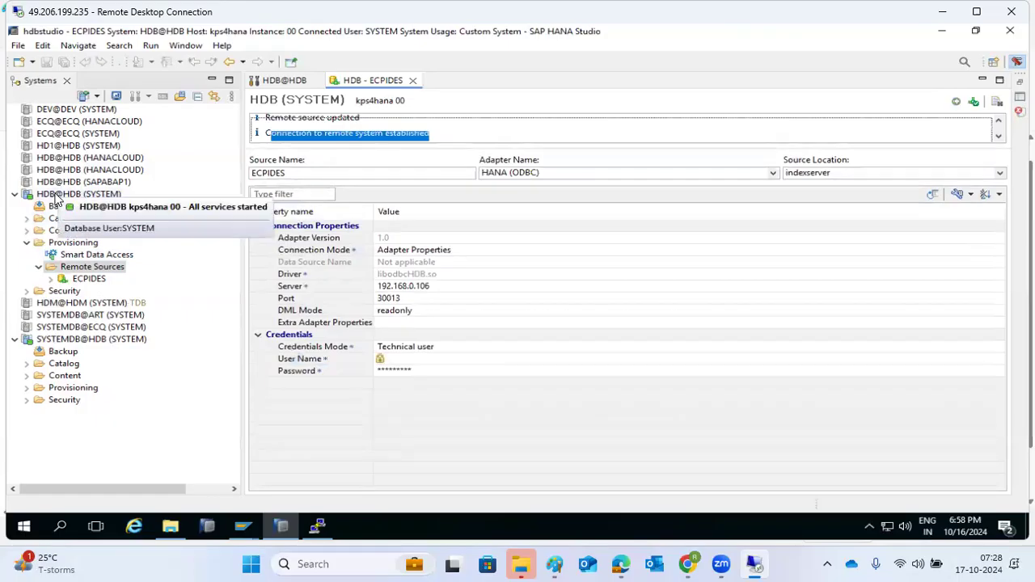
drag(254, 173, 287, 175)
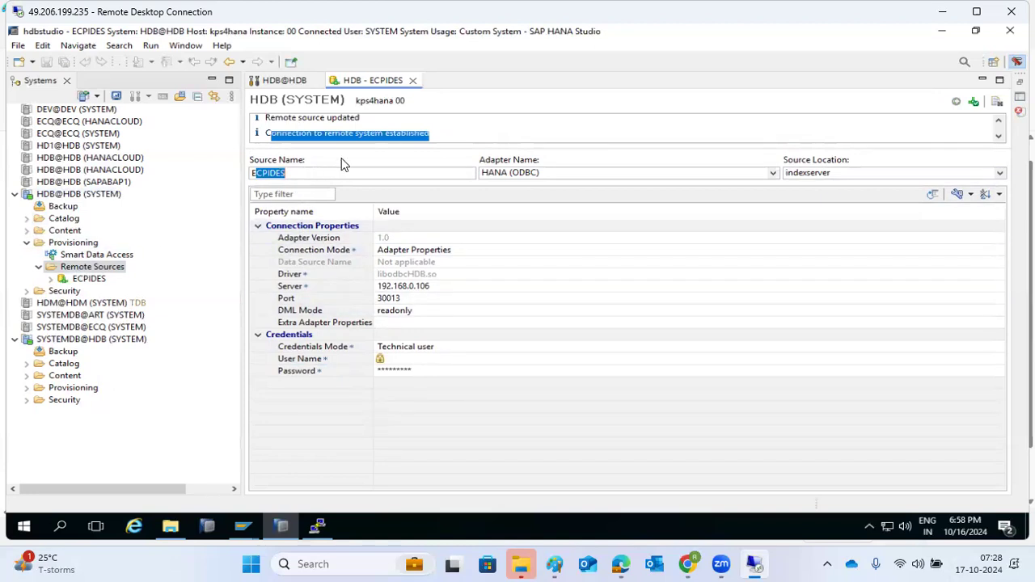
drag(292, 118, 375, 138)
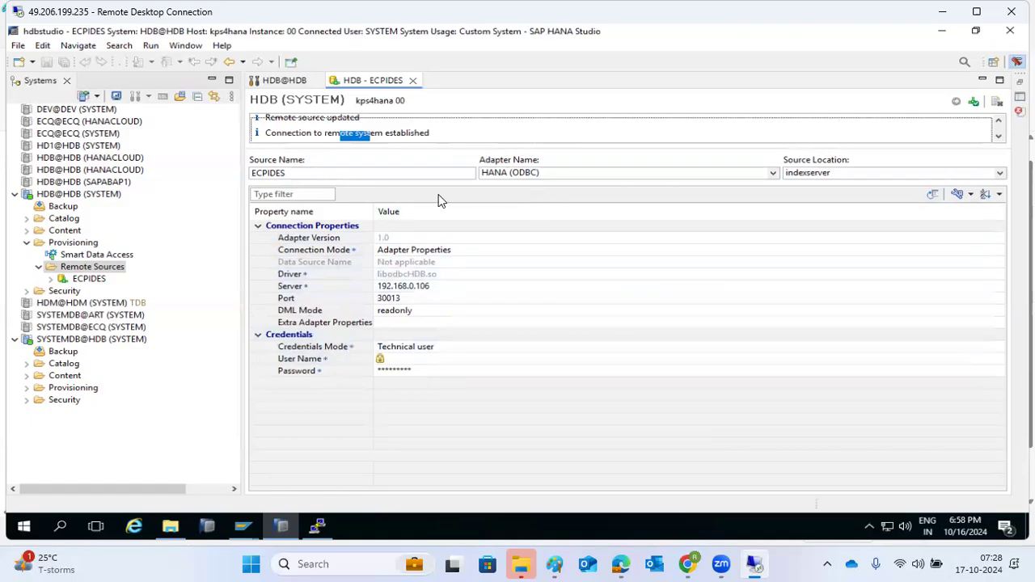
click(773, 172)
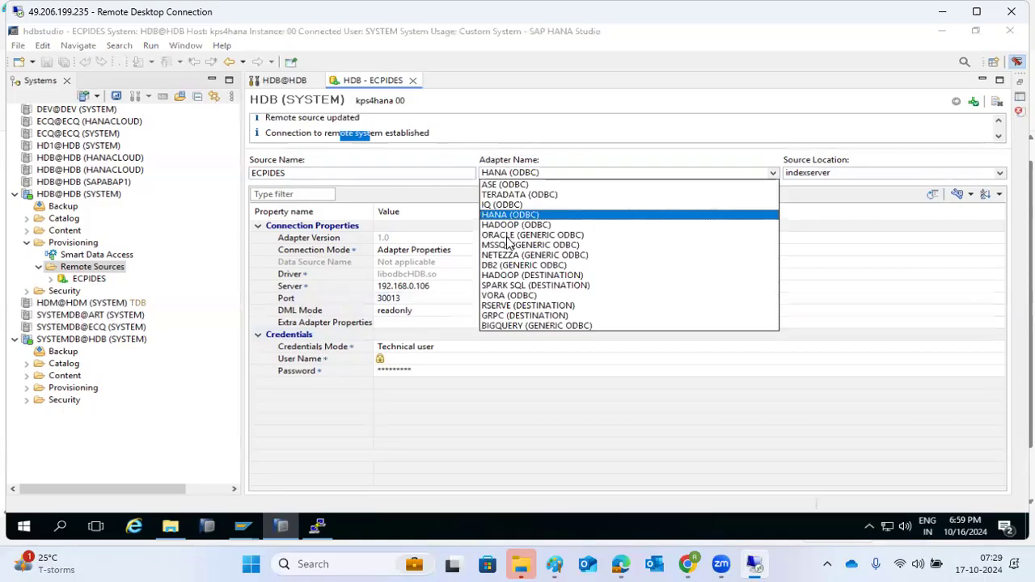
click(444, 469)
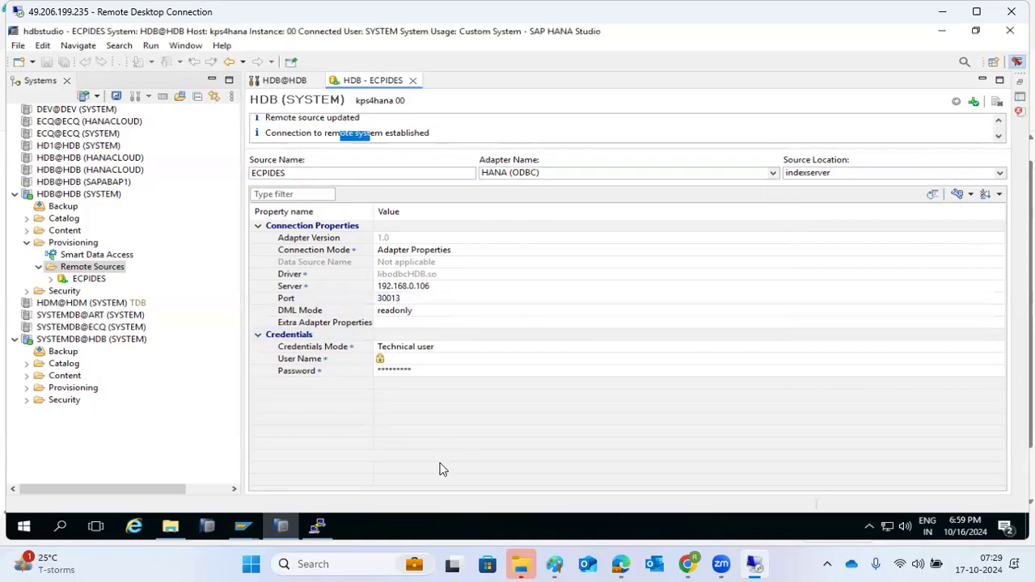
Expand ECPIDES and <NULL> in the Systems view and browse its schemas from _SYS_ADVISOR to SYSTEM
click(51, 279)
click(63, 292)
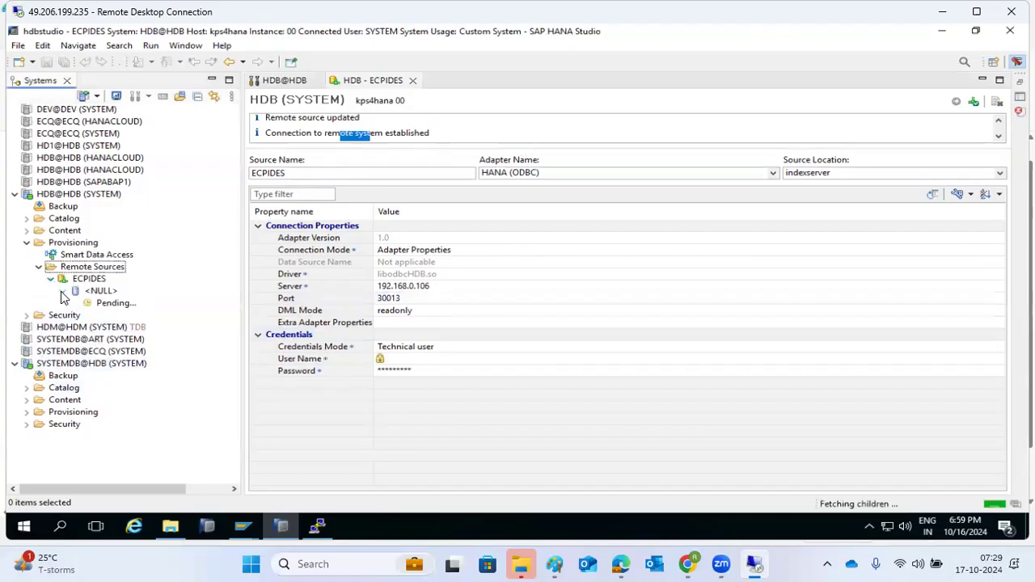
scroll(142, 389, down, 4)
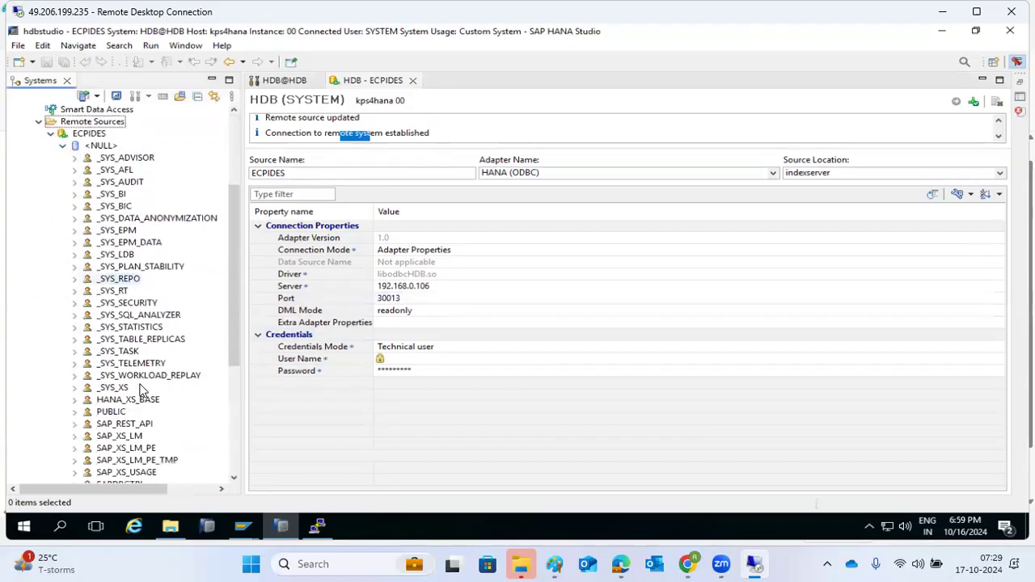
scroll(142, 390, up, 4)
click(51, 279)
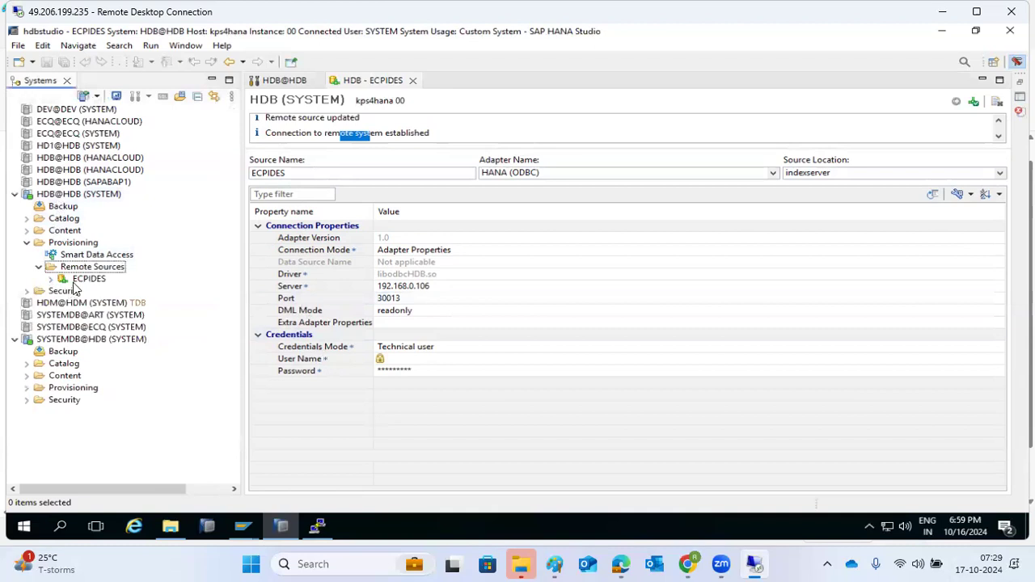
click(51, 279)
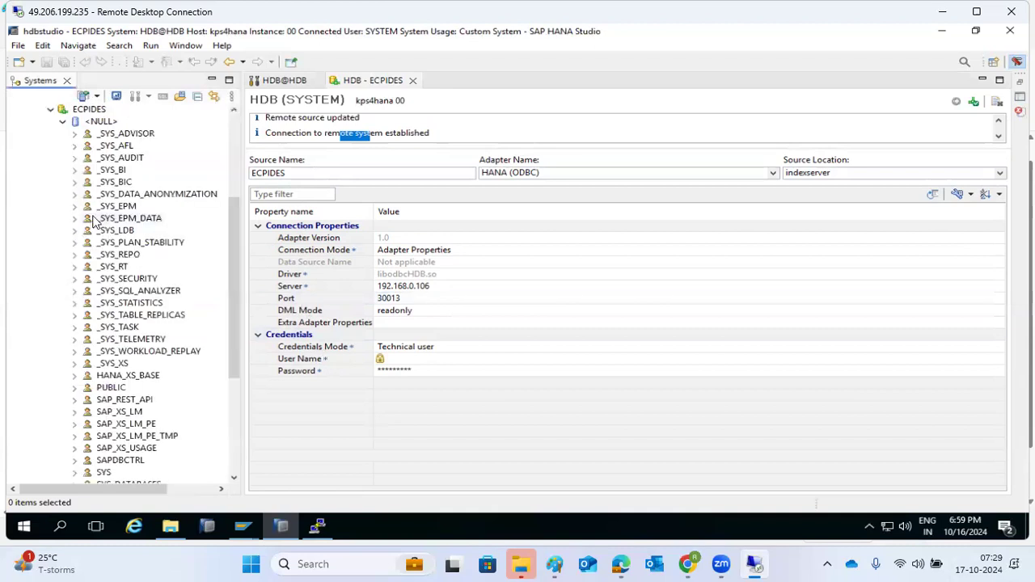
scroll(95, 221, up, 3)
scroll(105, 338, down, 4)
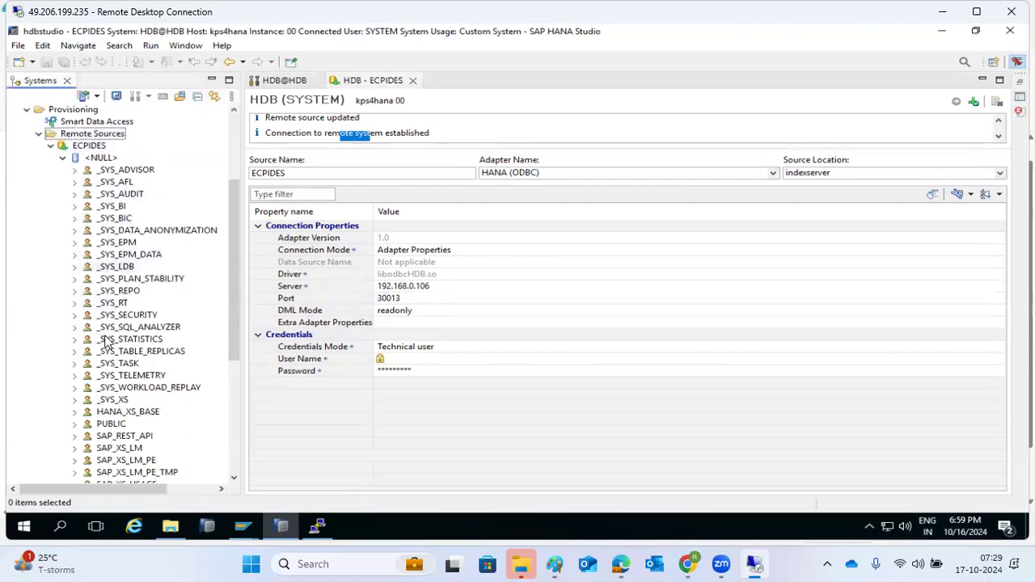
scroll(105, 340, down, 3)
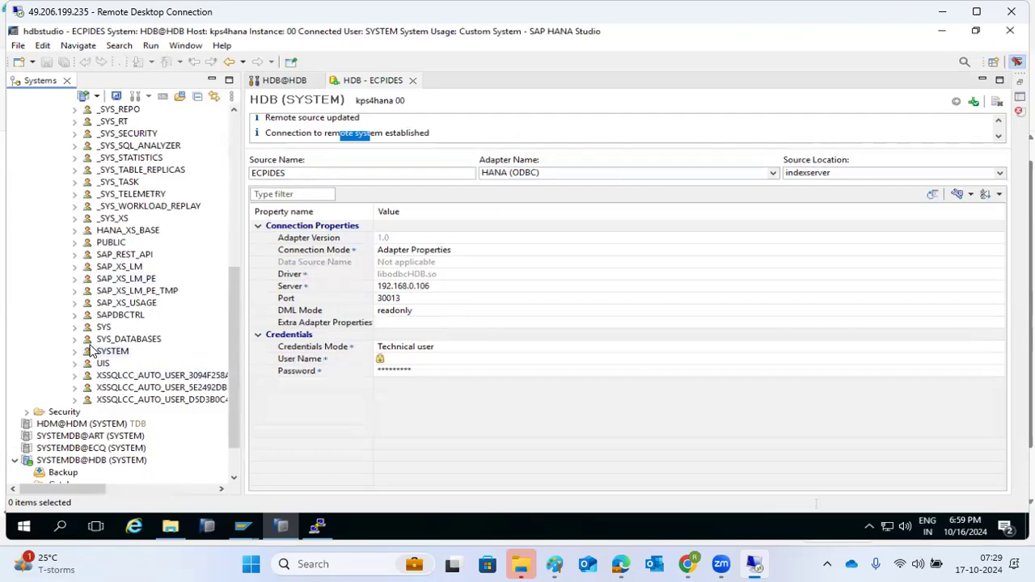
scroll(90, 346, up, 3)
scroll(90, 346, up, 2)
scroll(90, 346, up, 4)
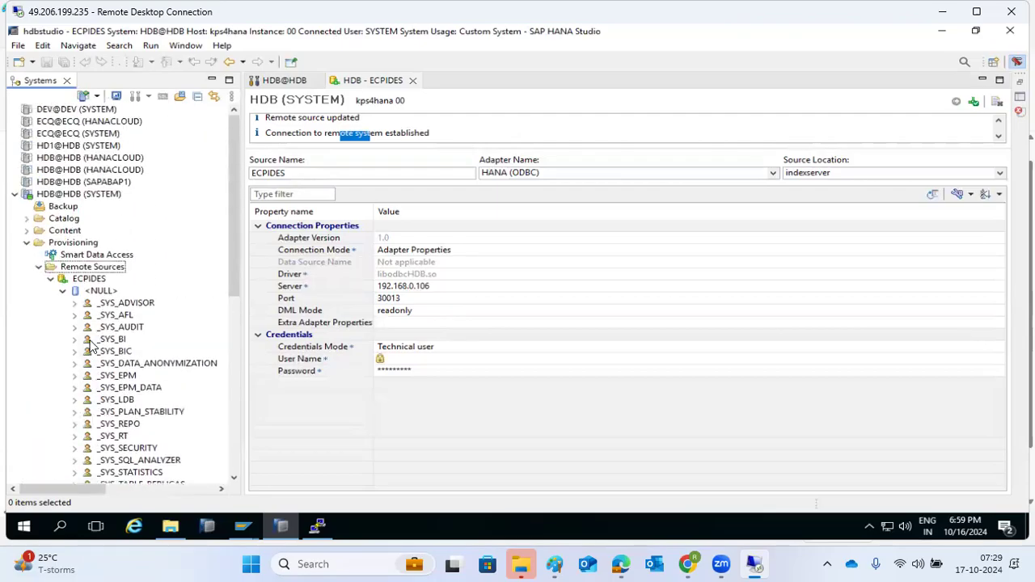
Enter user name SAPABAP1 and its password for ECPIDES and save; authentication fails
click(401, 359)
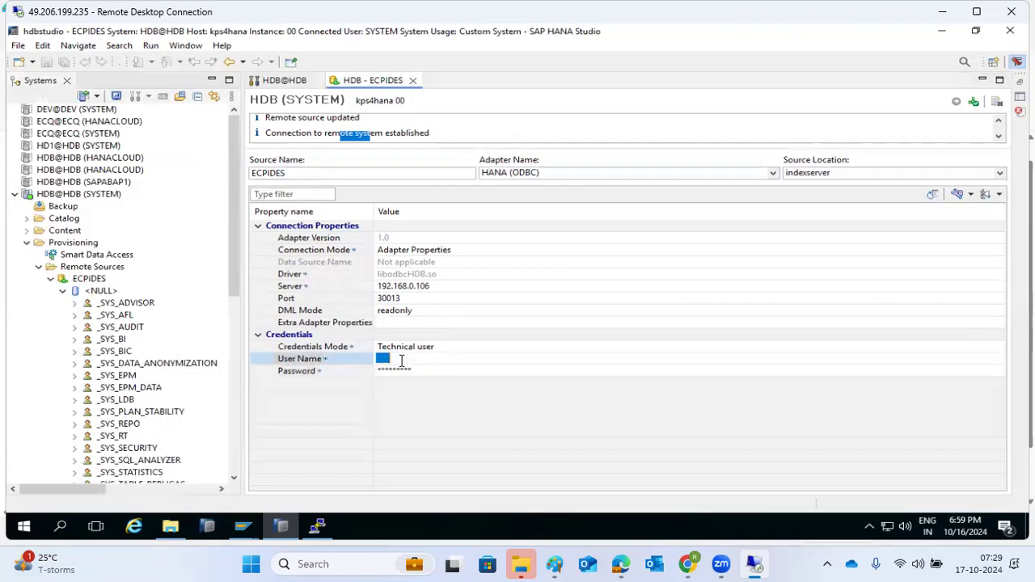
text(SAPABAP1)
key(Tab)
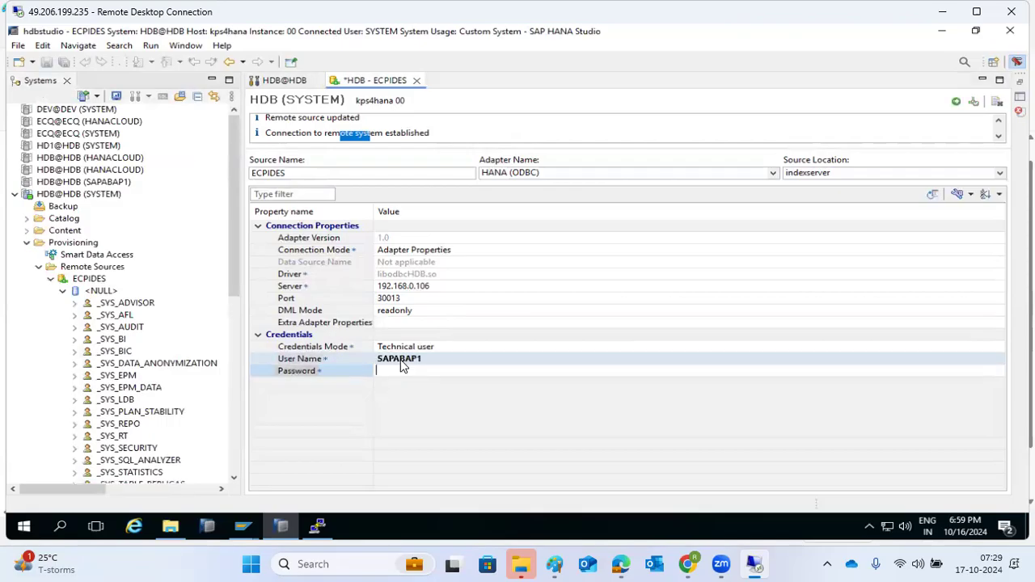
text(**********)
key(Return)
click(956, 103)
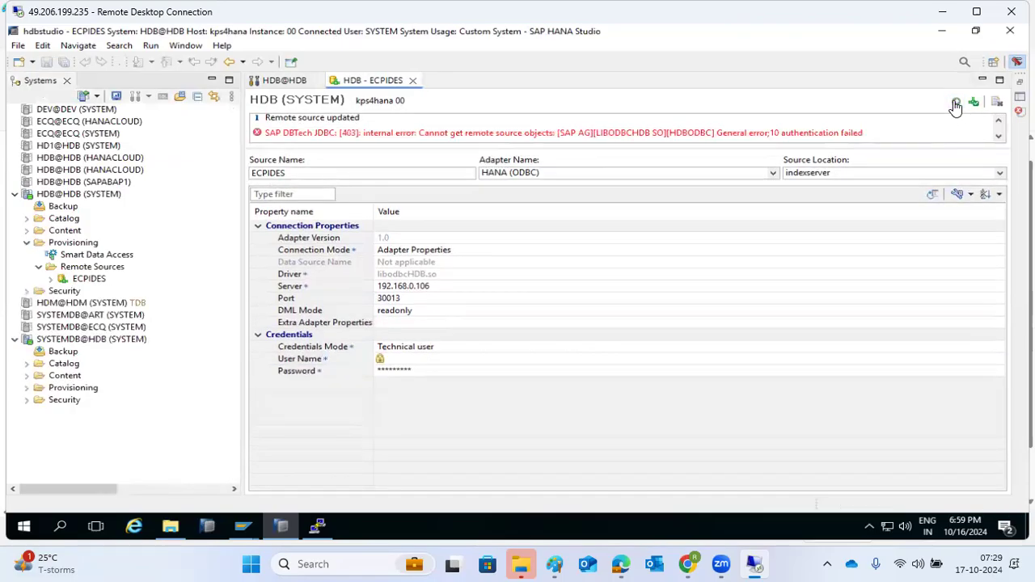
Retype the ECPIDES password and save to test the connection again
click(419, 372)
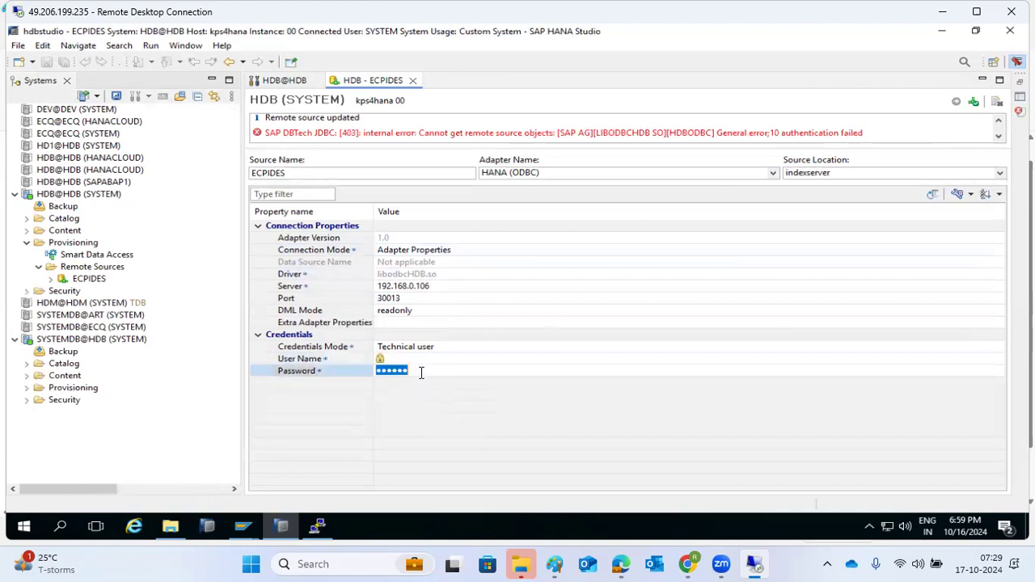
key(BackSpace)
text(**********)
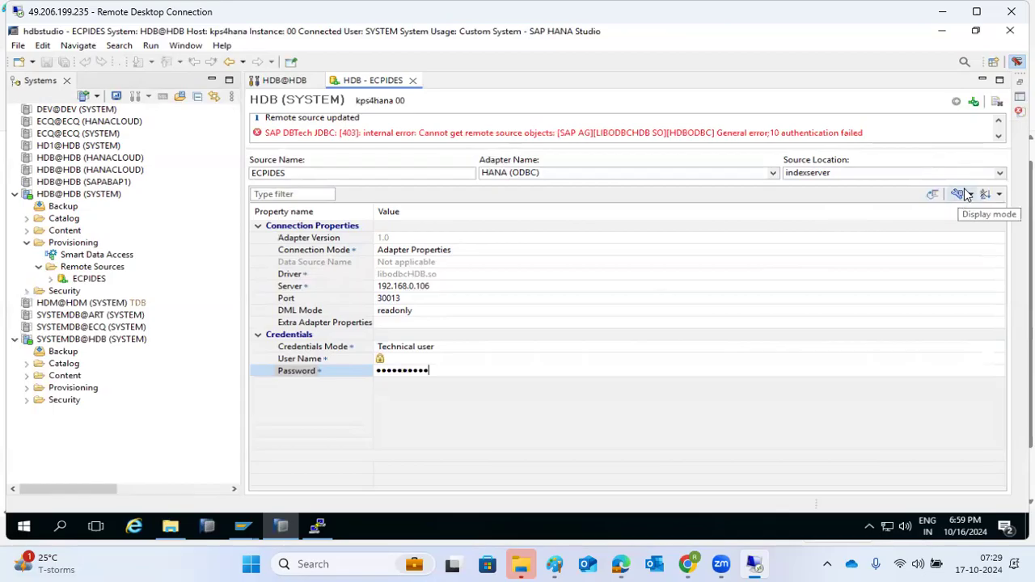
click(974, 103)
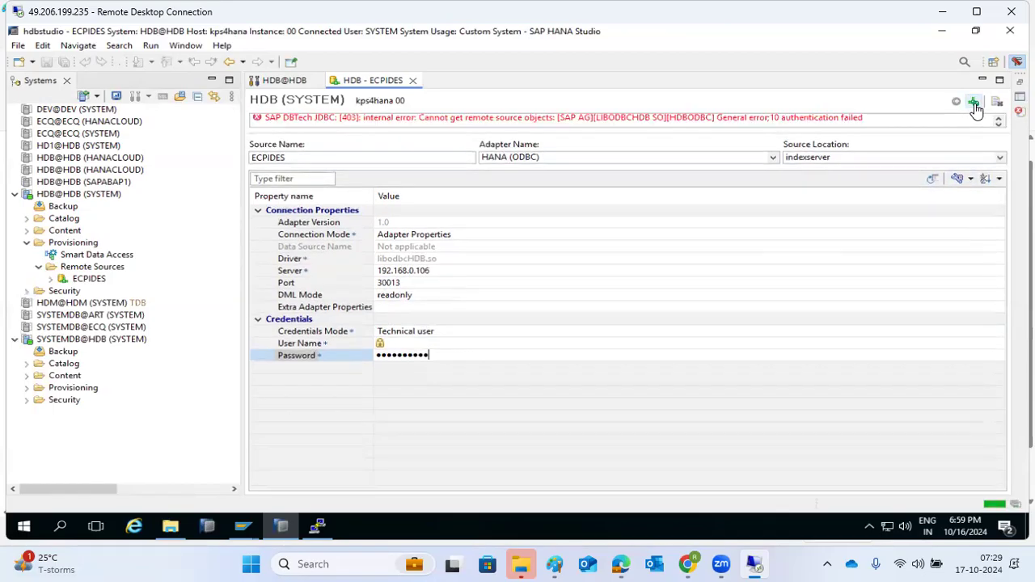
Select the middle digits of the Port value
click(398, 282)
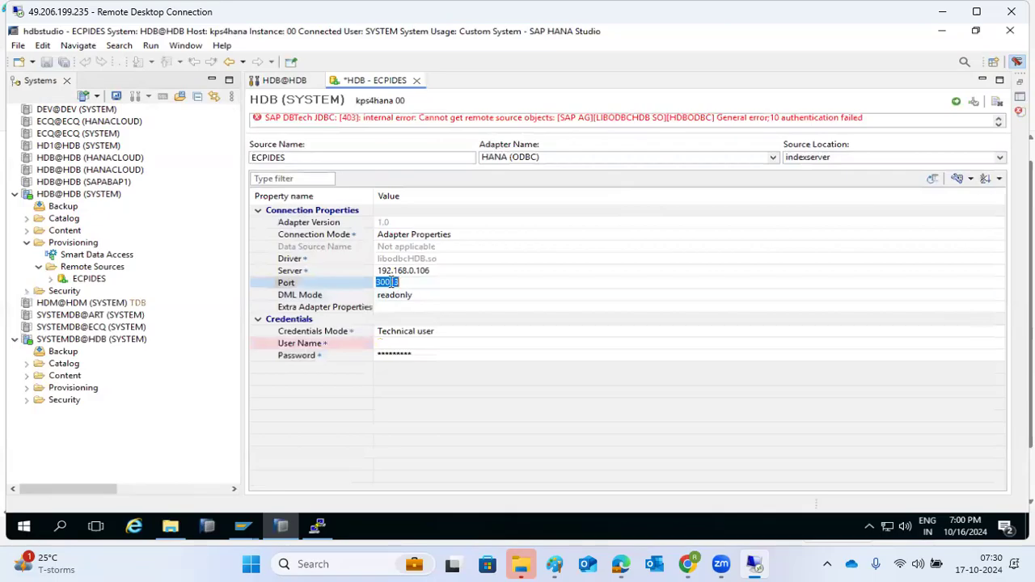
click(385, 281)
drag(380, 282, 390, 286)
Run HDB info in PuTTY to find indexserver ports 30003 and 30043, then return to Studio
click(394, 283)
double_click(387, 282)
click(325, 531)
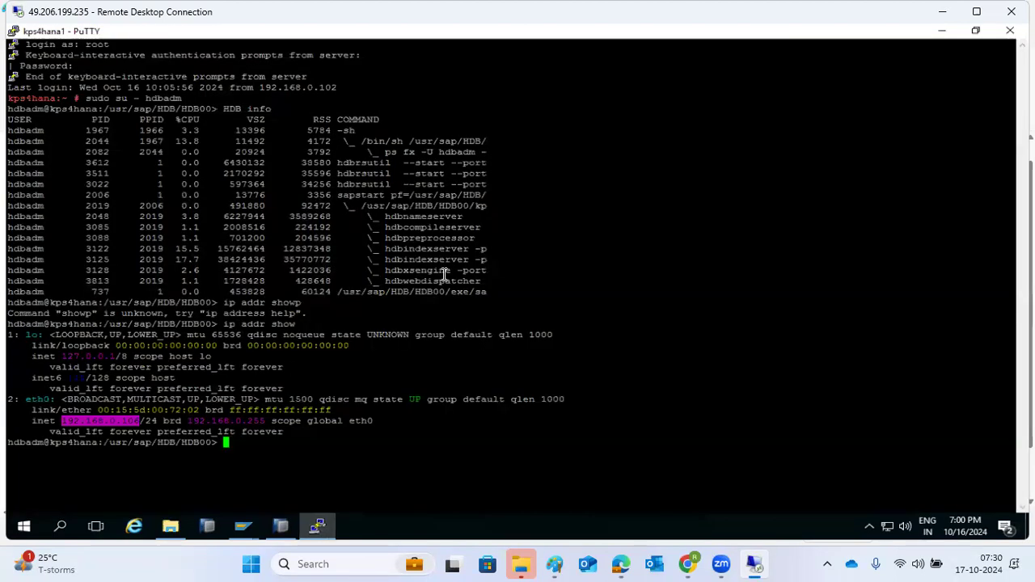
text(HDB innfo)
key(Return)
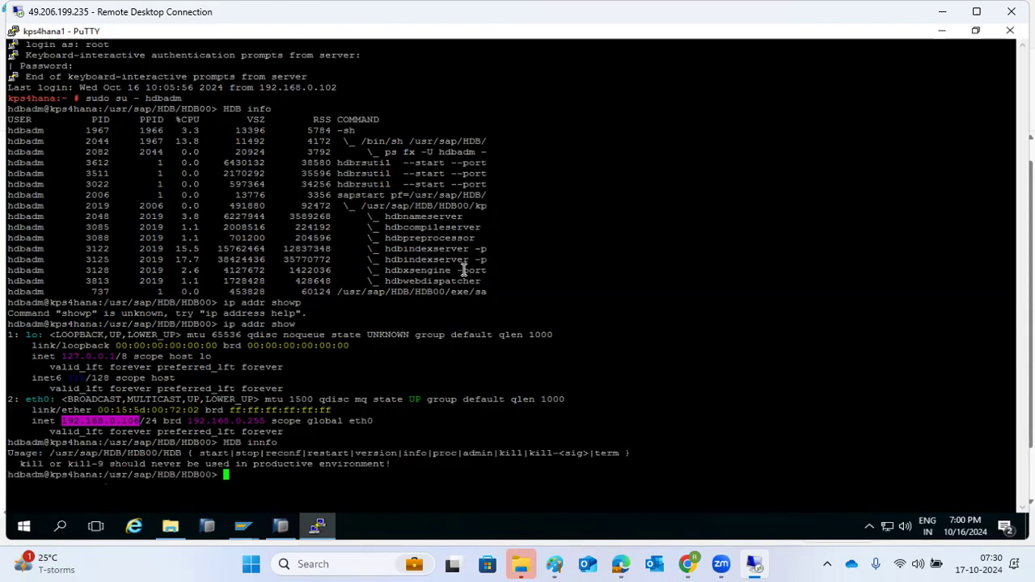
text(HDB info)
key(Return)
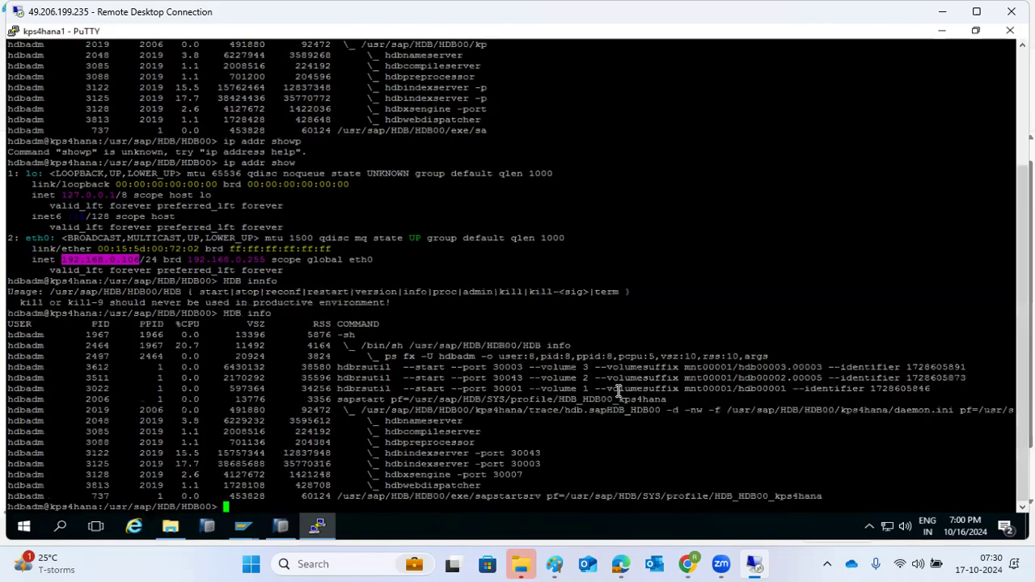
click(527, 455)
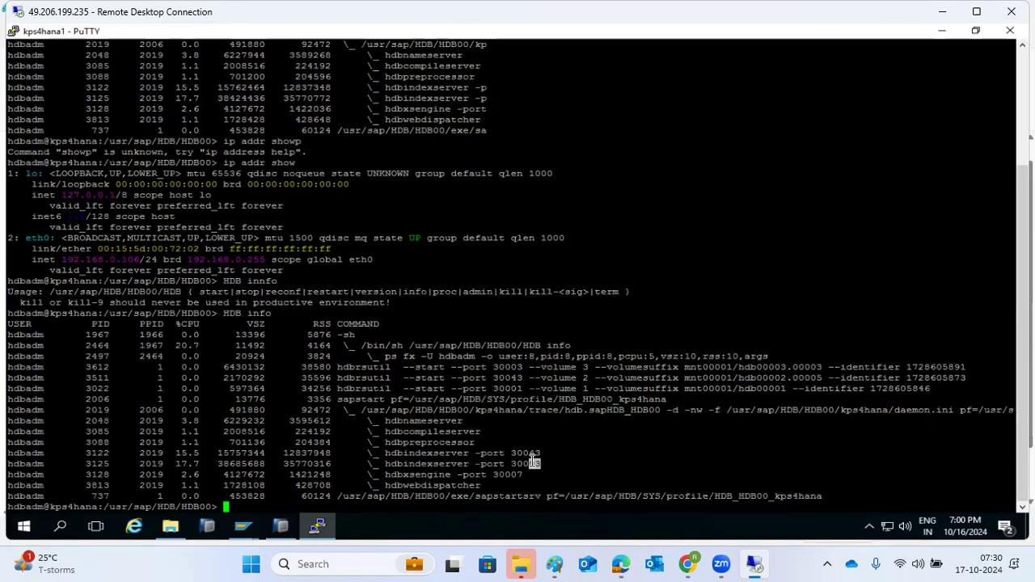
click(310, 533)
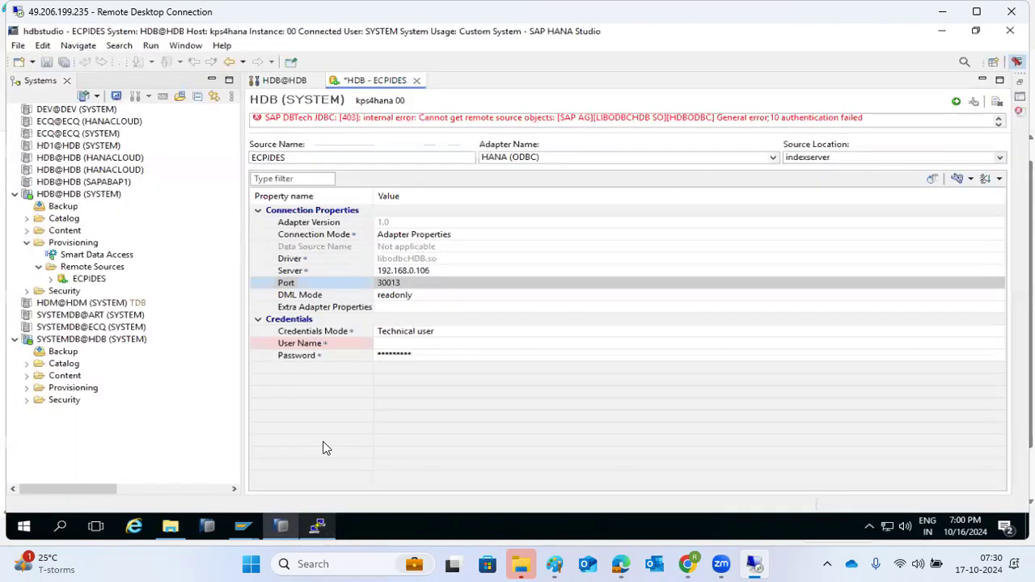
Check that ECPIDES uses Port 30013 and Server 192.168.0.106
click(409, 284)
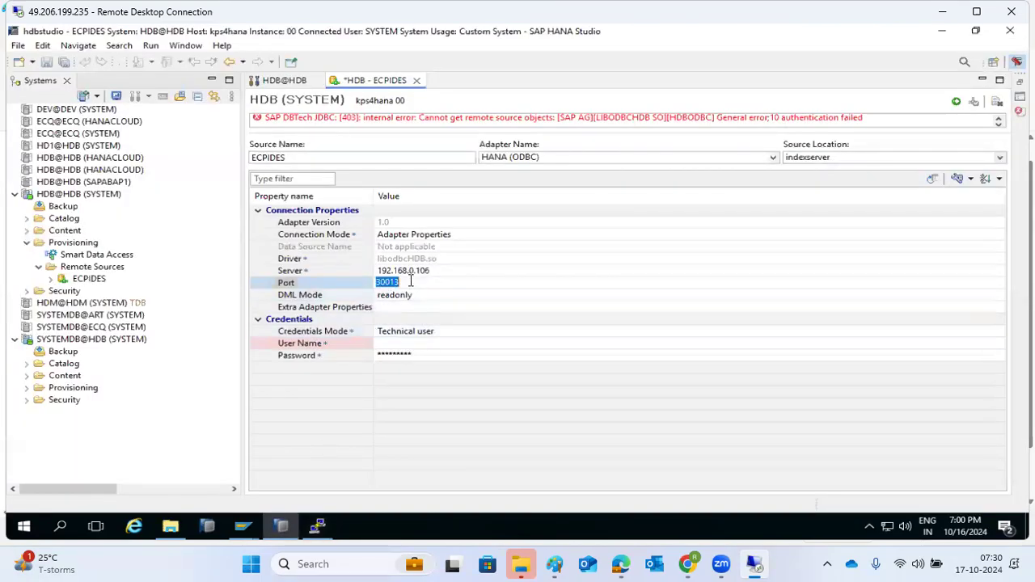
click(410, 281)
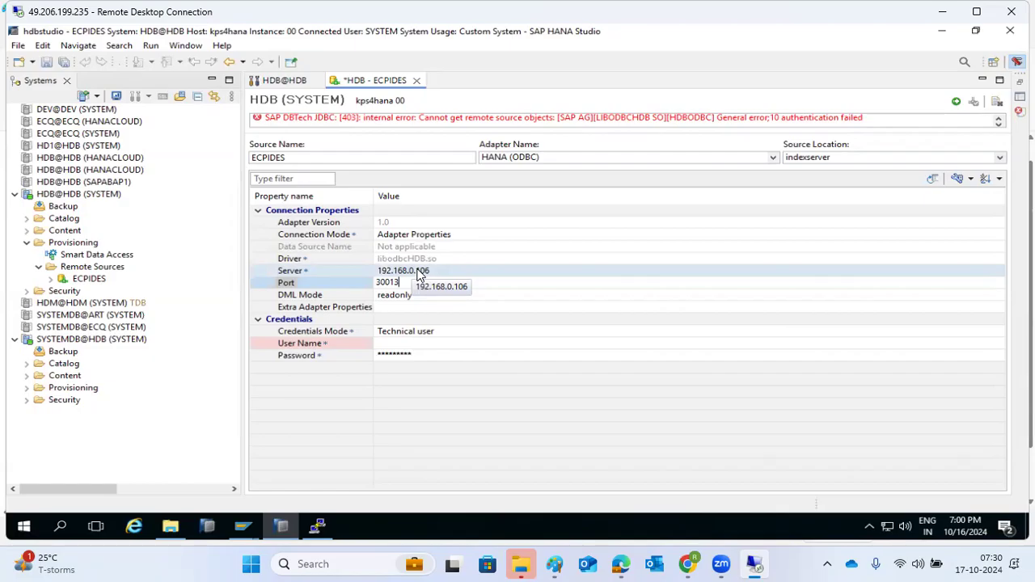
click(419, 271)
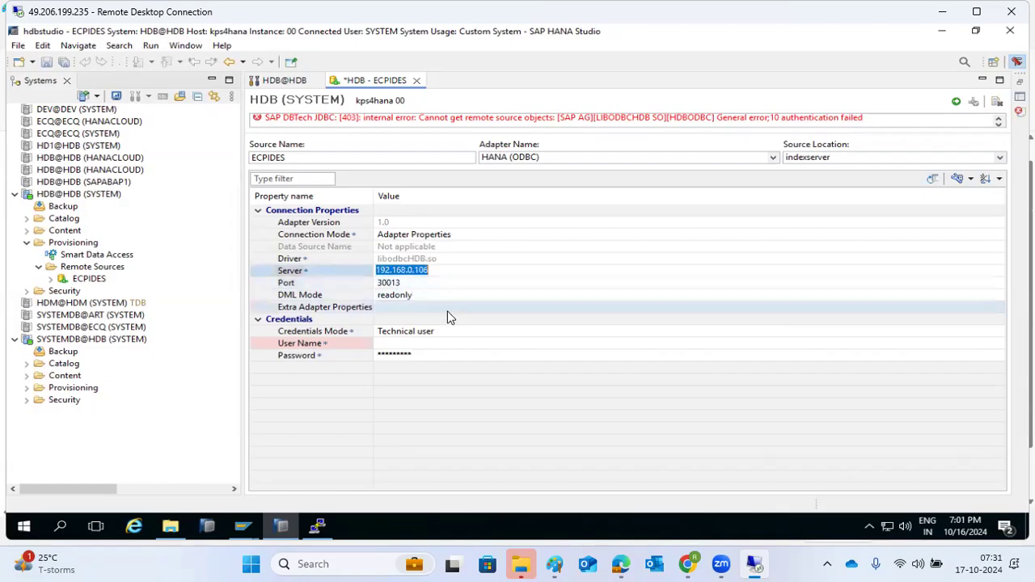
Set User Name to SYSTEM with its password and save the remote source
click(401, 342)
key(Tab)
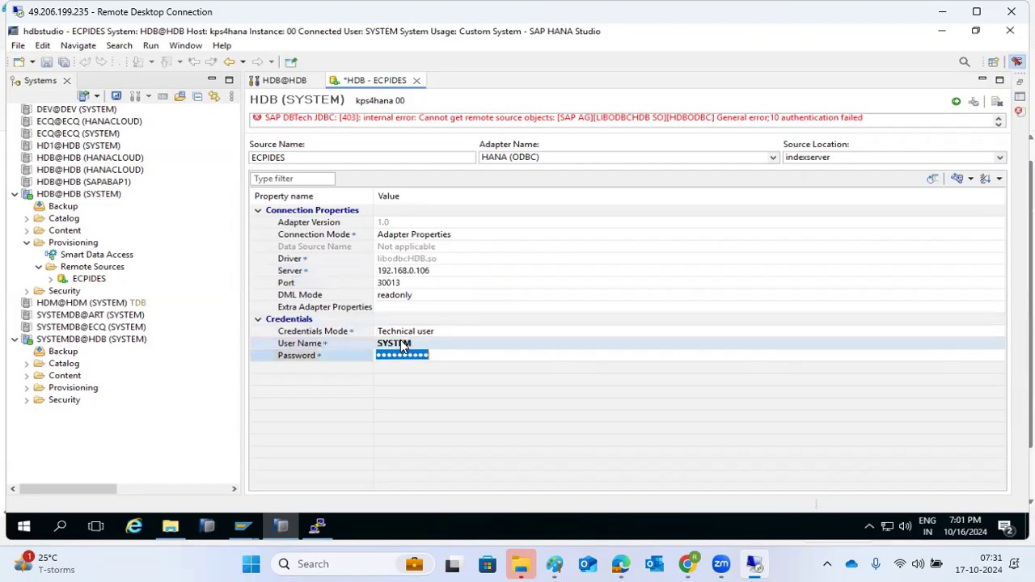
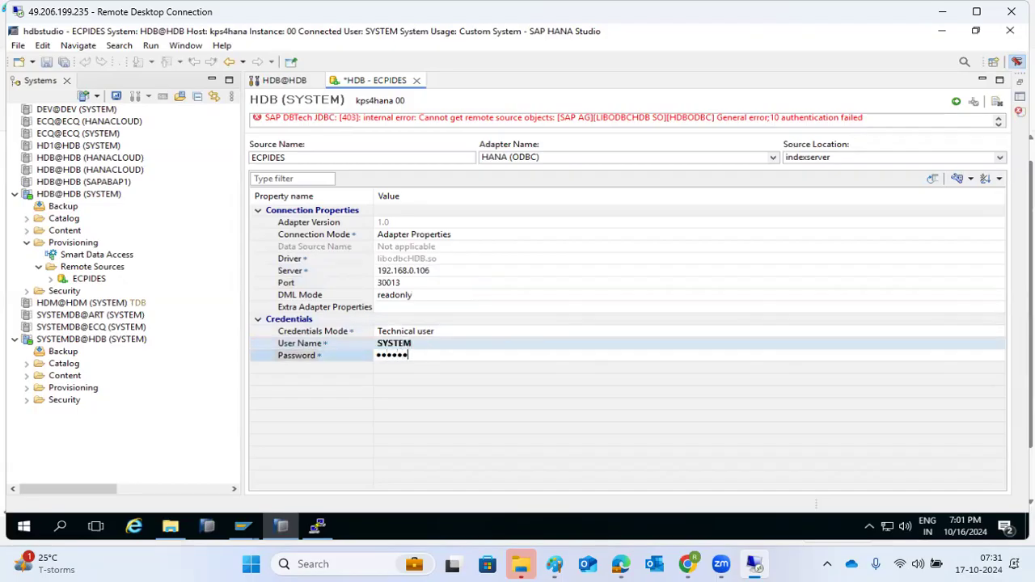
key(Return)
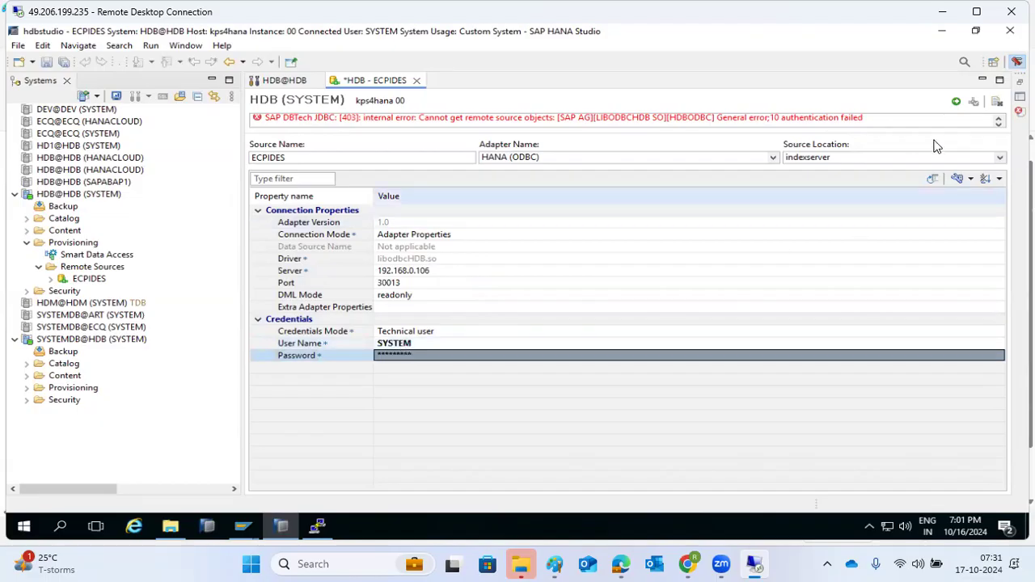
click(956, 103)
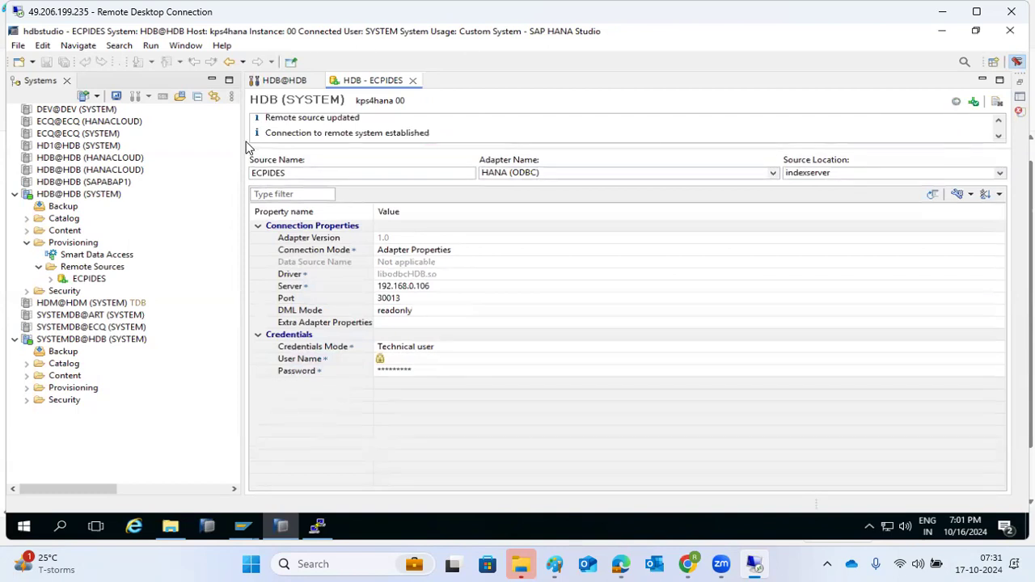
Expand ECPIDES > <NULL> > SYS and scroll down to select the CDS_ENTITIES table
click(50, 279)
click(62, 290)
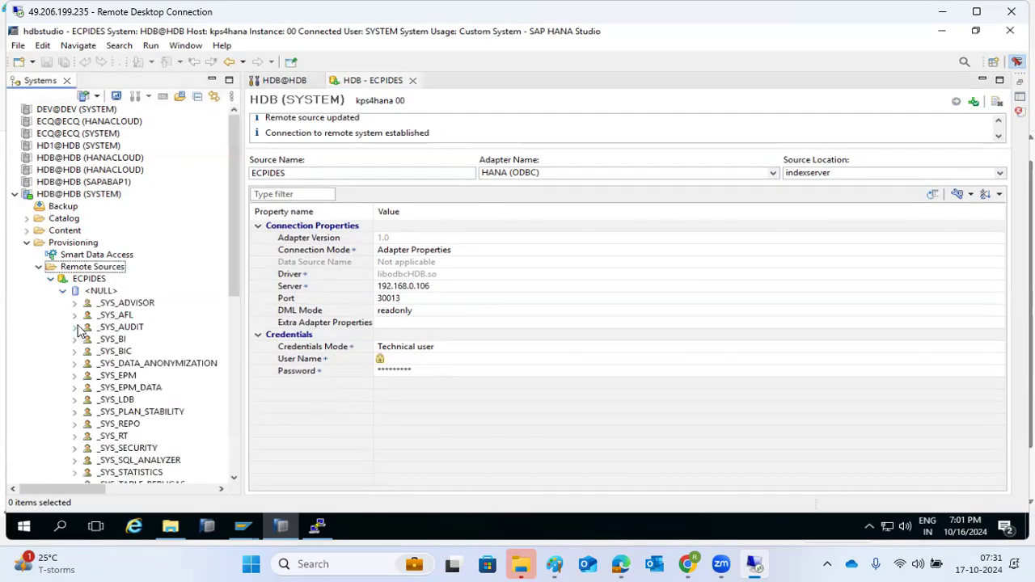
scroll(81, 332, down, 1)
scroll(87, 393, down, 2)
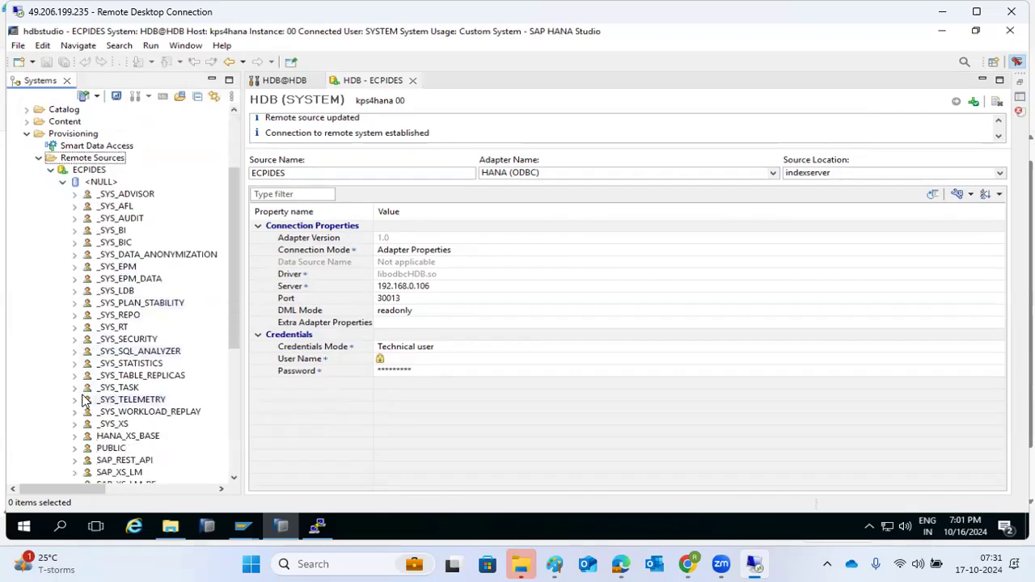
scroll(86, 399, down, 2)
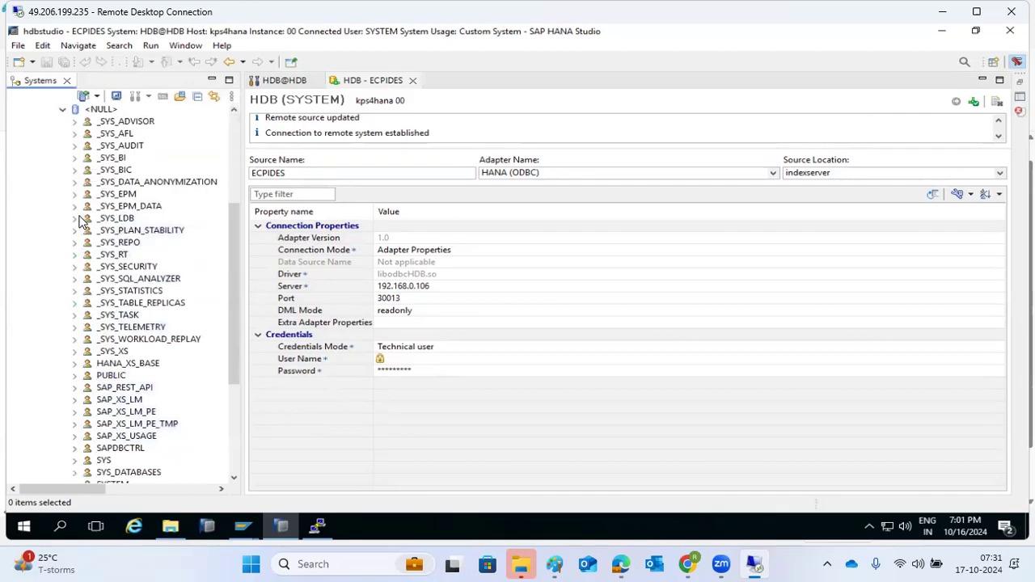
scroll(101, 398, down, 5)
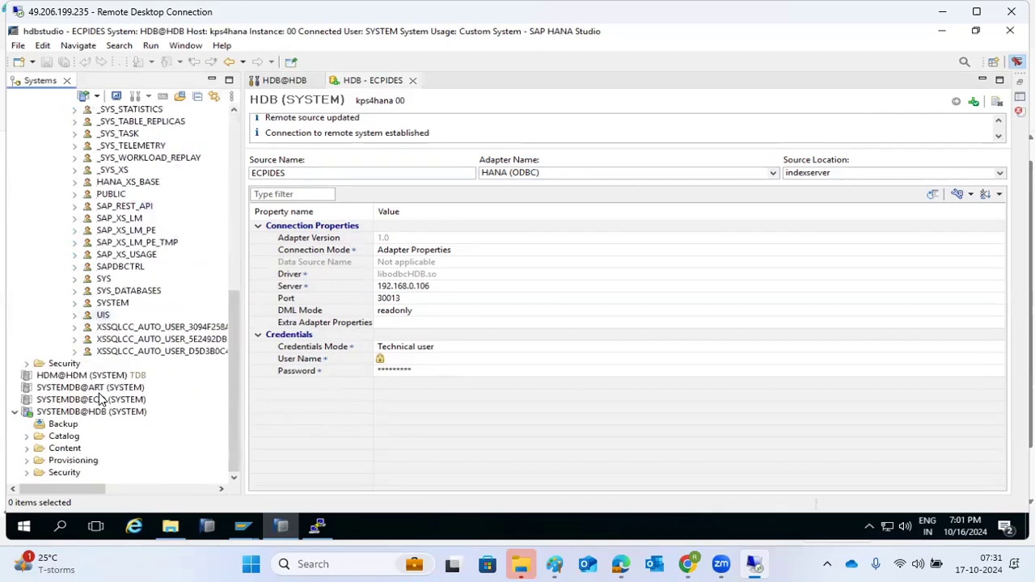
click(74, 280)
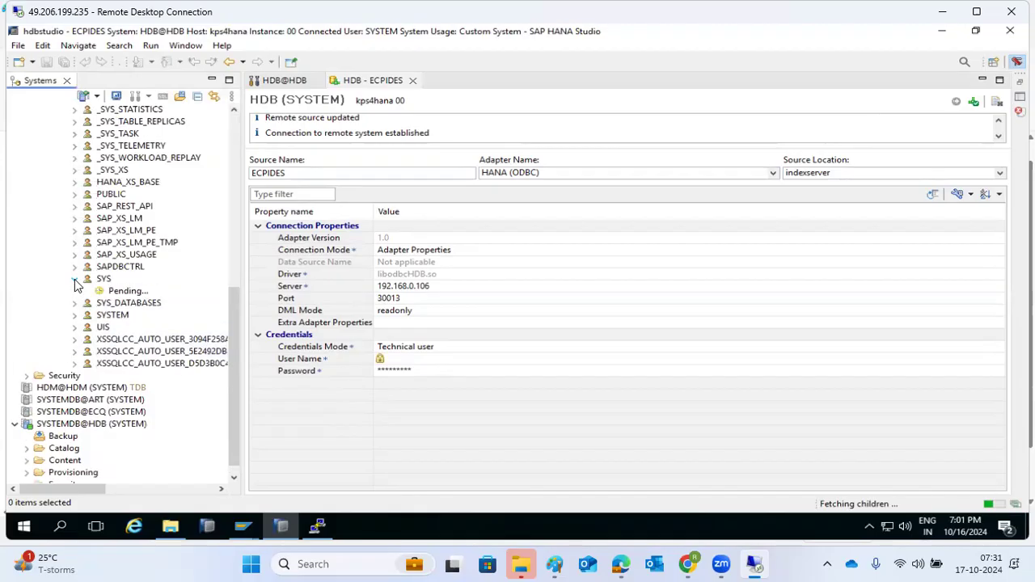
scroll(142, 403, down, 1)
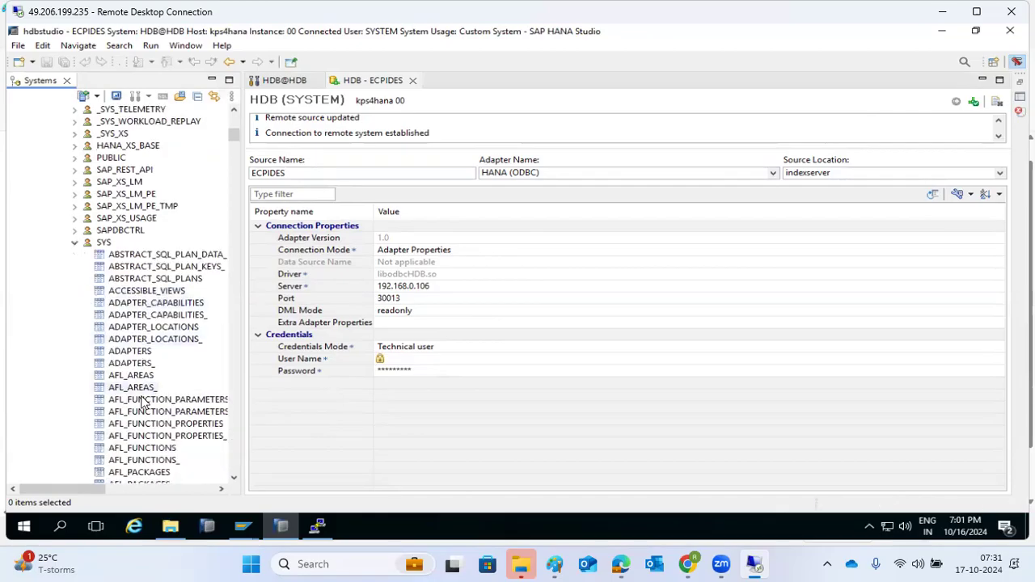
scroll(142, 403, down, 20)
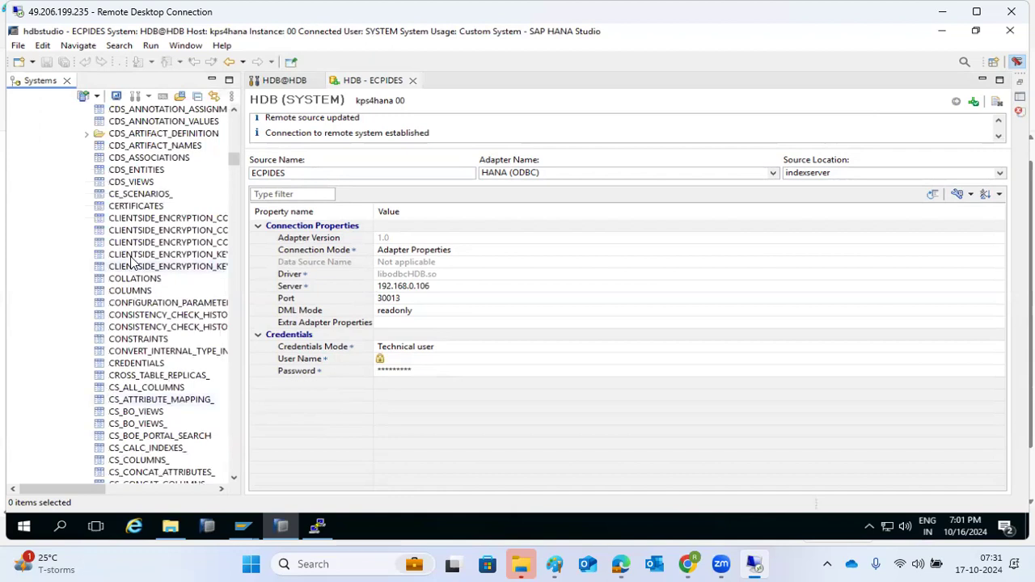
click(126, 171)
Add remote CDS_ENTITIES as virtual table ECPIDES_CDS_ENTITIES in schema SYSTEM
right_click(125, 174)
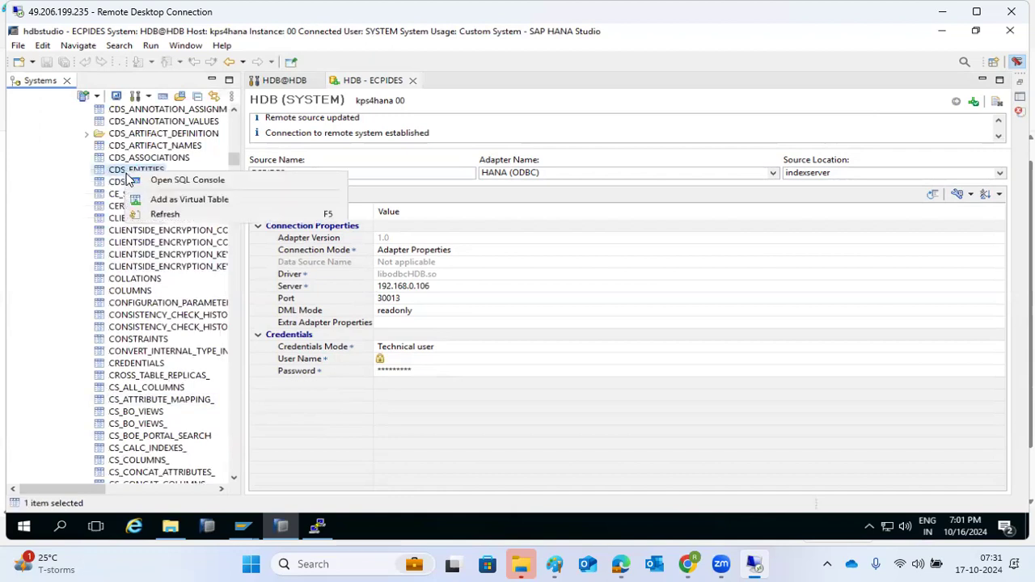
click(158, 202)
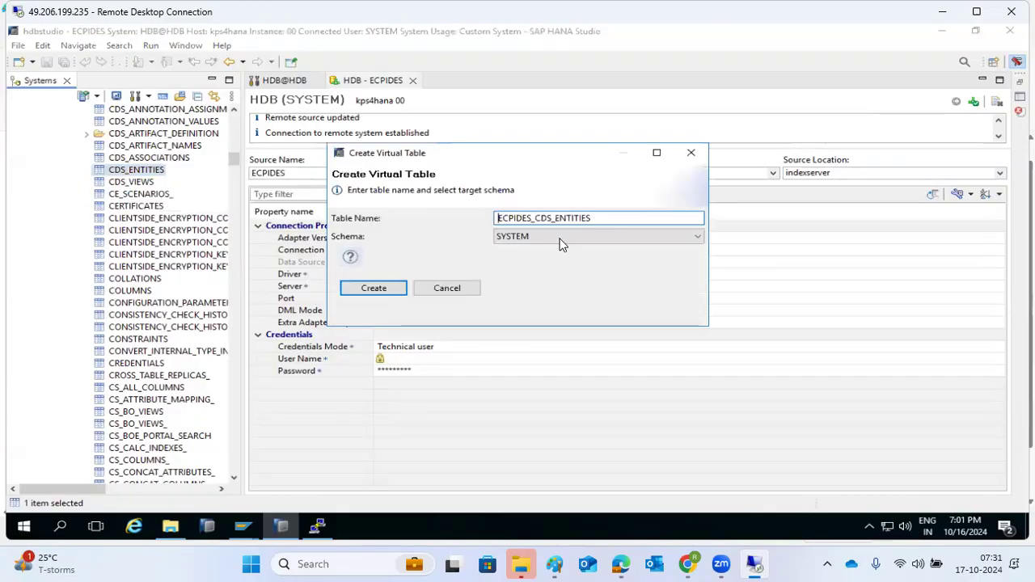
click(388, 291)
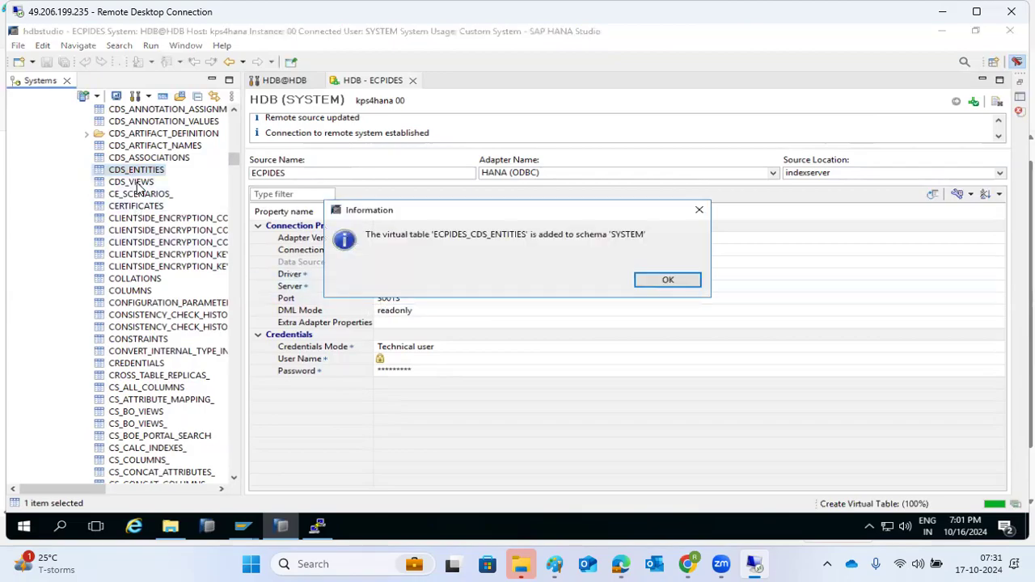
click(677, 280)
Add remote CDS_VIEWS as virtual table ECPIDES_CDS_VIEWS in schema SYSTEM
right_click(132, 180)
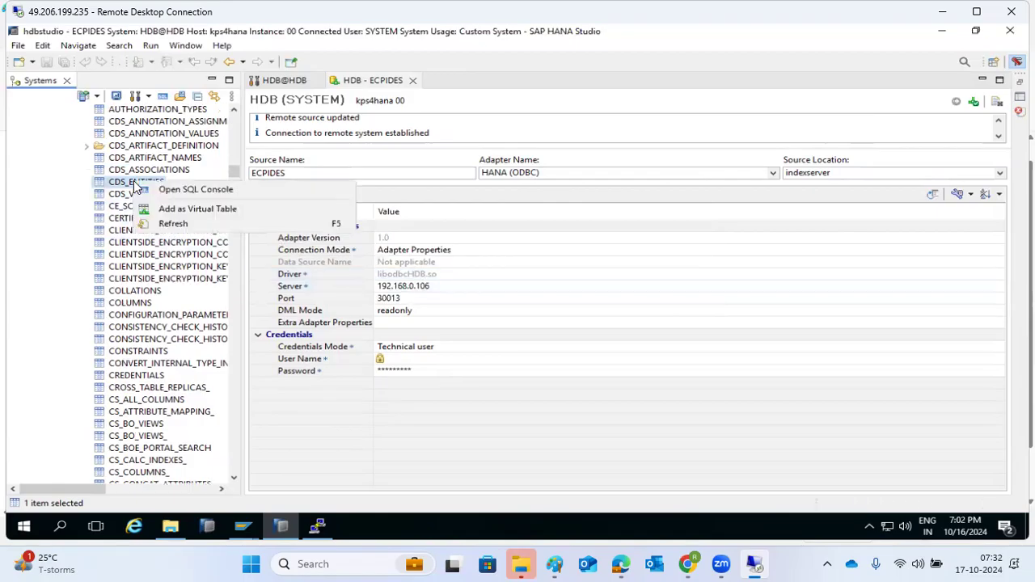
click(117, 195)
right_click(118, 198)
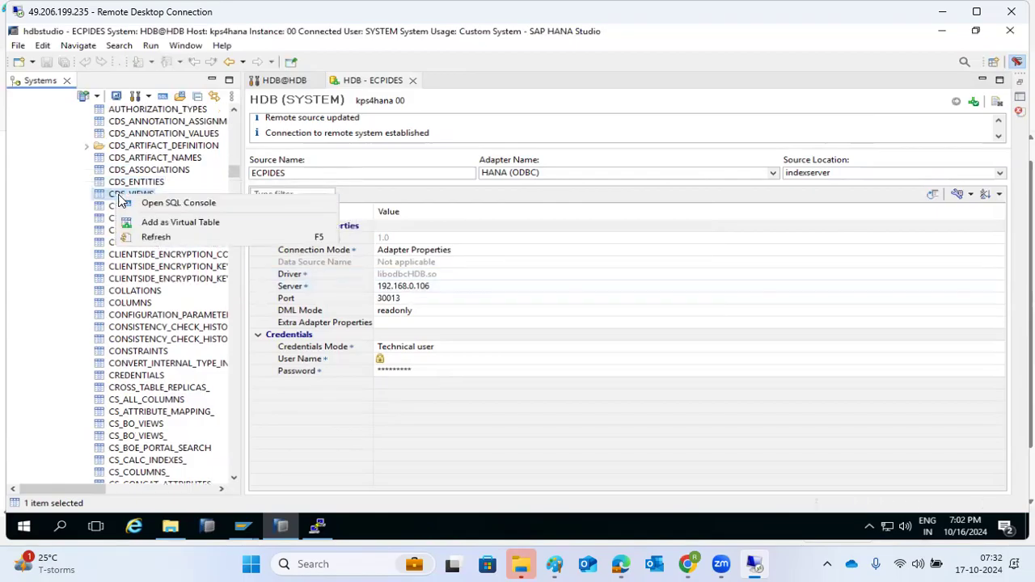
click(150, 219)
click(394, 289)
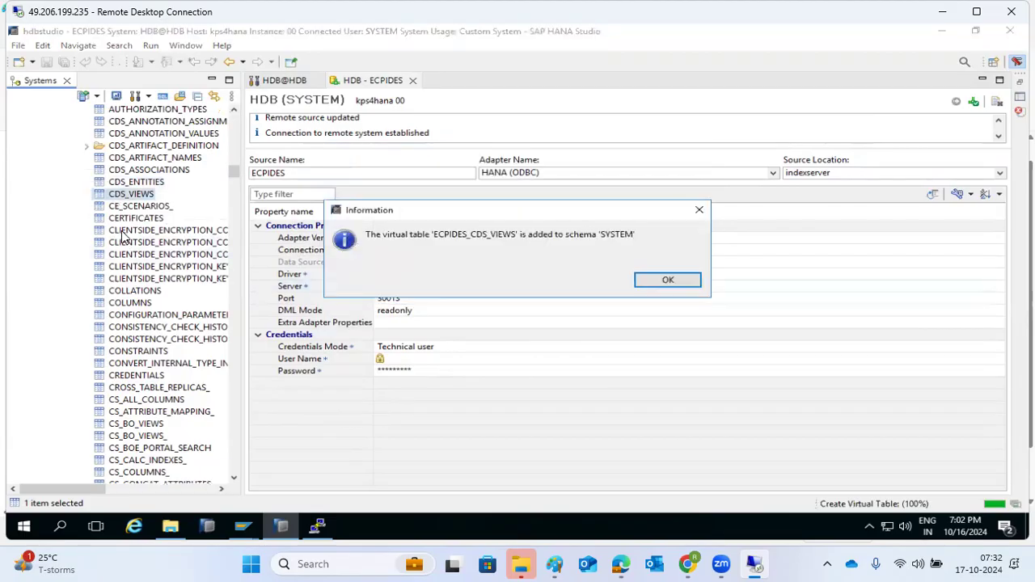
click(668, 280)
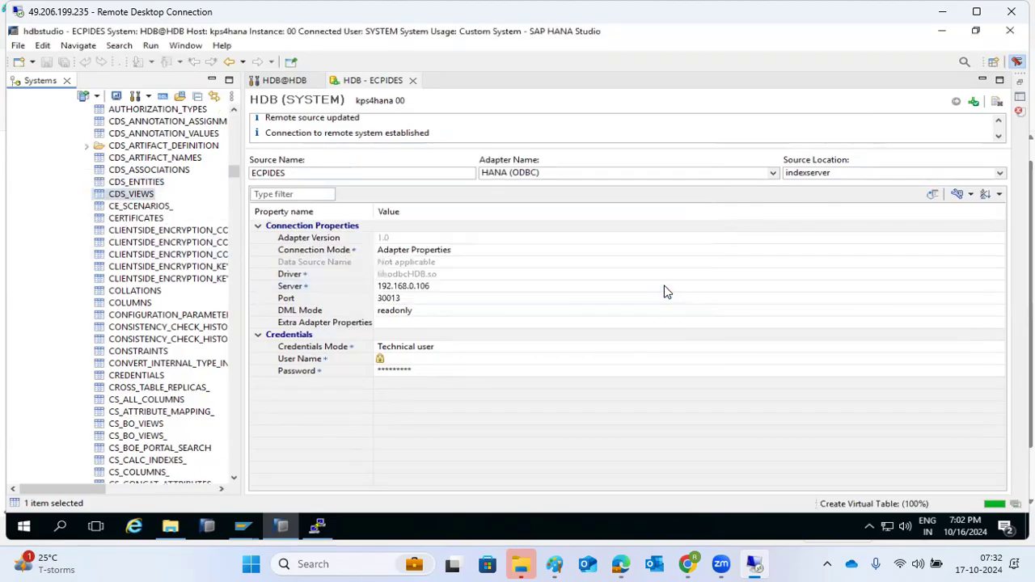
Collapse SYS and open the Smart Data Access monitor on its Connection Monitoring tab
scroll(117, 235, up, 20)
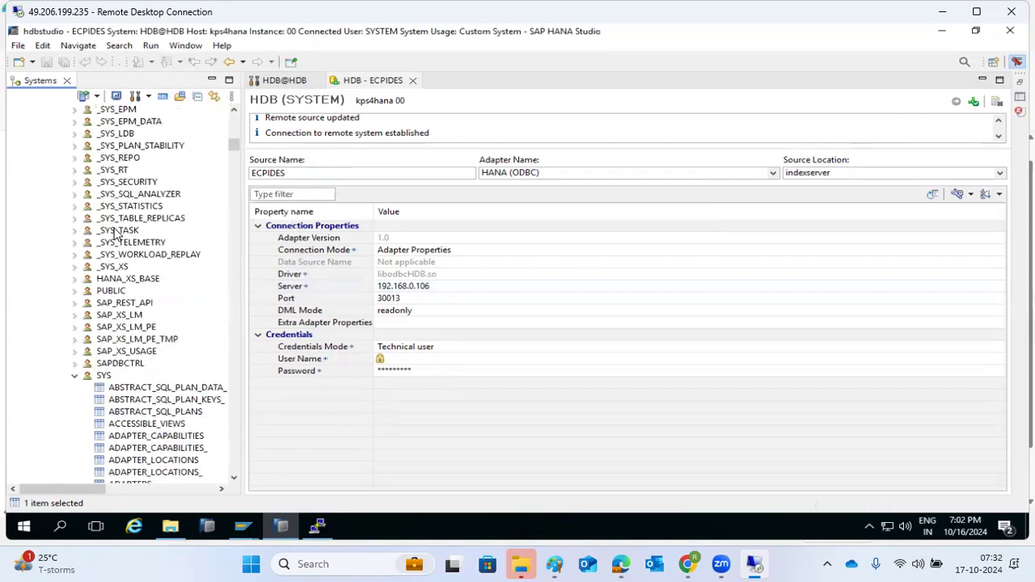
click(74, 375)
scroll(140, 374, up, 12)
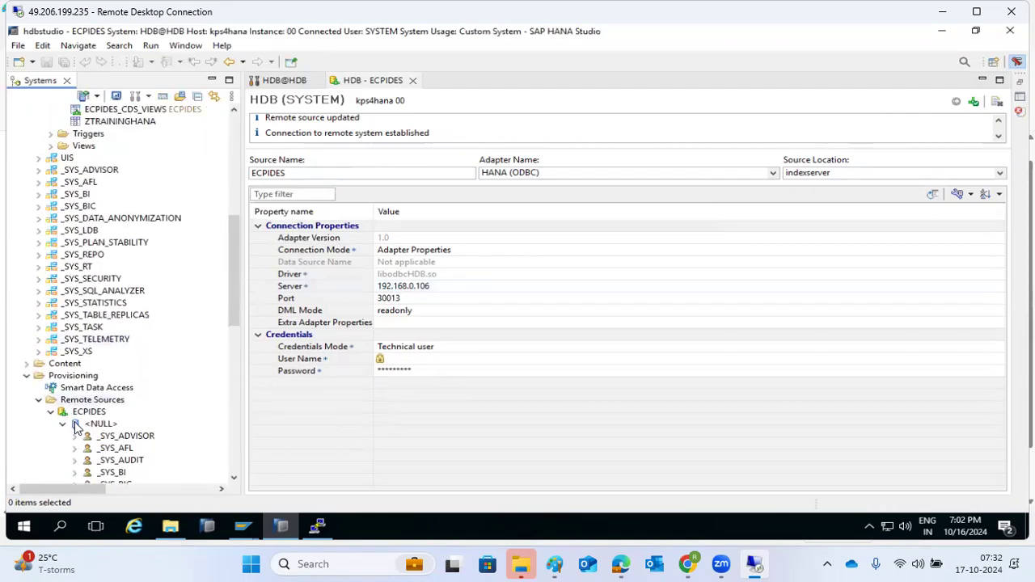
click(68, 426)
double_click(72, 387)
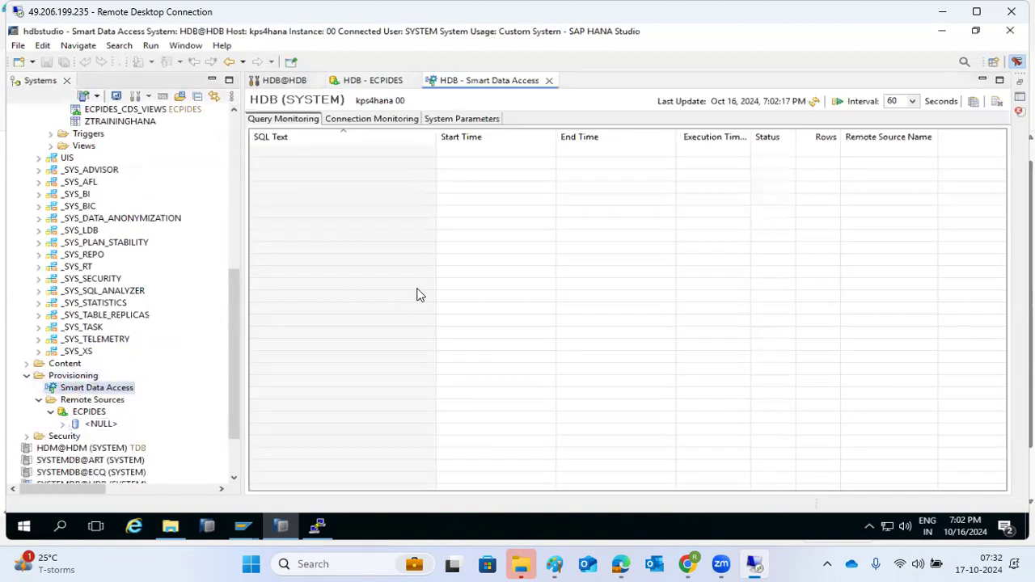
click(368, 121)
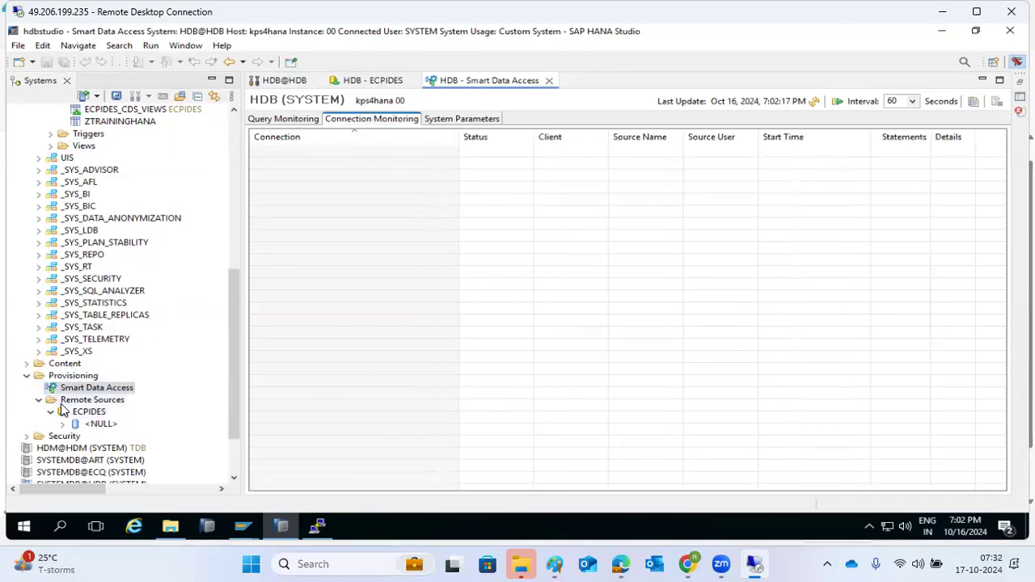
scroll(93, 348, up, 5)
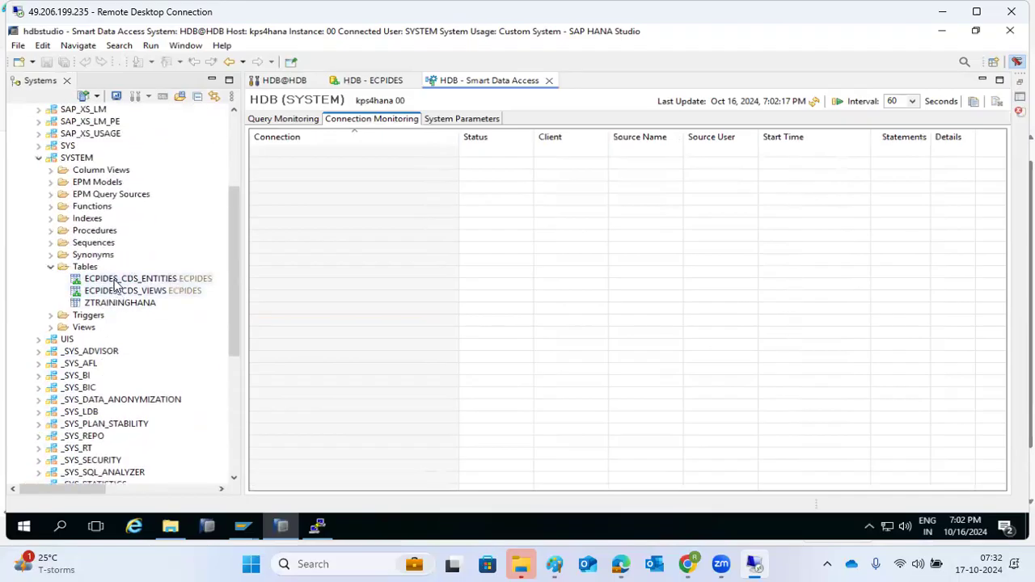
scroll(117, 291, up, 4)
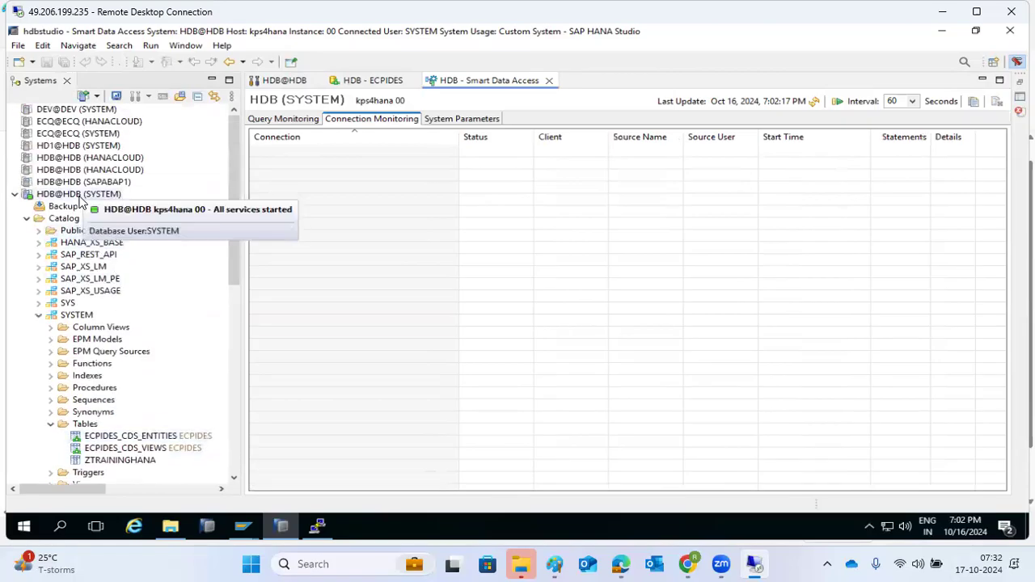
scroll(143, 397, down, 1)
Open data previews of ECPIDES_CDS_ENTITIES and ECPIDES_CDS_VIEWS, then close the ECPIDES_CDS_VIEWS preview
right_click(133, 400)
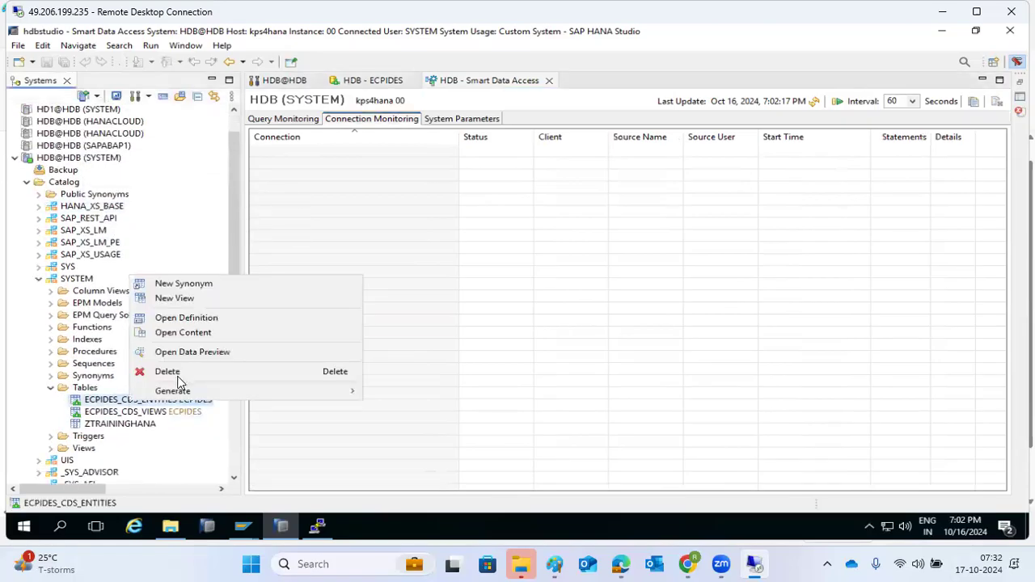
click(192, 355)
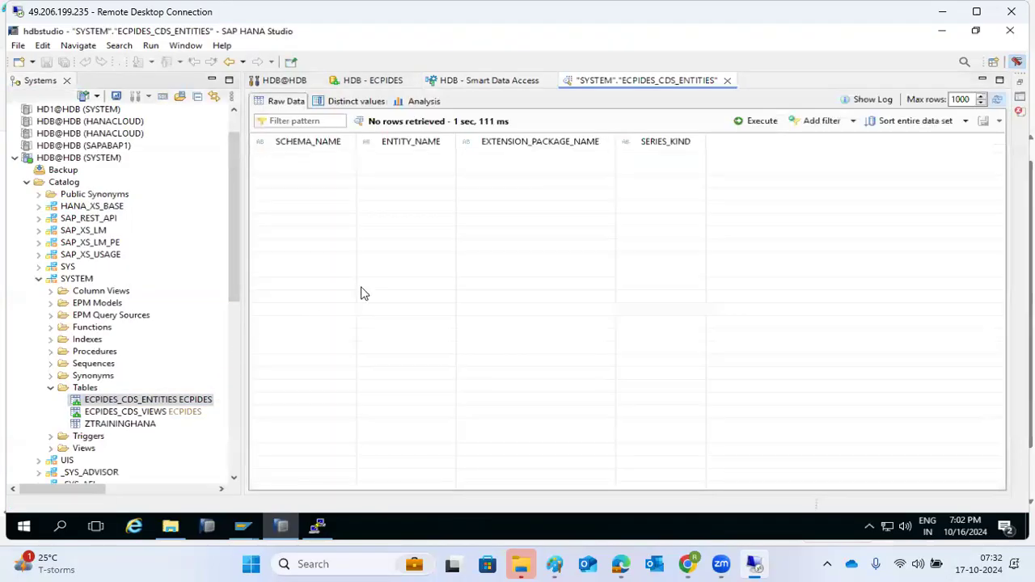
right_click(125, 415)
click(154, 361)
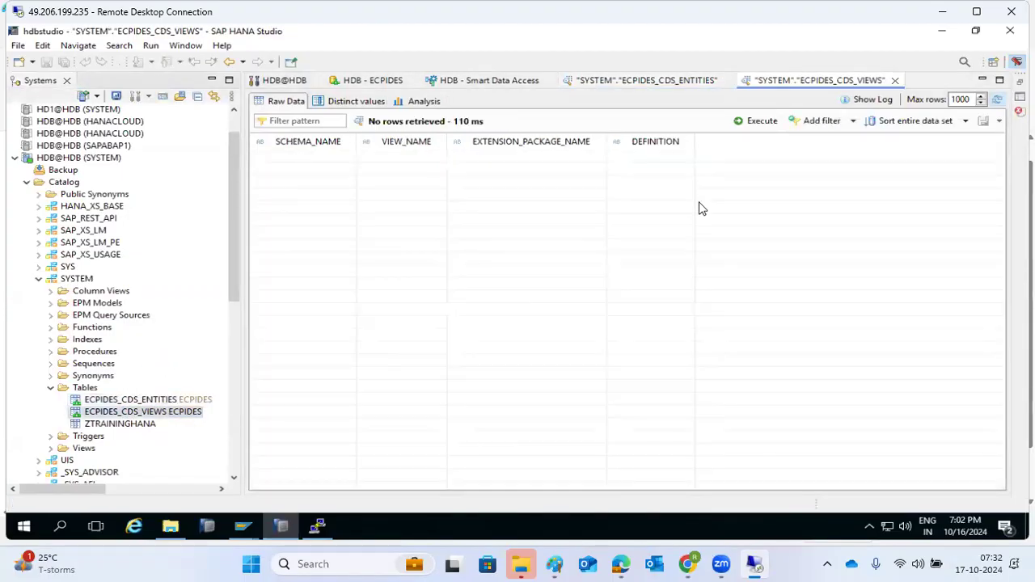
click(894, 80)
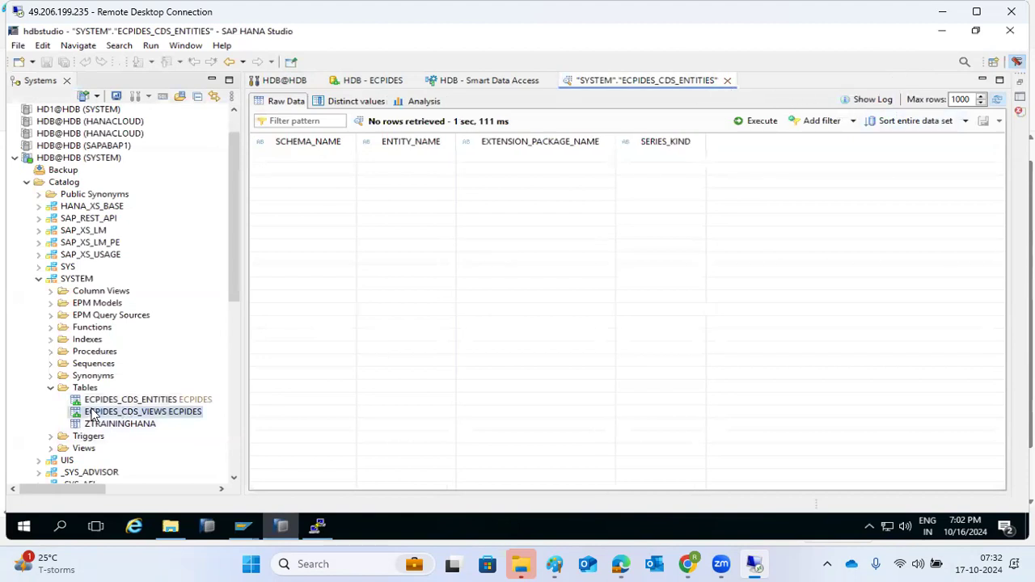
Check the ECPIDES_CDS_ENTITIES and ZTRAININGHANA context menus, then select ECPIDES_CDS_ENTITIES
right_click(132, 401)
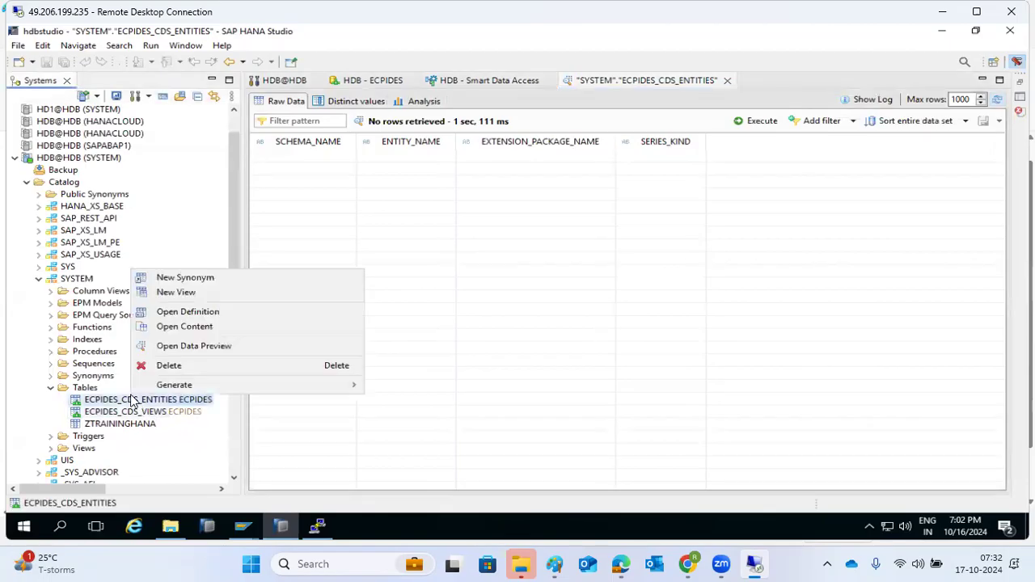
click(80, 413)
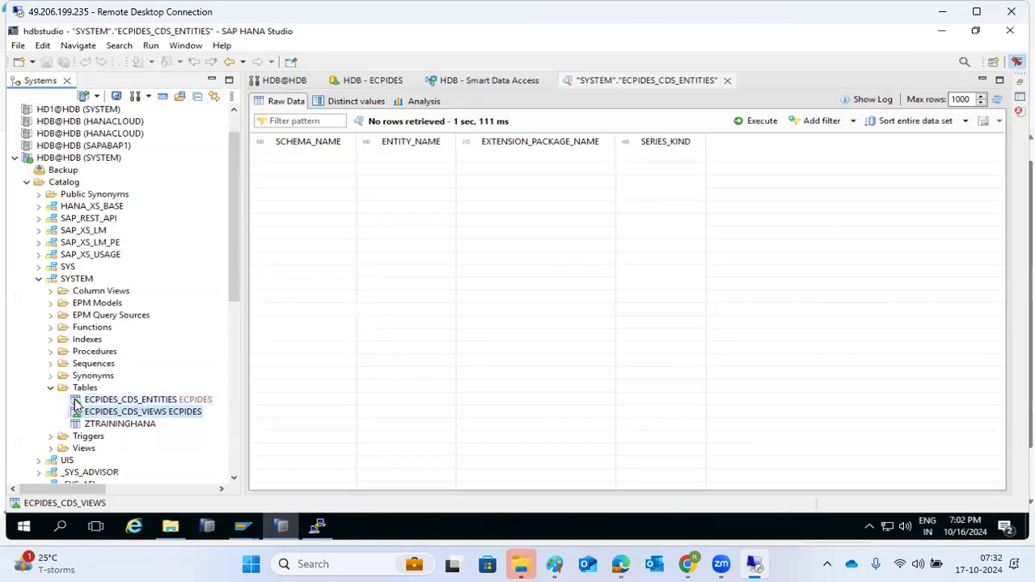
right_click(105, 426)
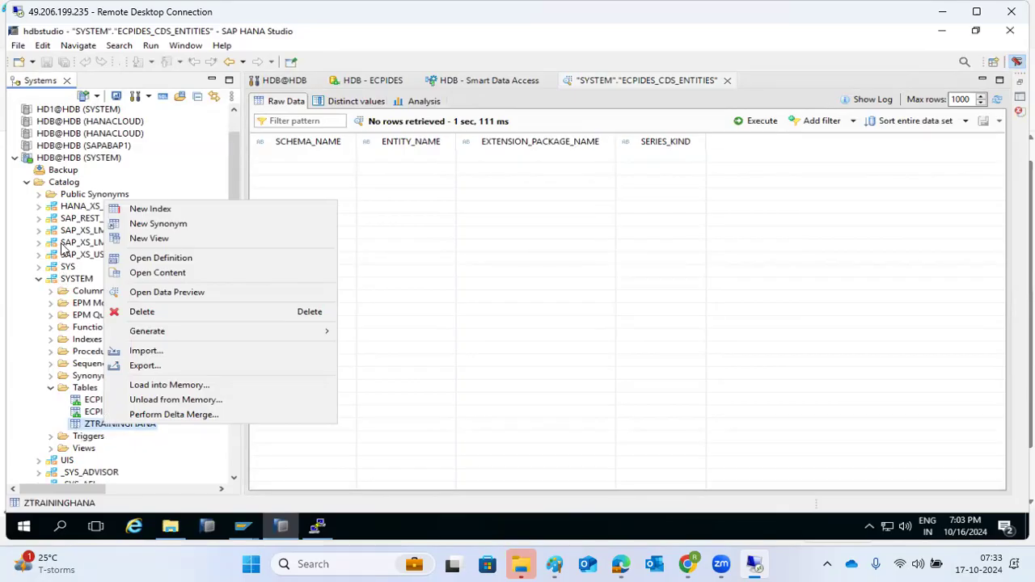
click(81, 430)
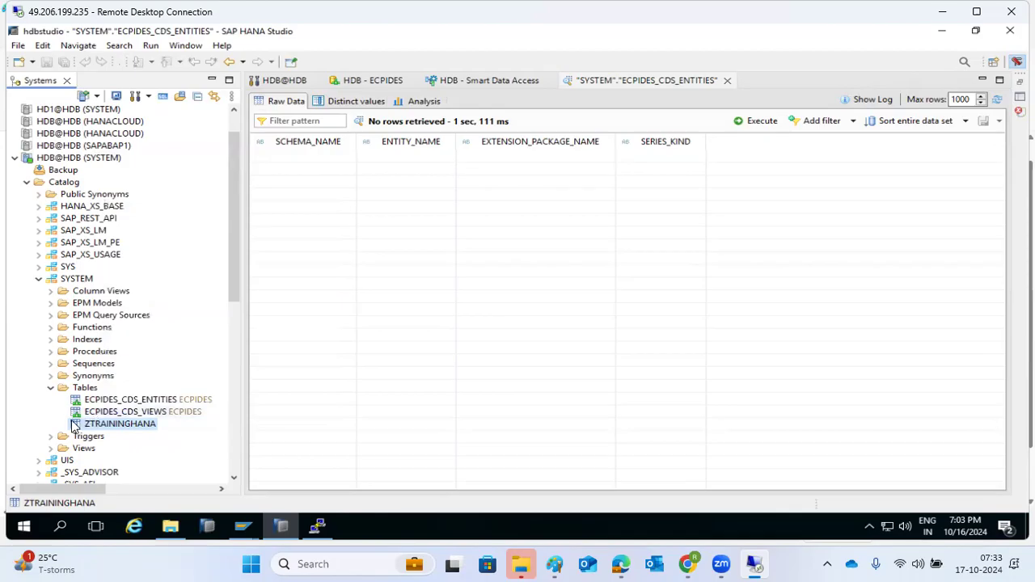
click(78, 416)
key(Up)
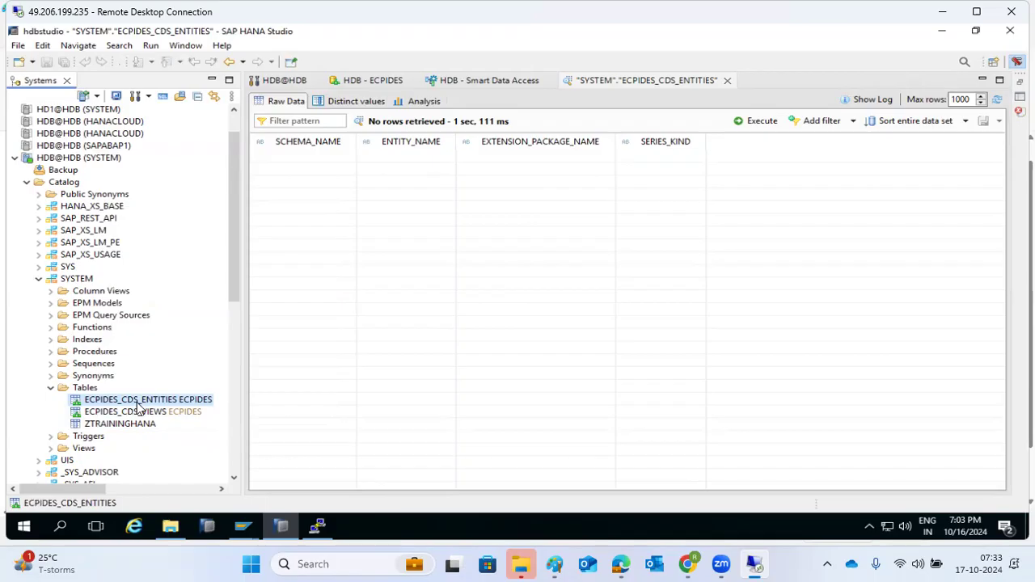
Reopen the Smart Data Access monitor and expand Remote Sources > ECPIDES > <NULL> to list remote schemas
scroll(135, 408, down, 10)
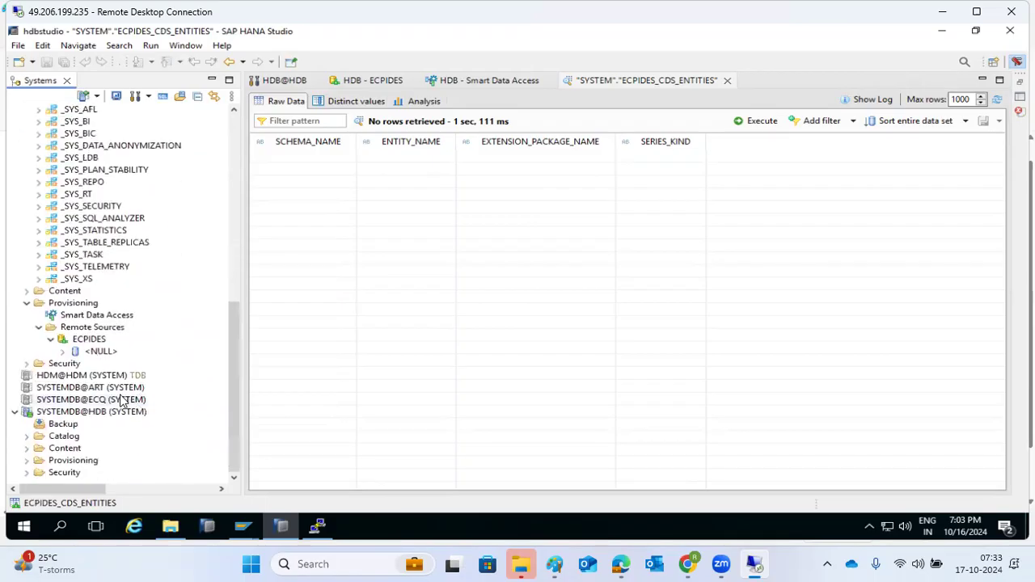
double_click(65, 327)
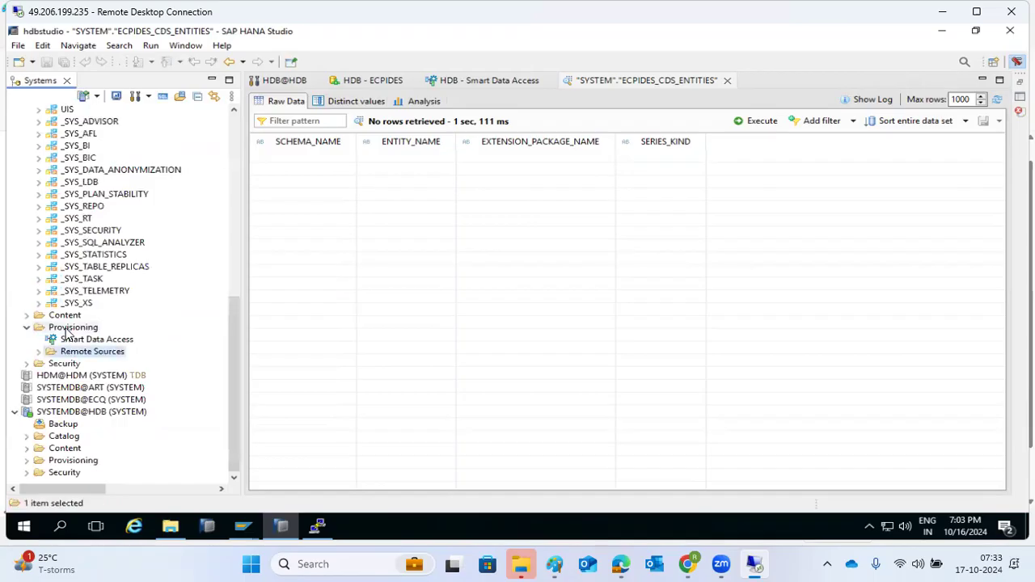
click(67, 330)
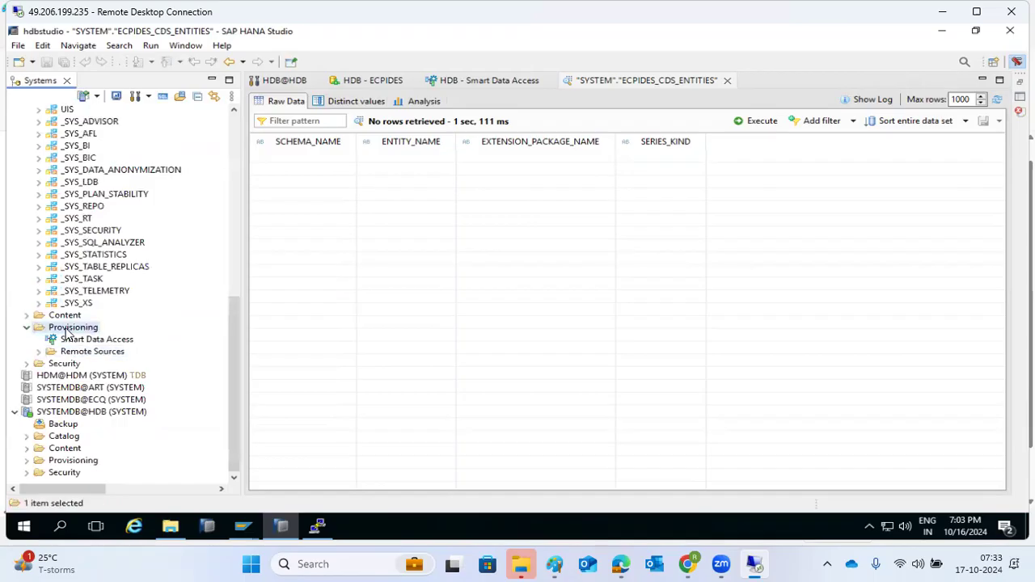
double_click(69, 339)
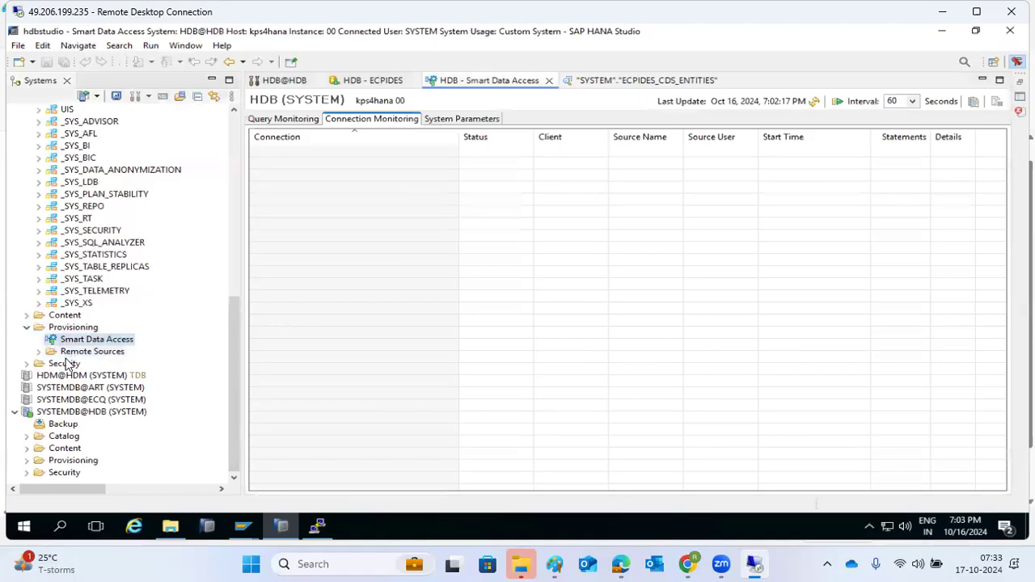
click(39, 353)
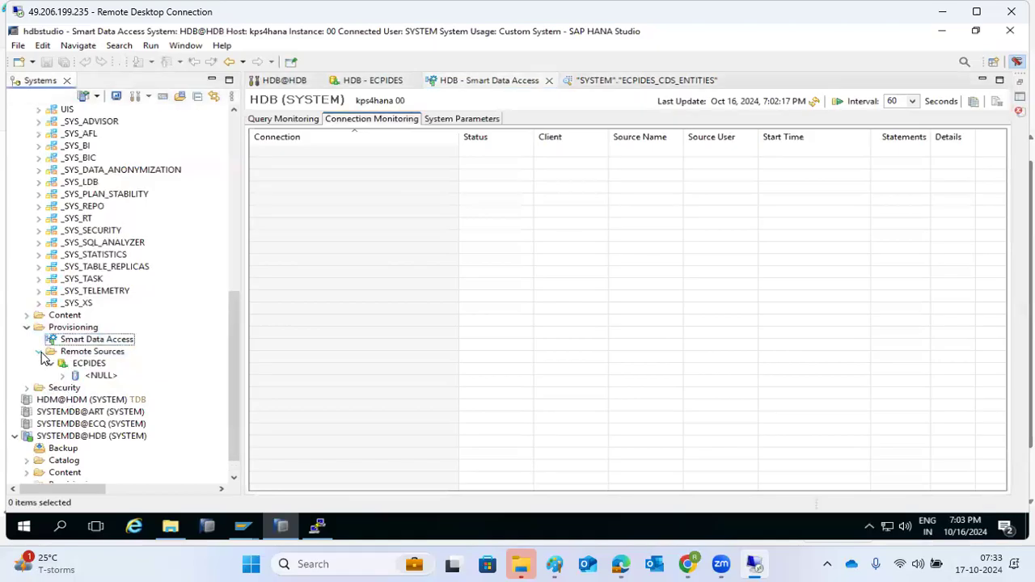
click(63, 376)
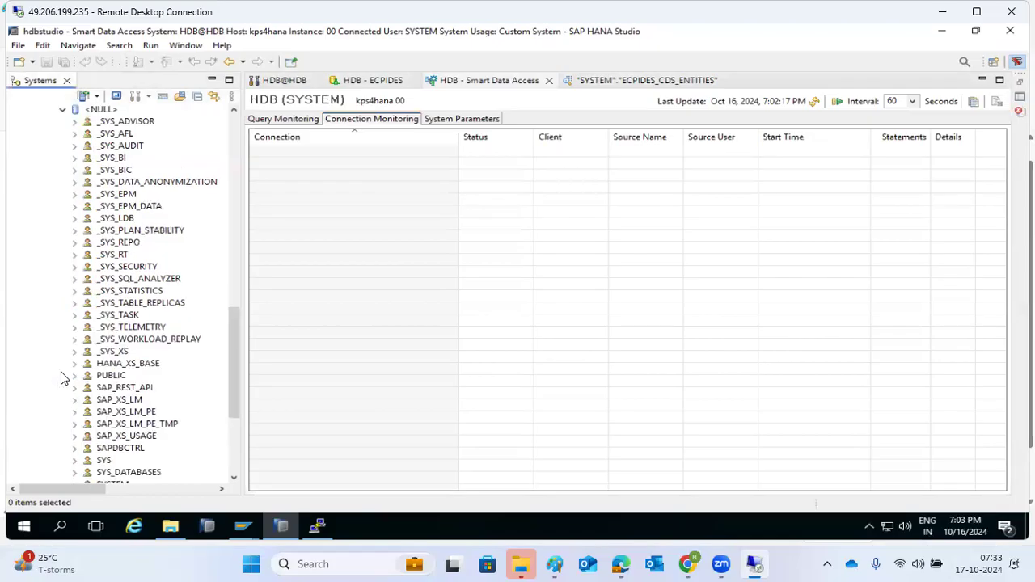
scroll(69, 372, up, 3)
scroll(74, 378, up, 1)
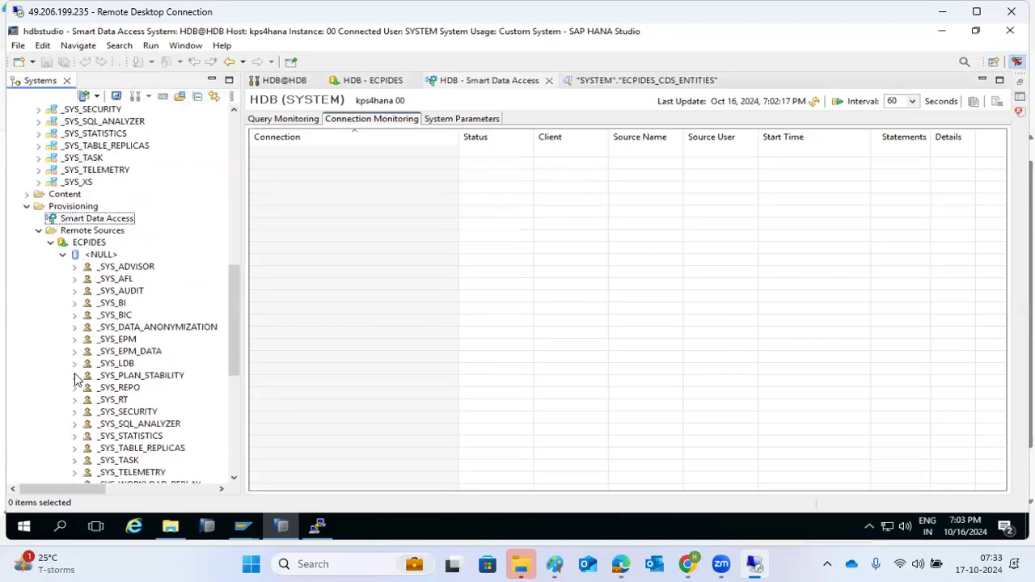
Create a new remote source named SQL
right_click(78, 232)
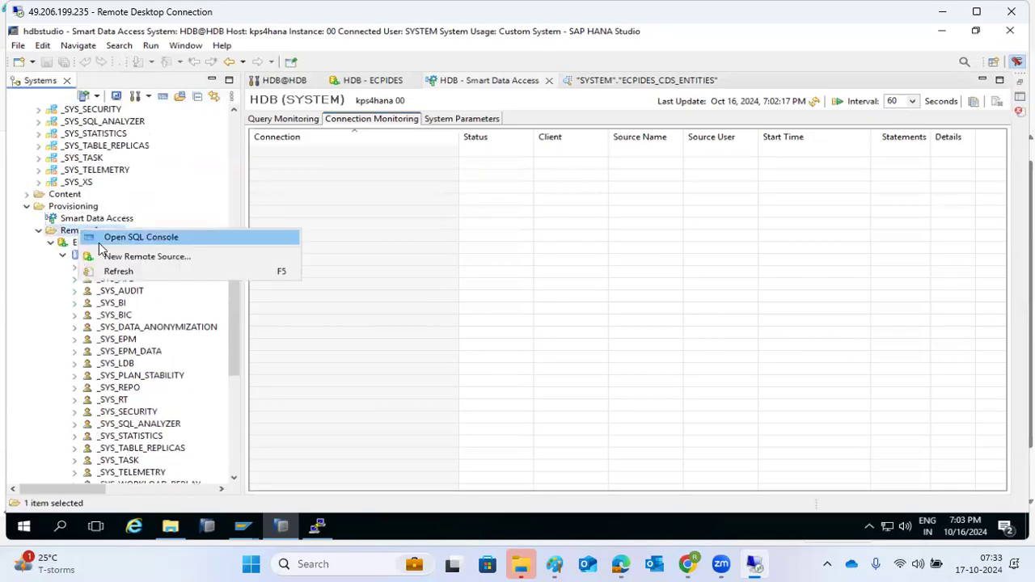
click(122, 256)
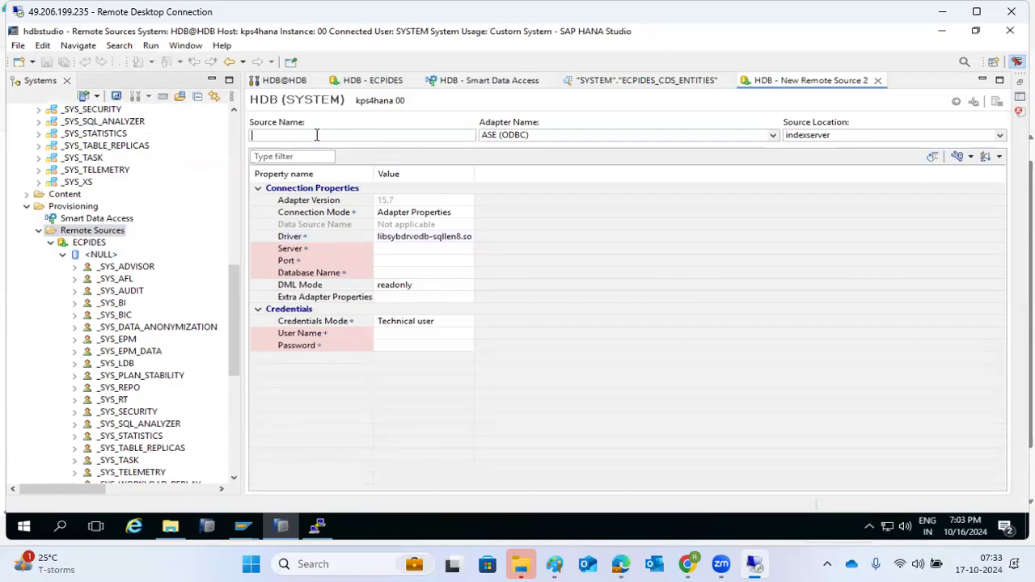
text(SQL)
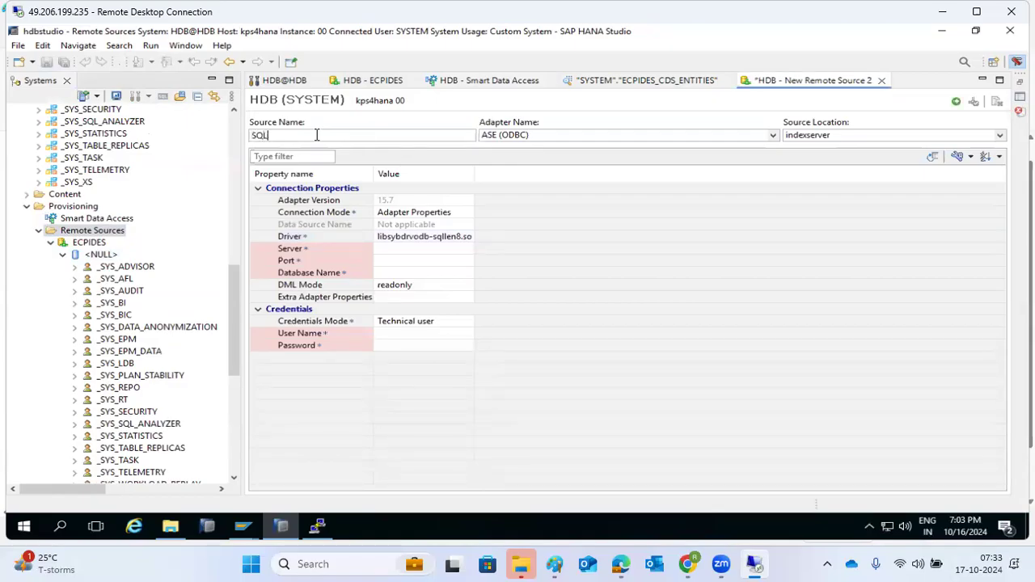
double_click(320, 136)
Choose the MSSQL (GENERIC ODBC) adapter and move into the Data Source Name field
click(773, 136)
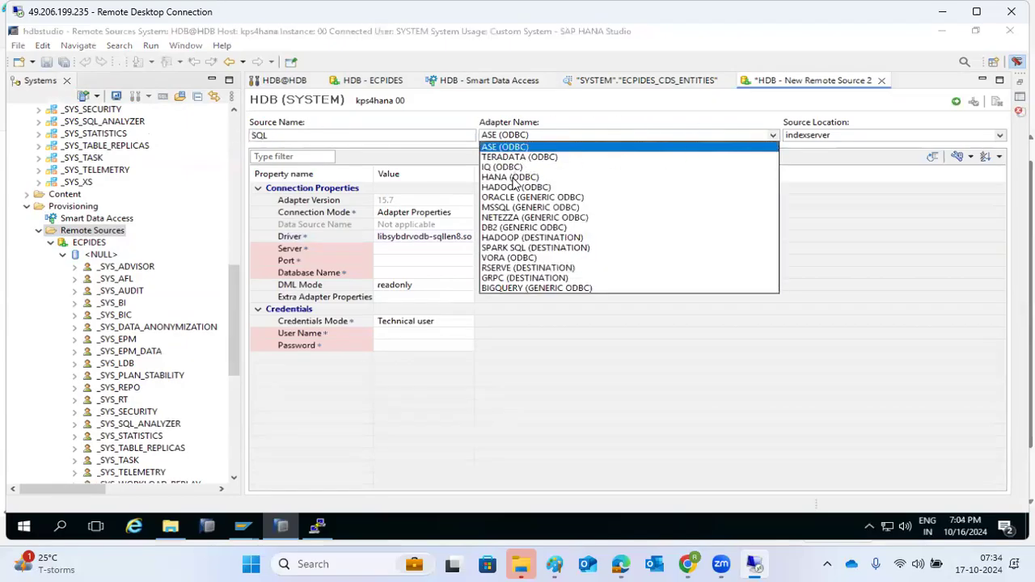
click(517, 208)
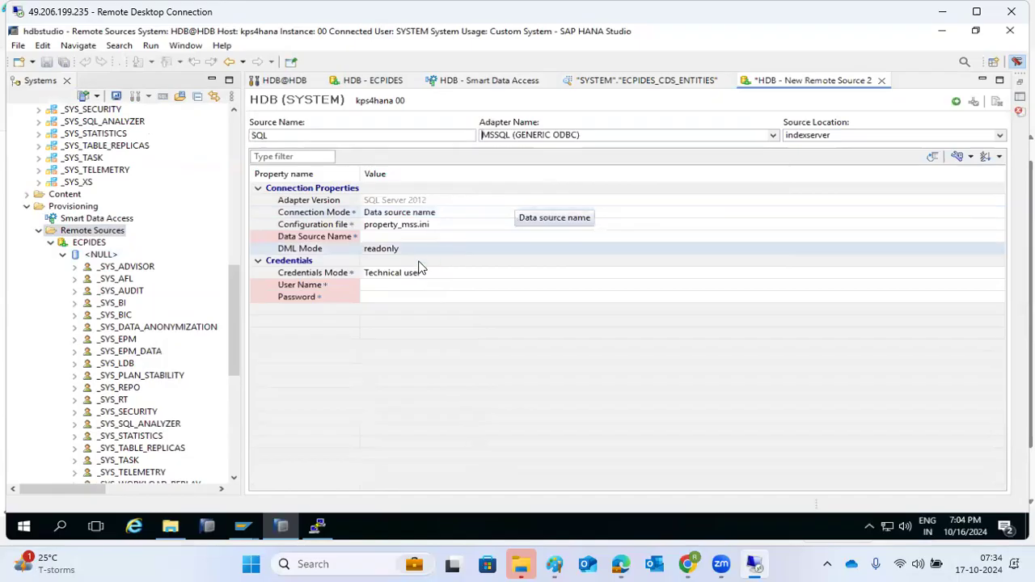
click(374, 237)
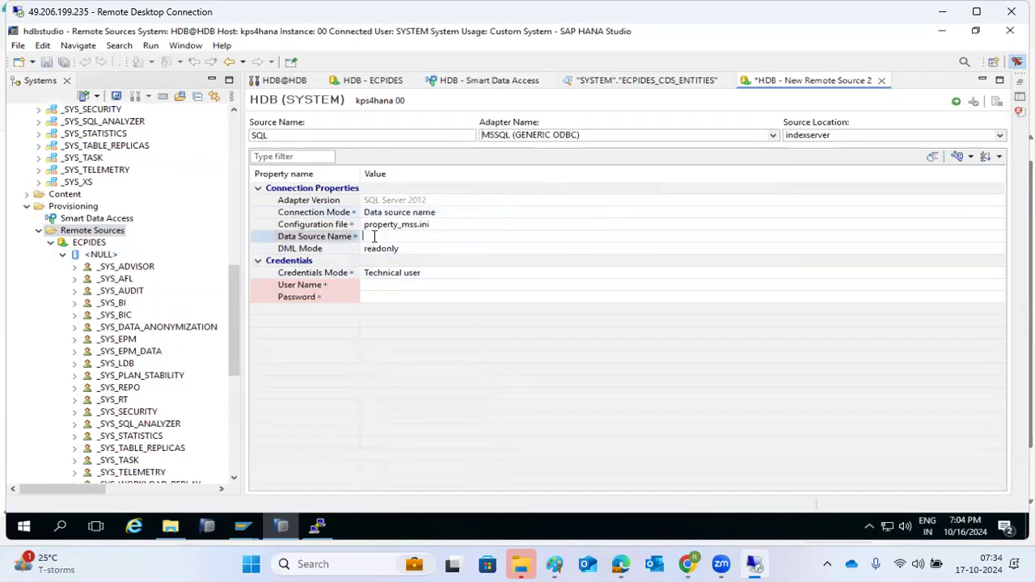
click(387, 297)
click(376, 237)
Close the PuTTY window and confirm exiting the session
click(318, 526)
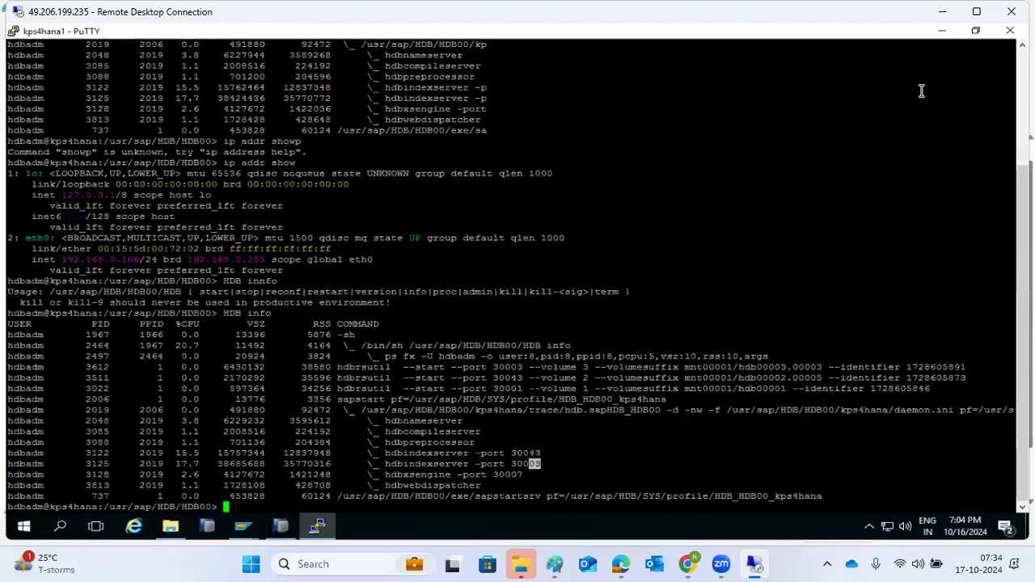
click(1008, 31)
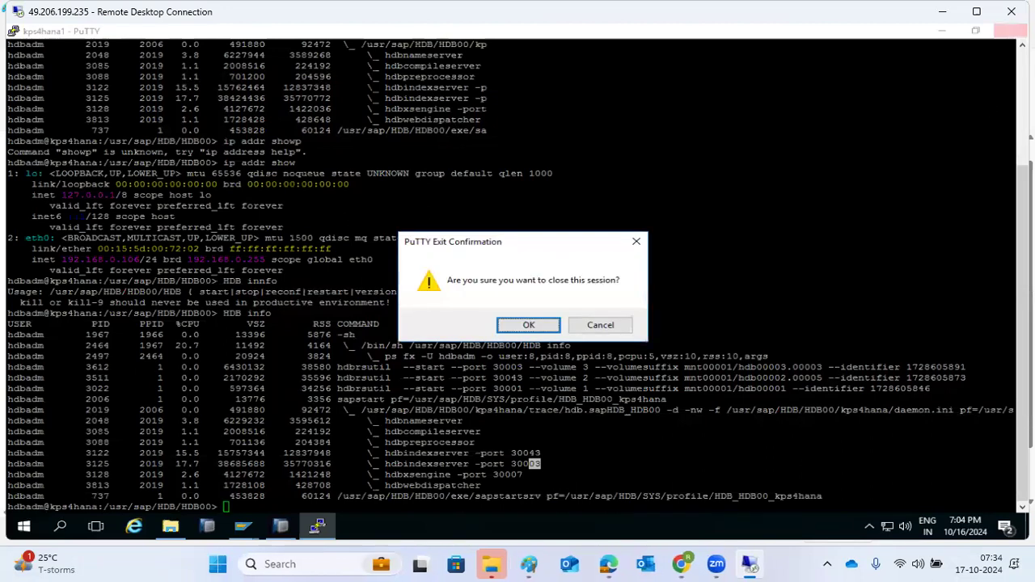
click(533, 324)
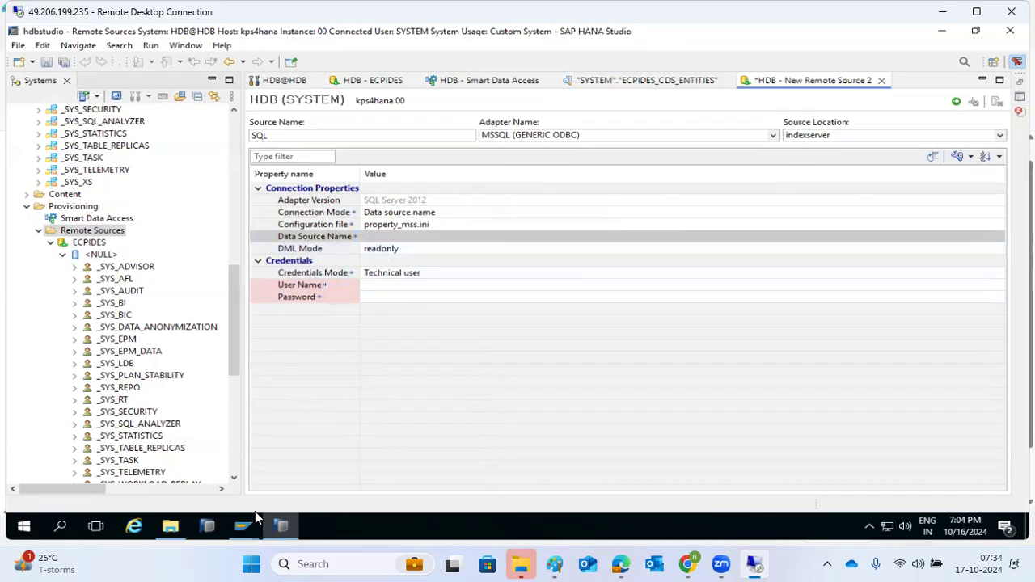
Try the ORACLE (GENERIC ODBC) and ASE (ODBC) adapters, then settle on HANA (ODBC)
click(382, 237)
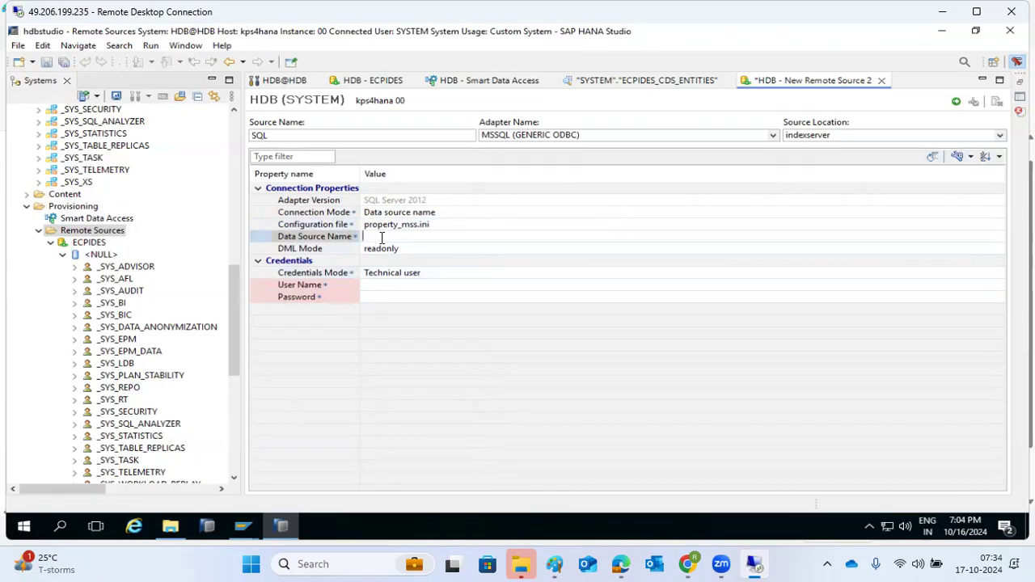
click(773, 136)
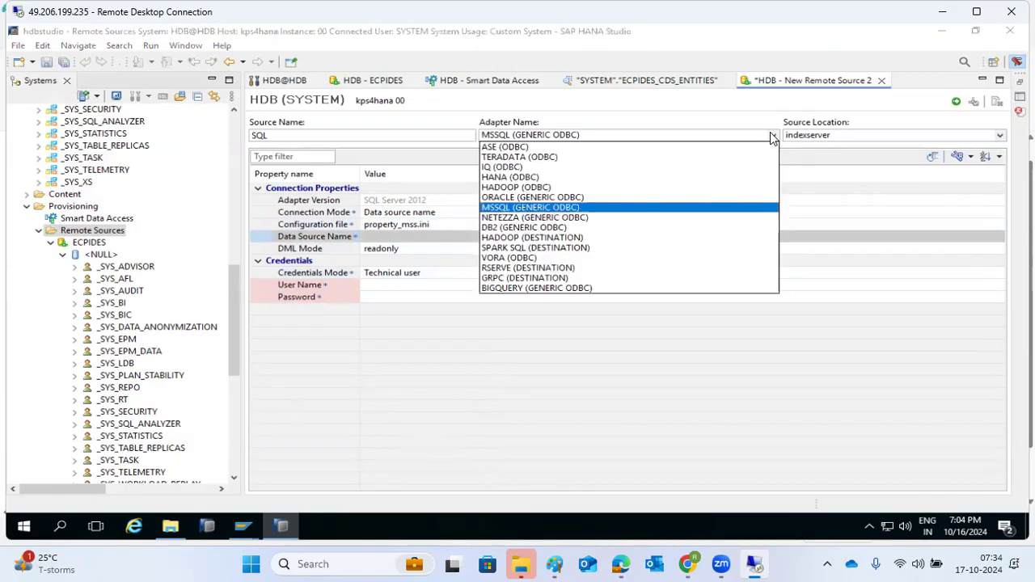
click(504, 198)
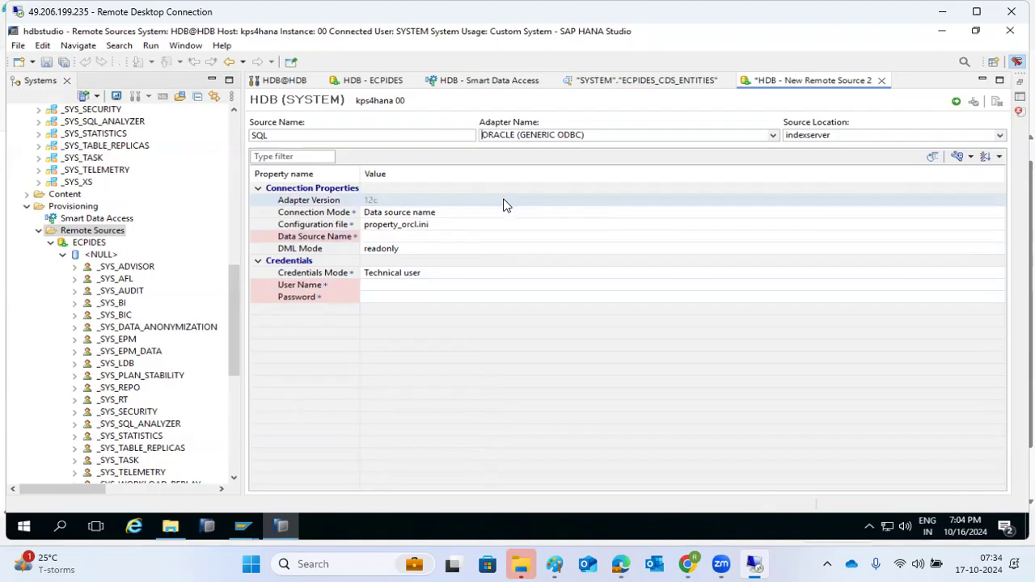
click(773, 135)
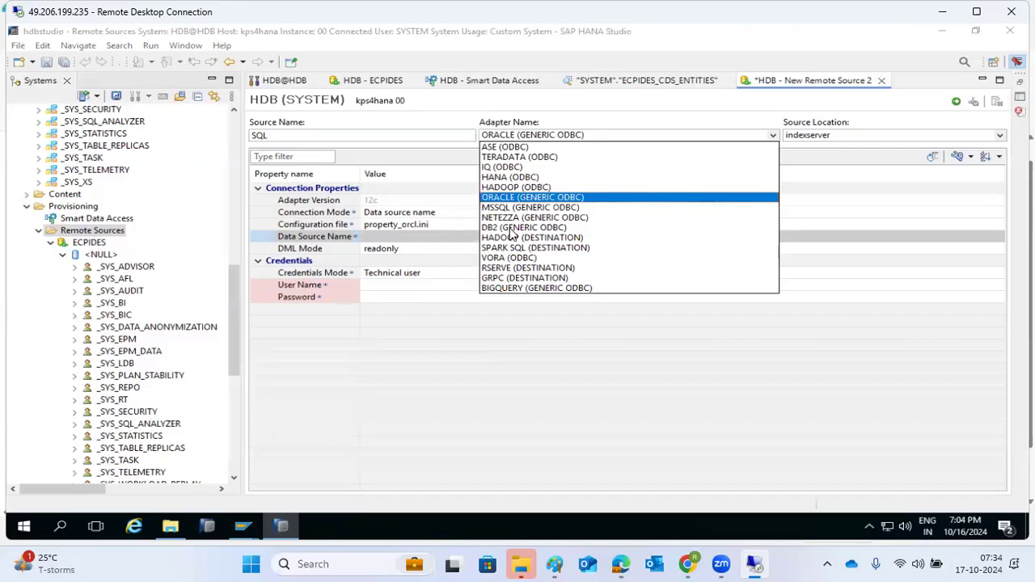
click(501, 147)
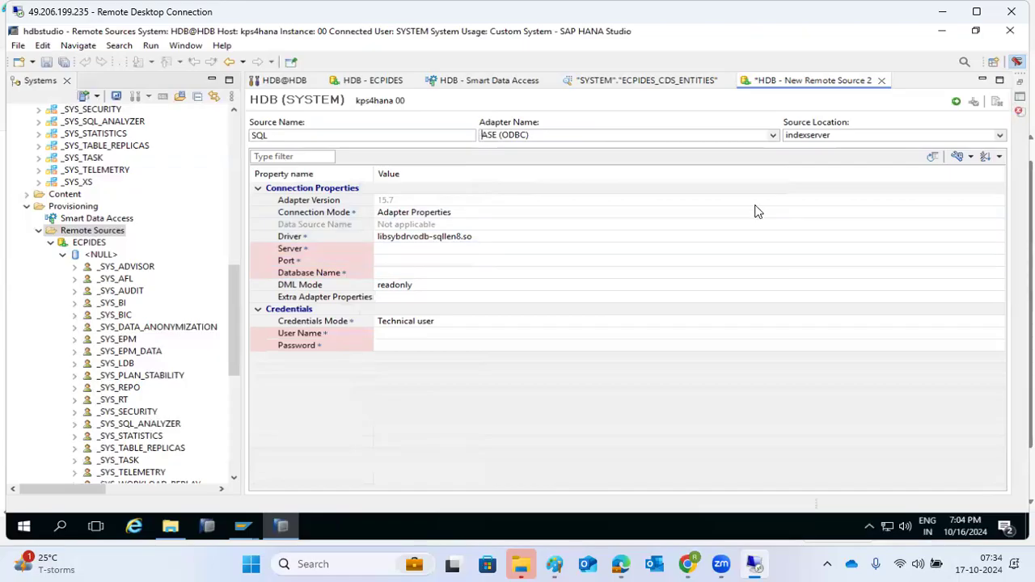
click(773, 135)
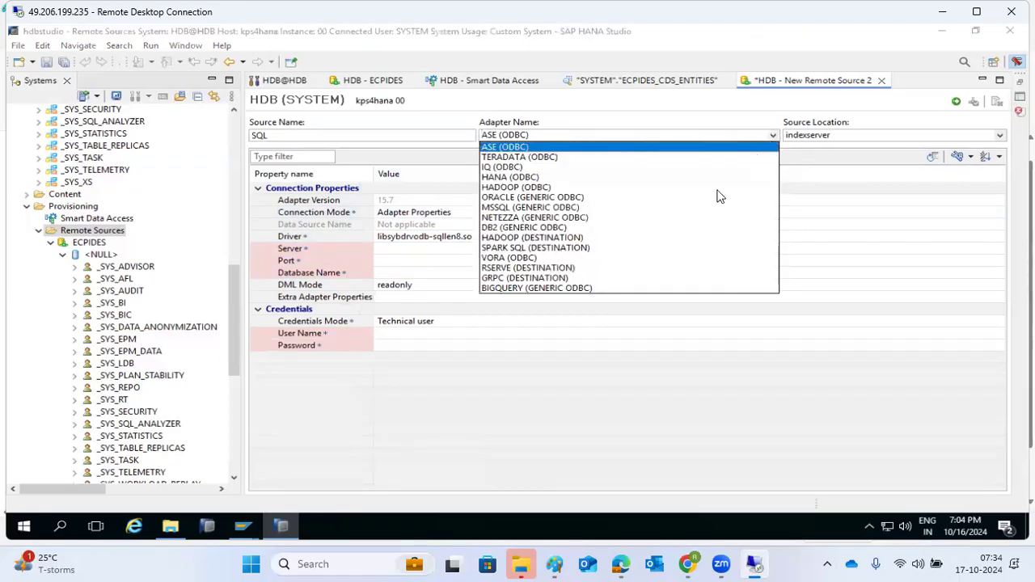
click(493, 177)
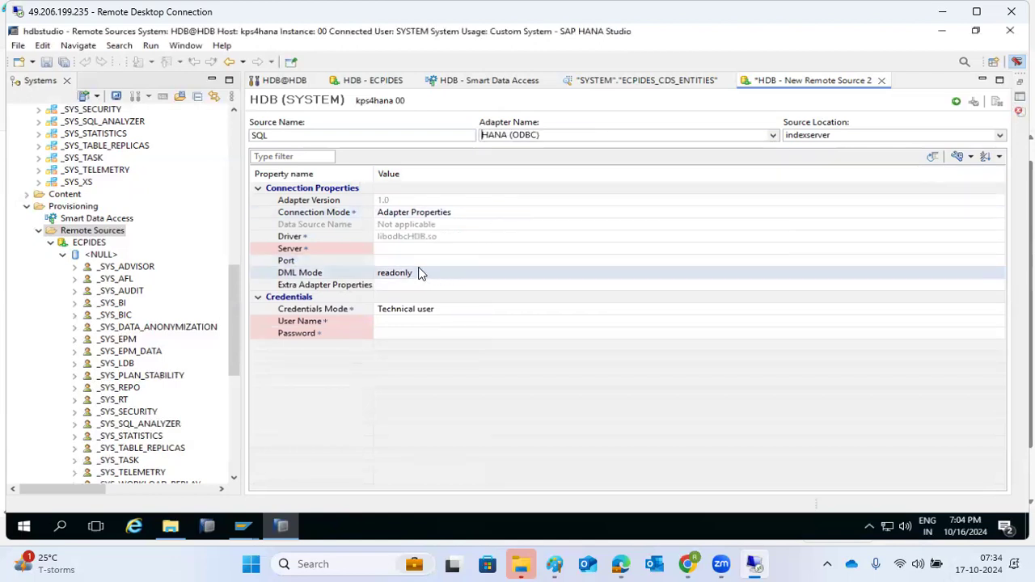
click(396, 248)
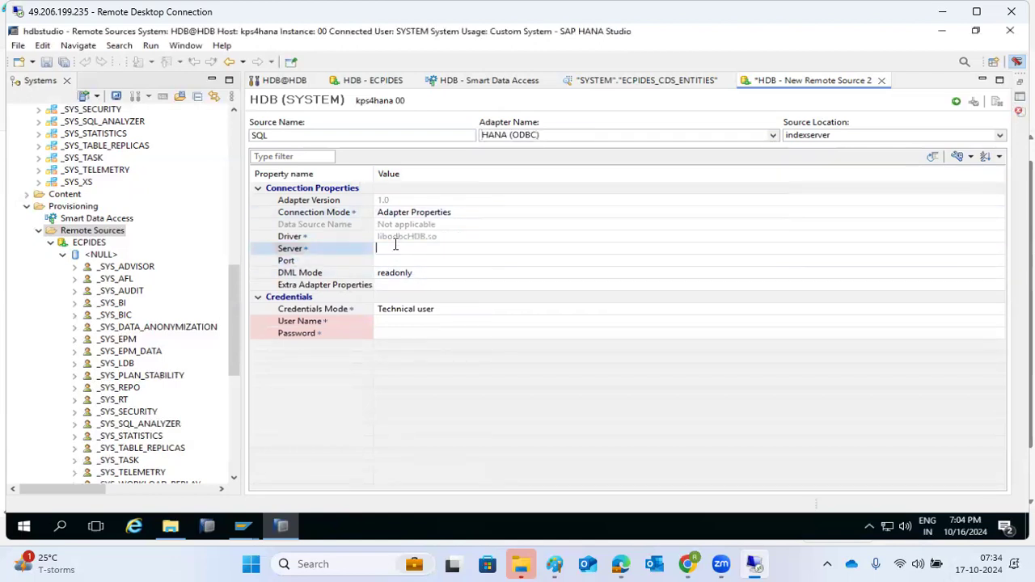
click(774, 135)
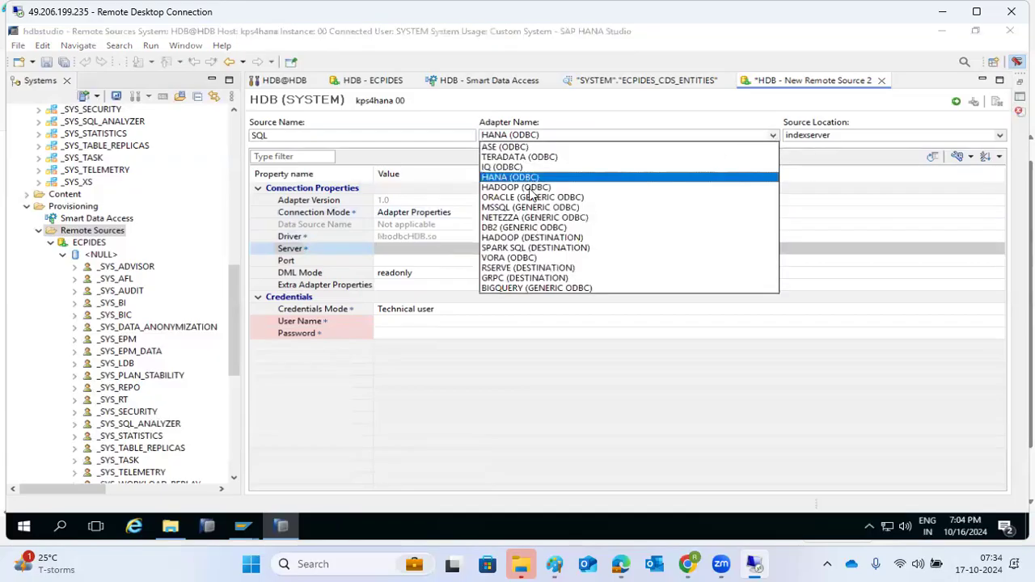
click(277, 532)
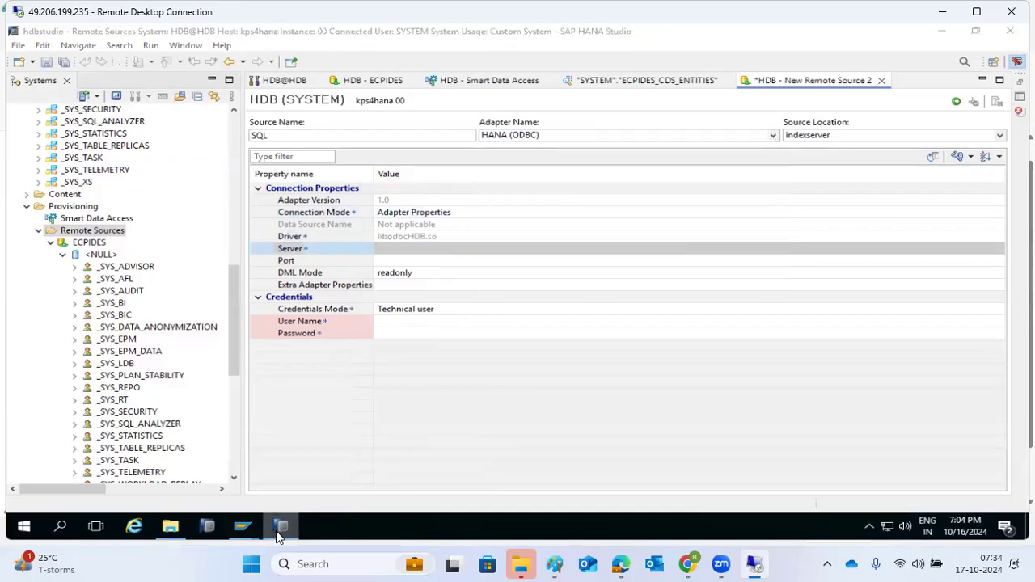
Select the Driver property row and collapse the remote schemas under ECPIDES
click(277, 532)
click(277, 532)
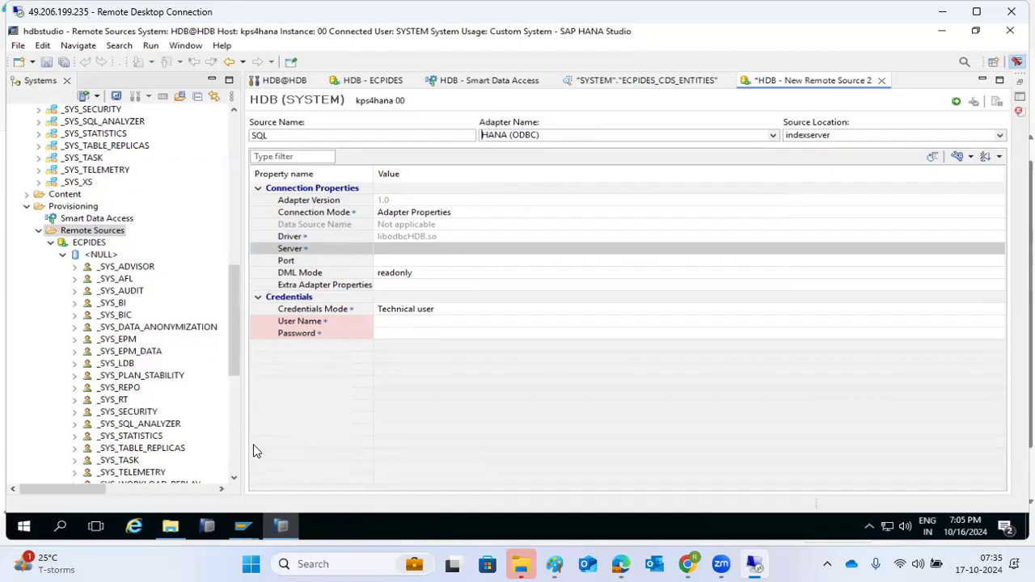
click(382, 239)
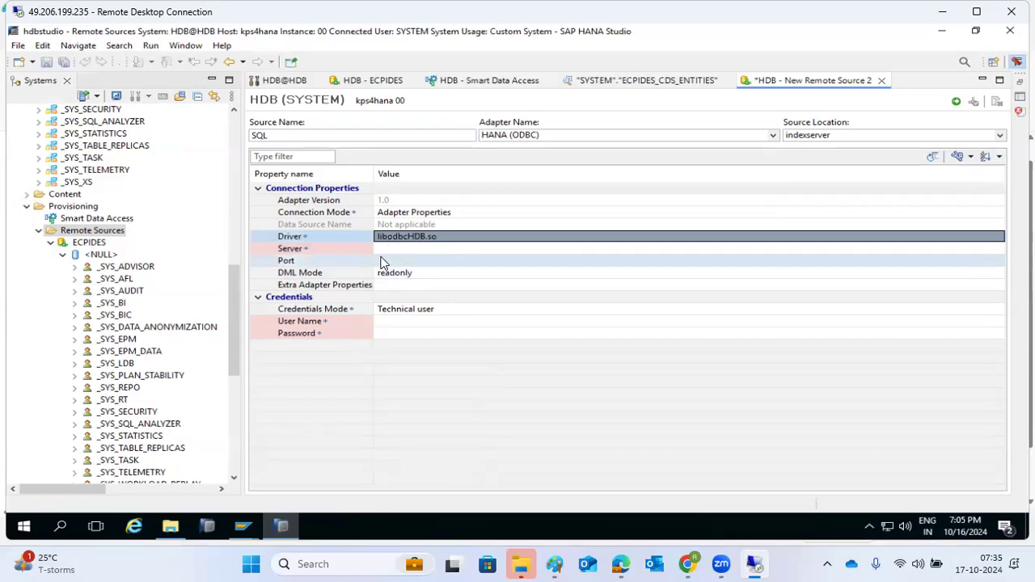
click(60, 255)
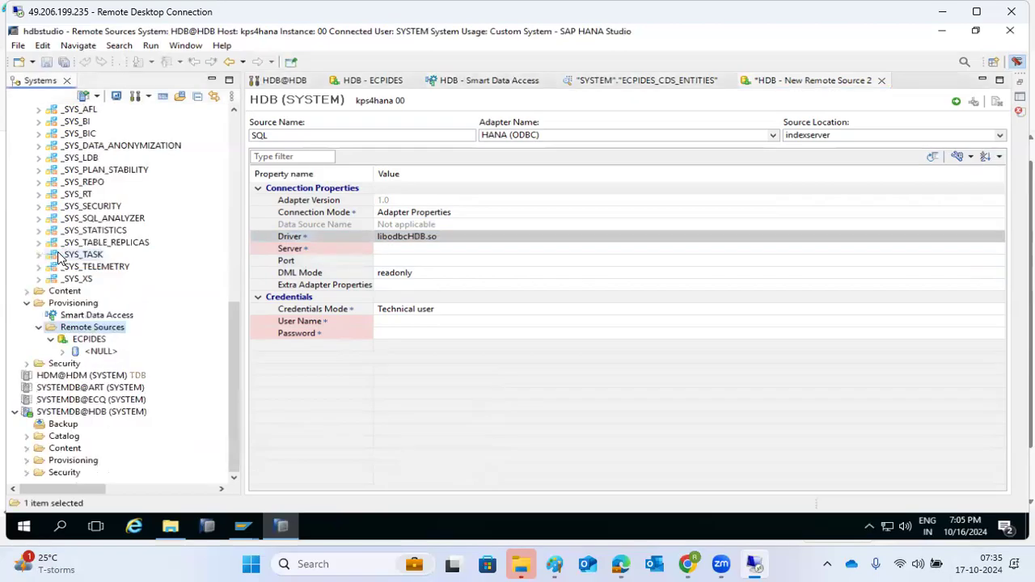
In Paint, add short red marks at the HANA, top-right, SQL and ORACLE boxes
click(555, 563)
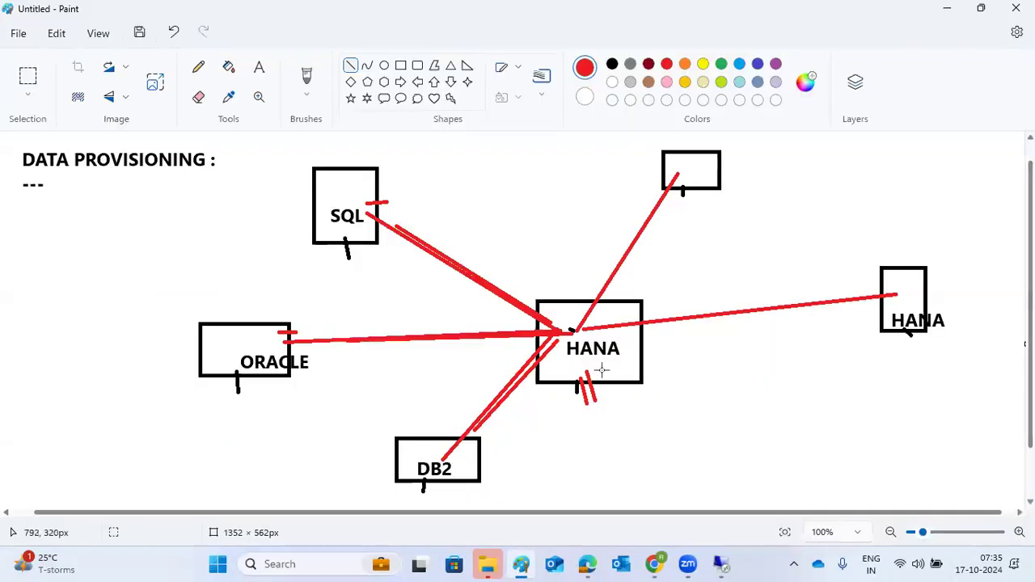
drag(611, 386, 608, 378)
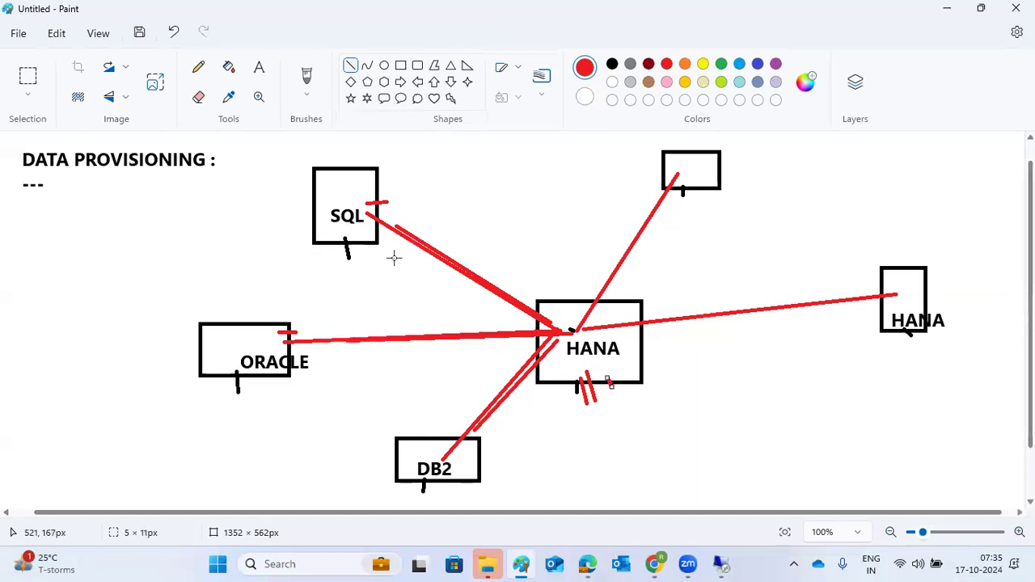
drag(718, 195, 717, 188)
drag(388, 208, 377, 202)
drag(311, 362, 289, 354)
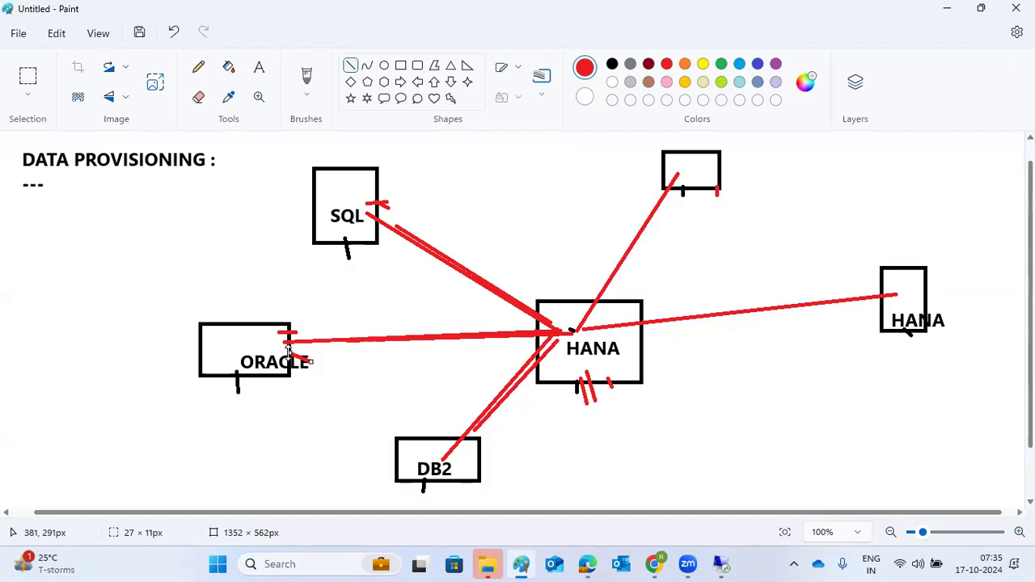
Add a red mark at the SQL box's upper right and return to HANA Studio
drag(364, 186, 382, 183)
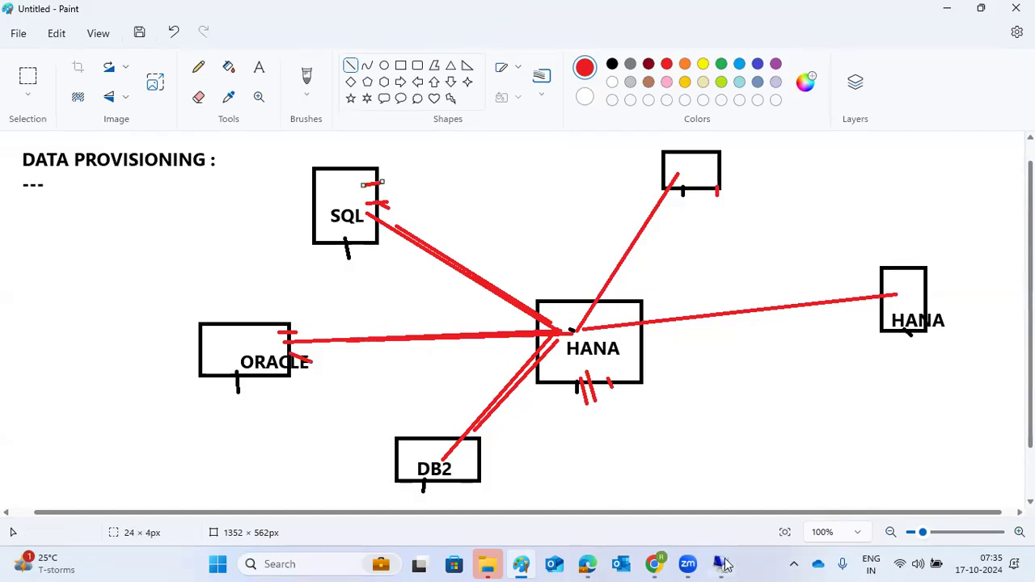
mouse_move(722, 564)
click(735, 503)
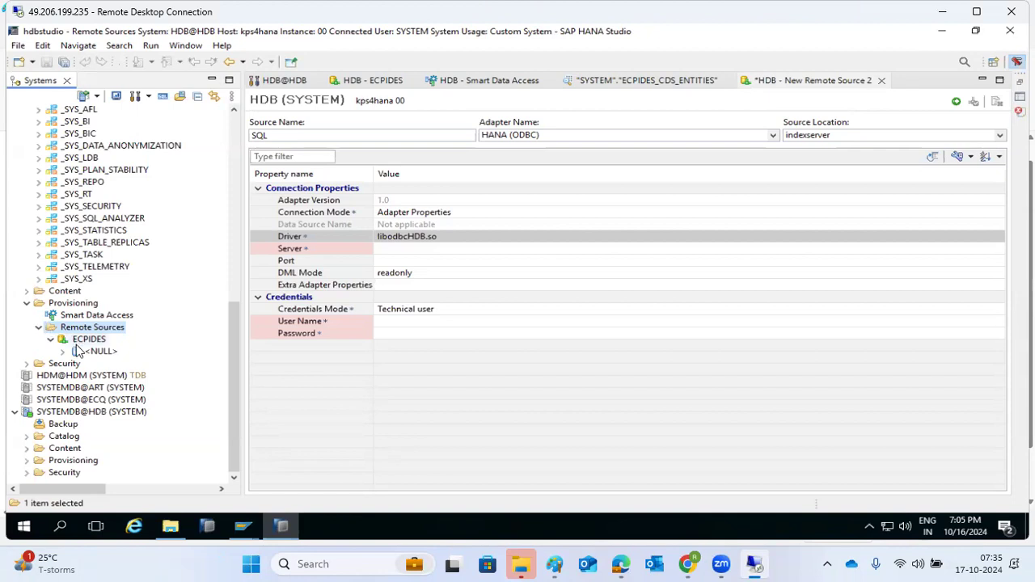
Expand and collapse the ECPIDES remote schemas, then open Smart Data Access on Query Monitoring
click(64, 351)
scroll(64, 267, up, 4)
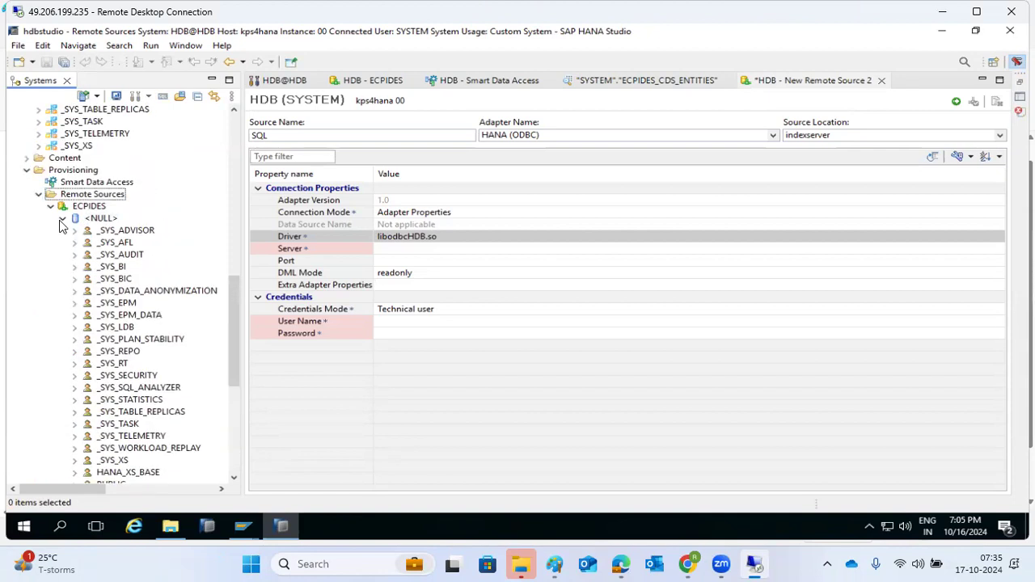
click(63, 219)
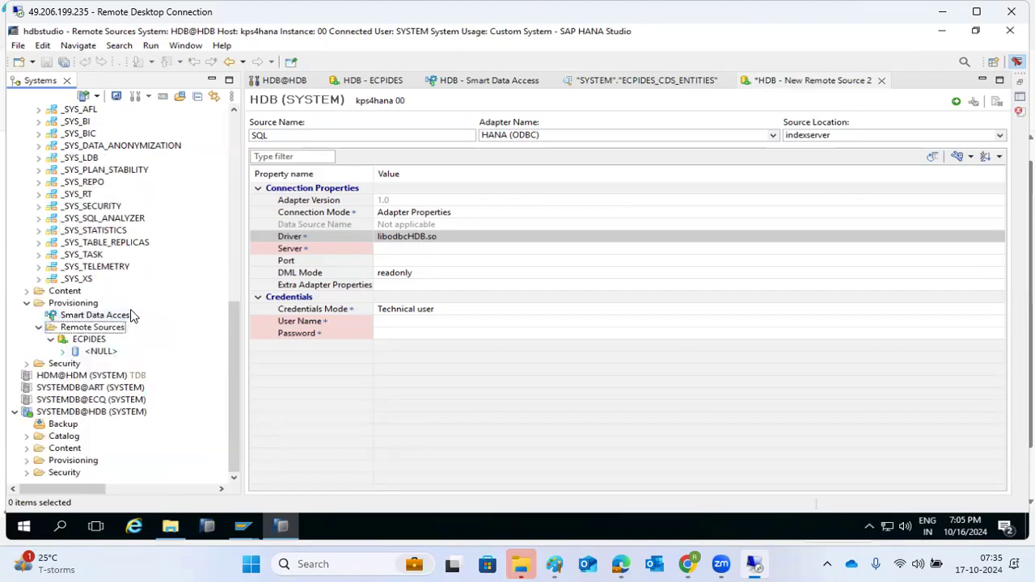
double_click(79, 316)
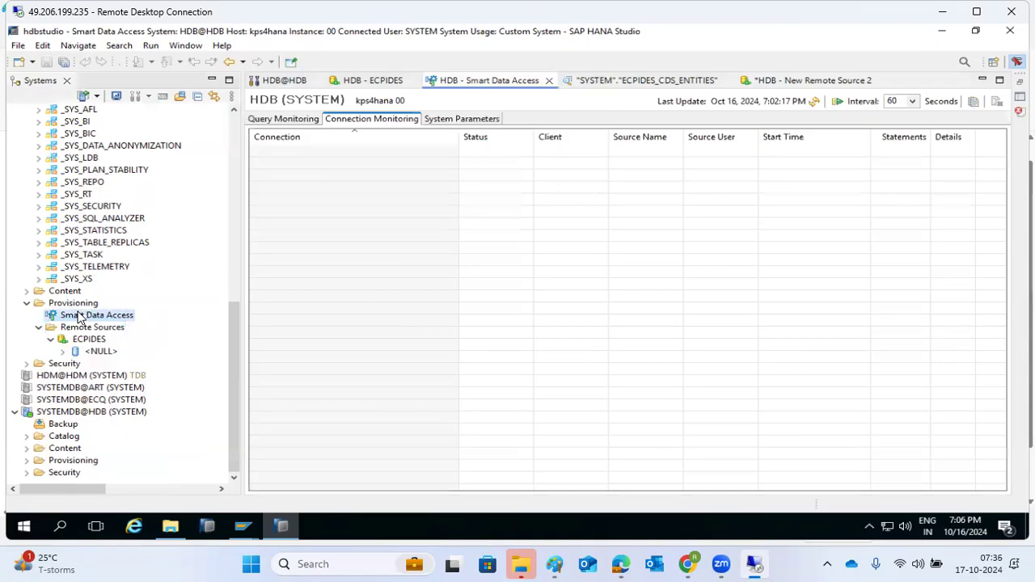
click(261, 116)
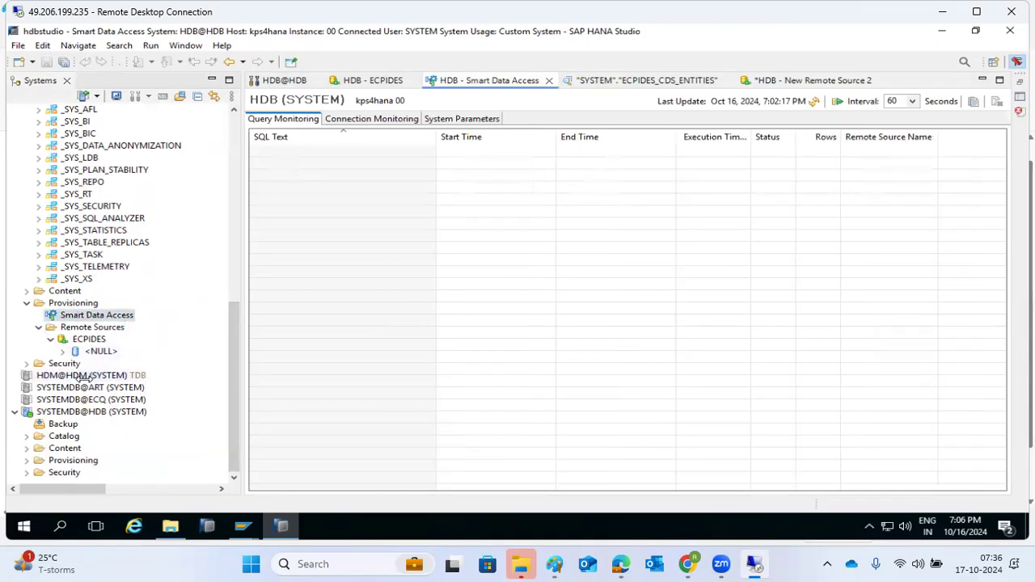
Collapse and re-expand the Provisioning folder, then minimise HANA Studio to the remote desktop
click(26, 303)
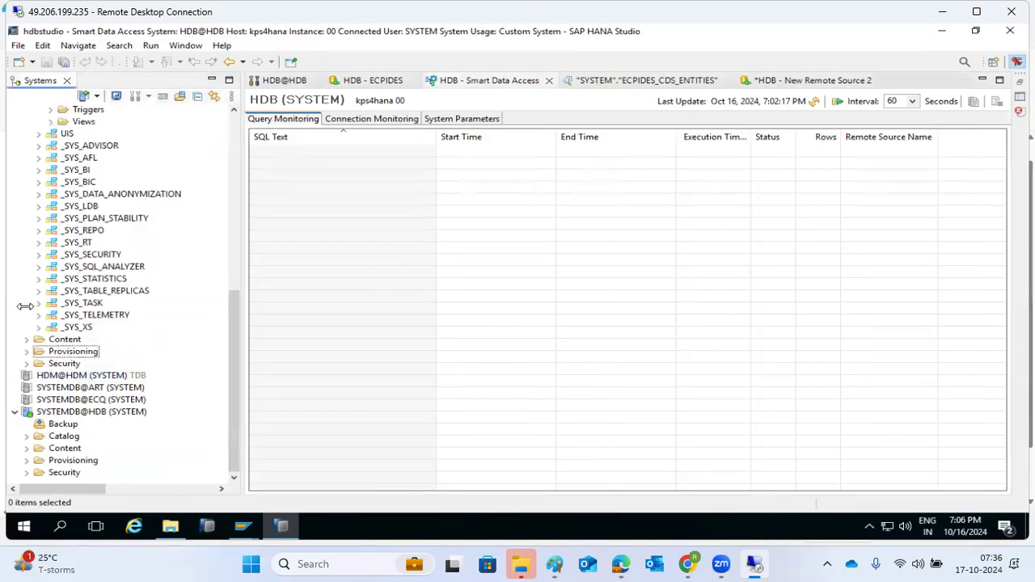
click(24, 351)
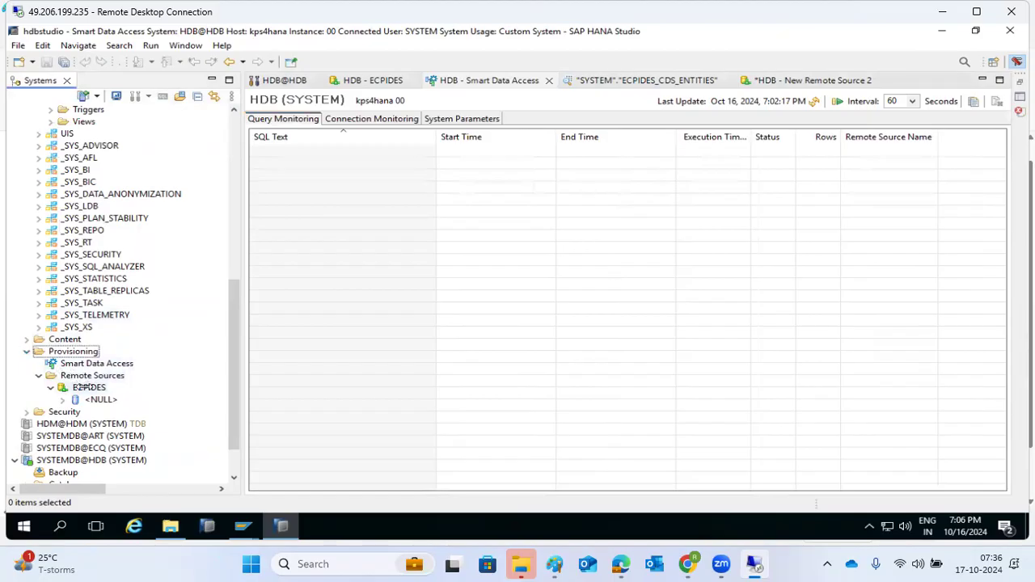
scroll(90, 380, up, 4)
scroll(90, 375, up, 8)
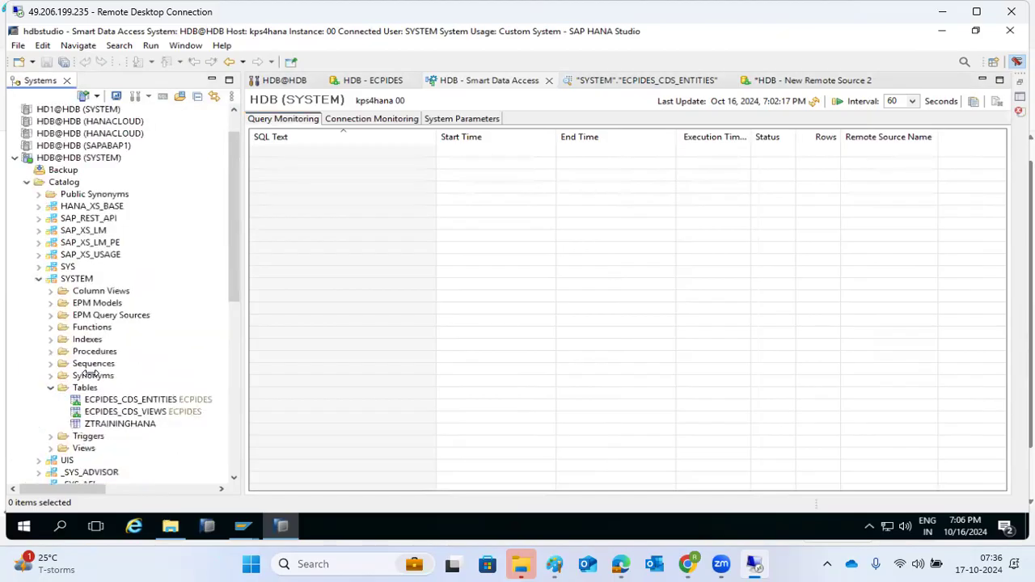
scroll(90, 375, down, 11)
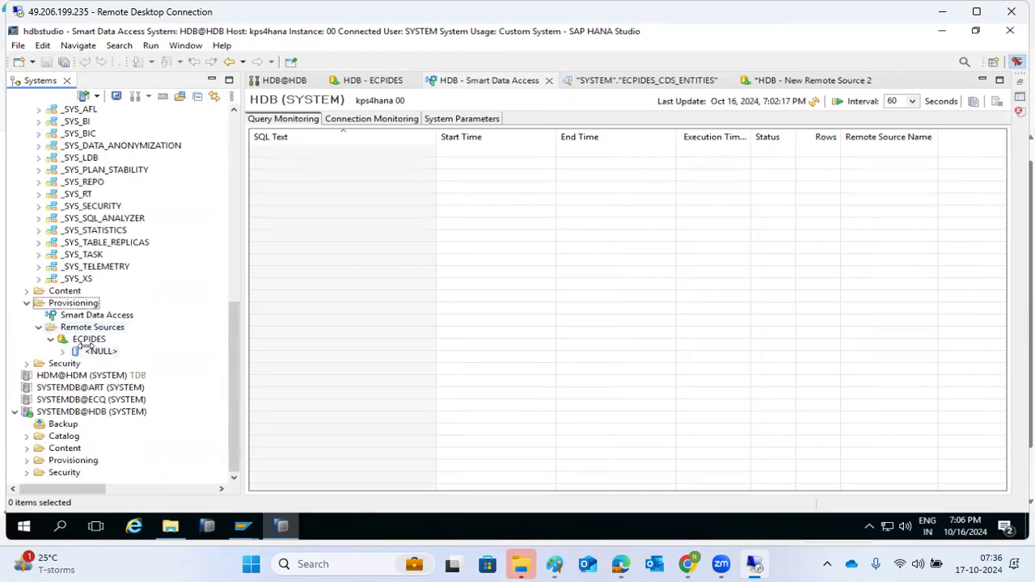
click(276, 526)
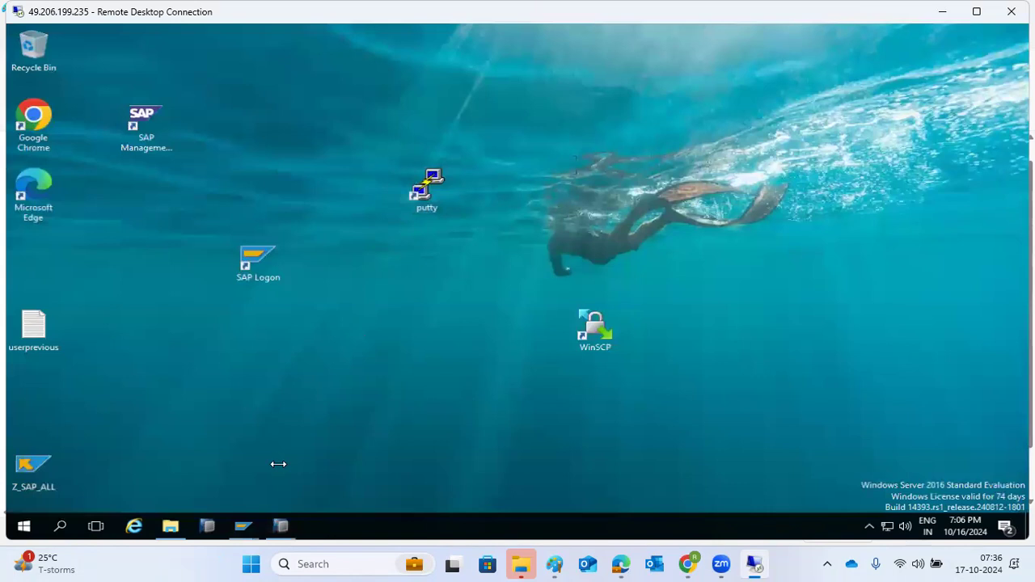
Restore HANA Studio and open the HDB@HDB configuration from System Parameters
click(279, 526)
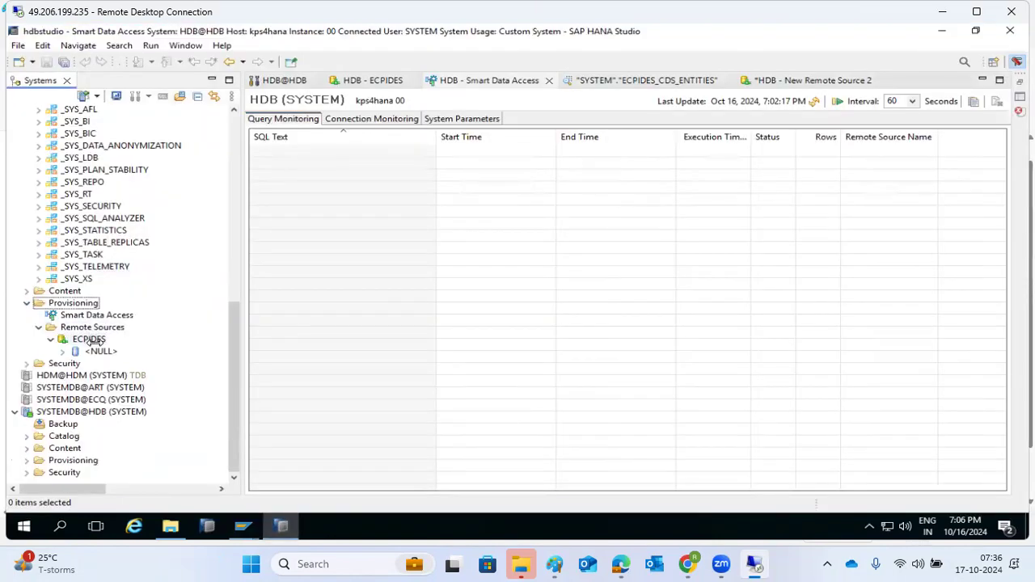
click(428, 120)
click(263, 147)
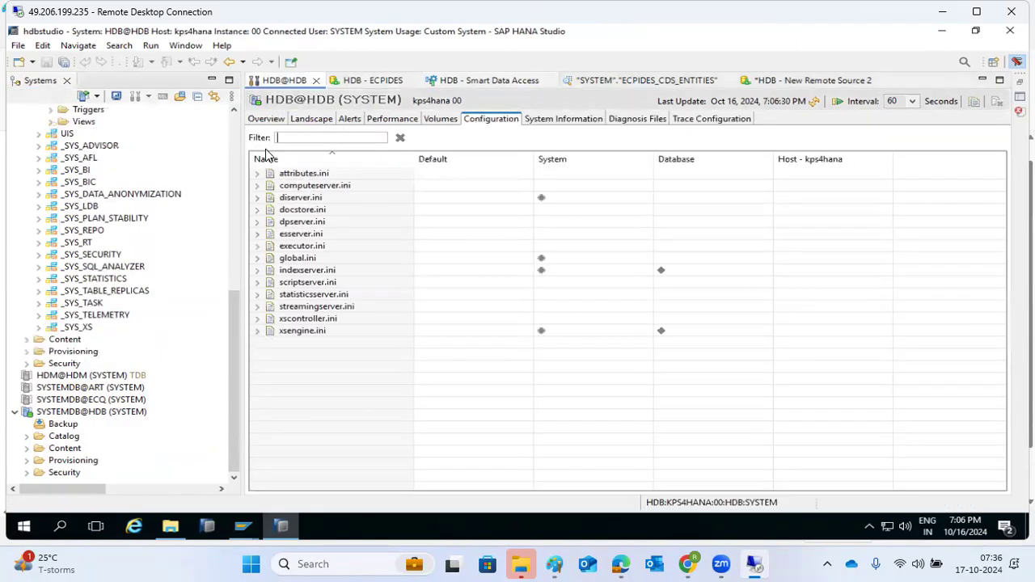
Close the *HDB - New Remote Source 2 draft, choosing Don't Save
click(808, 81)
click(881, 80)
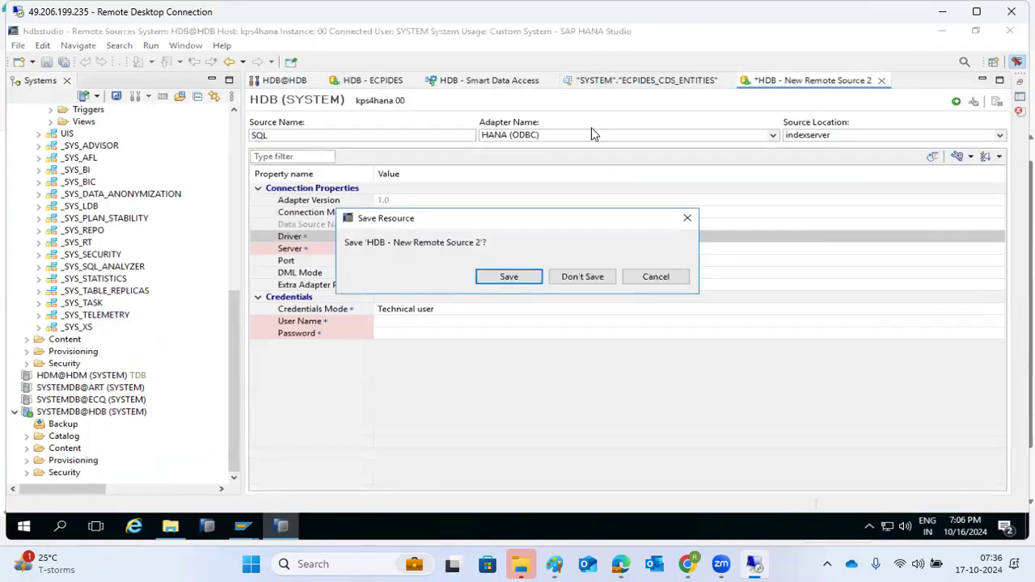
click(576, 277)
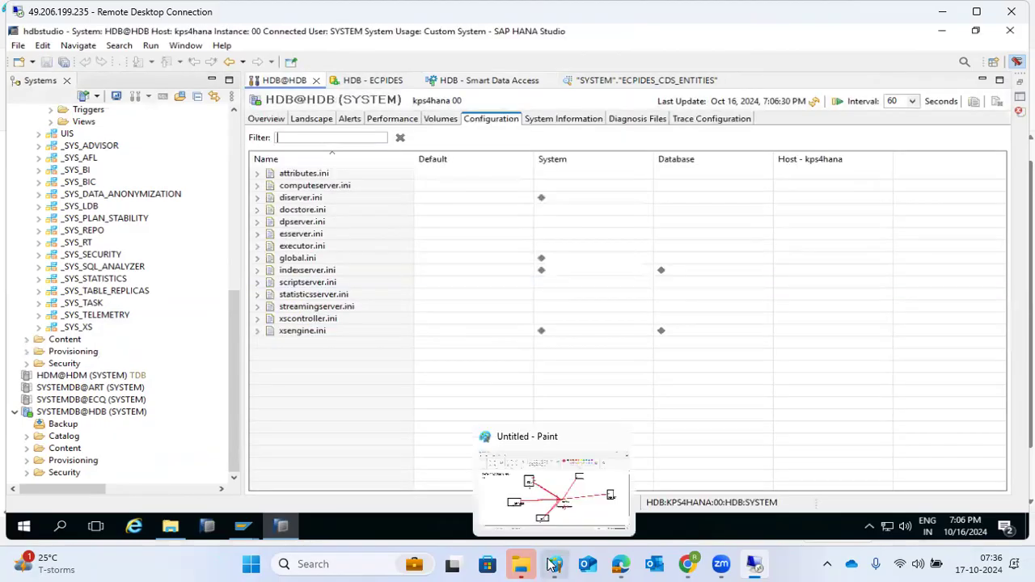
click(554, 563)
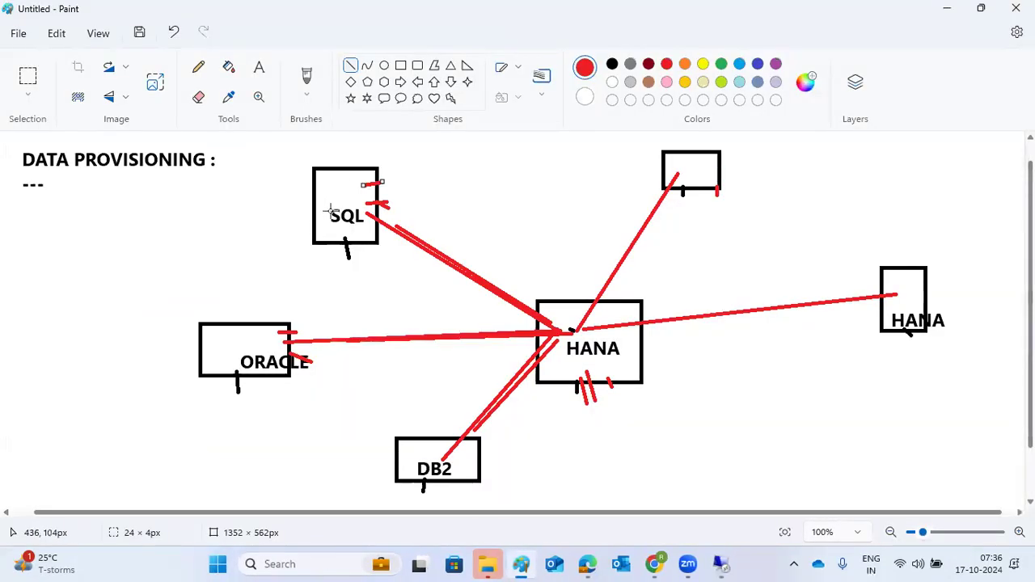
Draw a red line down from the central HANA box, then return to HANA Studio
drag(639, 446, 618, 374)
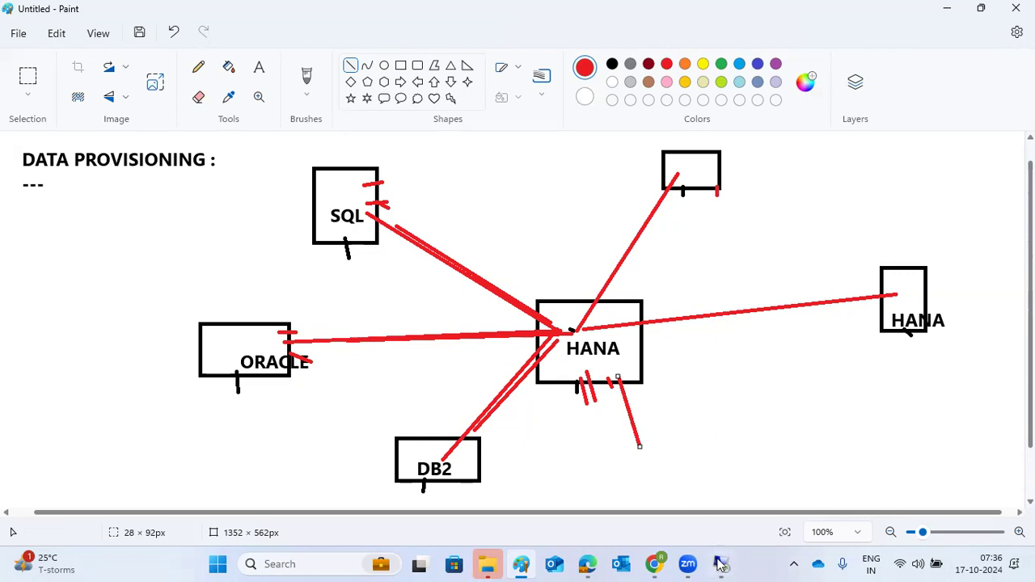
click(721, 563)
scroll(121, 267, up, 10)
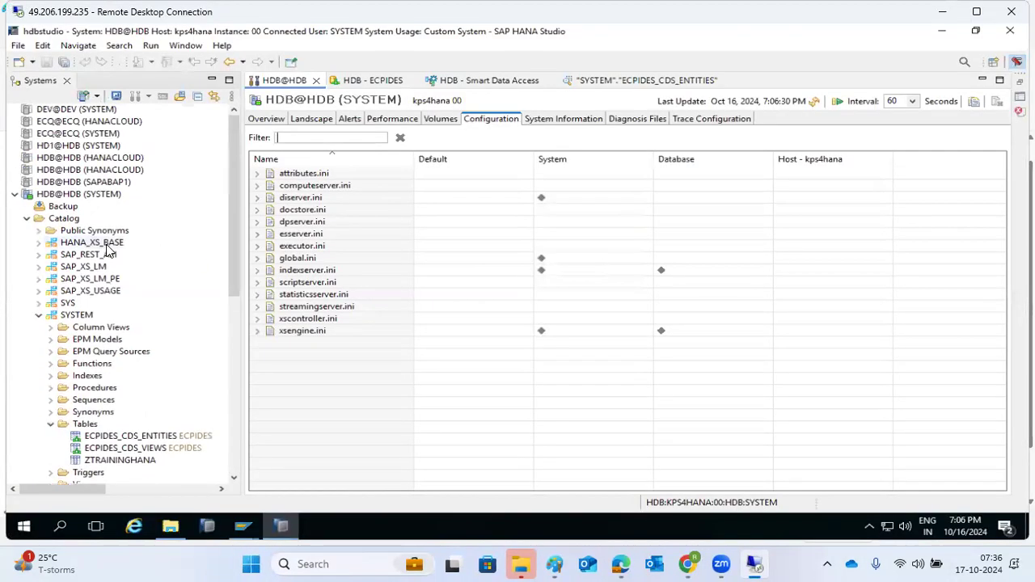
Collapse SYSTEM, expand Provisioning to select Smart Data Access, then collapse Provisioning again
click(35, 317)
scroll(33, 340, down, 5)
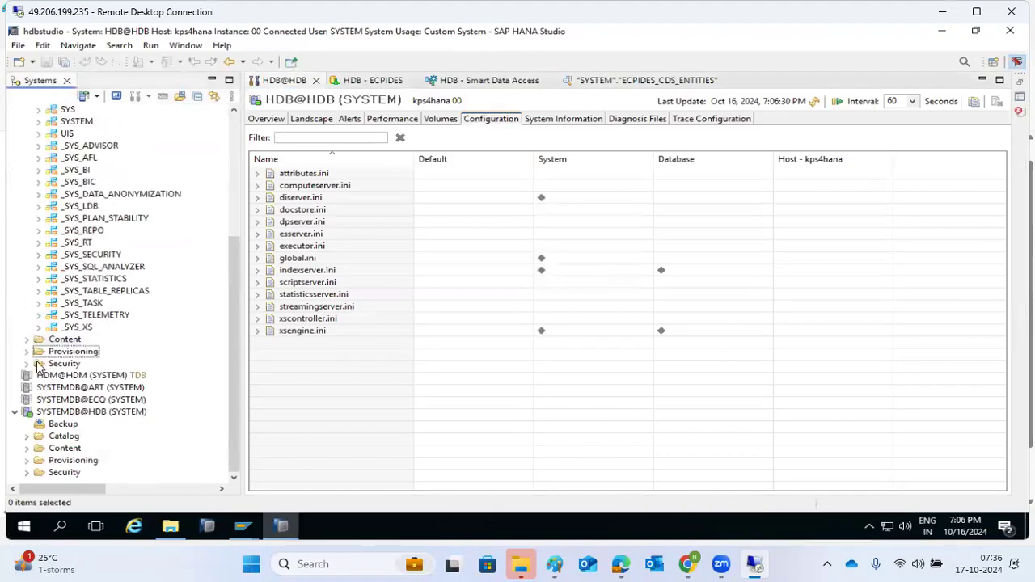
click(28, 353)
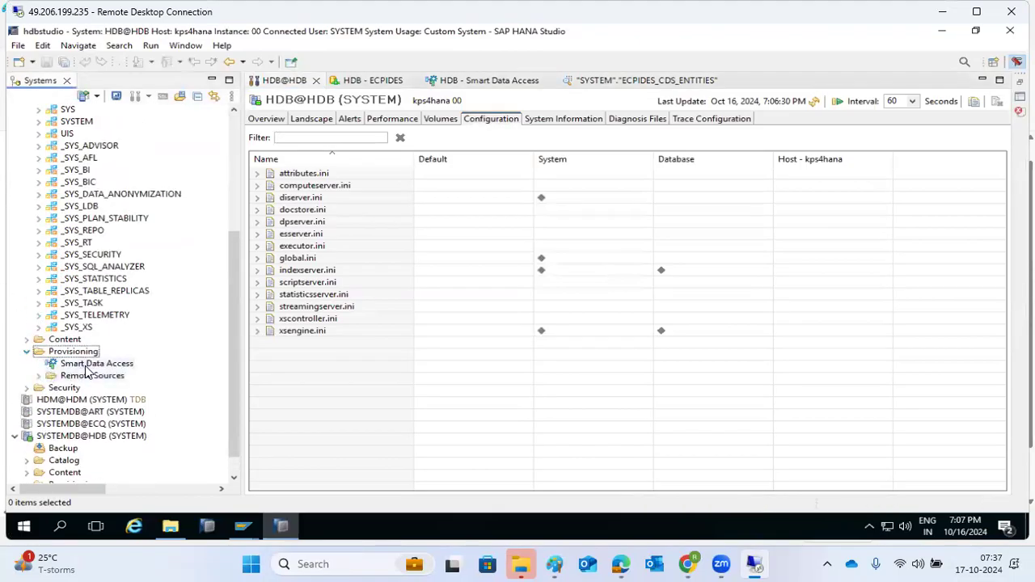
click(89, 366)
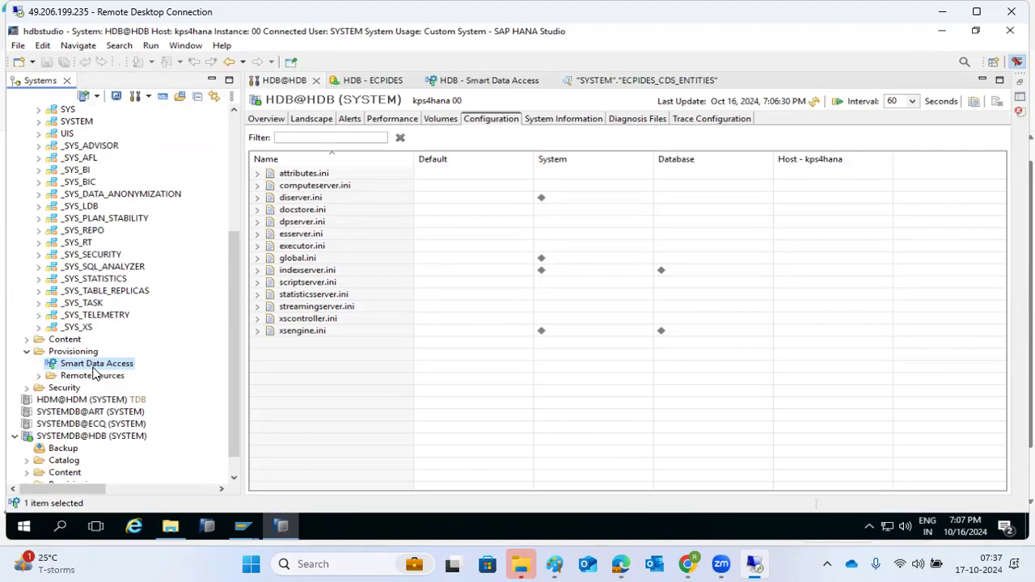
click(26, 352)
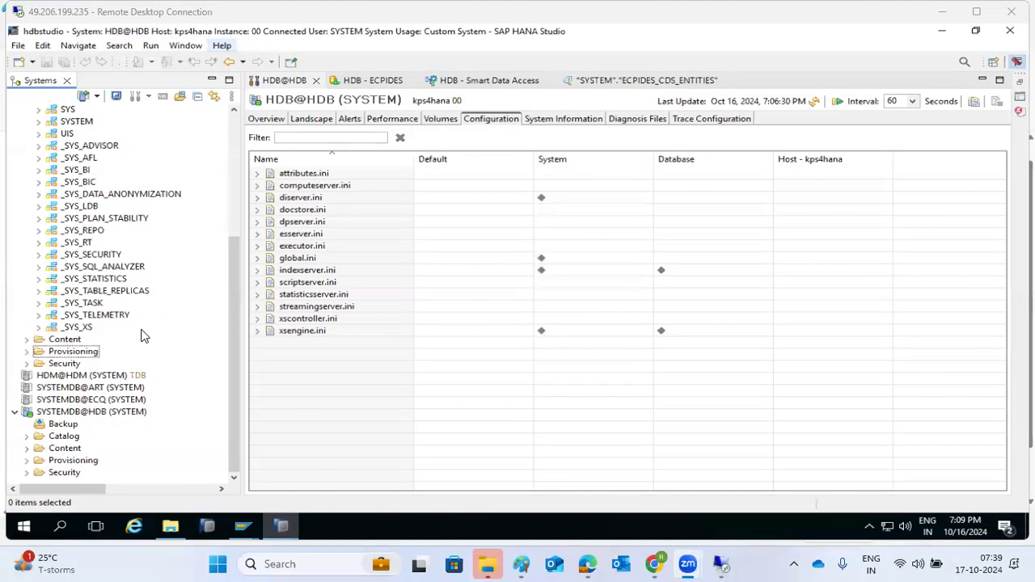
Expand Provisioning and Remote Sources to confirm ECPIDES, then collapse Remote Sources
click(26, 350)
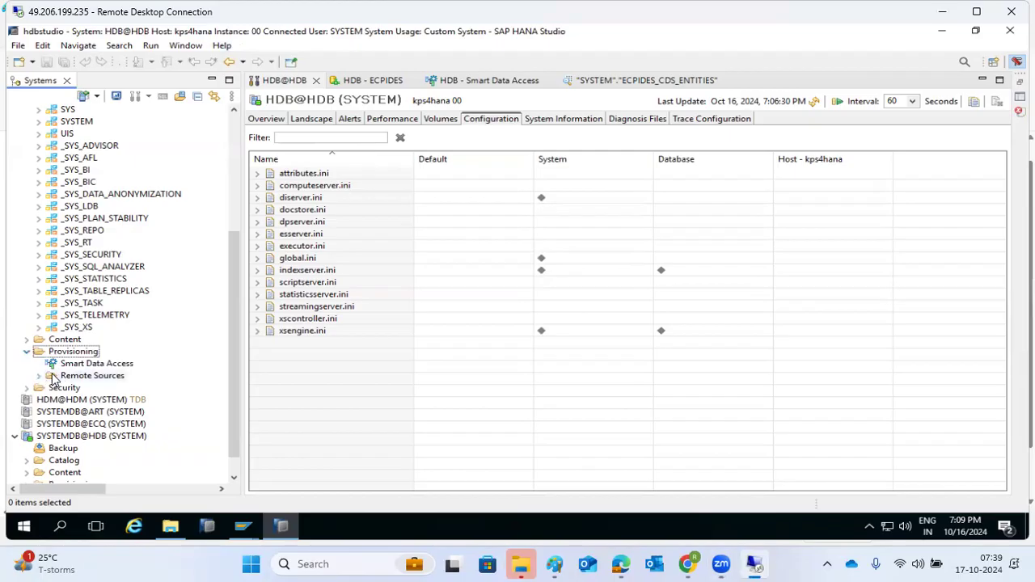
click(41, 376)
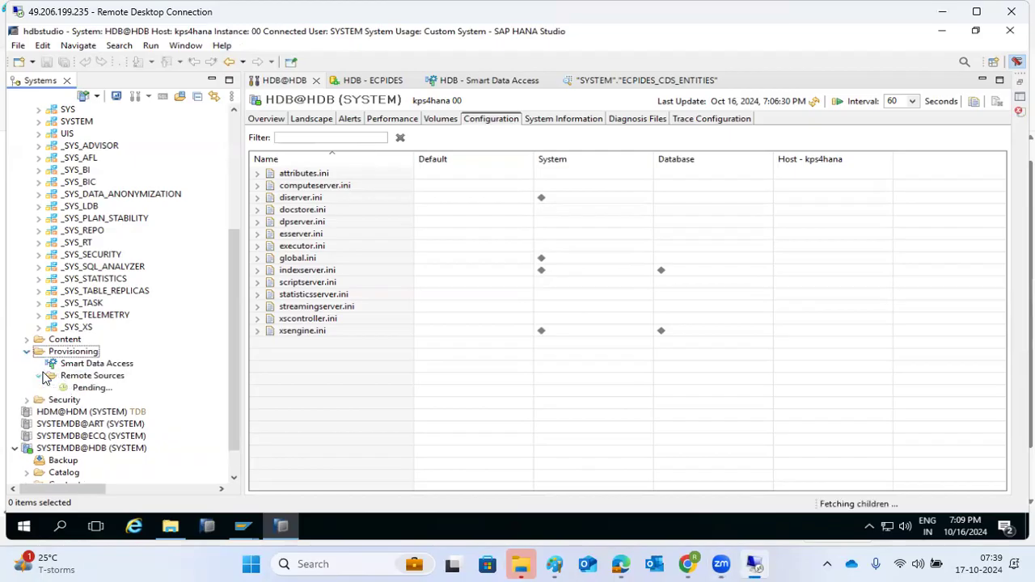
click(43, 376)
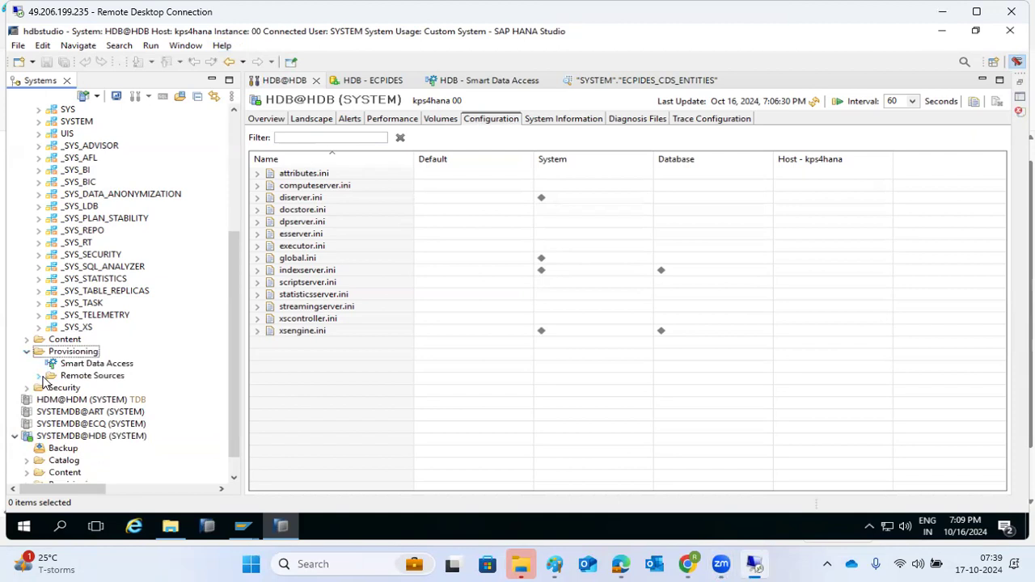
scroll(46, 384, down, 1)
scroll(46, 383, up, 6)
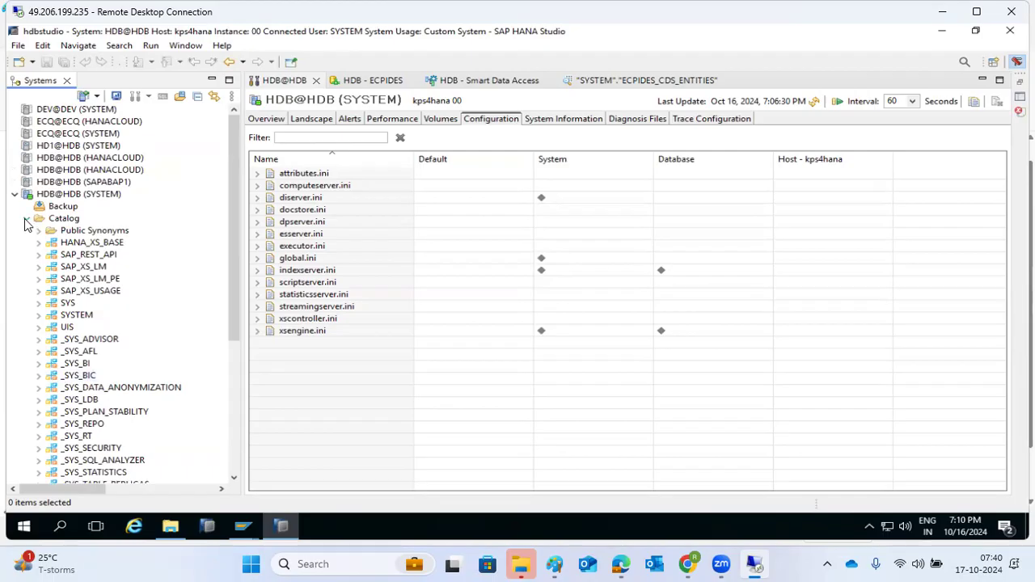
Close the ECPIDES, Smart Data Access and "SYSTEM"."ECPIDES_CDS_ENTITIES" editor tabs
click(373, 83)
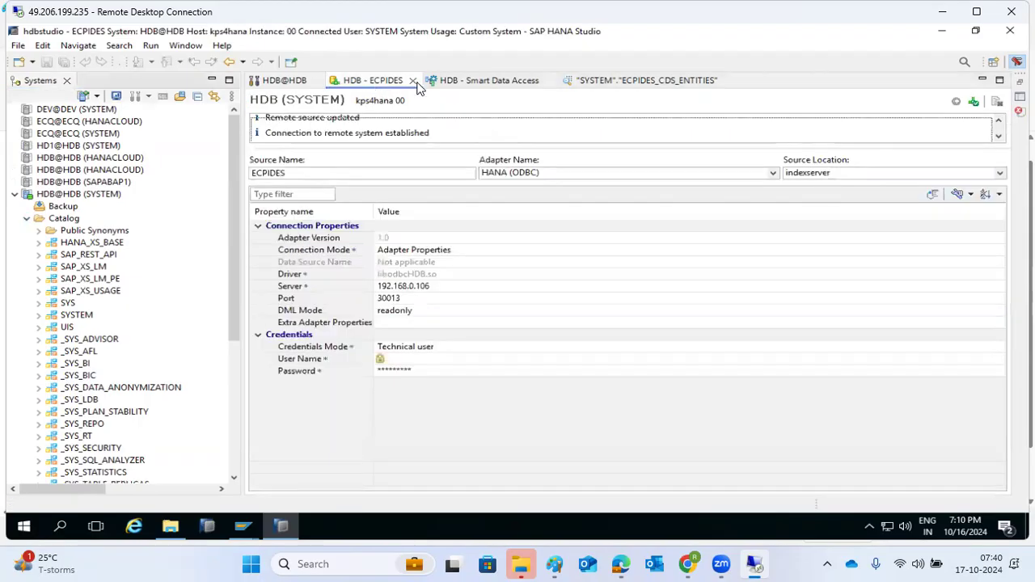
click(412, 80)
click(414, 80)
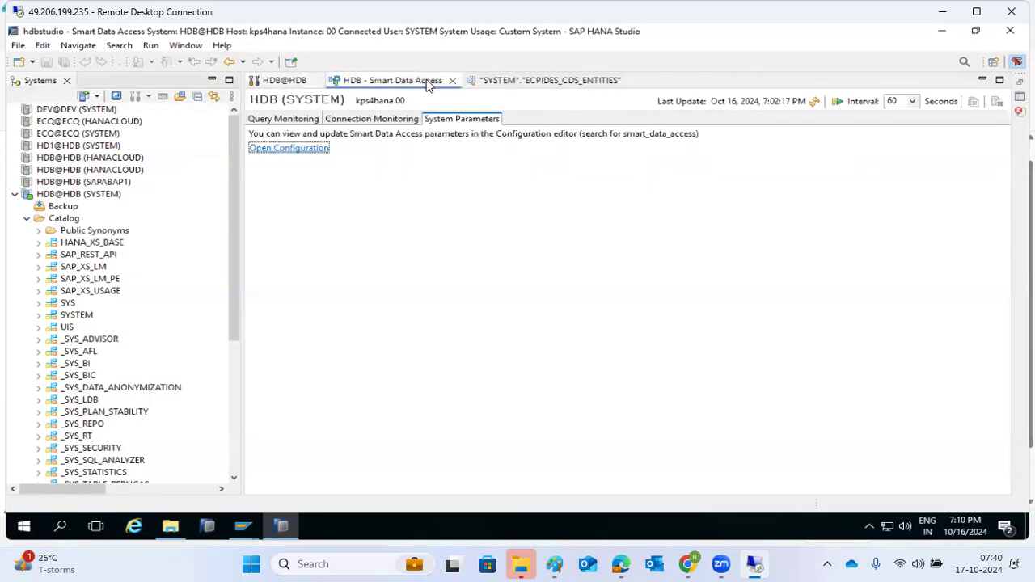
click(451, 83)
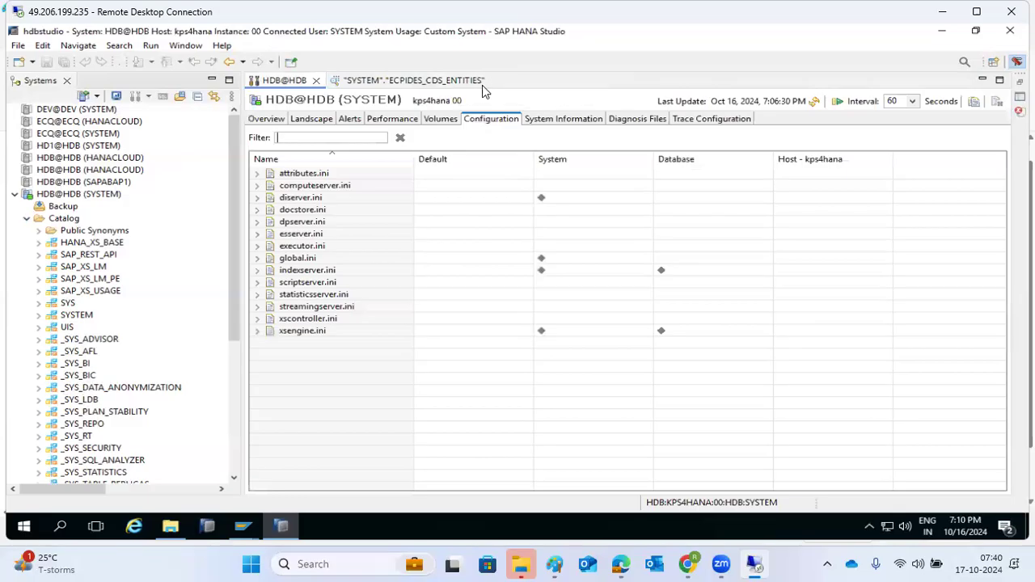
click(491, 82)
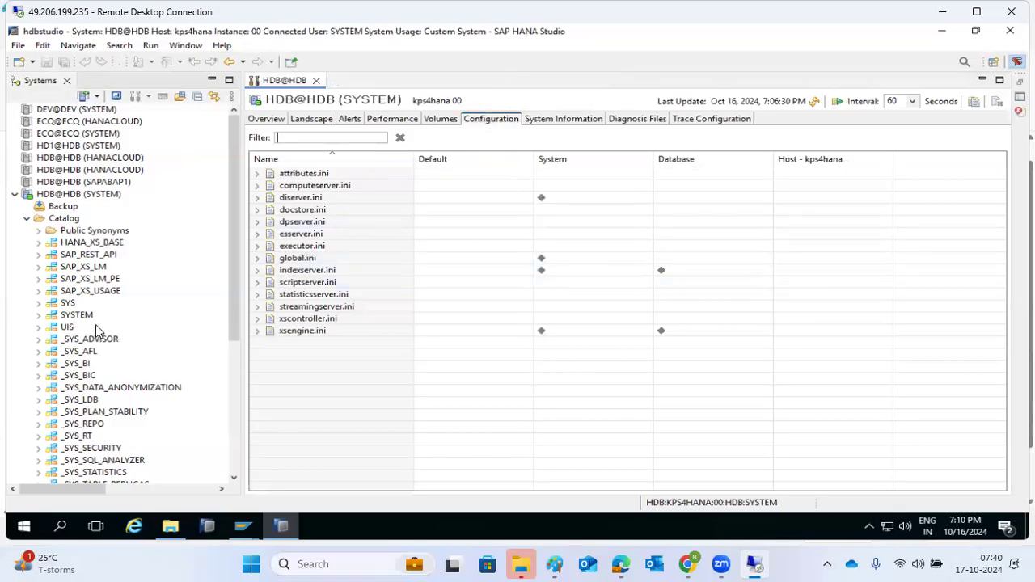
Collapse Catalog, expand Remote Sources > ECPIDES > <NULL>, scroll the schemas, then collapse them
click(27, 219)
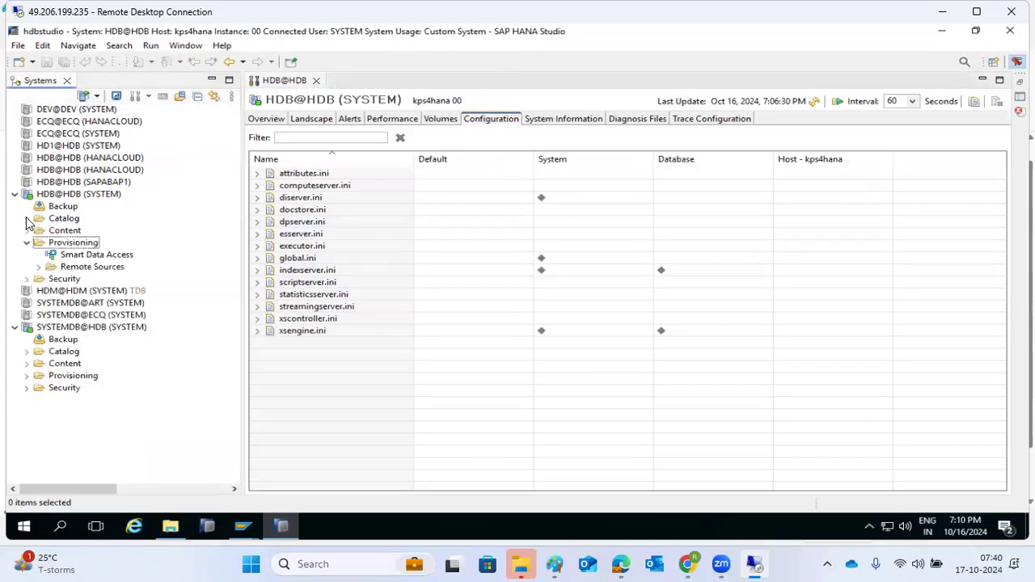
click(39, 267)
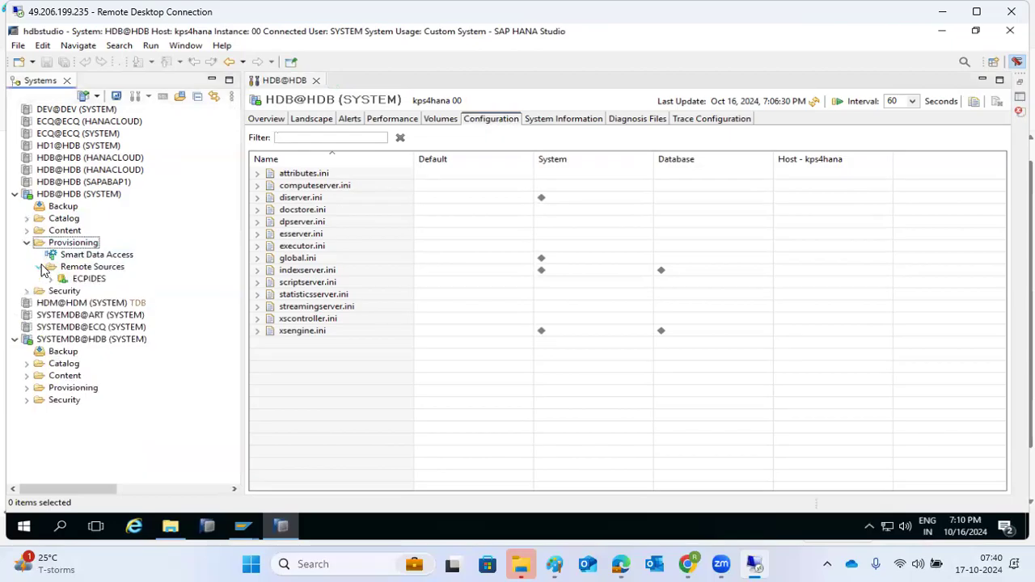
click(50, 279)
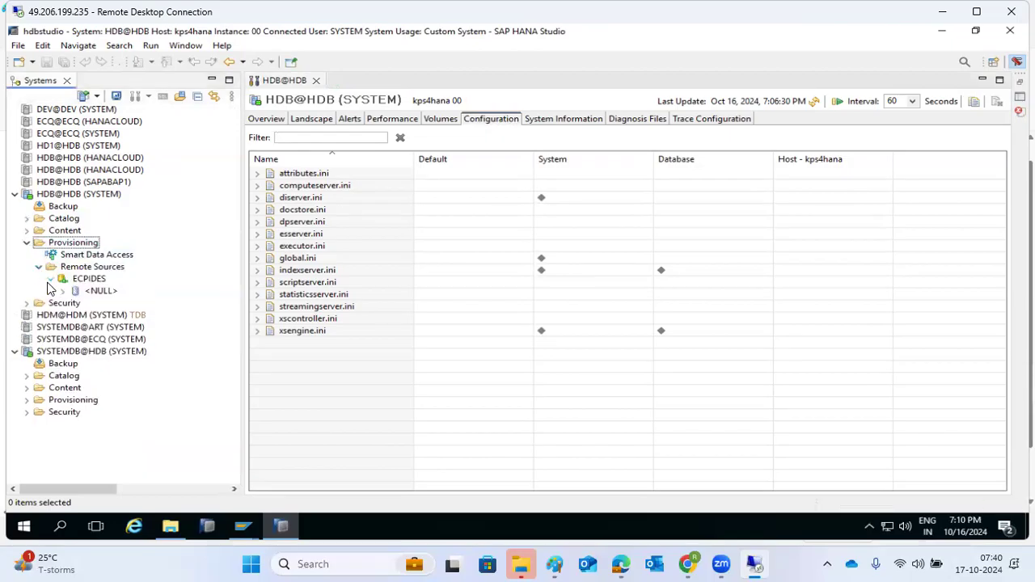
click(62, 291)
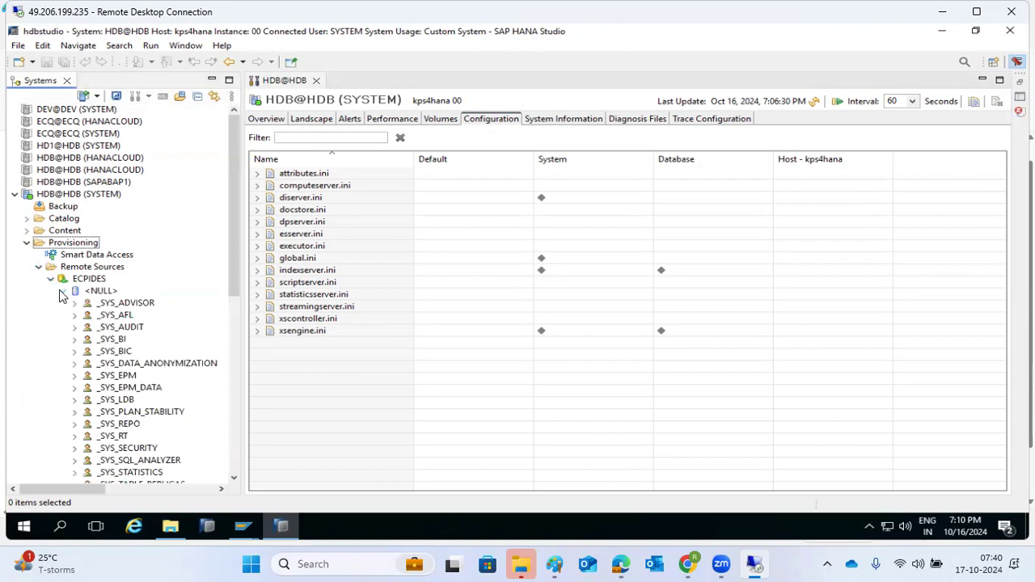
scroll(129, 388, down, 10)
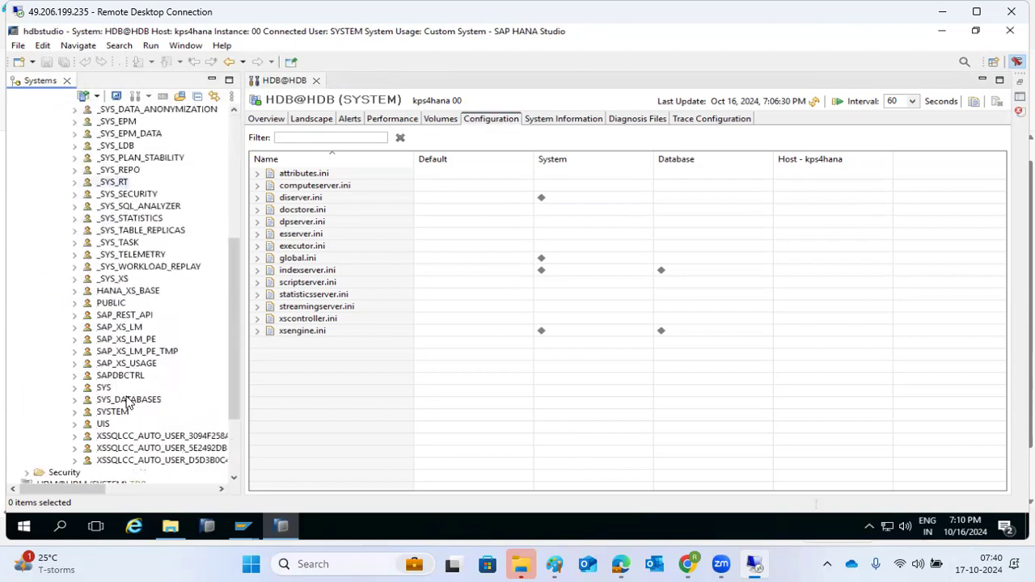
scroll(127, 402, up, 3)
scroll(127, 402, up, 7)
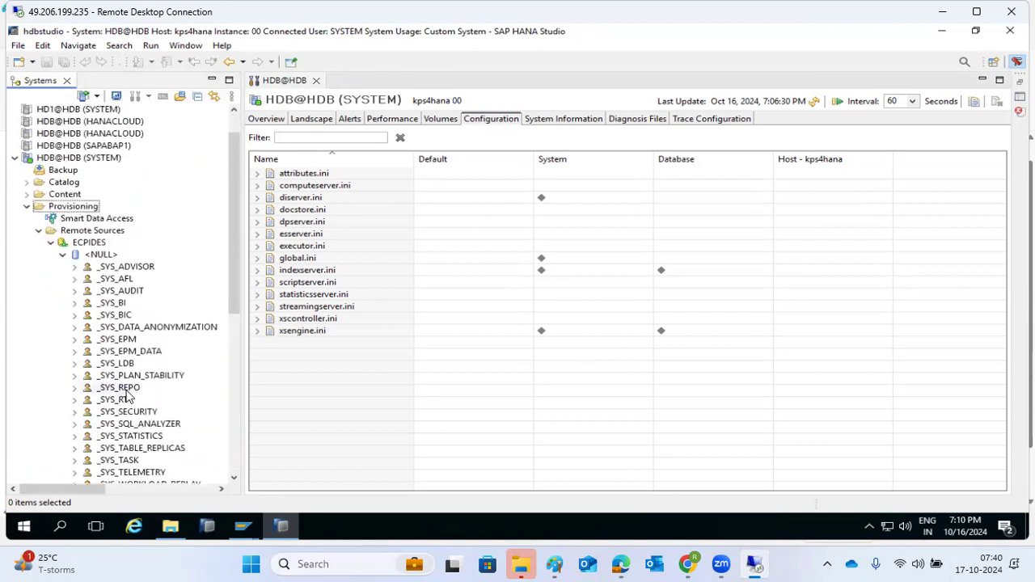
scroll(127, 396, down, 5)
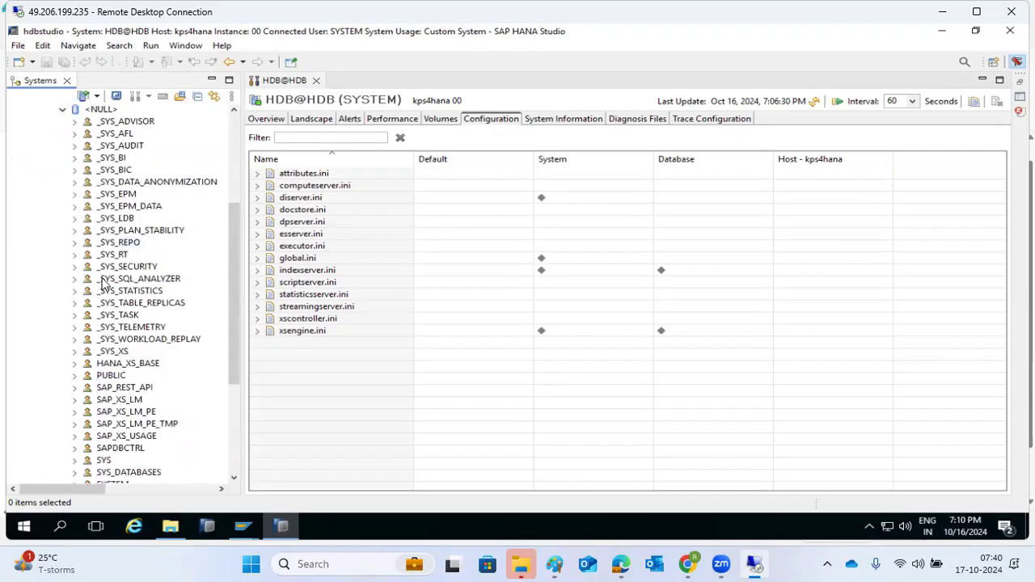
scroll(73, 230, up, 4)
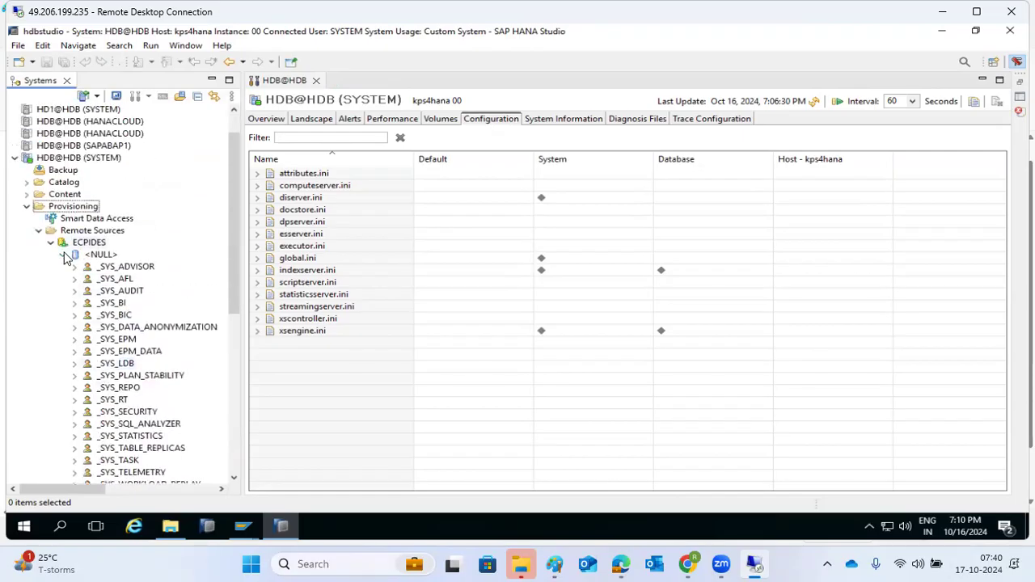
click(65, 254)
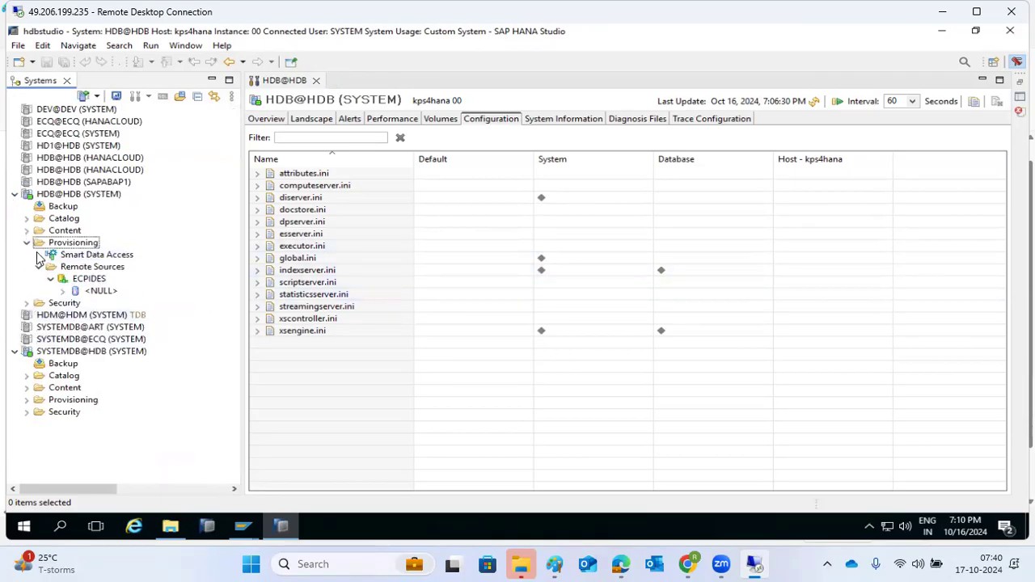
Fold HDB@HDB back to its top-level folders, collapsing Provisioning and Security
click(14, 195)
click(14, 195)
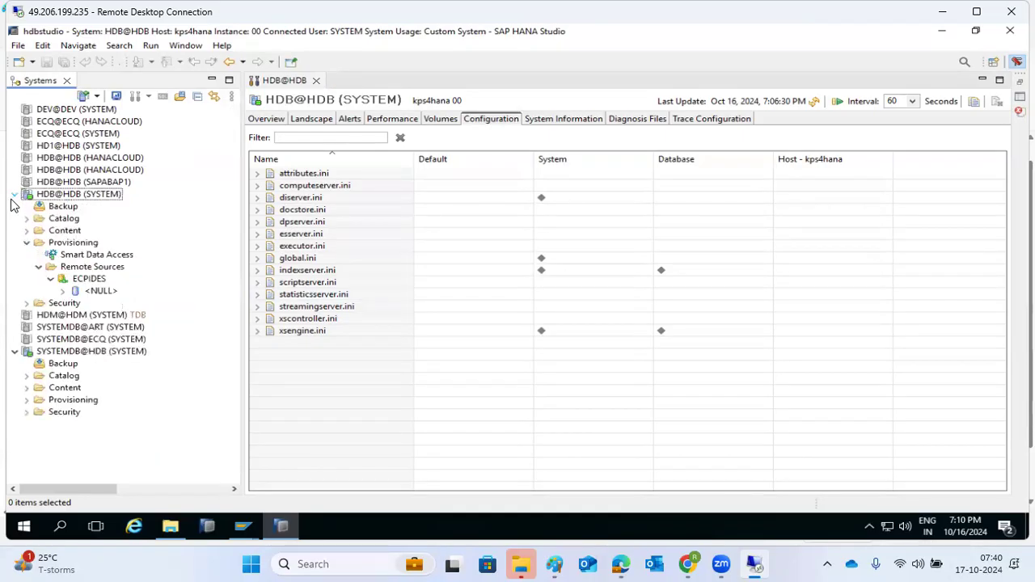
click(28, 242)
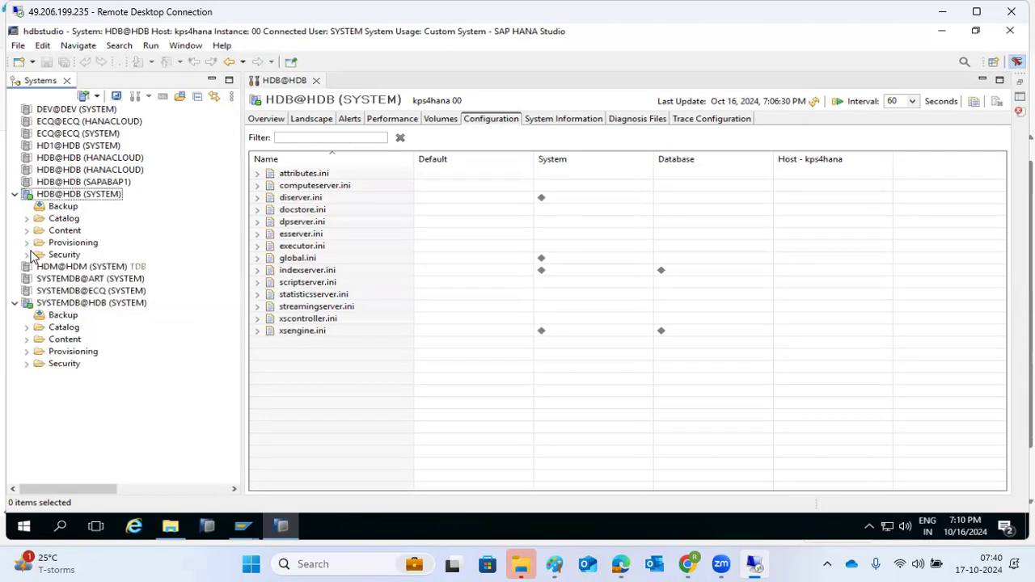
click(28, 255)
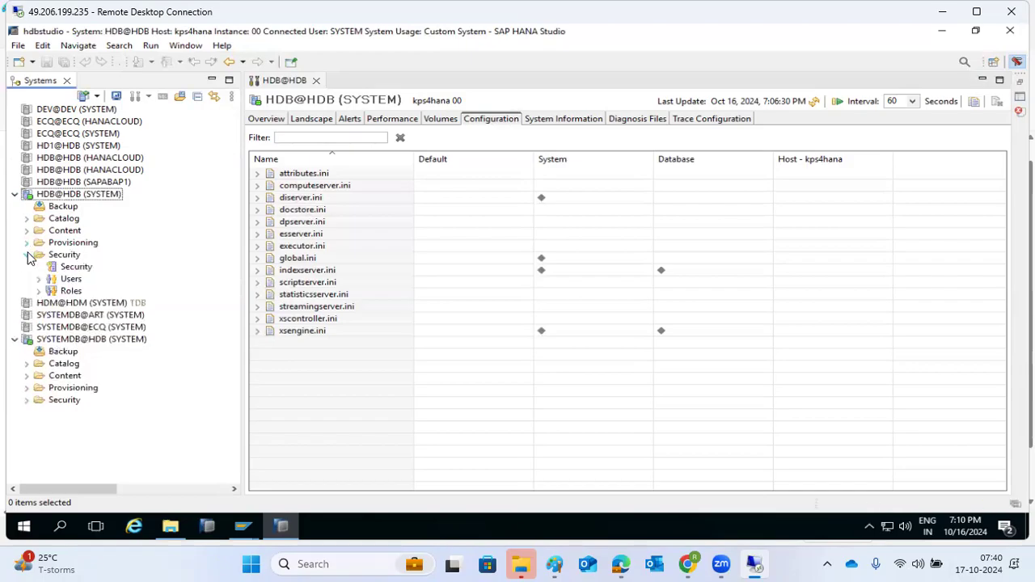
click(28, 254)
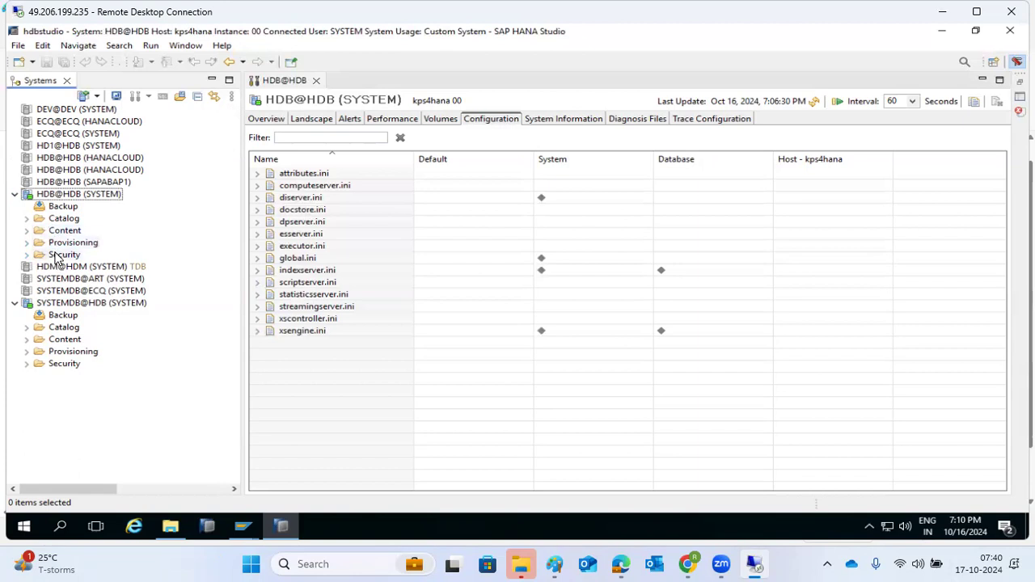
Cycle through Overview, Landscape, Performance, Volumes, Configuration, System Information and Diagnosis Files, ending on Landscape
click(271, 119)
click(312, 119)
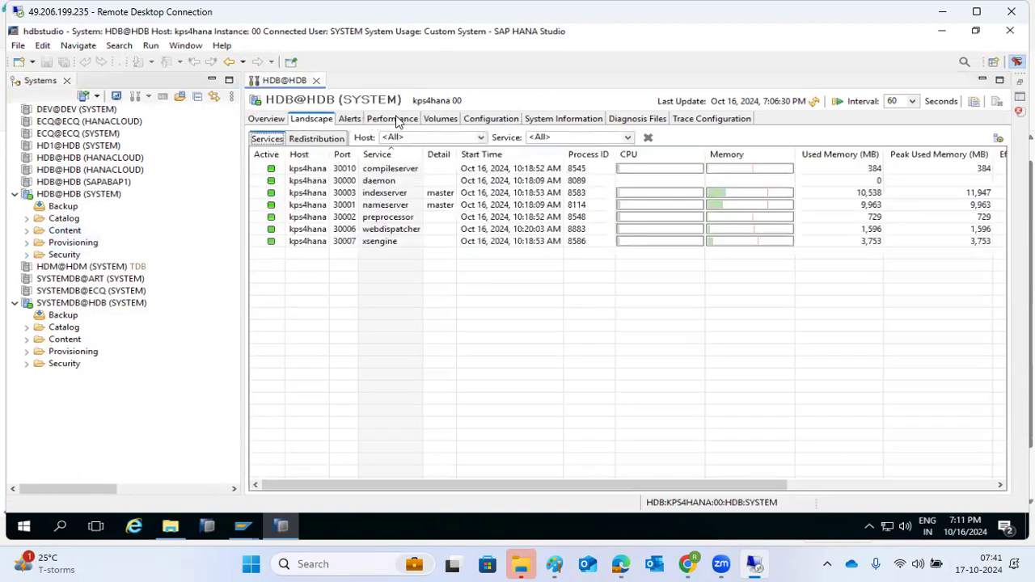
click(391, 119)
click(440, 119)
click(490, 119)
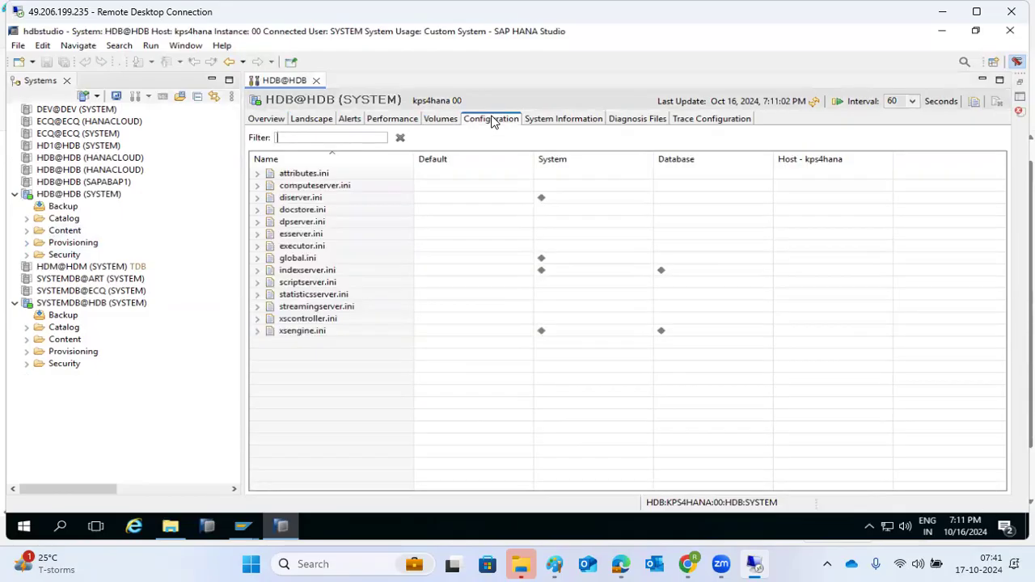
click(558, 119)
click(637, 120)
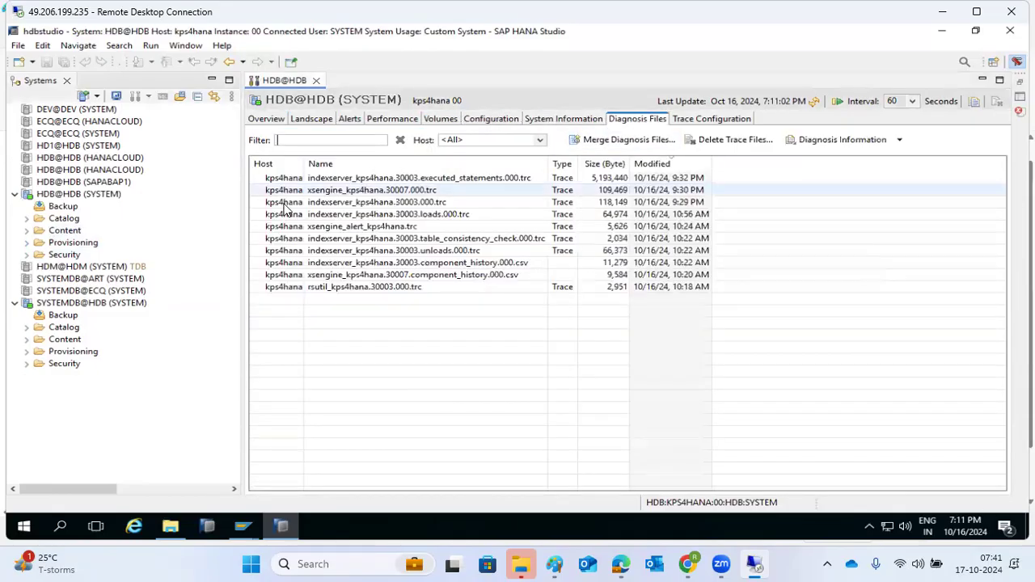
click(265, 122)
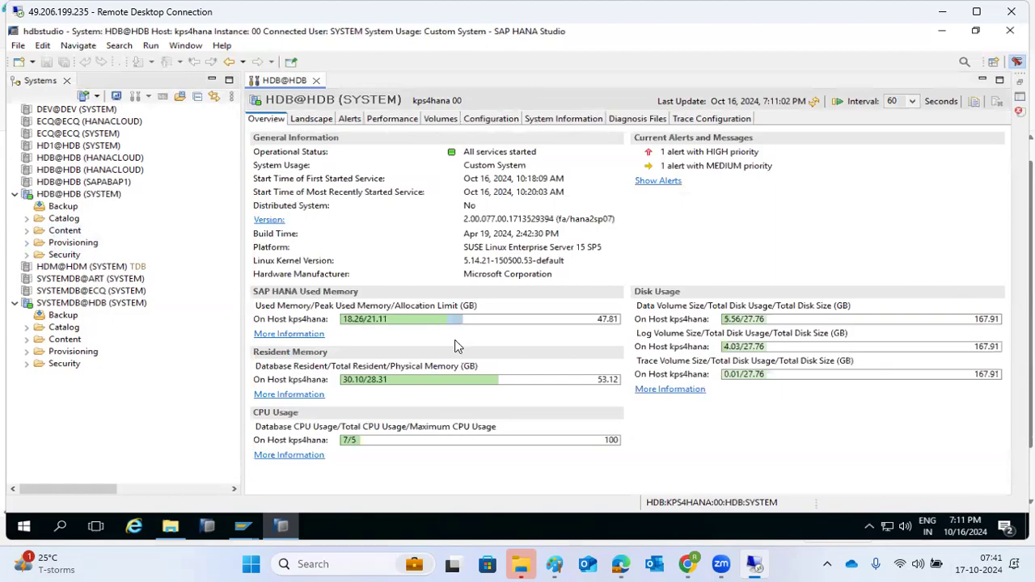
click(312, 121)
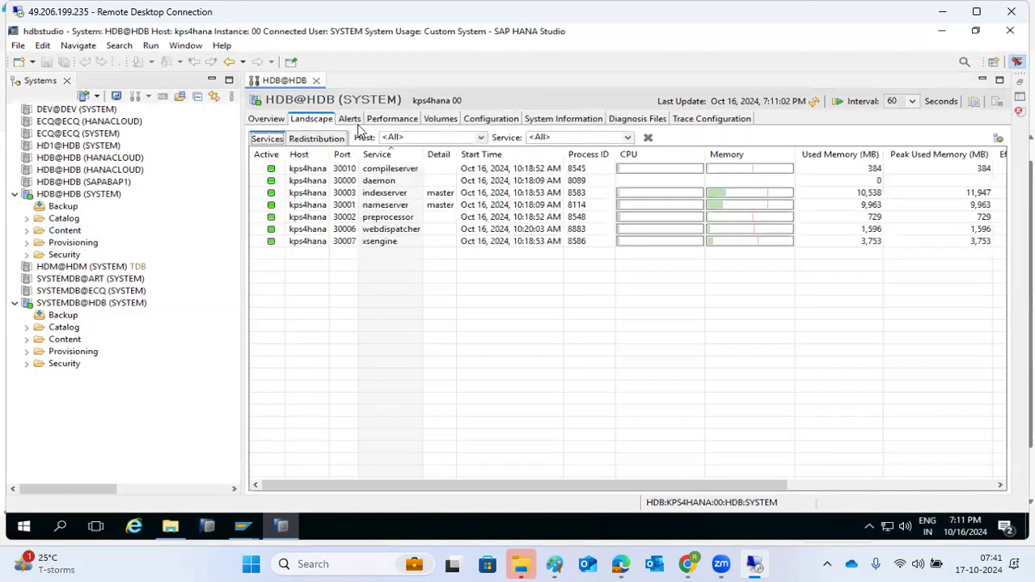
click(49, 302)
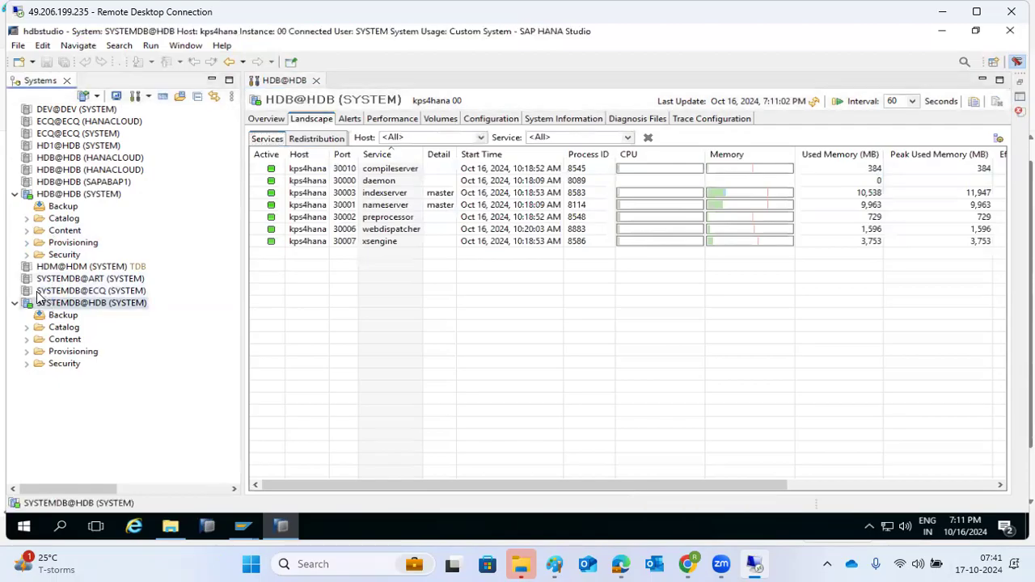
Open the SYSTEMDB@HDB monitor, expand its Security folder, and review Landscape services, current Alerts and Diagnosis Files
double_click(38, 297)
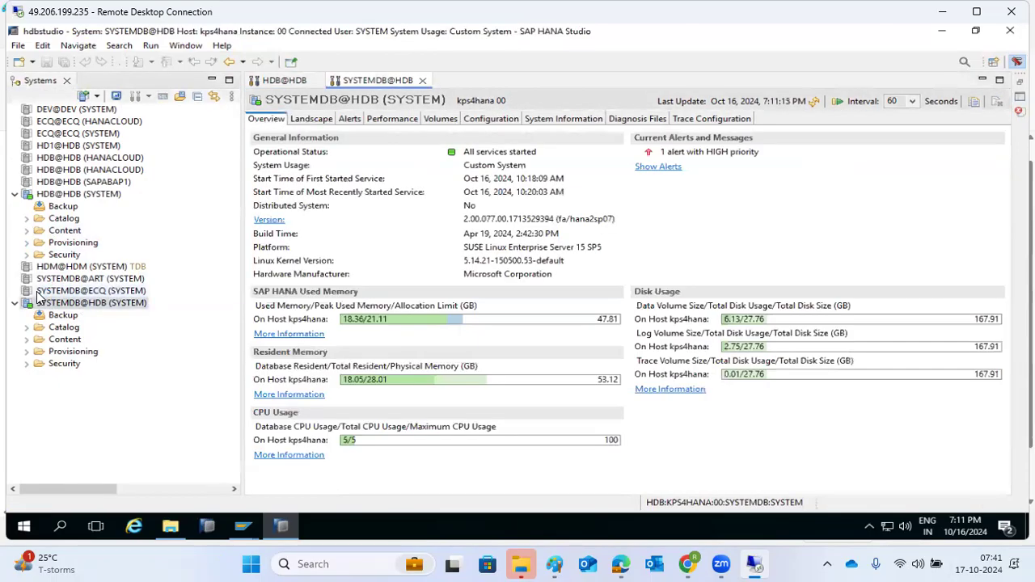
click(26, 363)
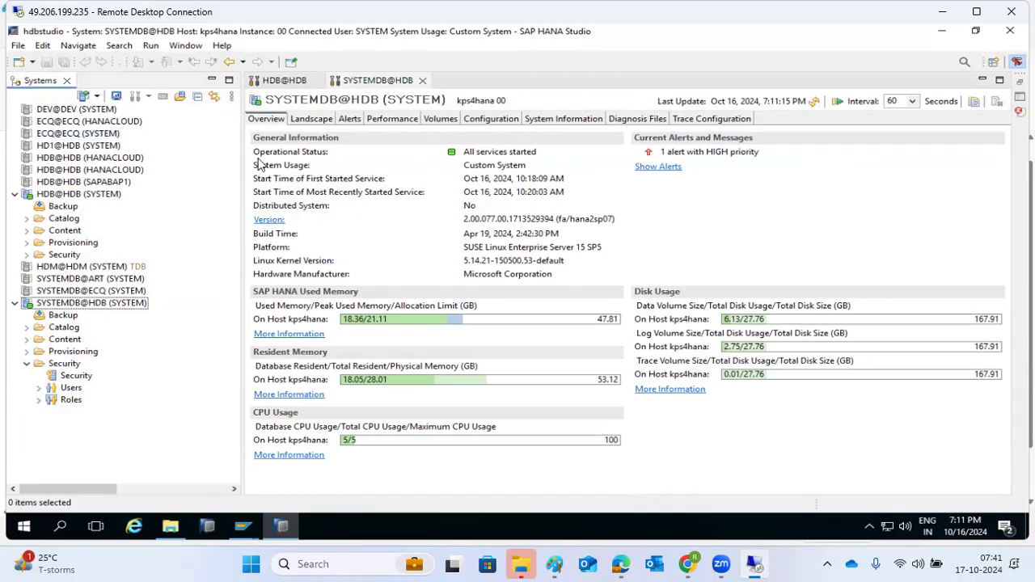
click(327, 120)
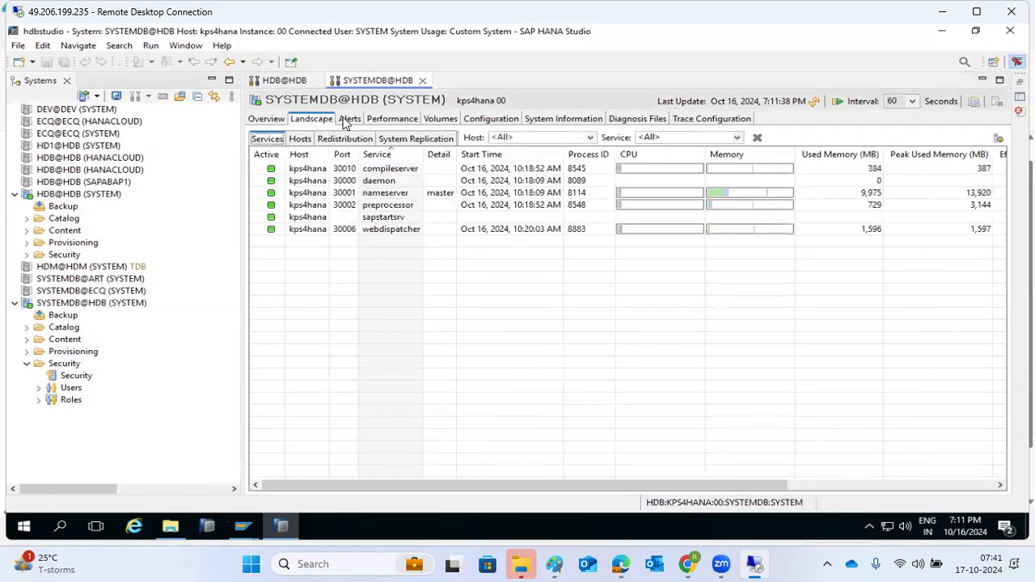
click(349, 119)
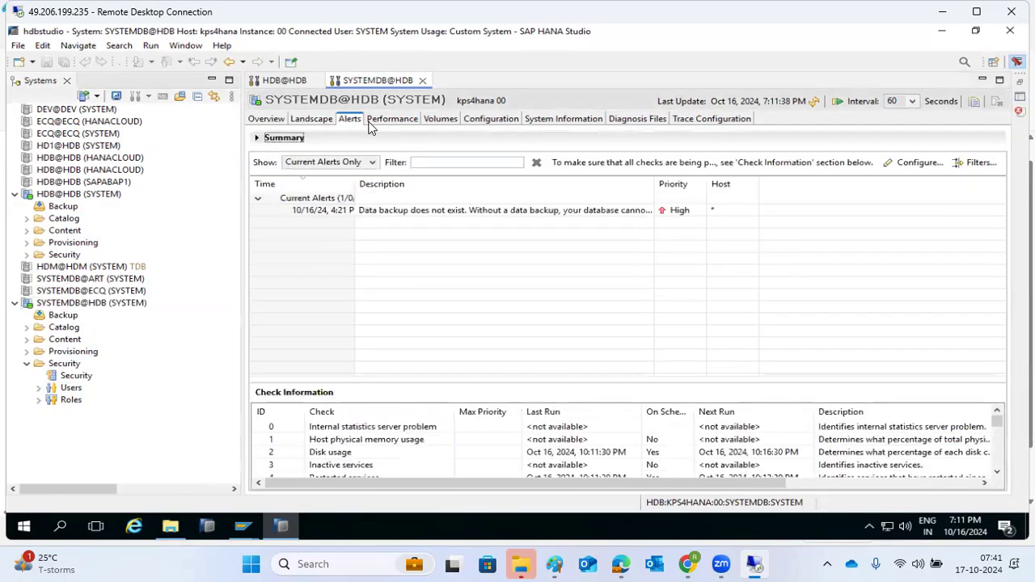
click(620, 126)
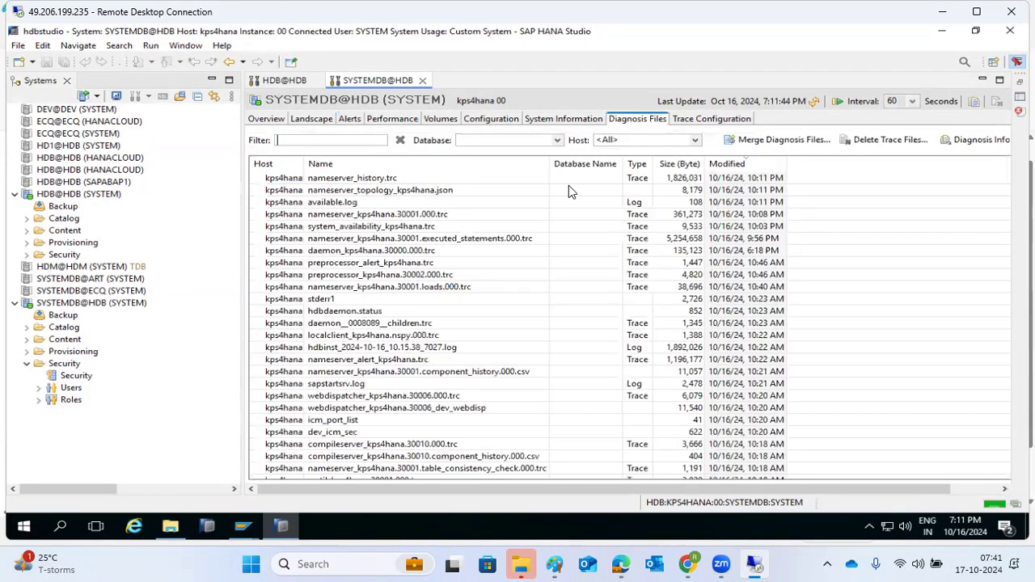